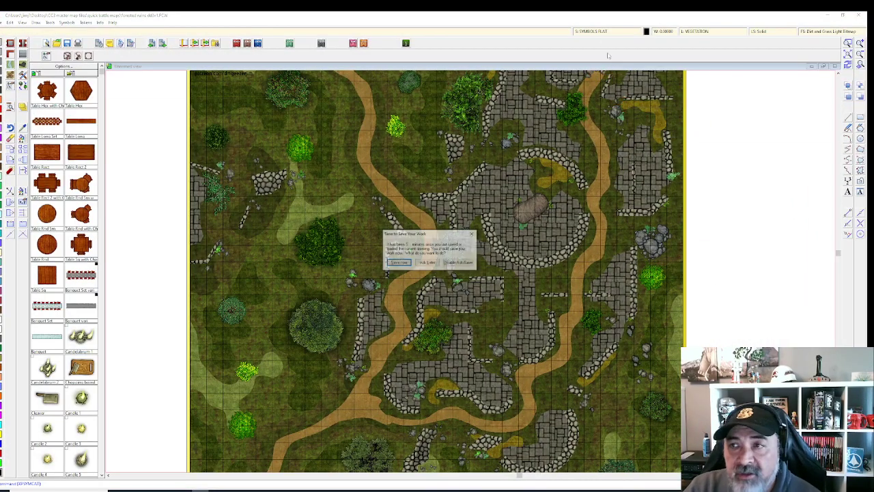
Step: Dismiss the save reminder and close Drawing Sheets and Effects without enabling sheet effects
key(Return)
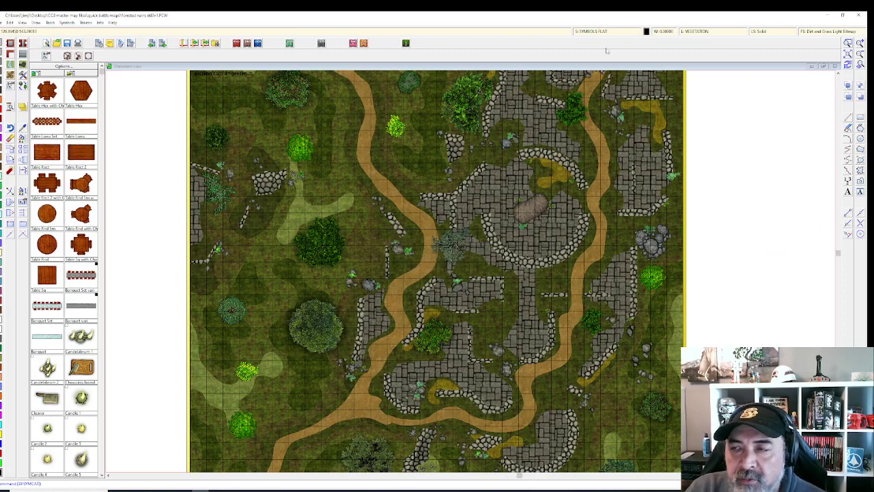
click(598, 31)
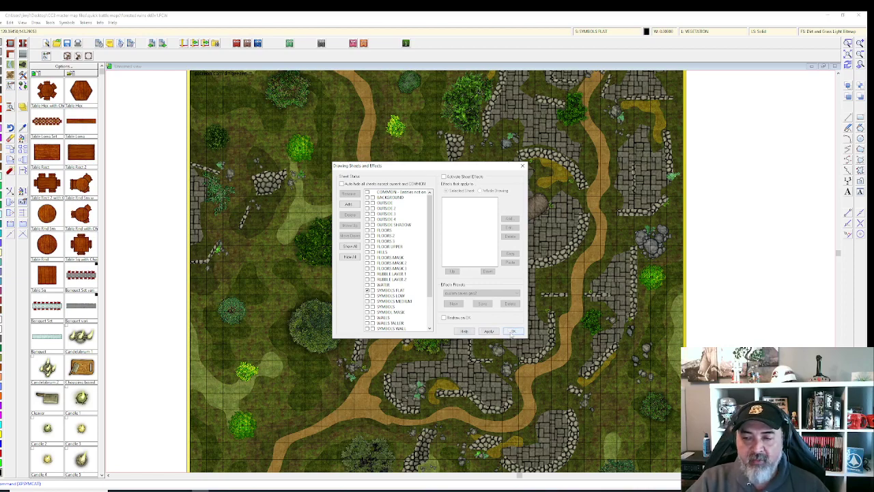
click(513, 332)
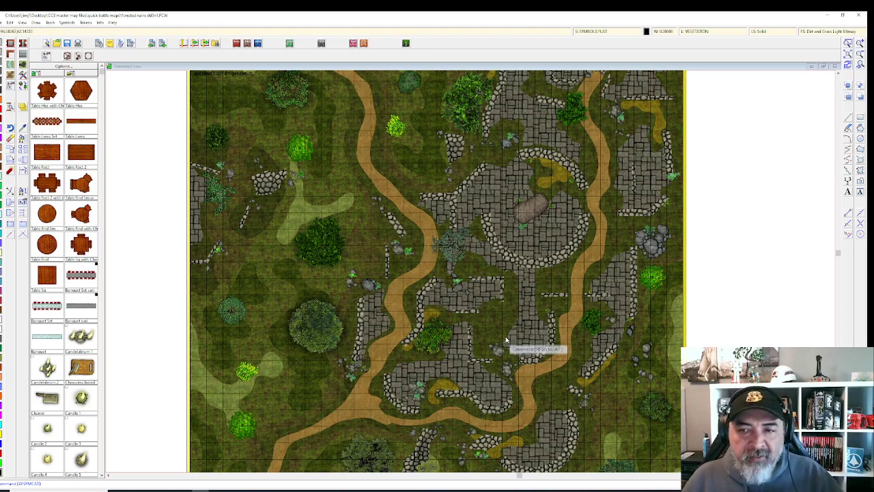
Step: Zoom in to inspect details of the Forested Ruins map, then zoom out to see it whole
scroll(714, 245, down, 3)
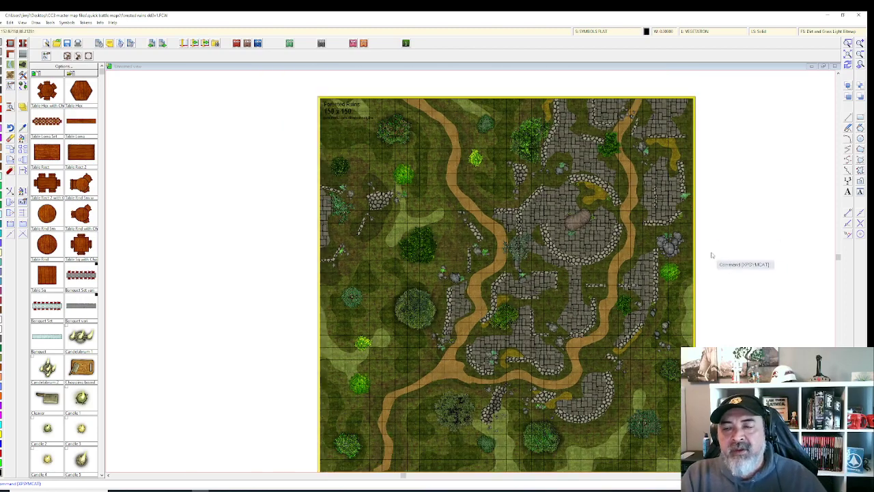
scroll(613, 243, right, 3)
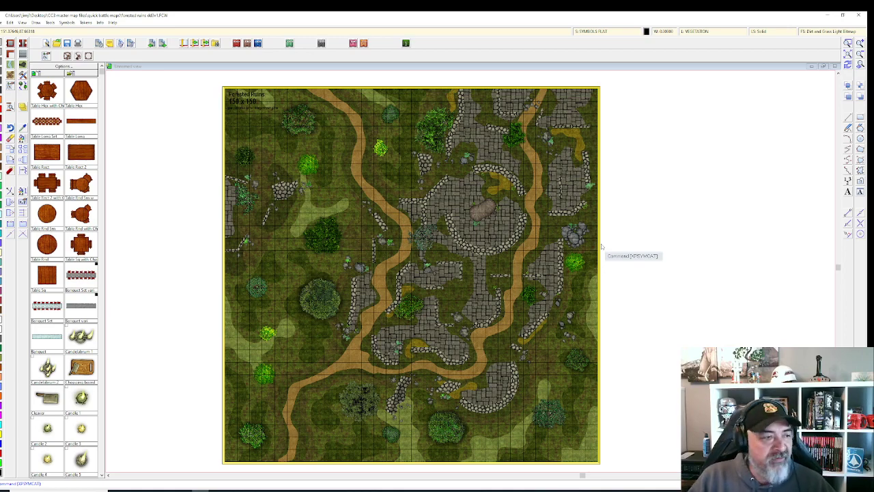
scroll(583, 243, up, 4)
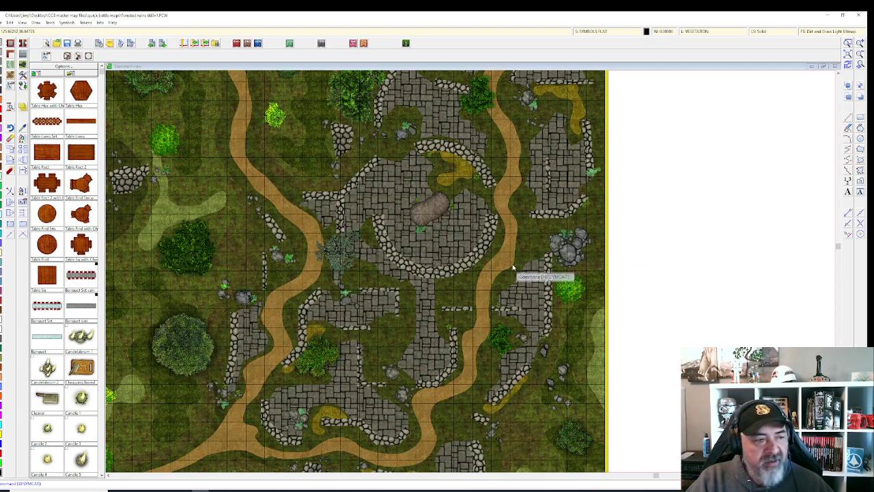
scroll(581, 241, up, 4)
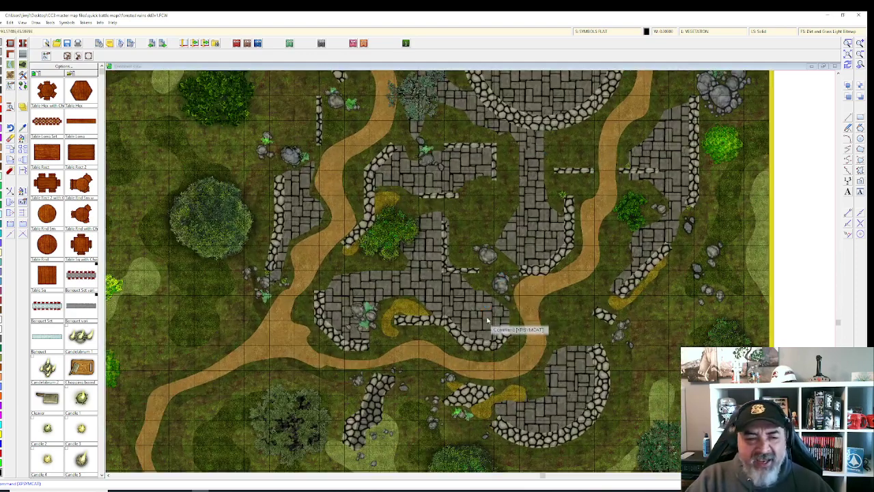
scroll(487, 254, down, 3)
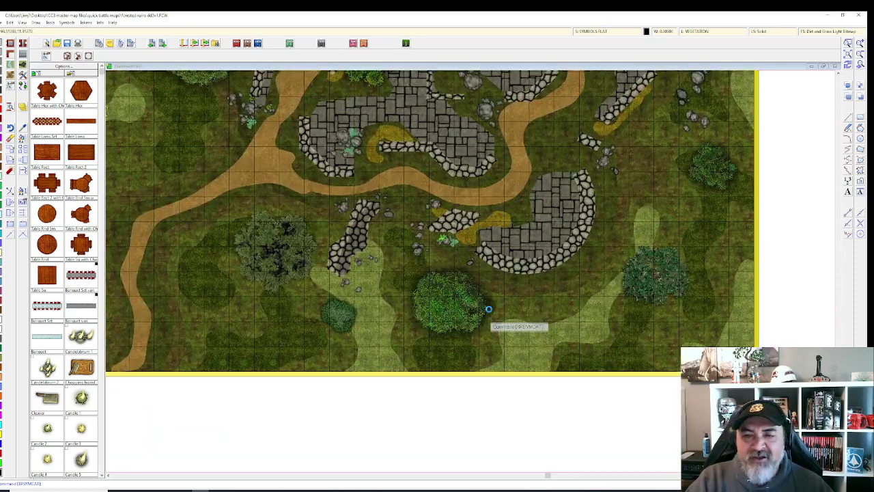
scroll(471, 249, down, 4)
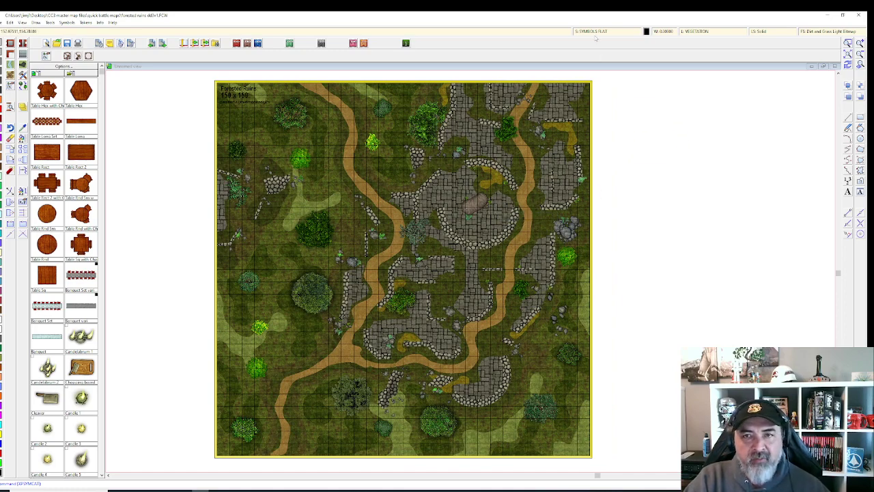
click(590, 34)
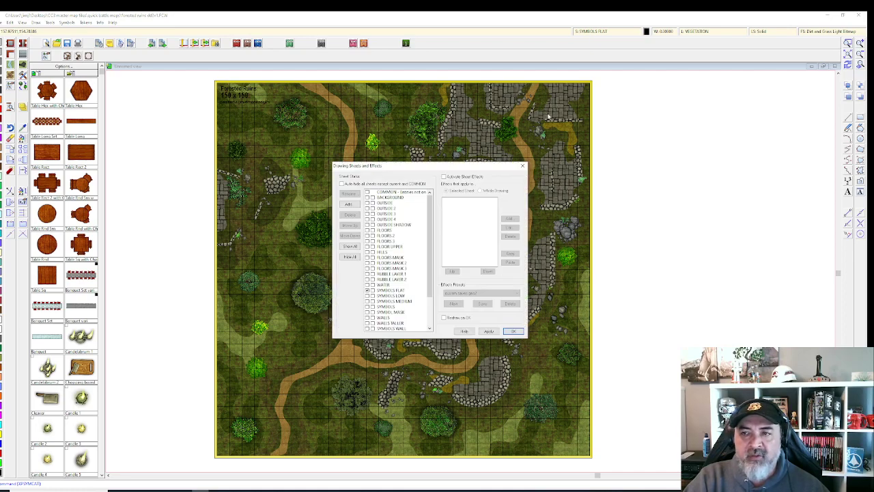
click(522, 165)
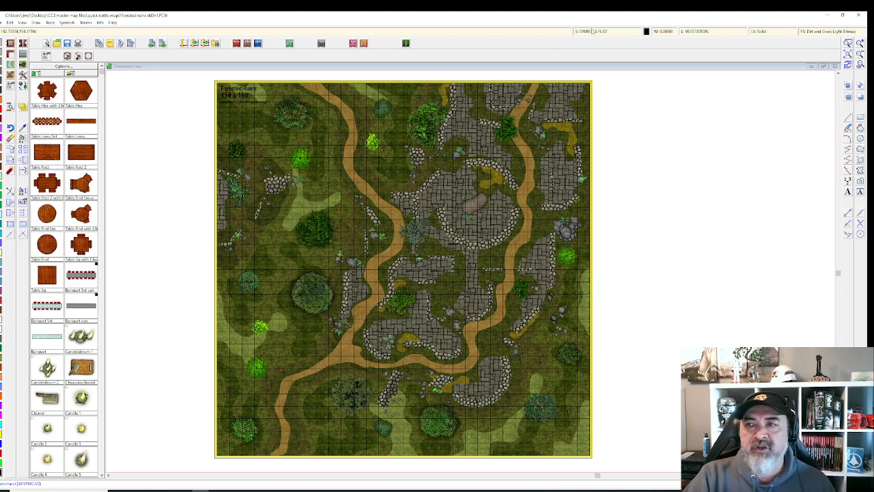
Step: Activate sheet effects in Drawing Sheets and Effects, apply them, and confirm
click(591, 30)
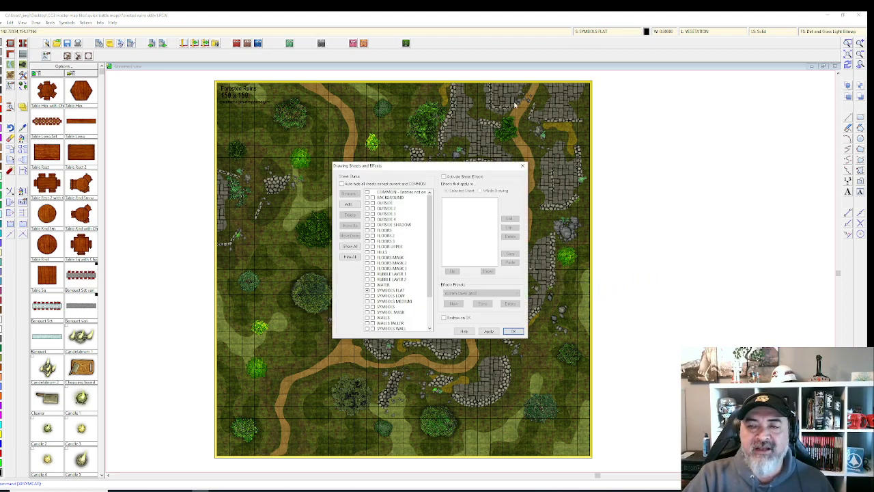
click(445, 177)
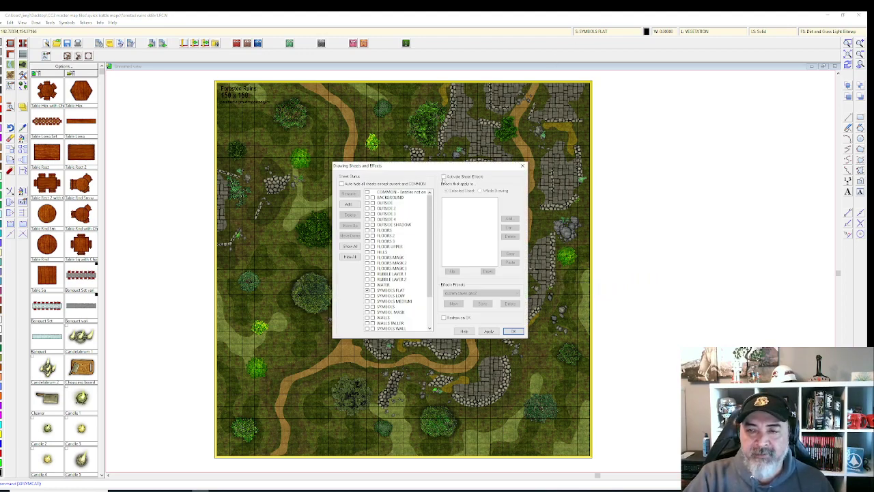
click(489, 332)
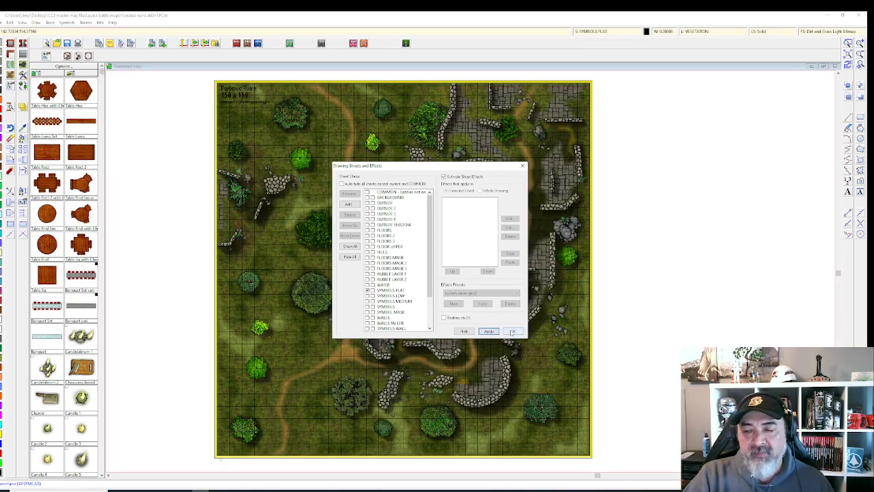
click(511, 330)
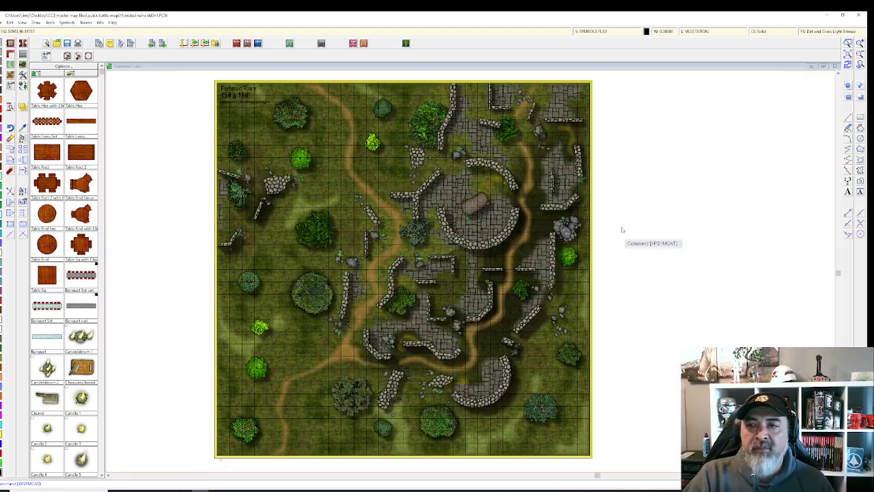
Step: Hide the HEX/SQUARE GRID layer so the map shows no grid lines
click(705, 32)
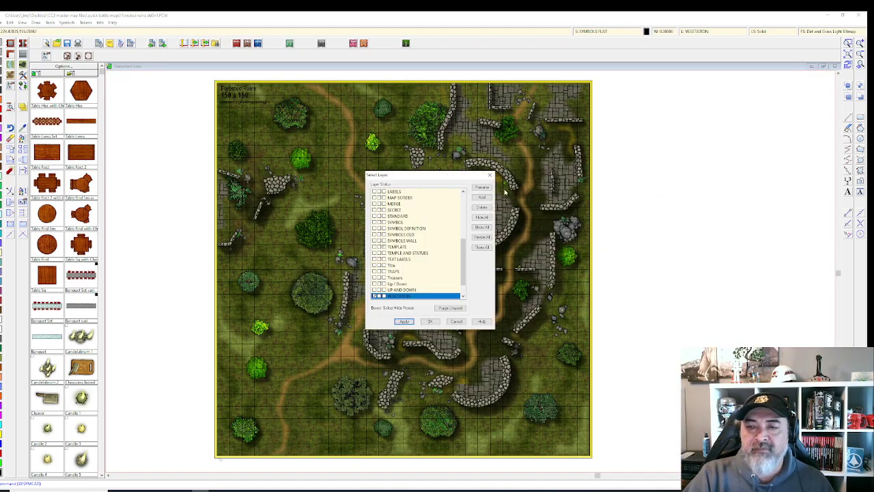
scroll(388, 264, up, 2)
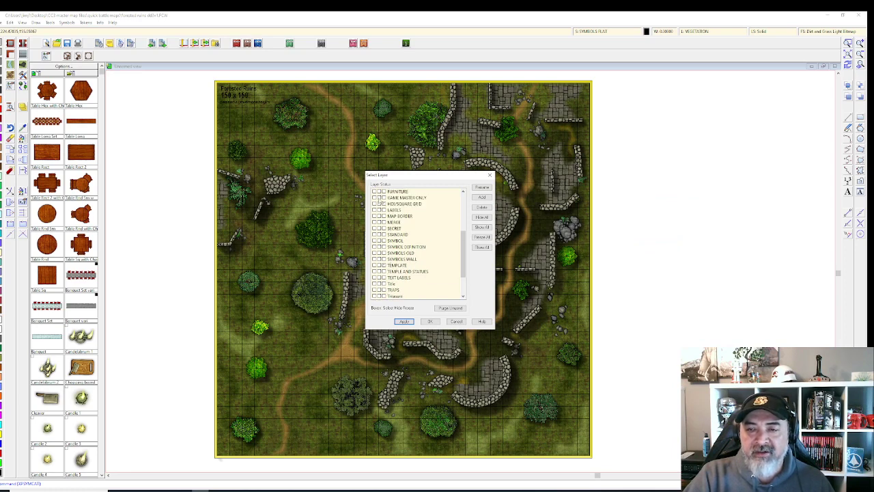
click(379, 199)
click(380, 204)
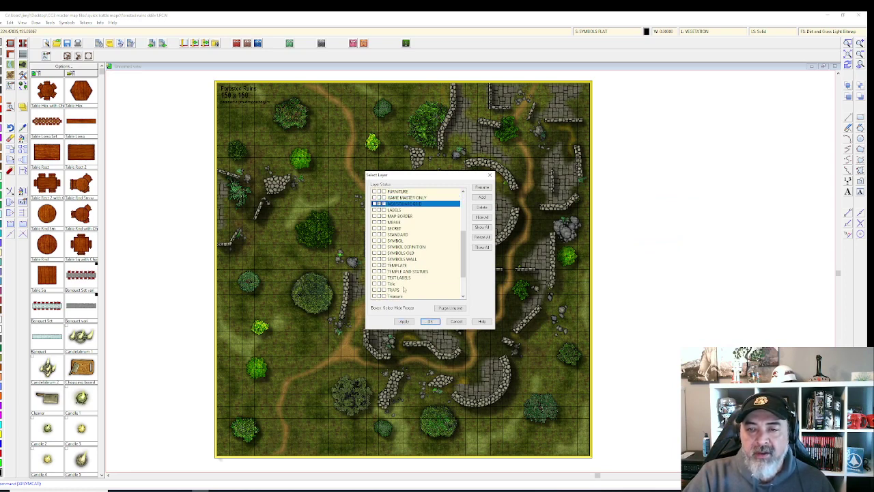
click(409, 320)
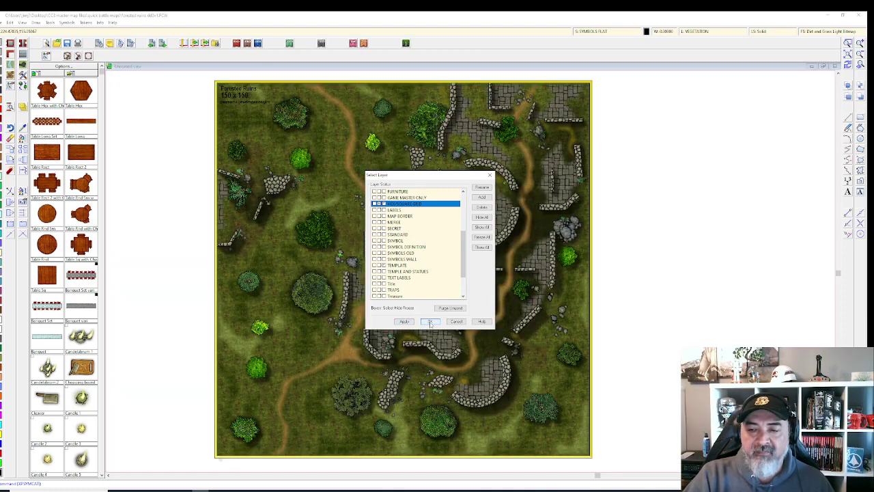
click(430, 322)
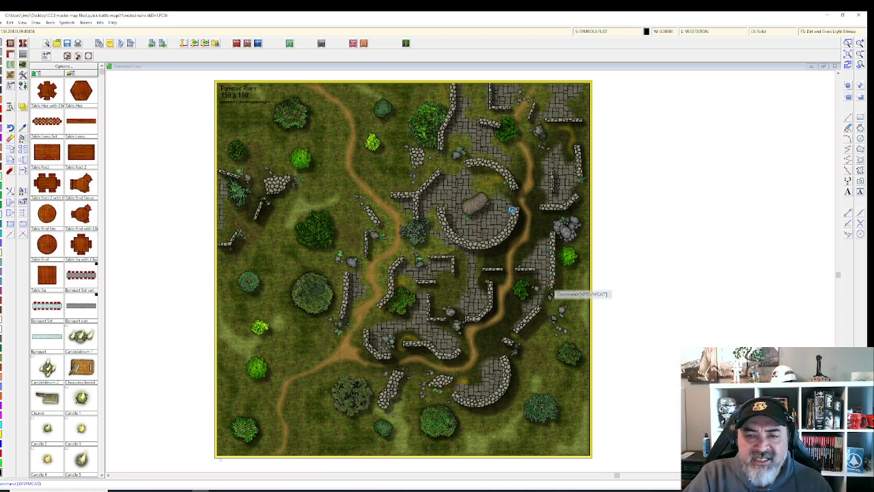
scroll(439, 226, up, 1)
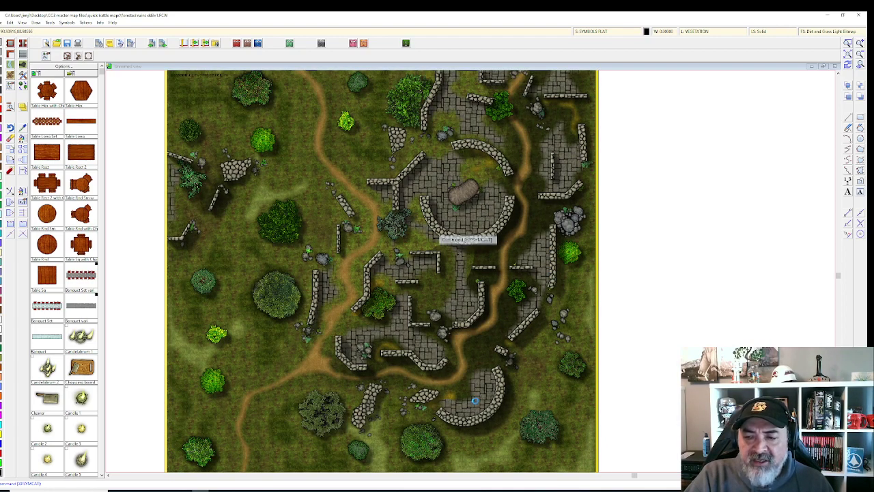
scroll(546, 304, up, 1)
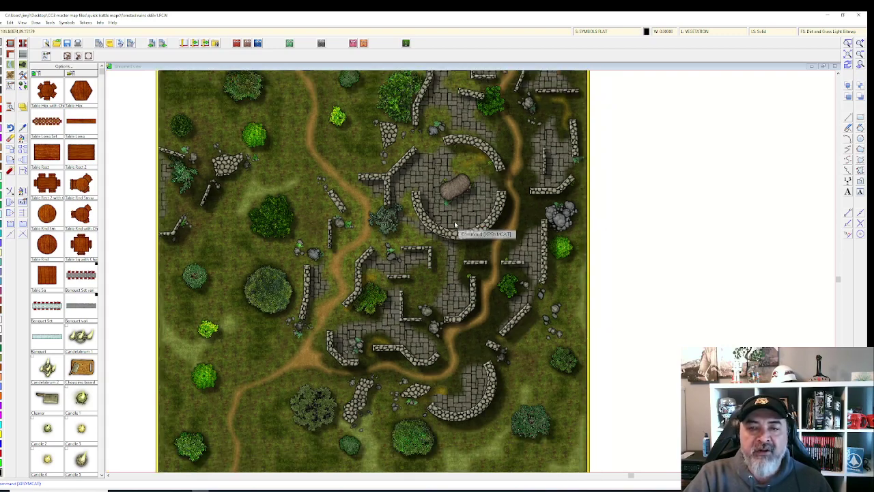
scroll(453, 221, down, 1)
Step: Switch sheet effects off to preview the map, then turn them back on
click(590, 32)
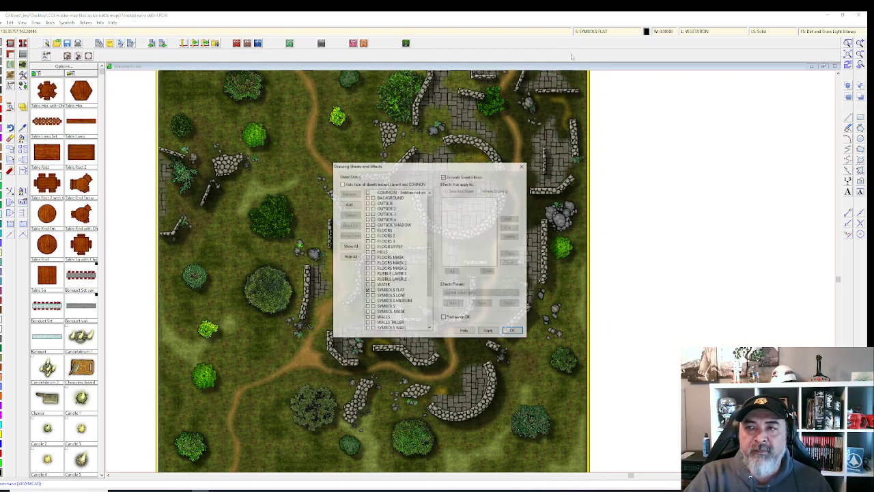
click(444, 177)
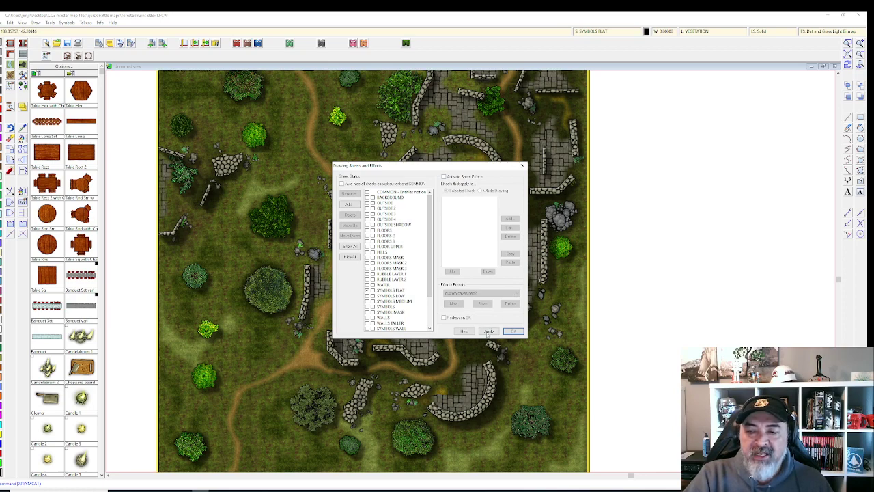
click(489, 331)
click(515, 330)
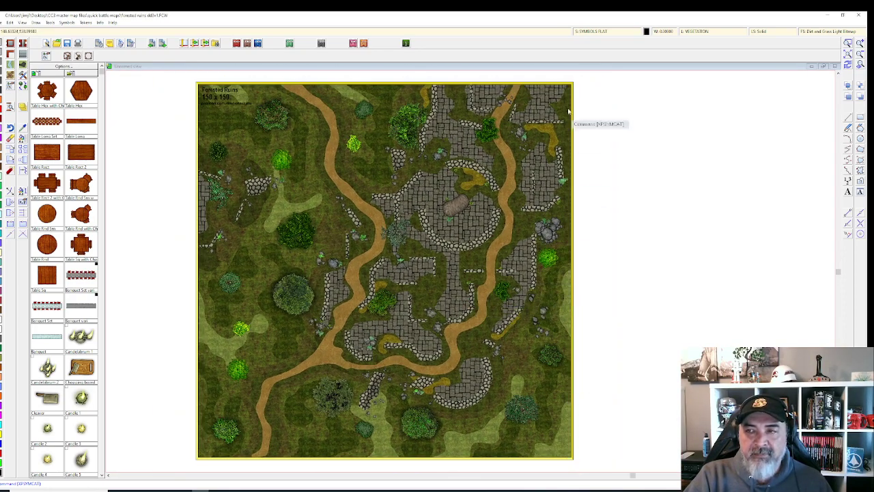
click(592, 32)
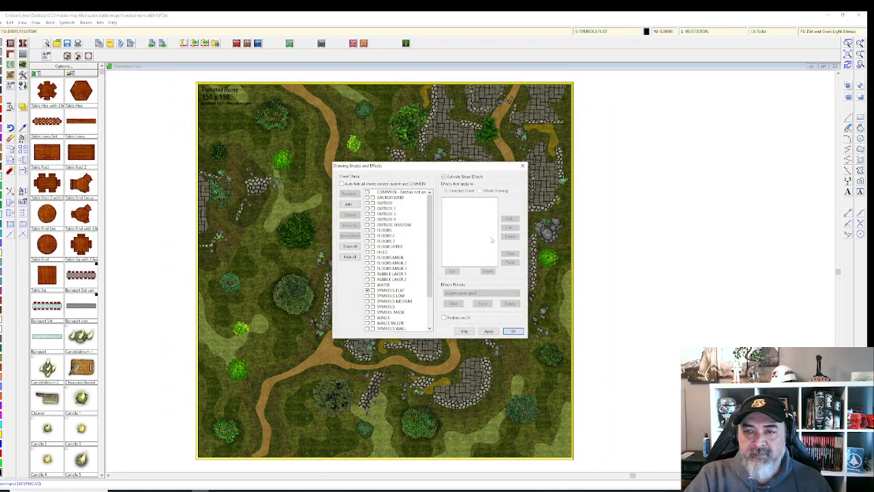
click(488, 332)
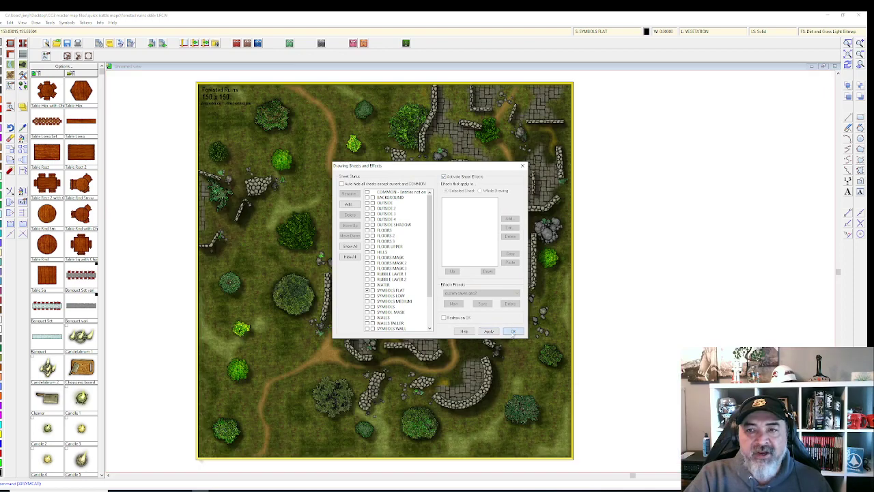
click(512, 331)
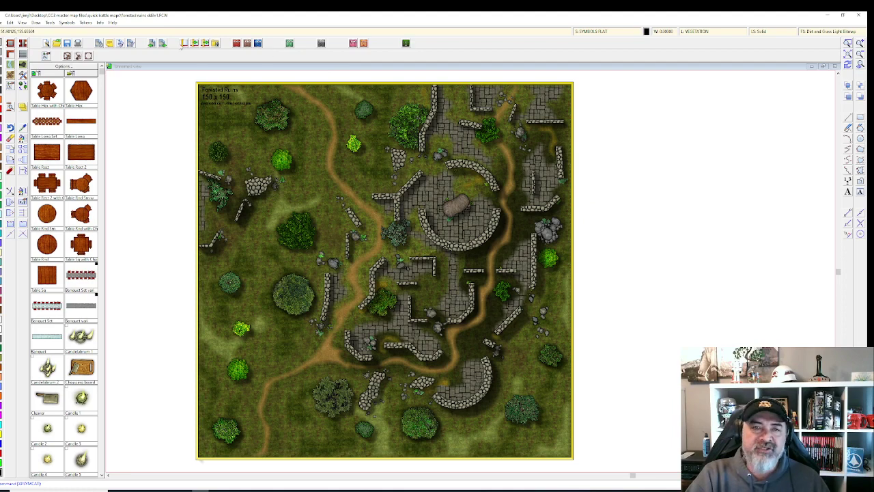
Step: Switch sheet effects off again and confirm the settings
click(596, 32)
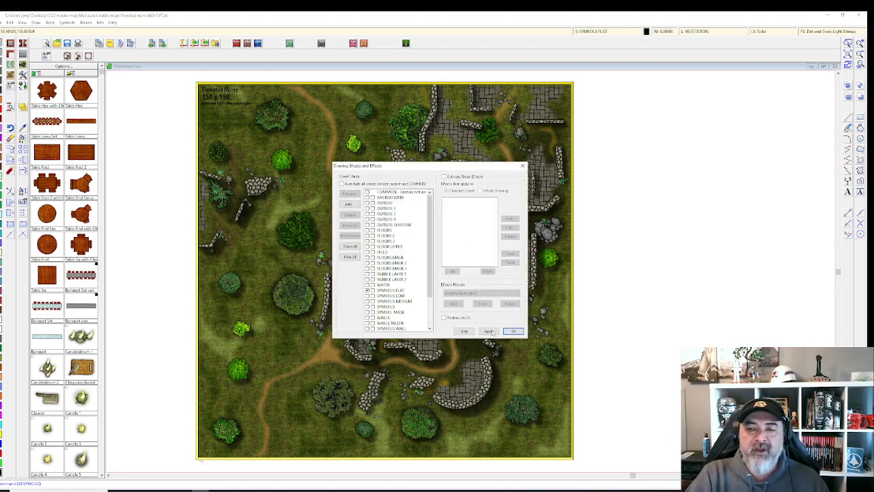
click(489, 331)
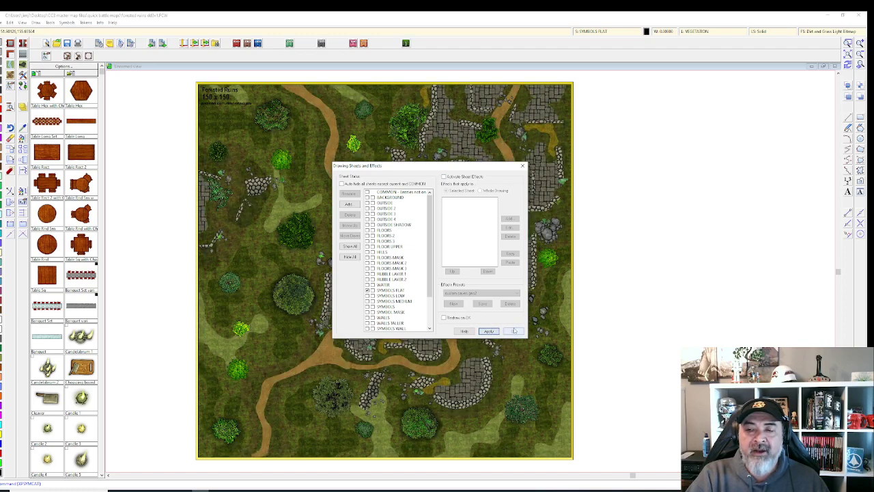
click(513, 331)
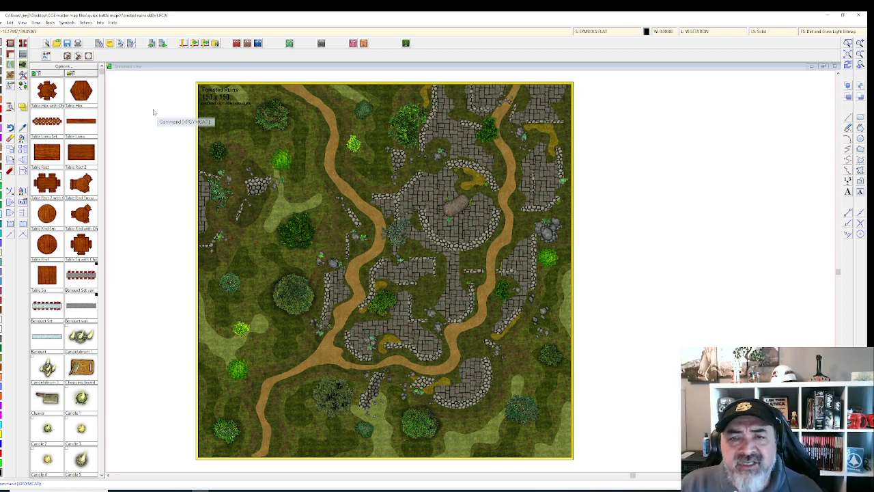
Step: Start a new drawing from the File menu and answer the prompt about saving the old map
drag(194, 116, 160, 134)
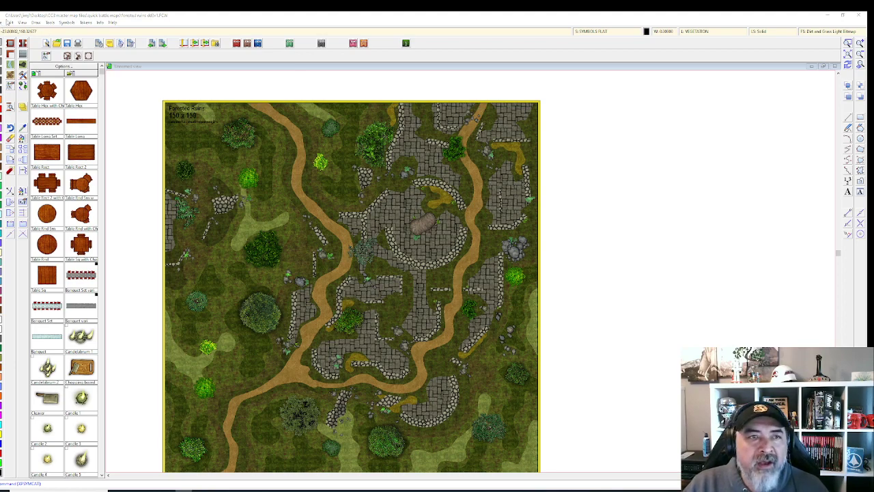
click(3, 23)
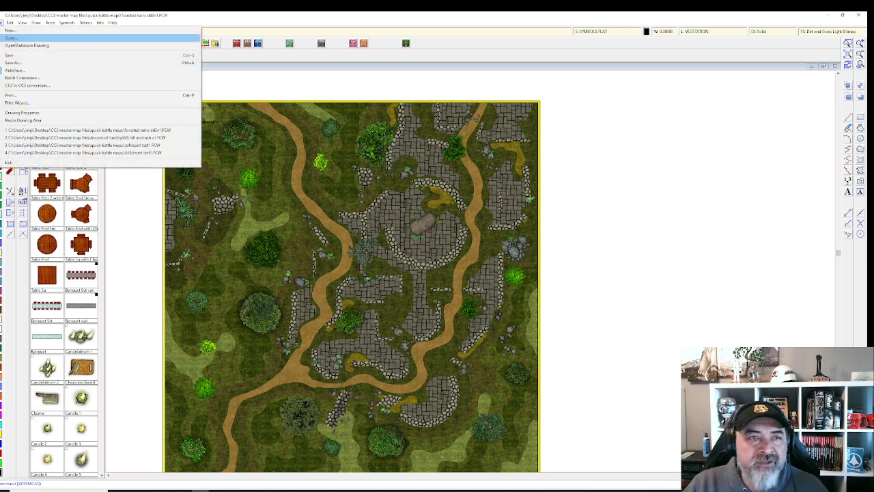
click(11, 30)
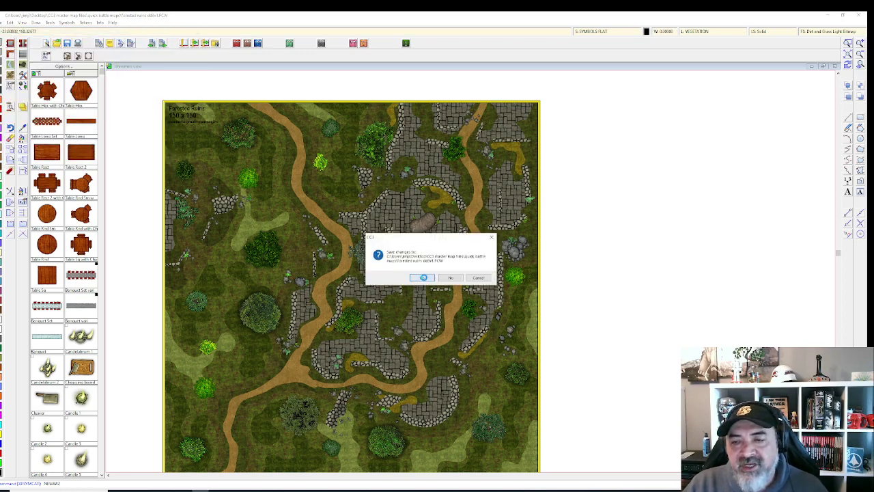
click(422, 277)
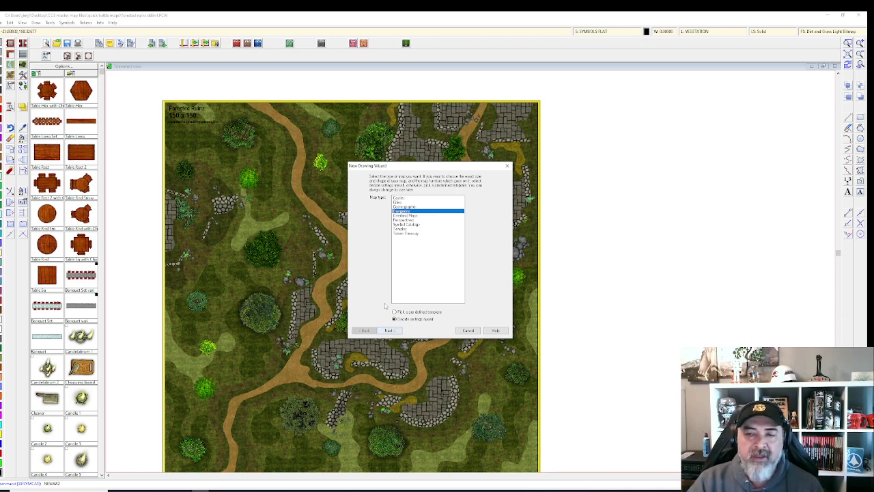
Step: Choose the Dungeons map type and accept the default dungeon map style
drag(403, 197, 406, 215)
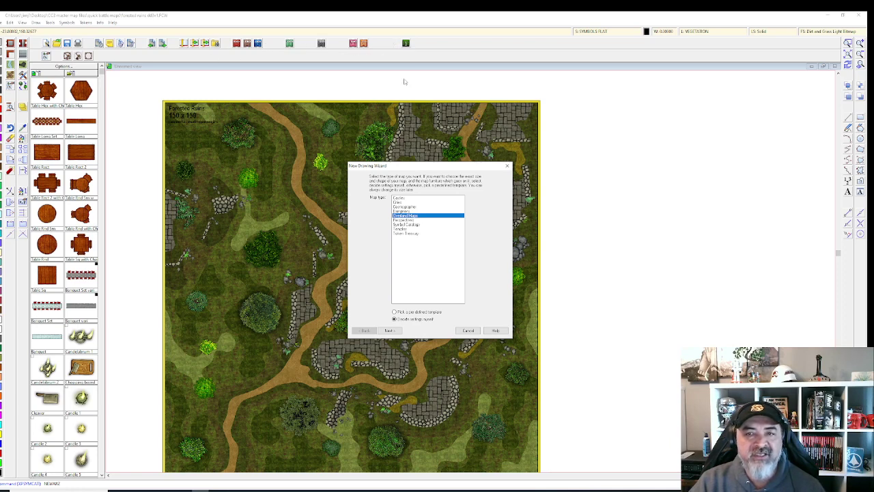
click(411, 219)
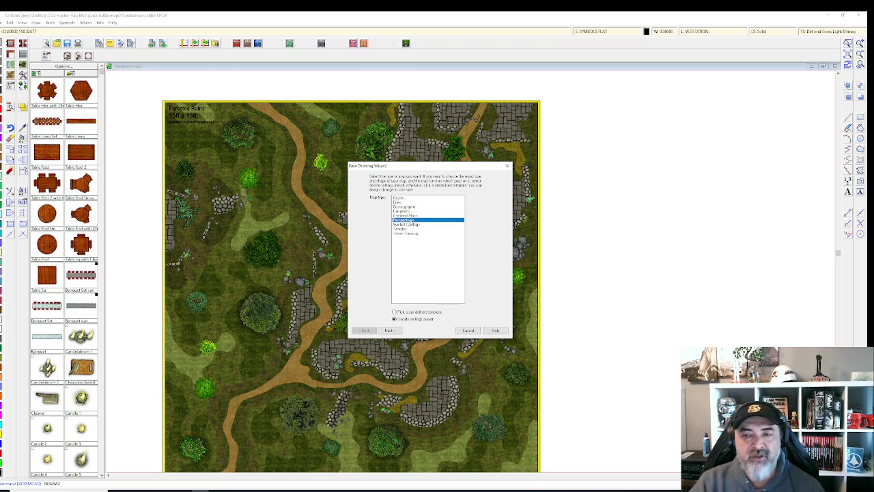
click(412, 224)
click(411, 229)
click(410, 233)
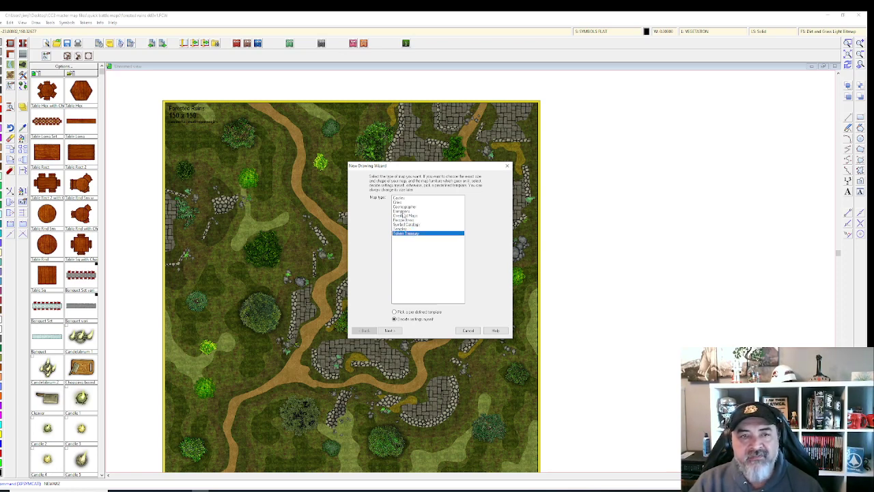
click(405, 215)
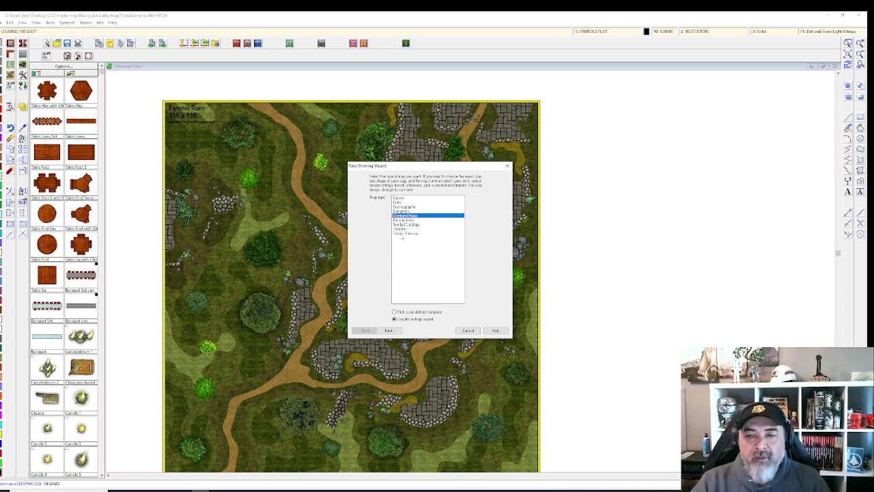
click(402, 211)
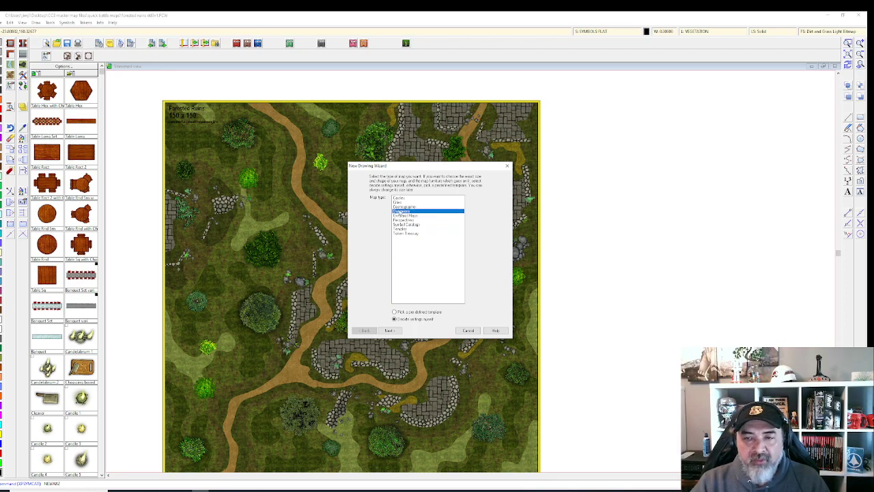
click(389, 331)
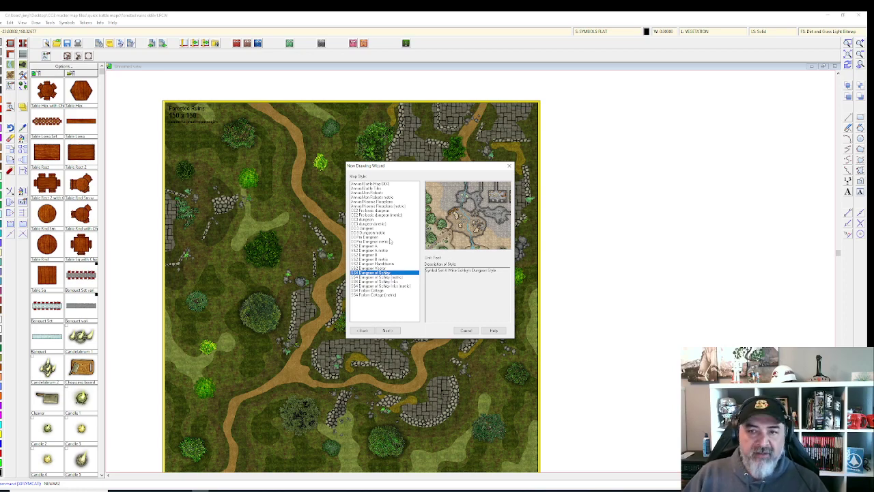
click(387, 330)
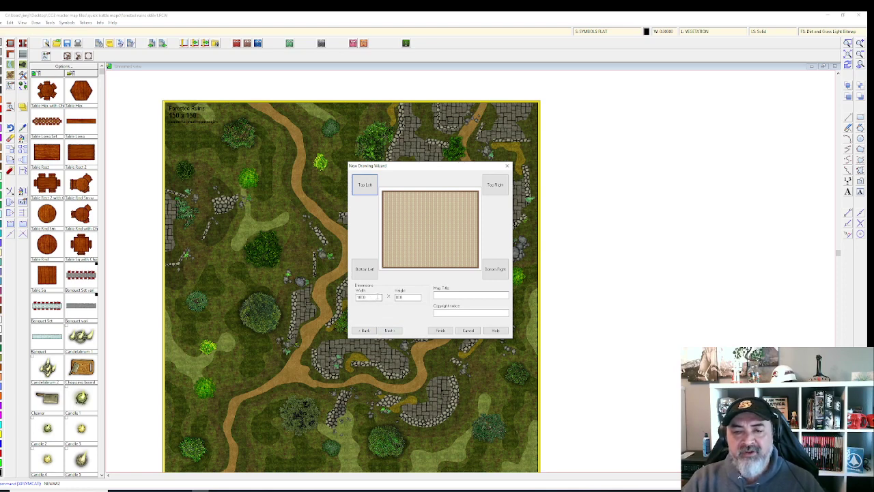
Step: Set the new map's width and height to 100
double_click(368, 296)
text(100)
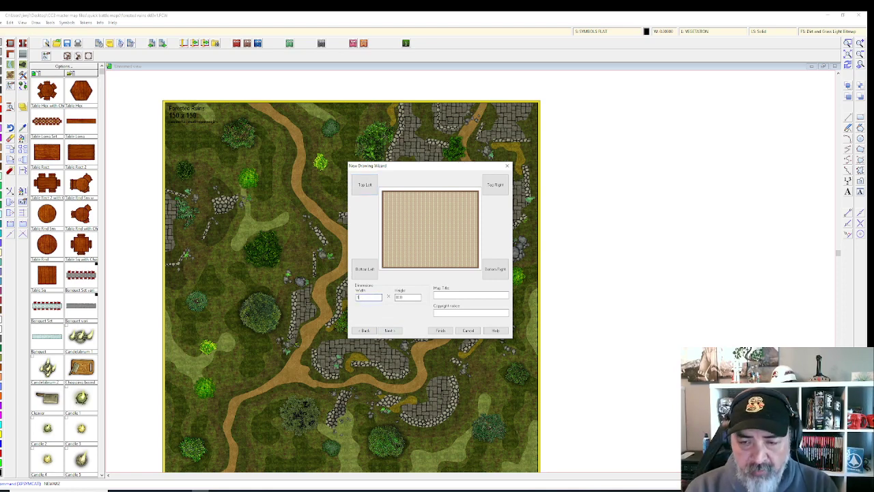
key(Tab)
text(1)
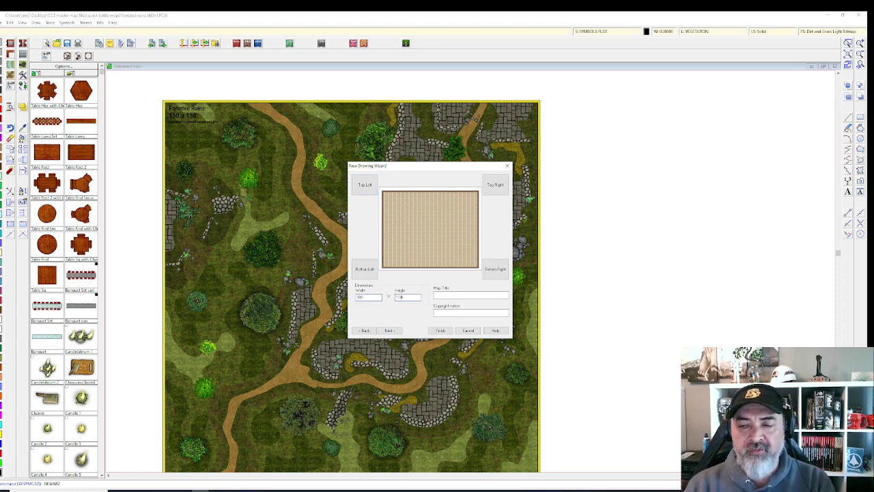
text(00)
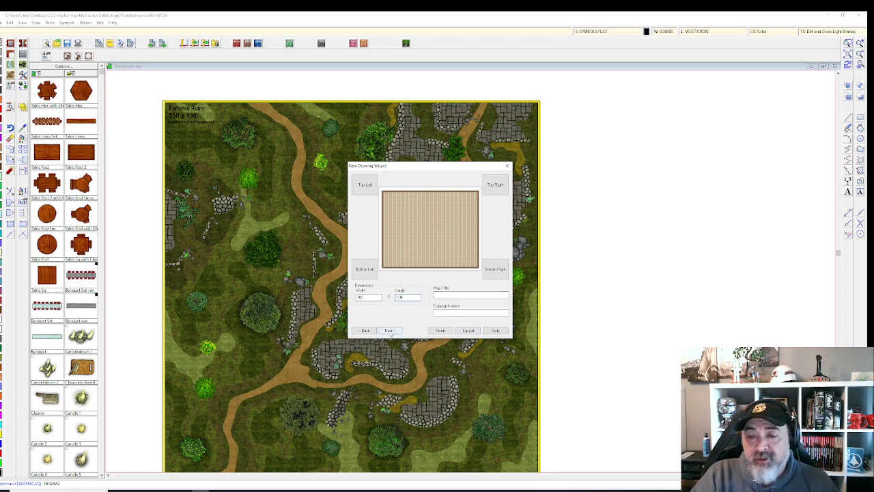
Step: Give the map a Grass Dry 1_SS4 background fill and finish the New Drawing Wizard
click(389, 331)
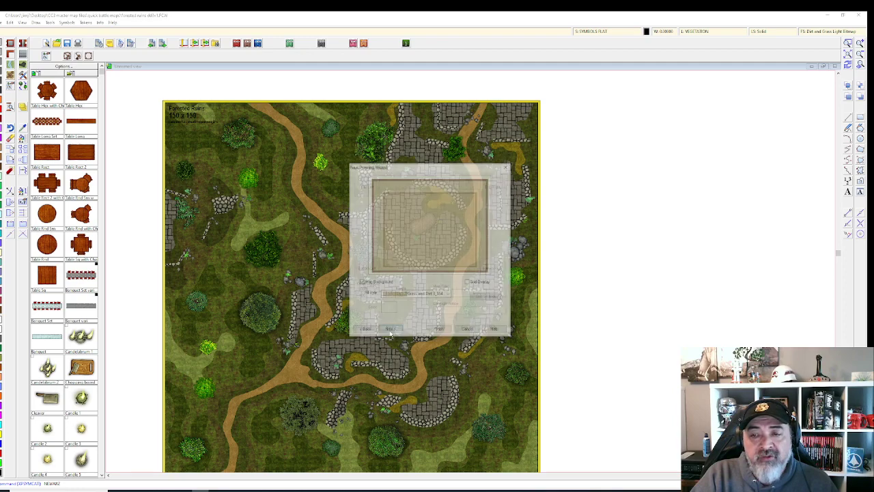
click(448, 294)
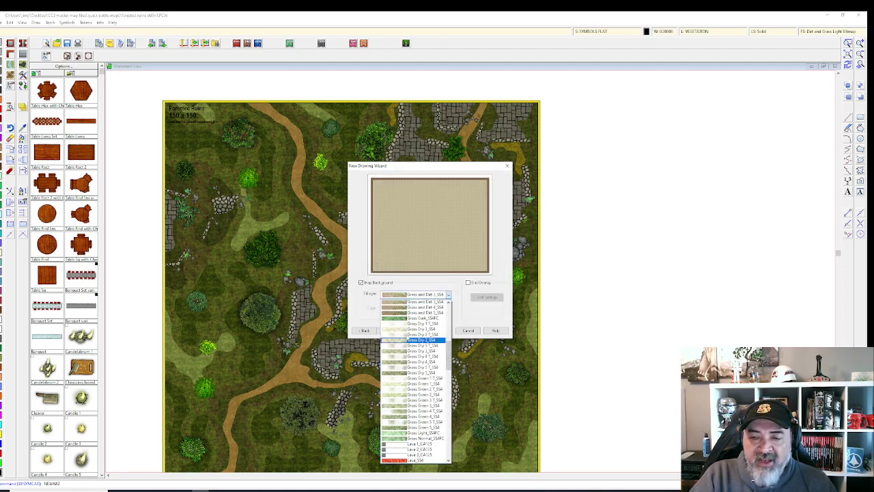
click(414, 329)
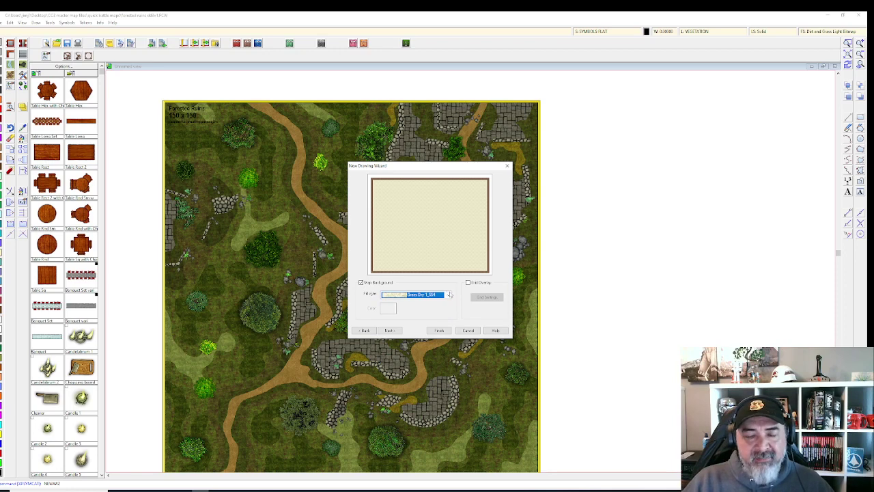
click(389, 330)
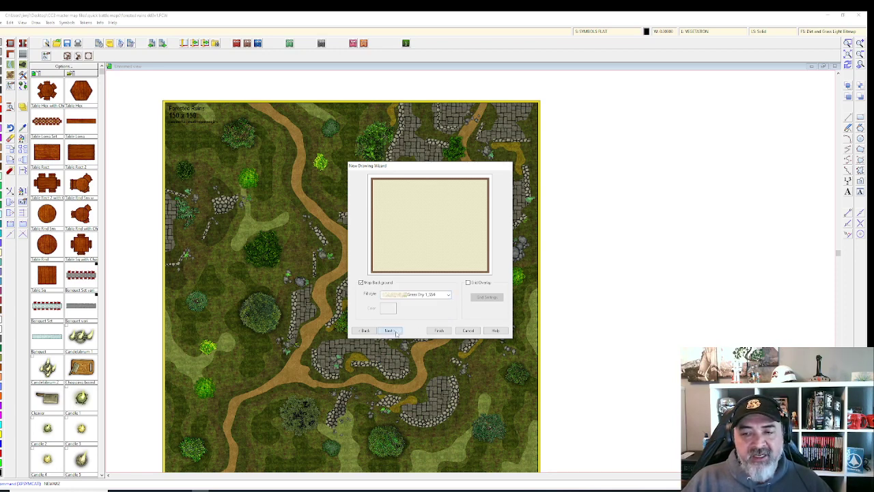
click(440, 331)
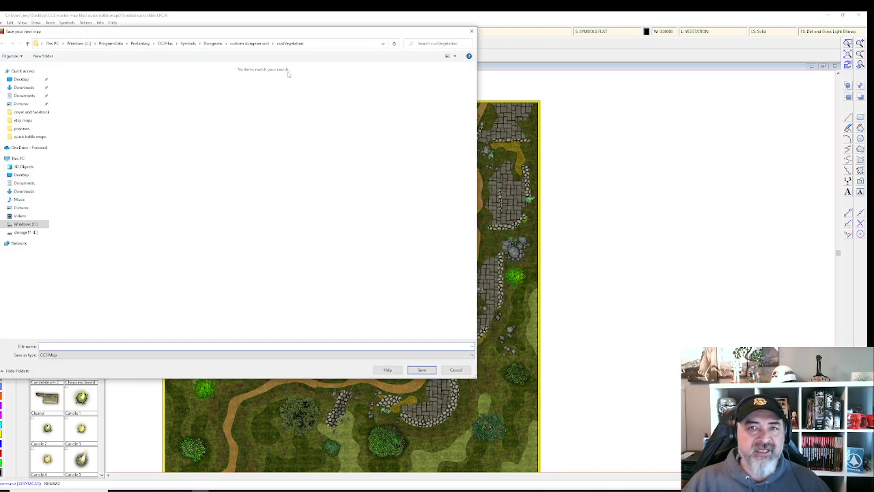
Step: Save the map as 'twitch offects test' in Desktop > CC3 master map files > quick battle maps
click(21, 79)
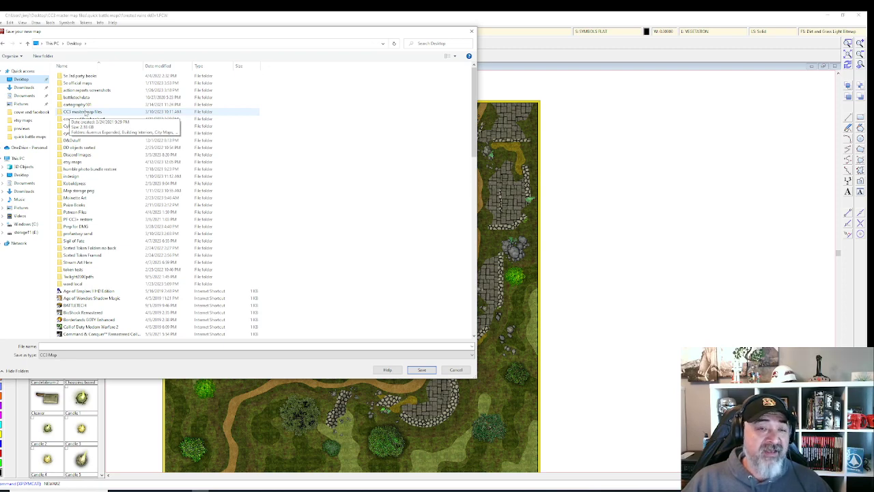
double_click(85, 112)
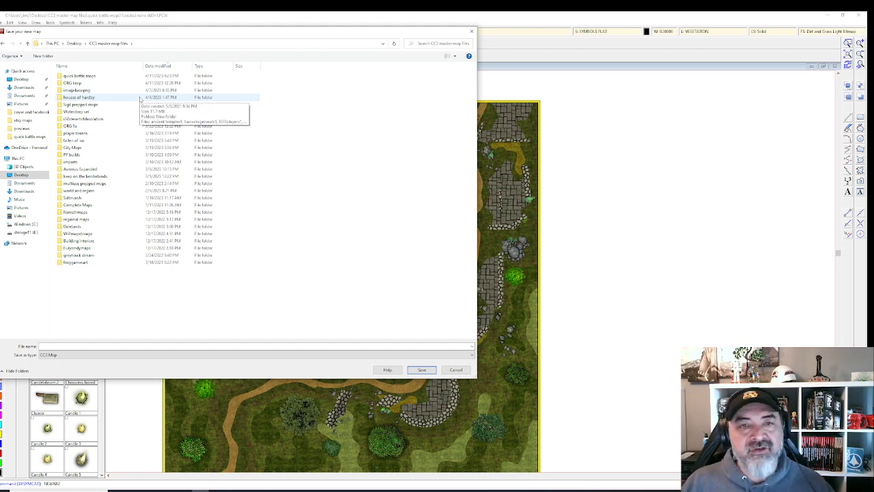
click(104, 77)
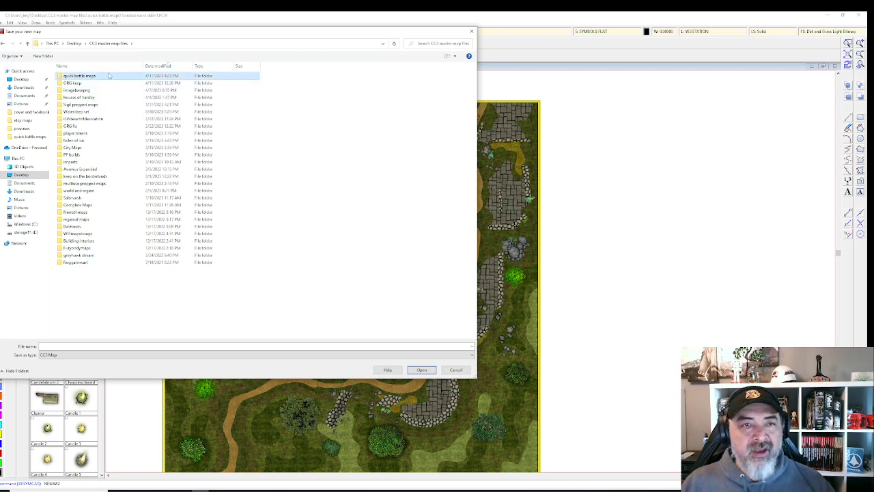
key(Return)
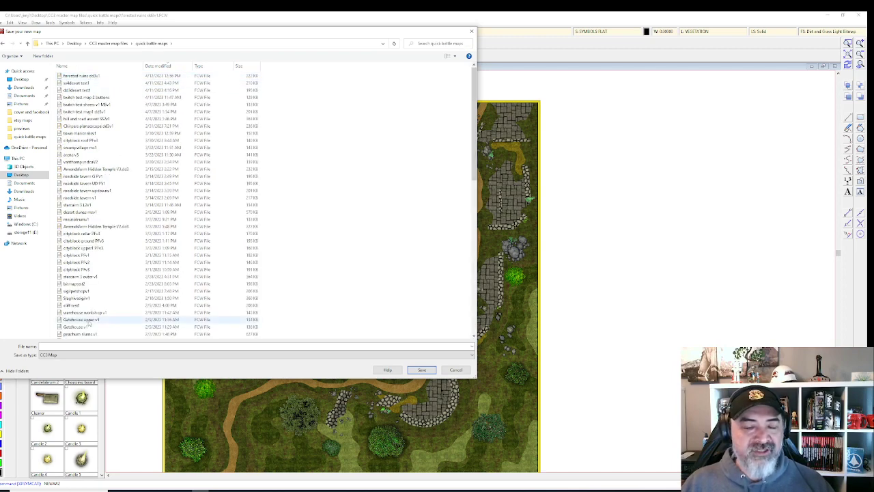
click(81, 347)
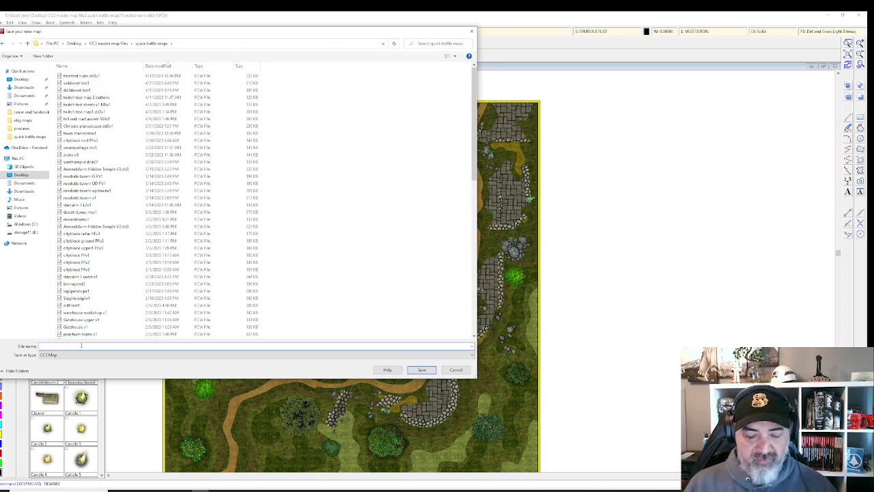
text(twitch offects)
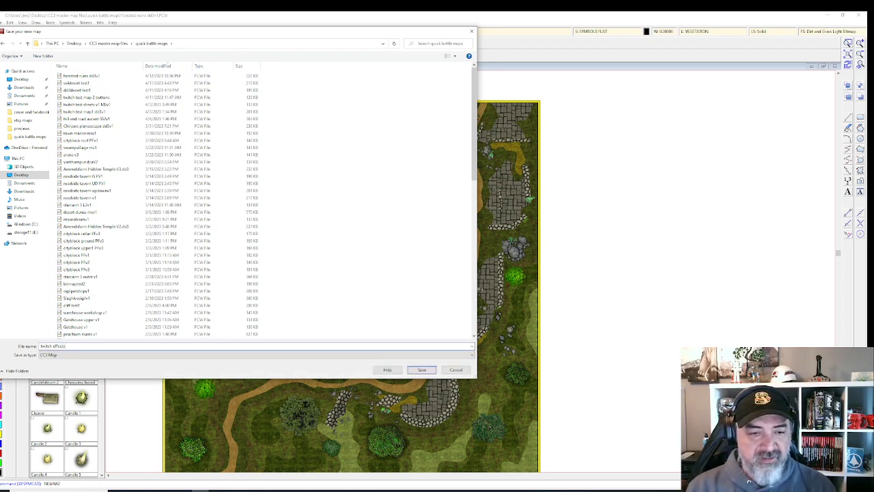
text( test 1)
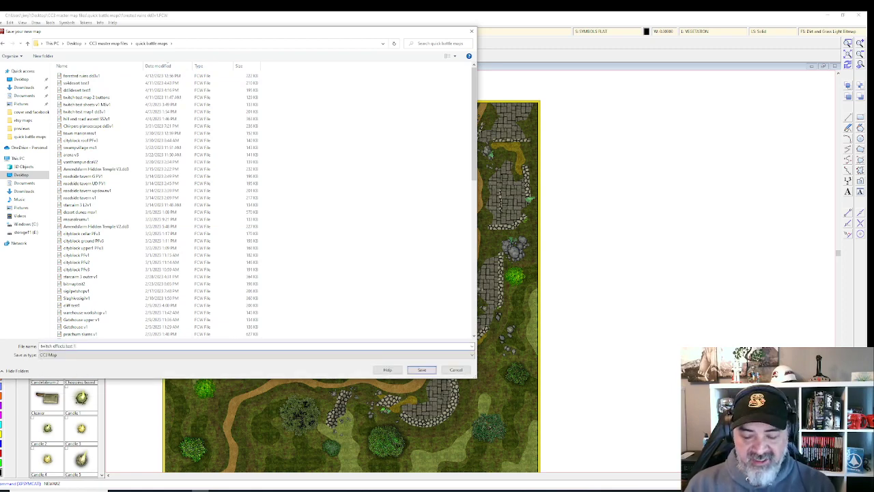
key(Return)
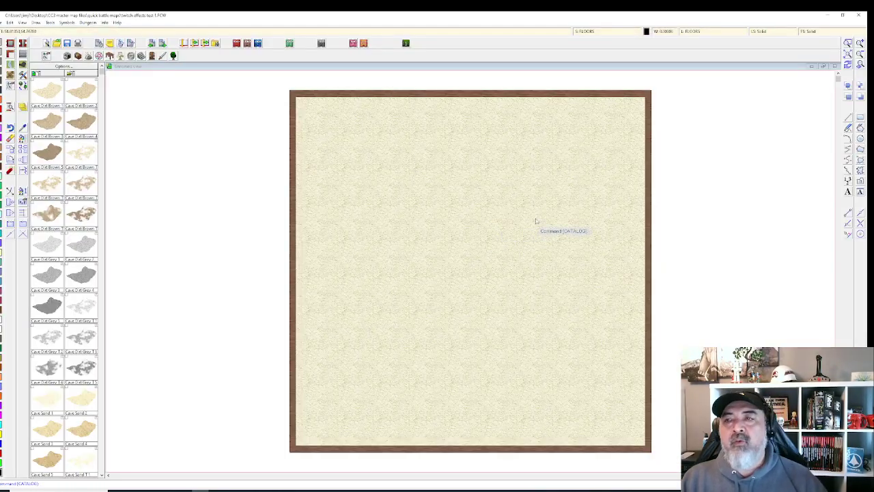
Step: Zoom and pan the new blank map, then open Drawing Sheets and Effects
scroll(604, 246, up, 1)
scroll(594, 245, down, 2)
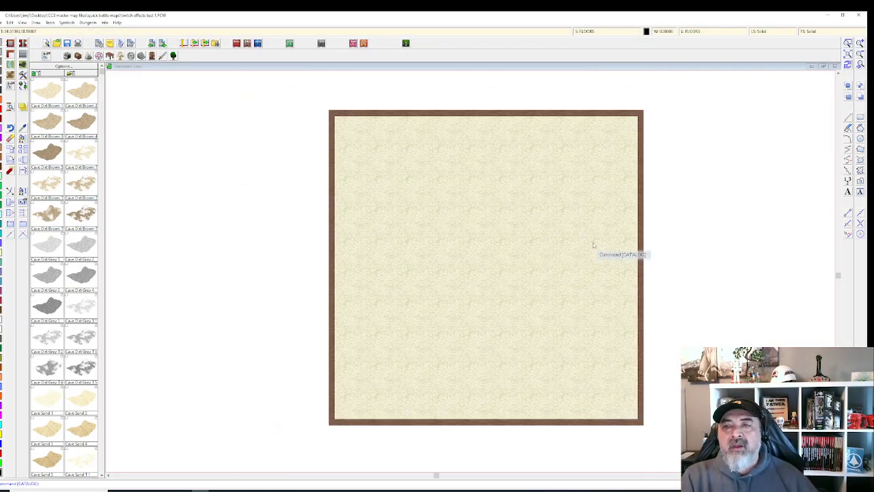
drag(593, 244, 551, 232)
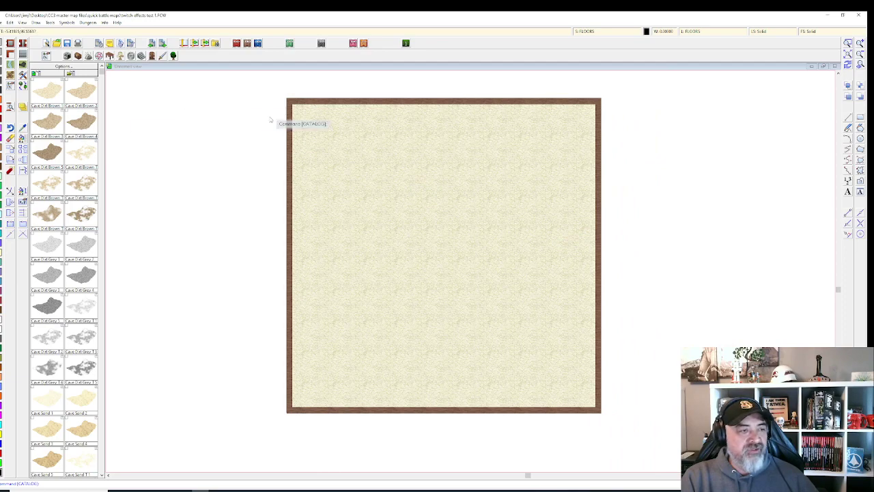
click(602, 31)
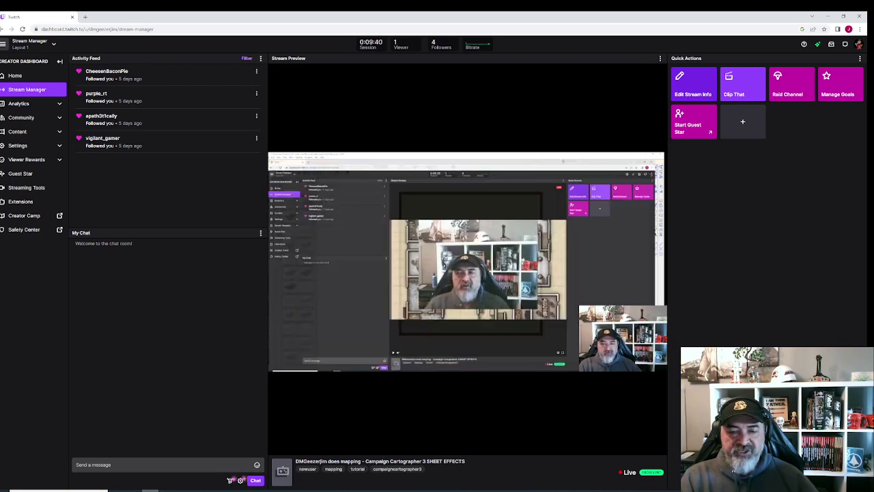
Step: Return from Twitch Stream Manager to CC3+ with Drawing Sheets and Effects open
mouse_move(150, 490)
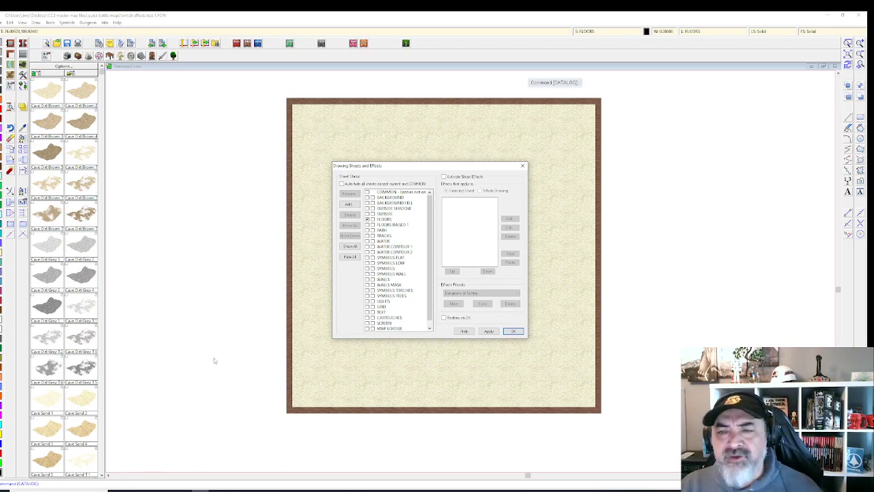
Step: Close the Drawing Sheets and Effects dialog, leaving the bordered blank map visible
click(523, 165)
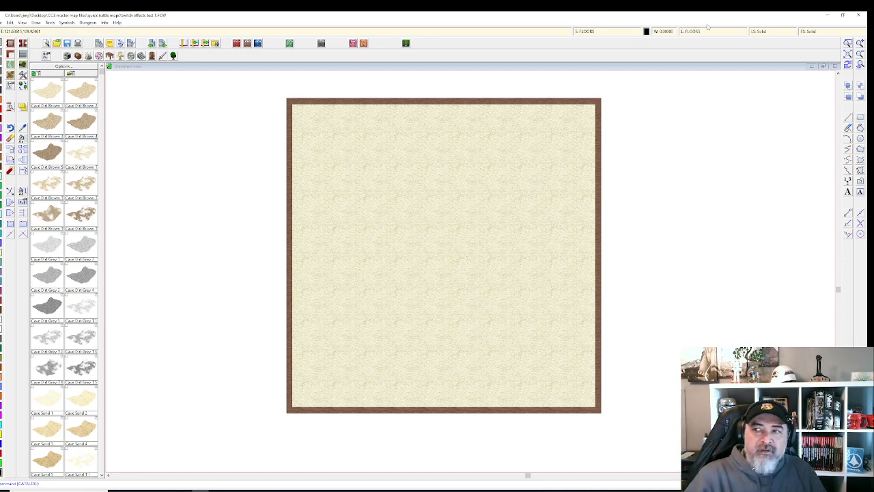
Step: Open the Select Layer list from the status bar and choose BACKGROUND as the current layer
click(696, 34)
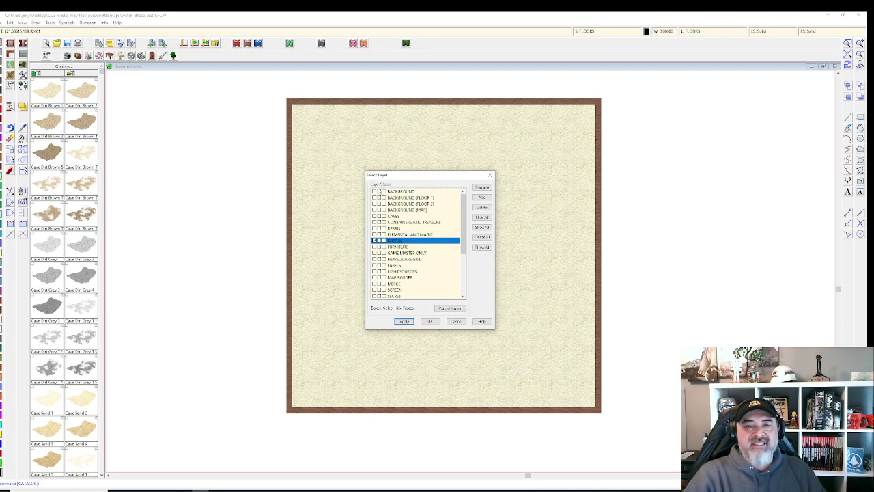
scroll(417, 194, down, 2)
scroll(418, 198, up, 1)
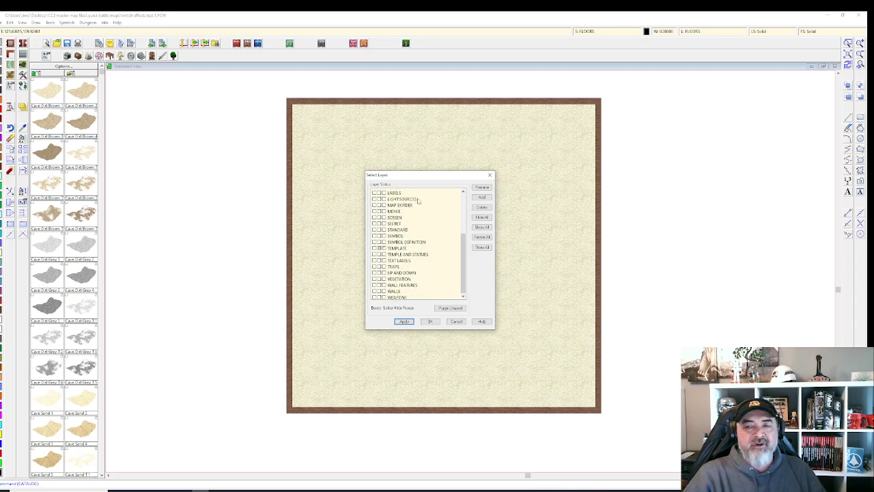
scroll(419, 202, up, 1)
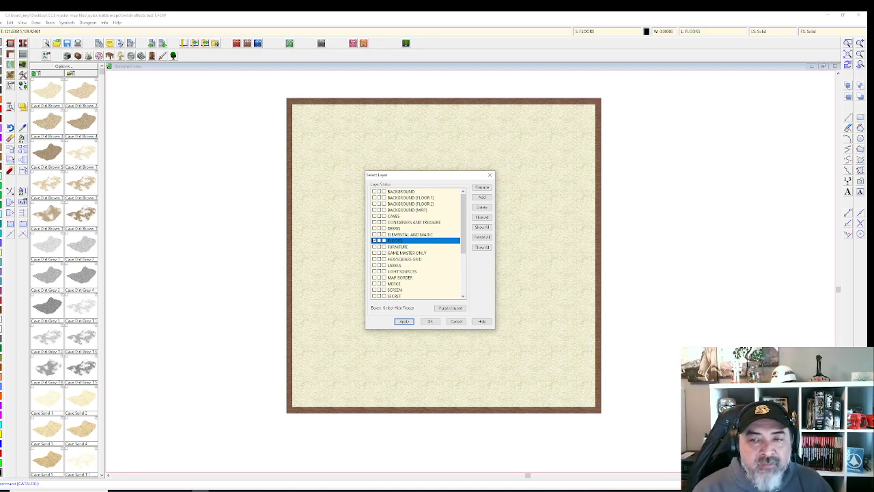
scroll(430, 239, down, 3)
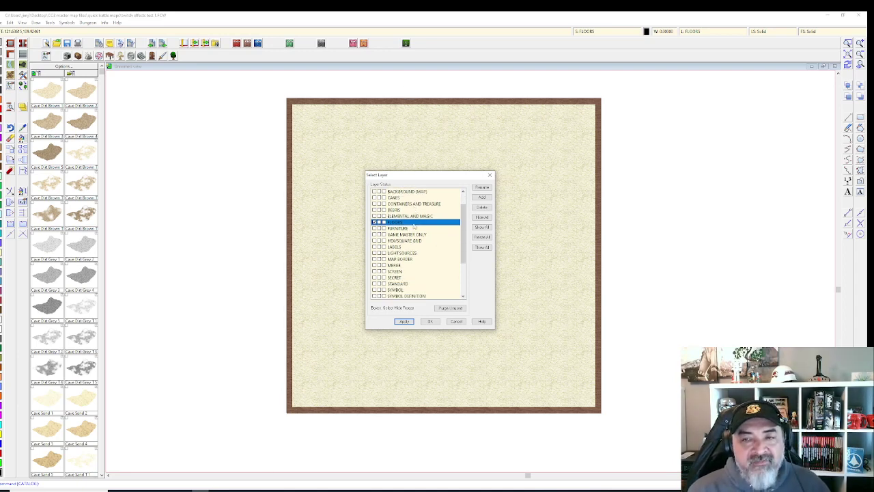
scroll(418, 221, up, 3)
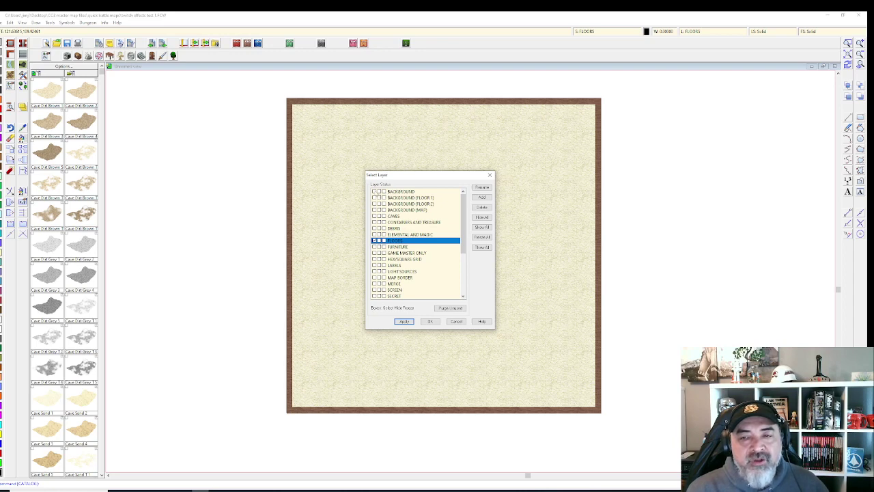
click(378, 192)
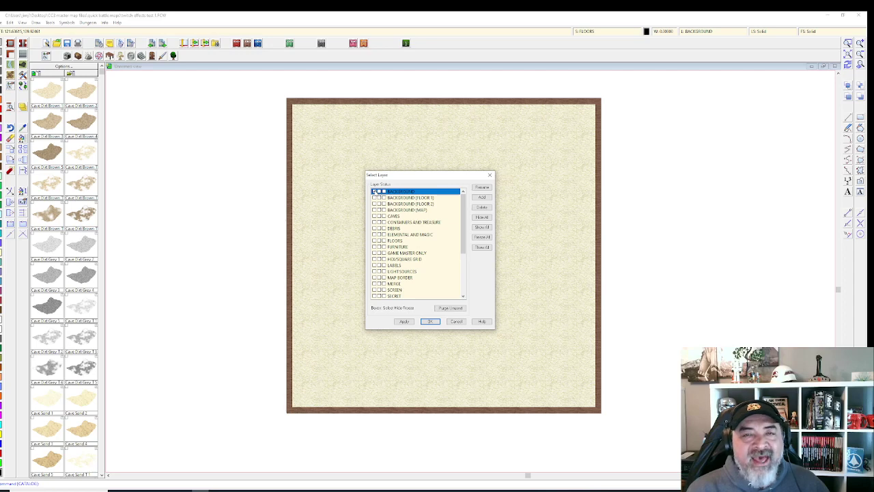
Step: Unmark BACKGROUND and mark CAVES as the current layer in the layer list
click(374, 192)
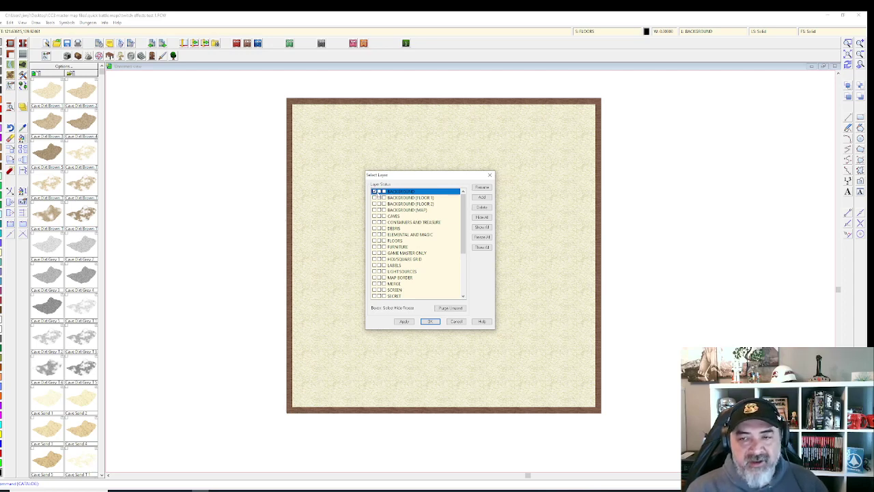
click(392, 217)
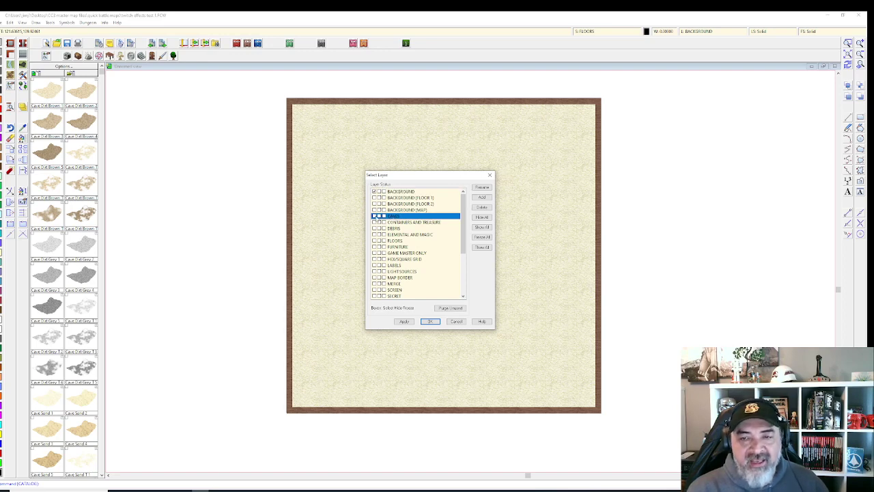
click(375, 215)
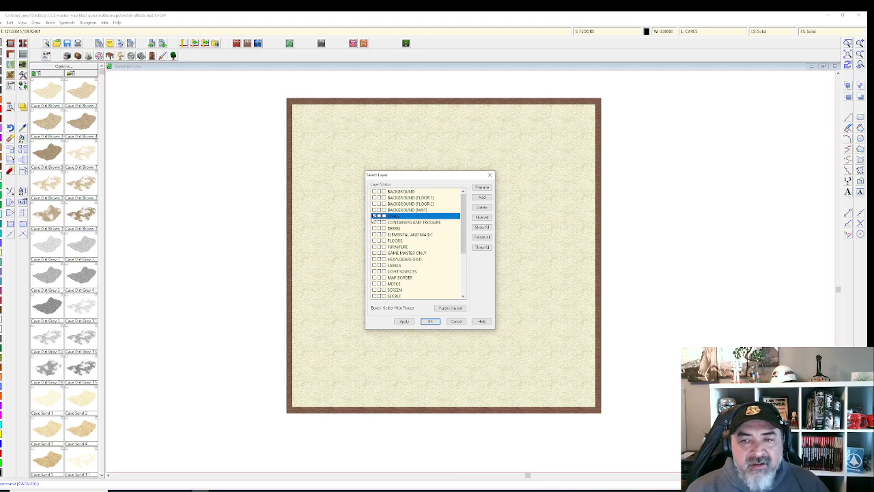
click(374, 216)
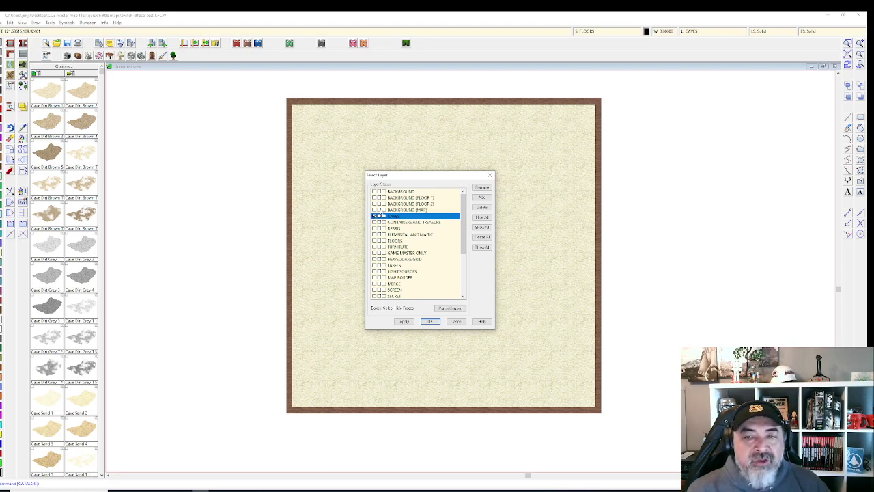
Step: Highlight BACKGROUND (MAP) and CONTAINERS AND TREASURE in turn, ending on BACKGROUND (MAP)
click(381, 209)
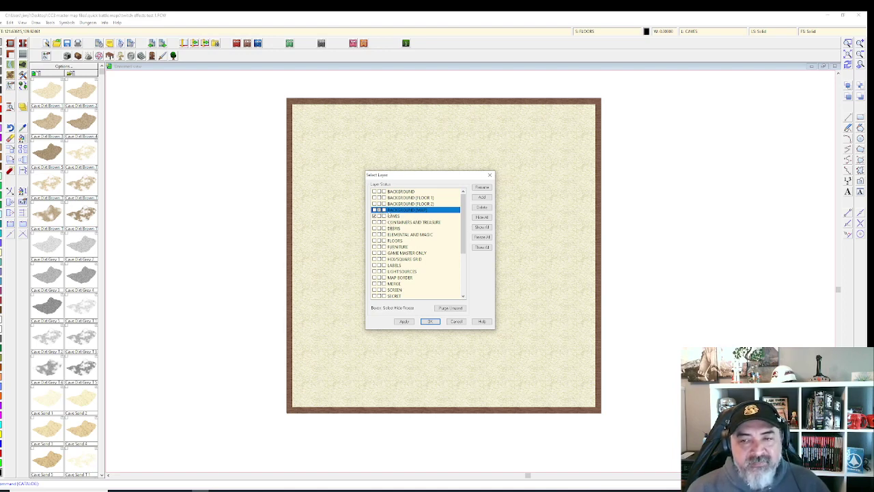
click(386, 222)
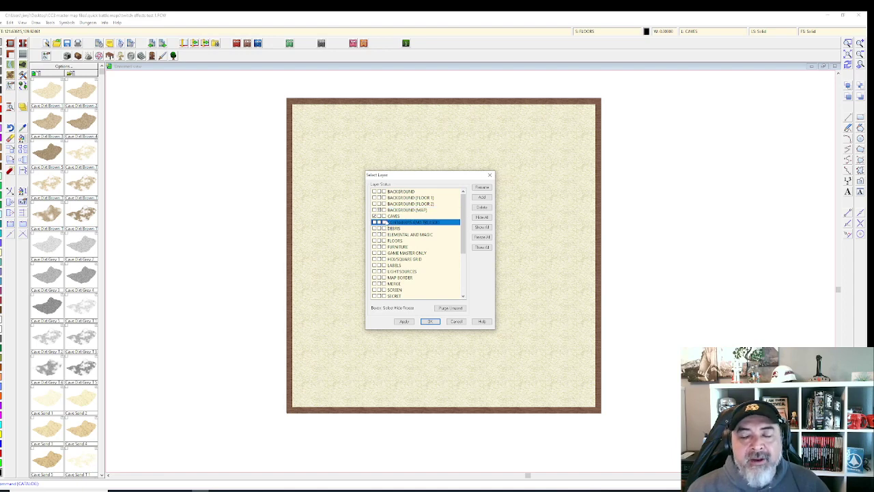
click(381, 210)
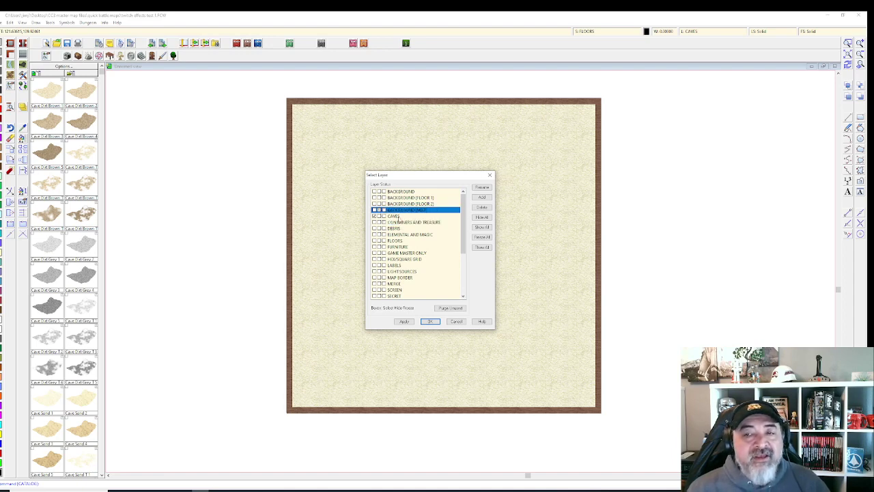
click(387, 223)
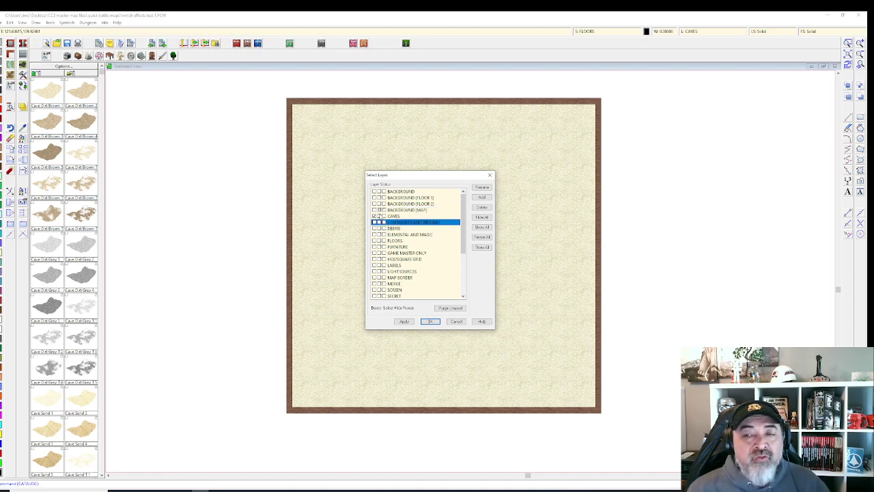
click(381, 211)
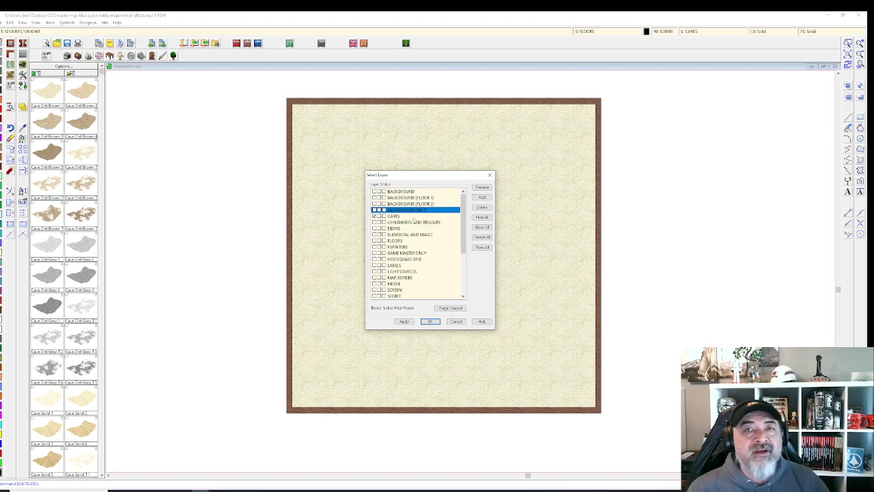
Step: Confirm the layers, then apply a 5-unit square grid overlay with labelling turned off
click(430, 321)
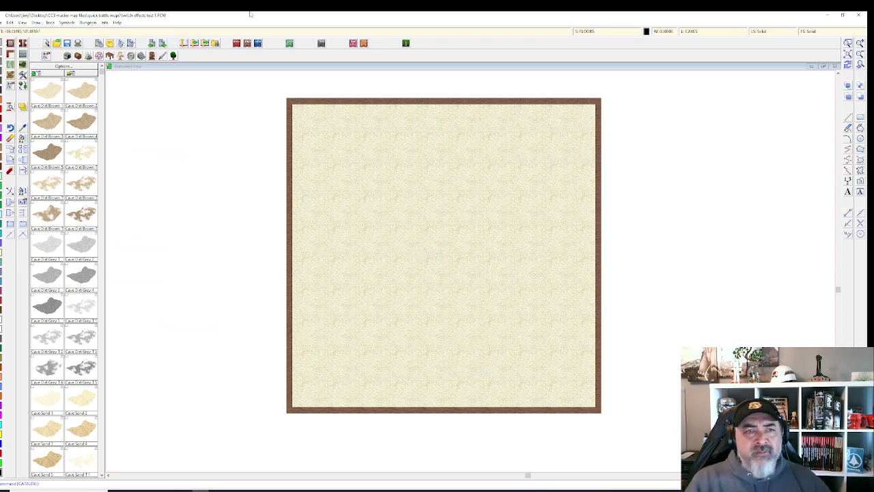
click(36, 23)
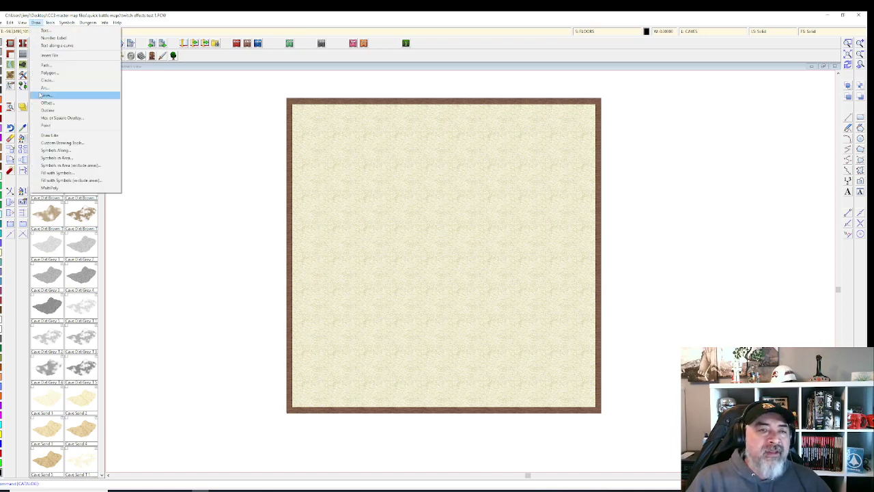
click(45, 117)
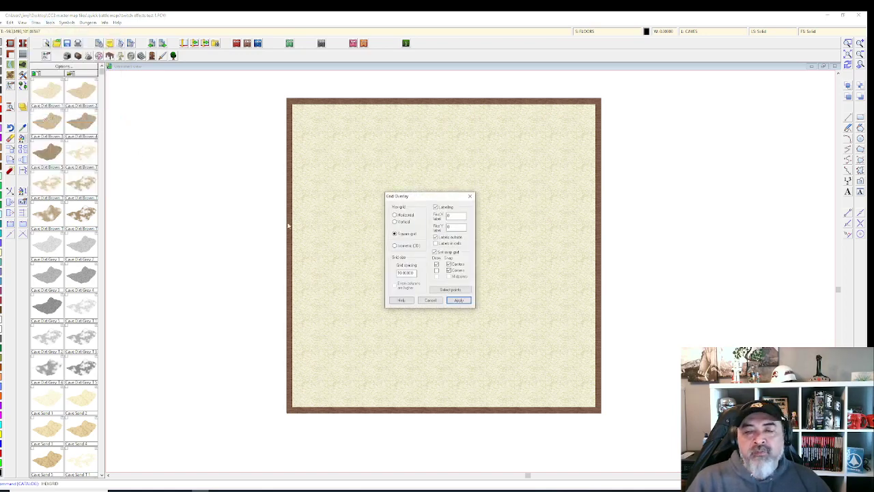
click(435, 207)
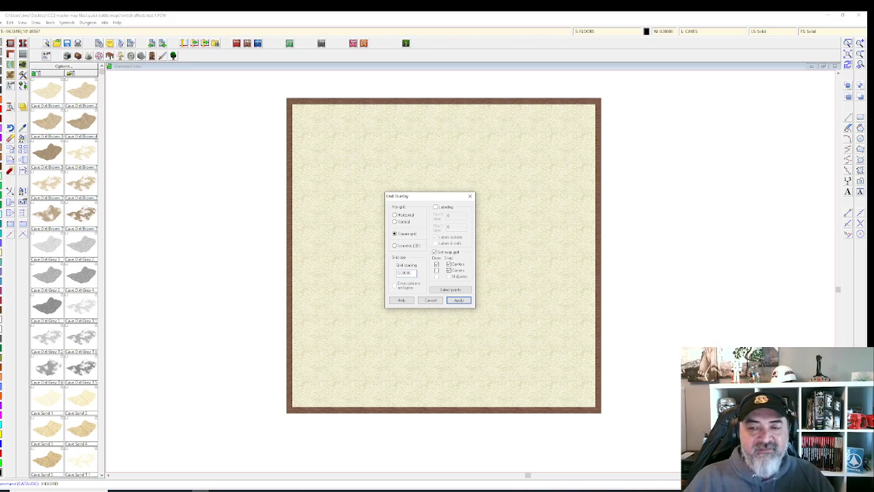
click(457, 301)
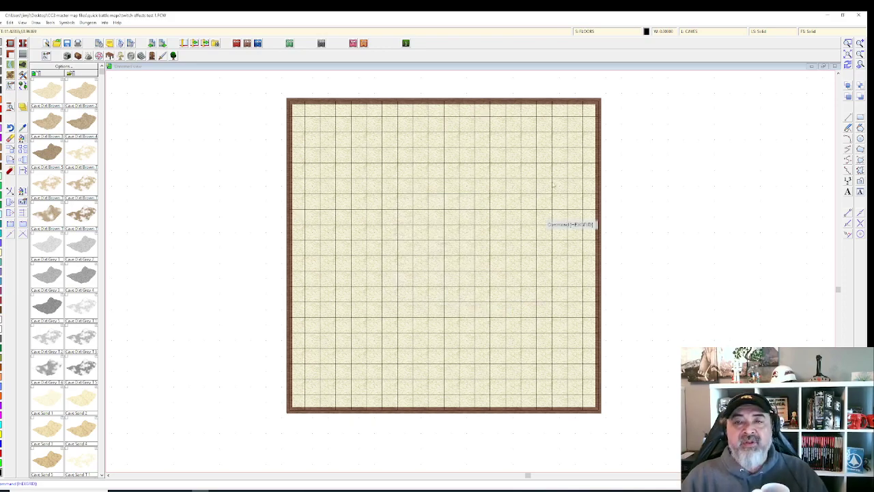
Step: Place a rotated Bed Double 1 symbol from the furniture catalog in the room
scroll(591, 117, up, 1)
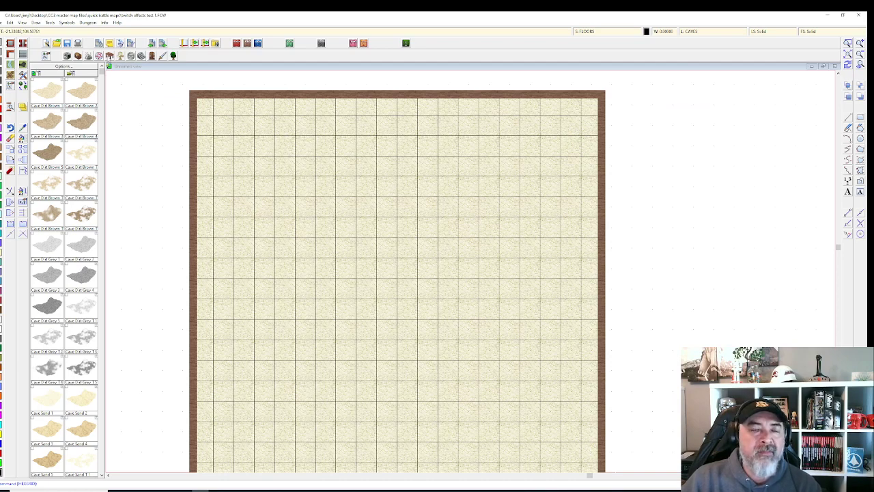
click(110, 56)
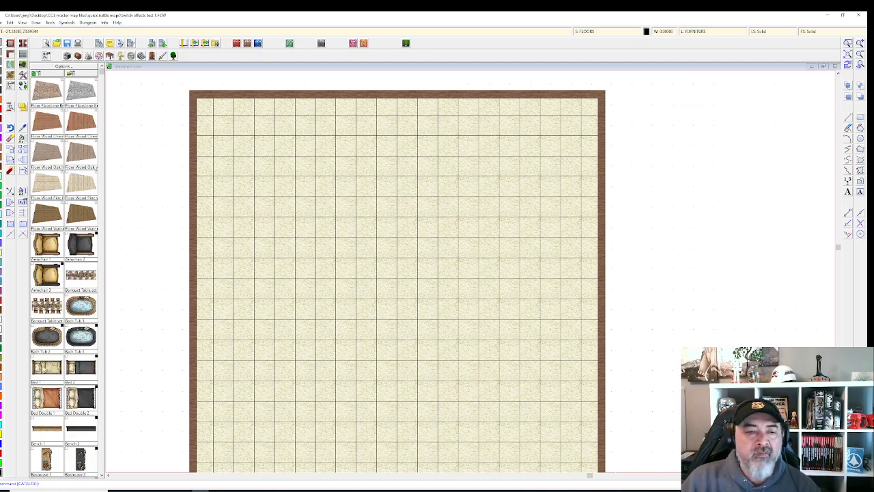
click(45, 395)
key(shift)
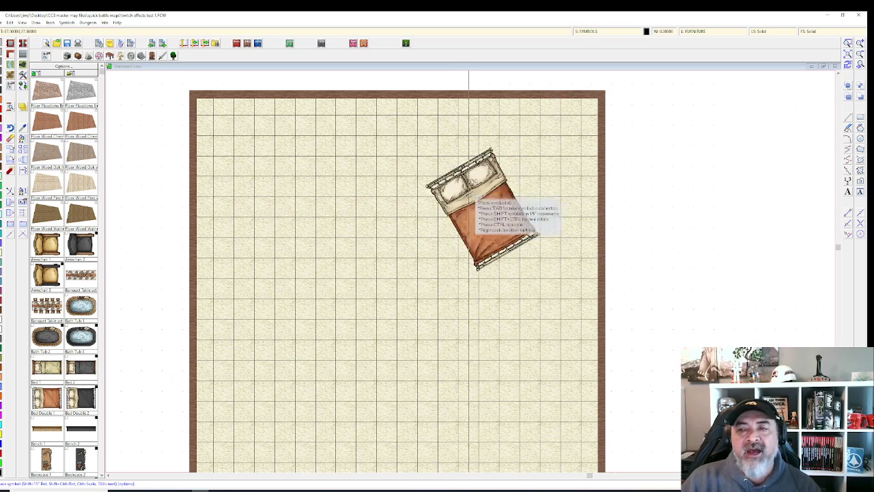
click(471, 185)
key(Escape)
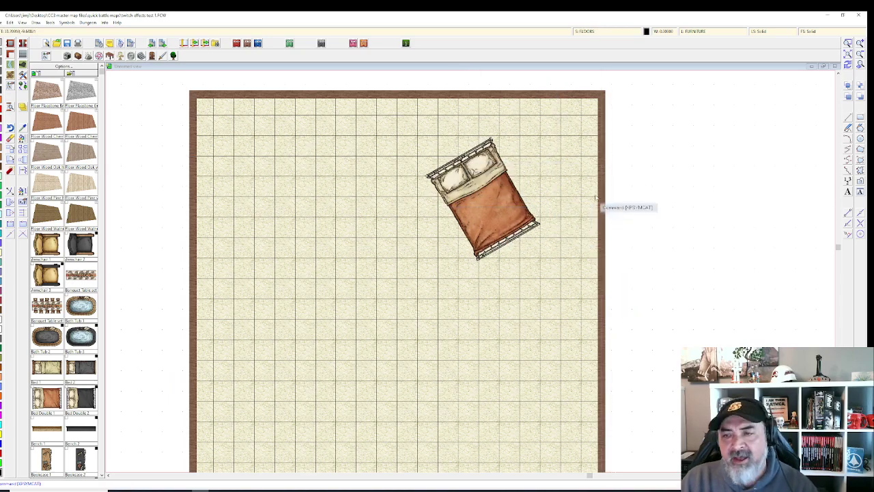
Step: Cancel an erase that caught the grid and bed, then change the current layer
scroll(581, 214, up, 1)
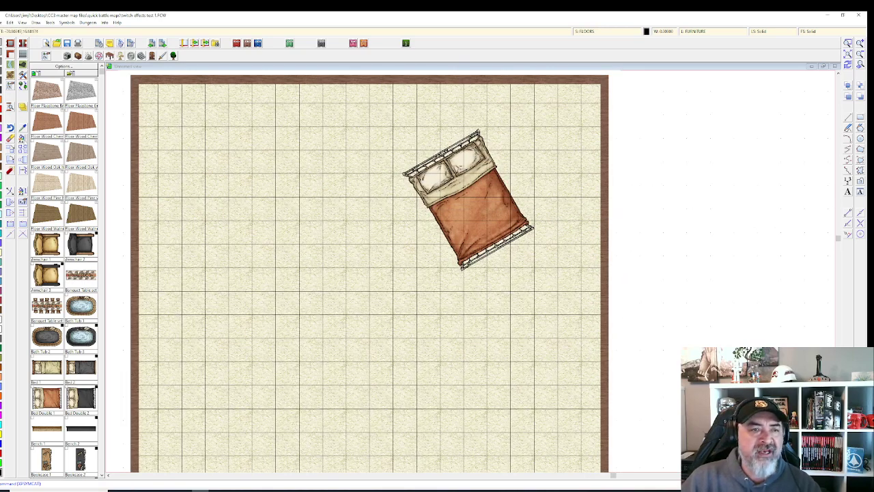
click(17, 149)
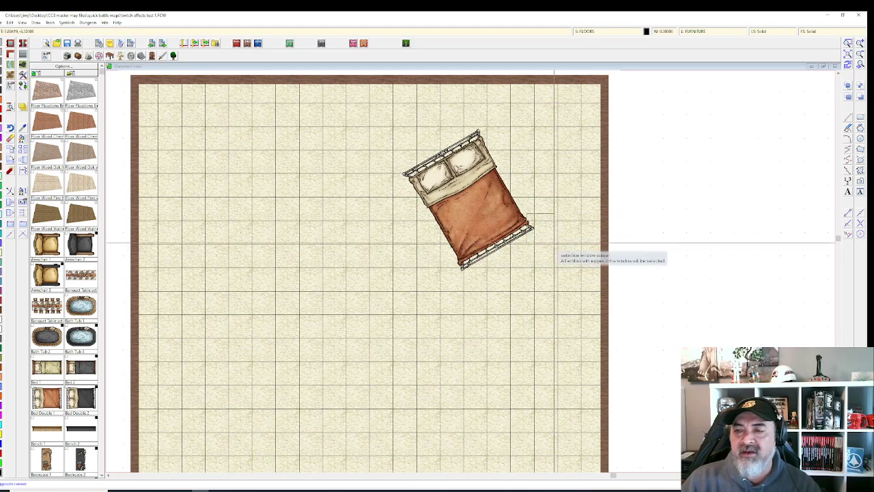
click(554, 245)
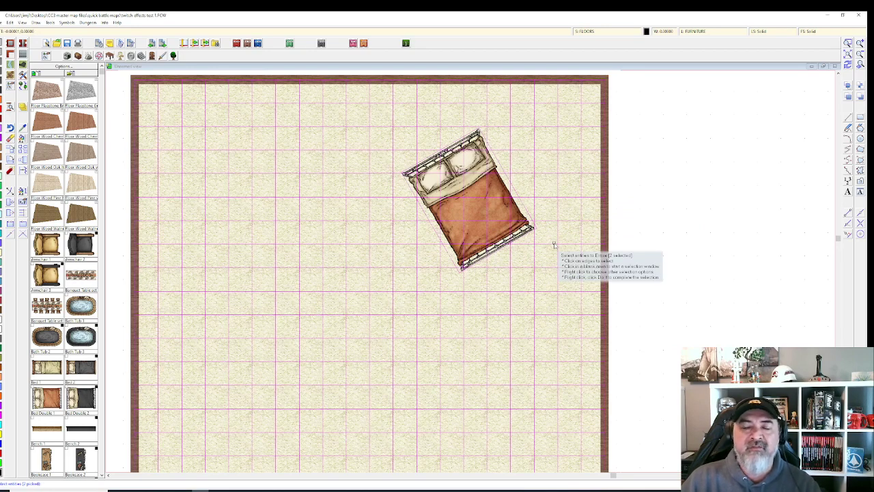
scroll(553, 244, up, 2)
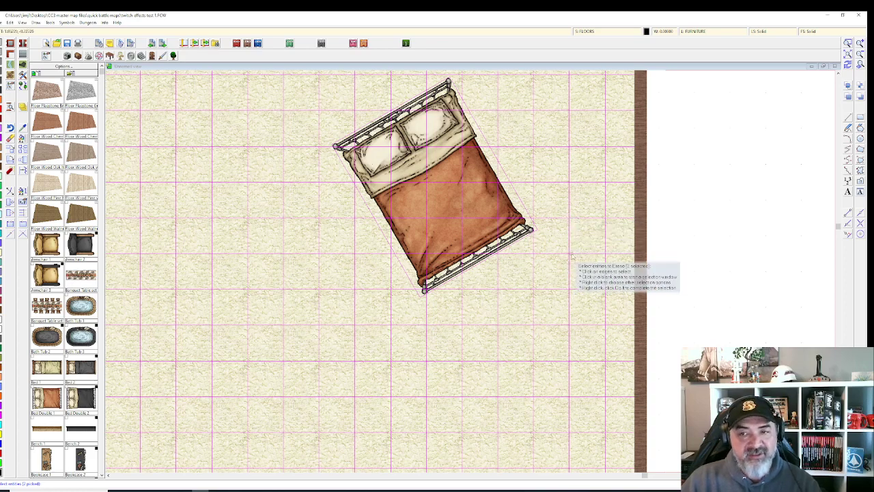
key(Escape)
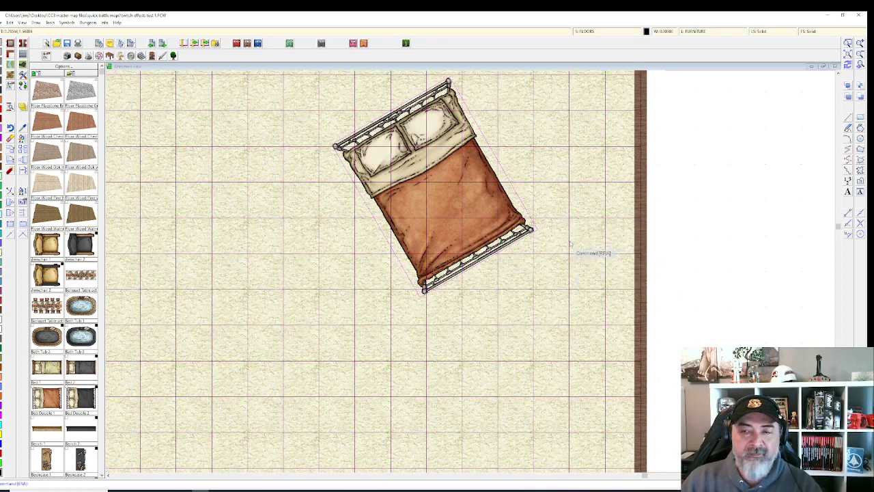
click(686, 30)
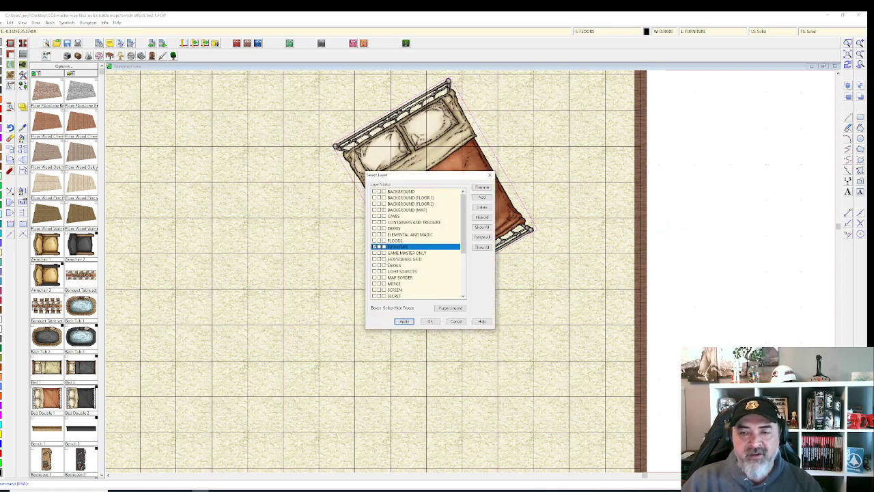
click(388, 258)
click(430, 322)
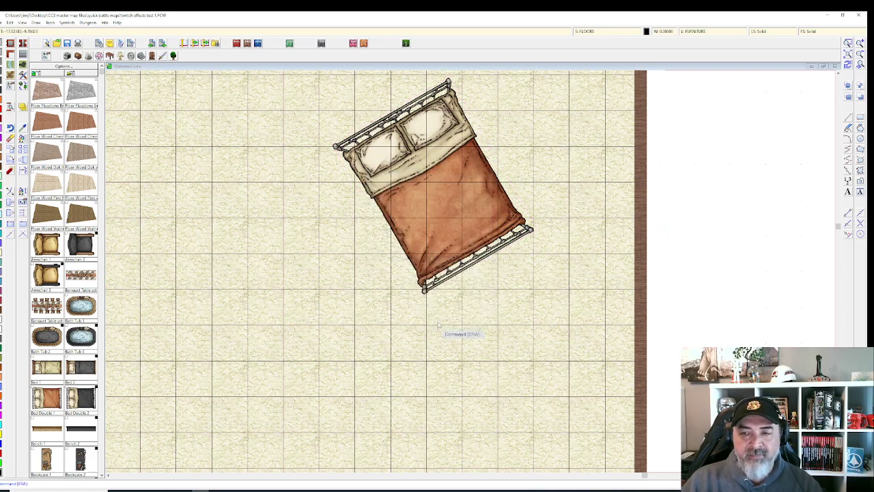
Step: Erase the rotated bed, confirming with Do It from the right-click menu
scroll(444, 331, down, 1)
click(12, 139)
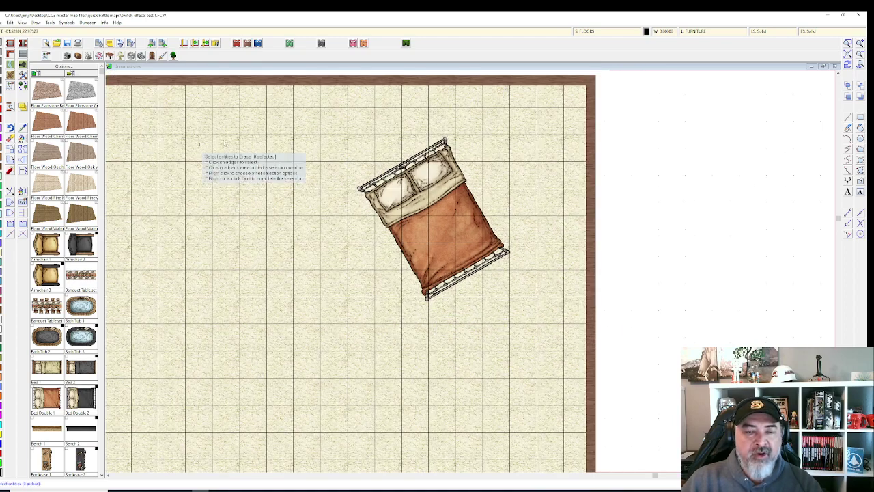
click(435, 249)
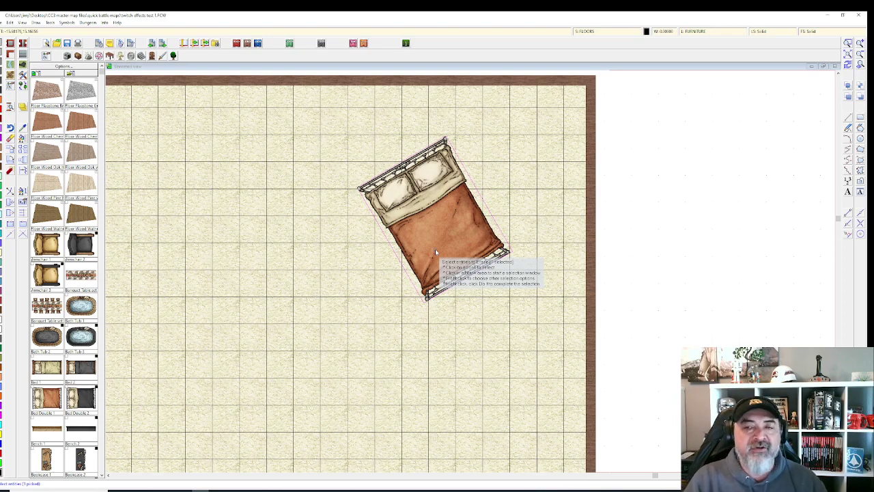
right_click(429, 220)
click(447, 225)
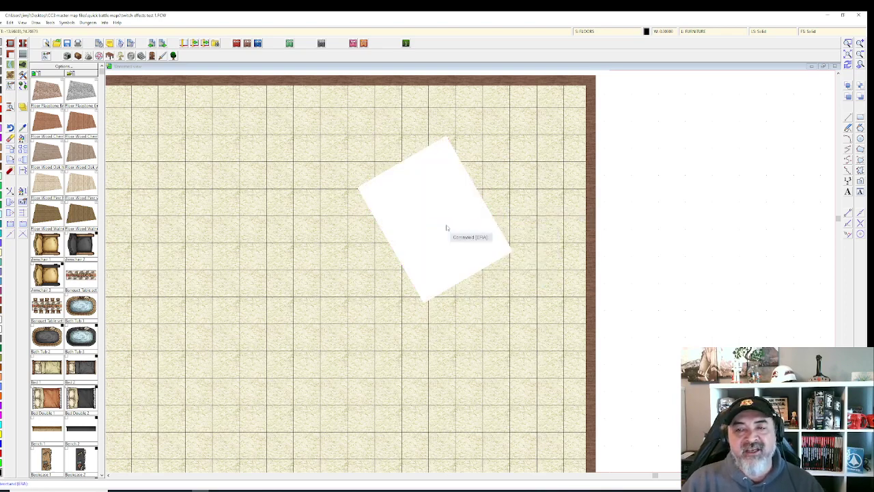
scroll(448, 229, down, 2)
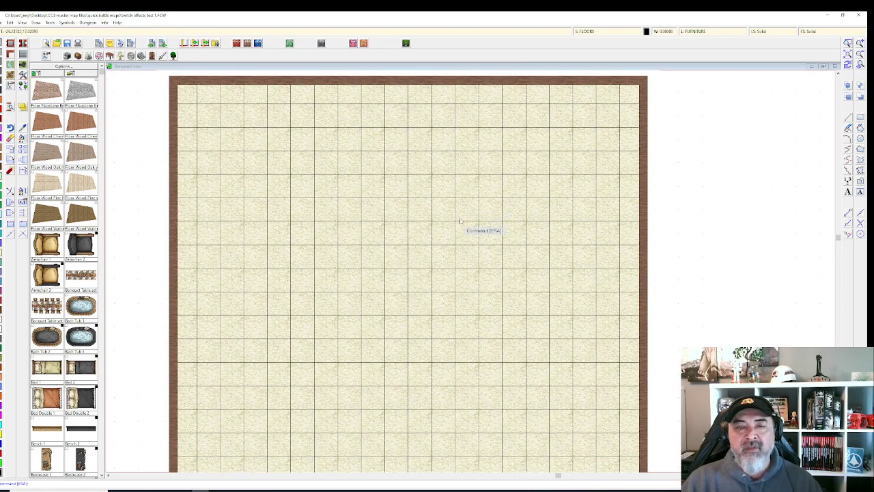
click(694, 31)
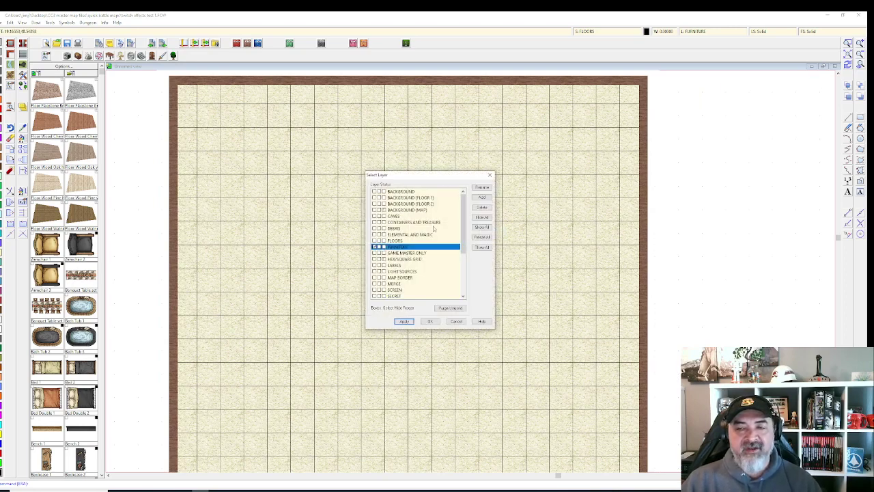
click(429, 321)
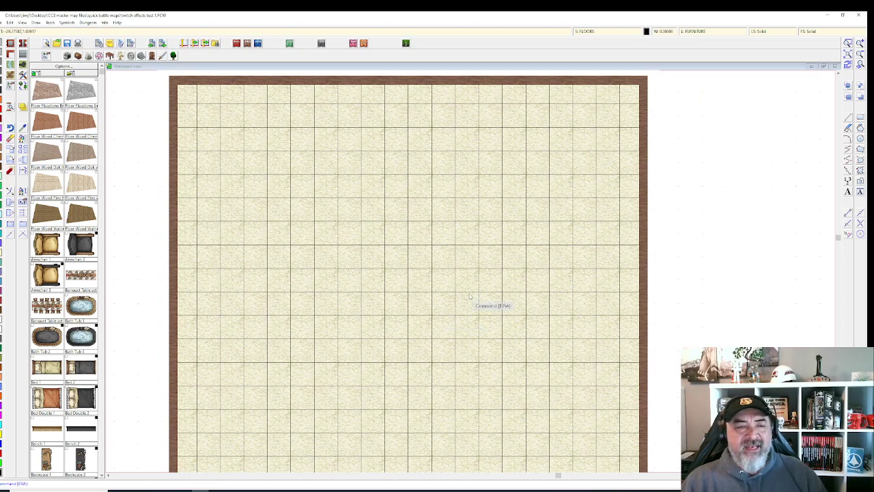
scroll(457, 278, down, 1)
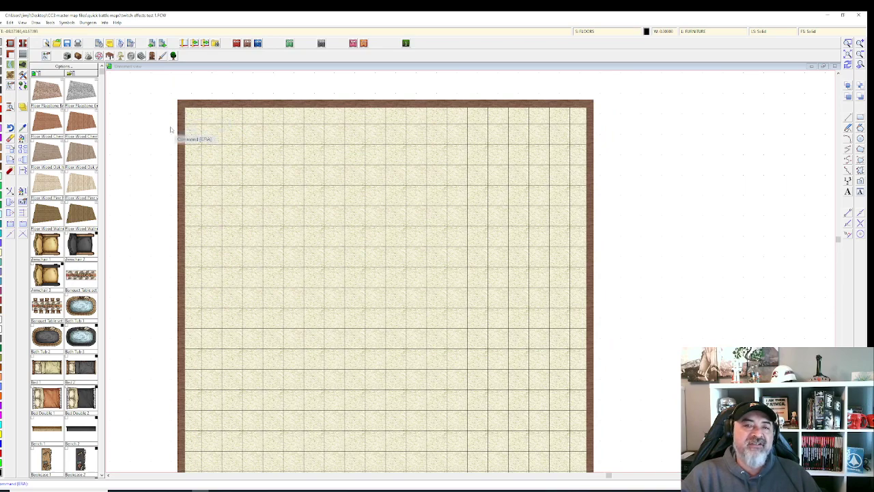
scroll(172, 129, up, 1)
mouse_move(170, 129)
mouse_down()
mouse_move(140, 117)
mouse_move(134, 150)
mouse_move(154, 133)
mouse_up()
scroll(134, 150, down, 1)
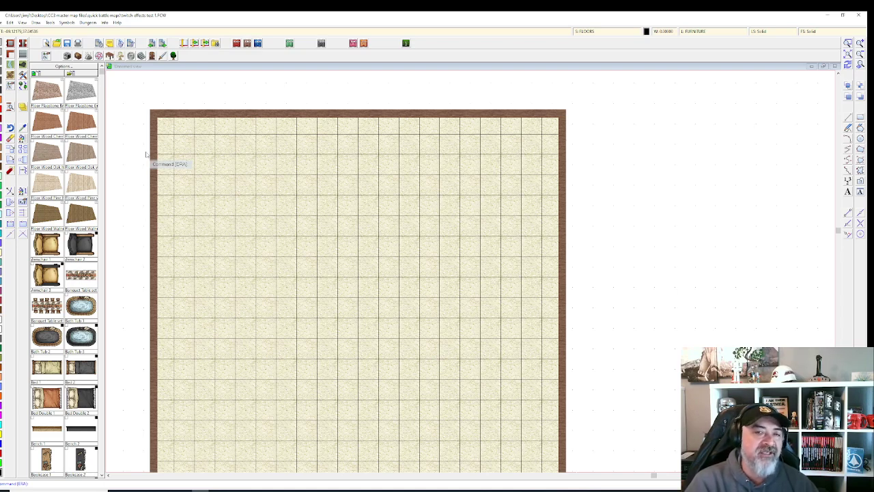
Step: Give the armchair symbol a scale of 1, then cancel placing it
click(41, 250)
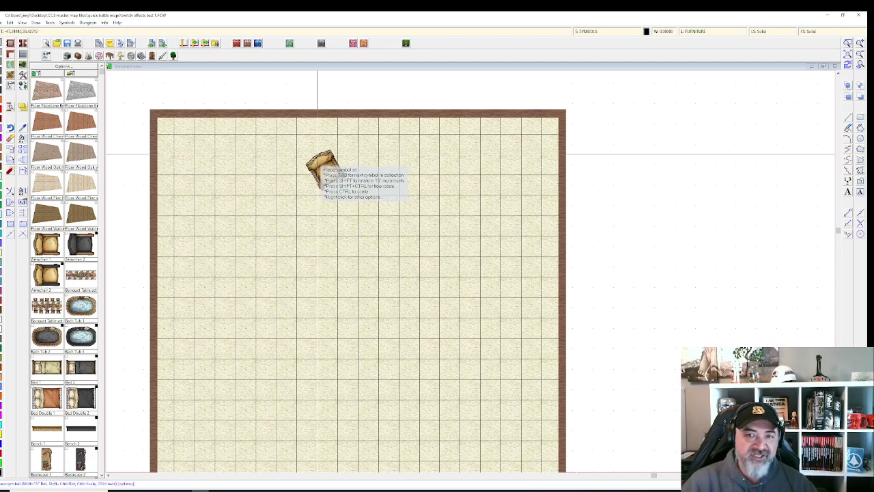
right_click(314, 199)
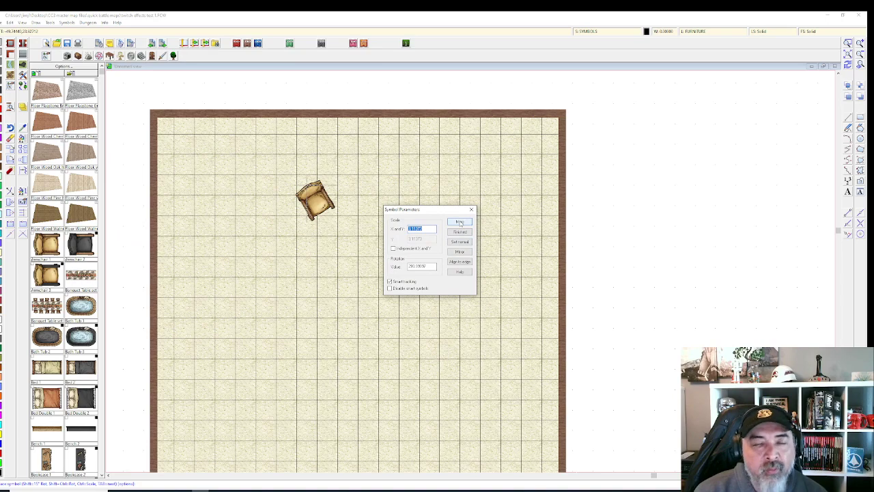
text(1)
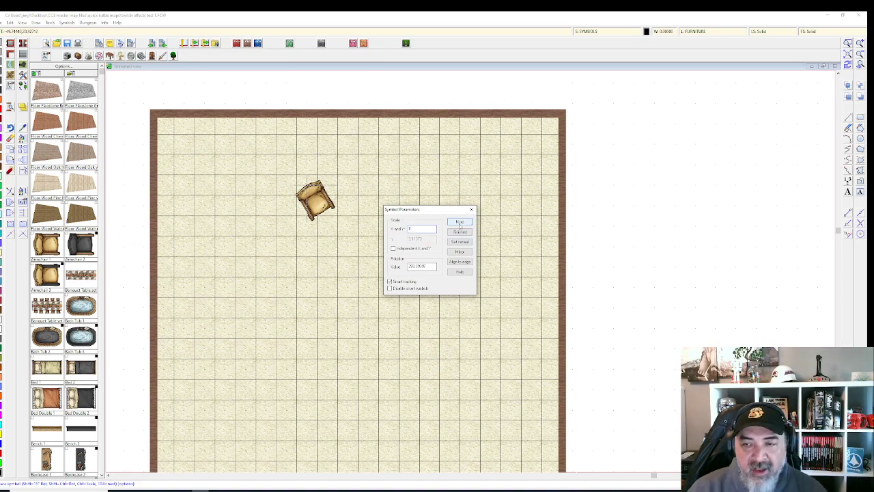
click(459, 222)
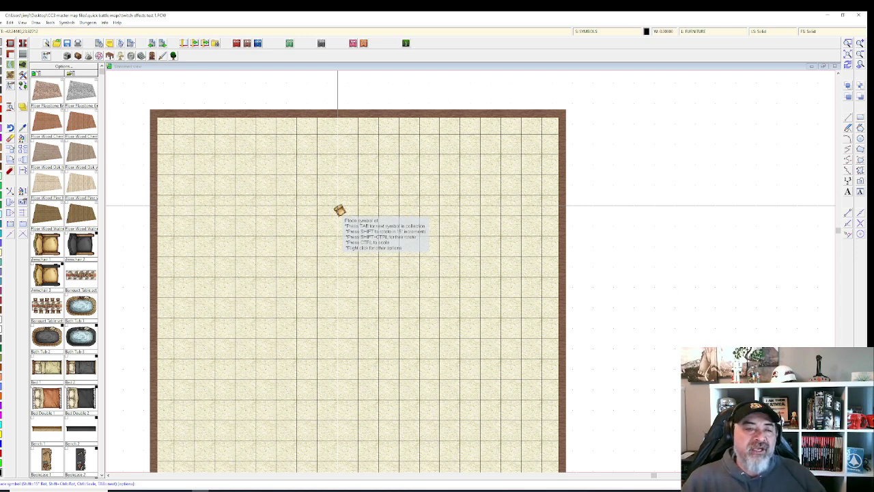
key(Escape)
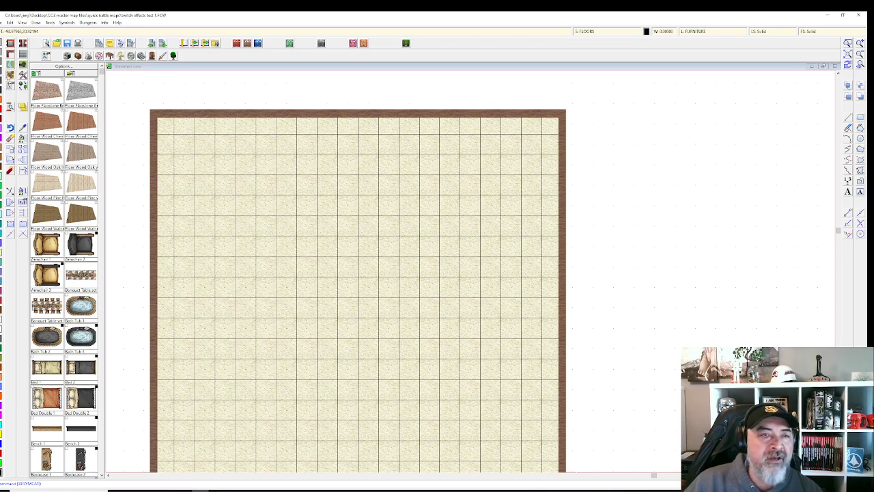
Step: Start a smooth terrain polygon using the Terrain, Dirt fill style
click(10, 76)
right_click(10, 74)
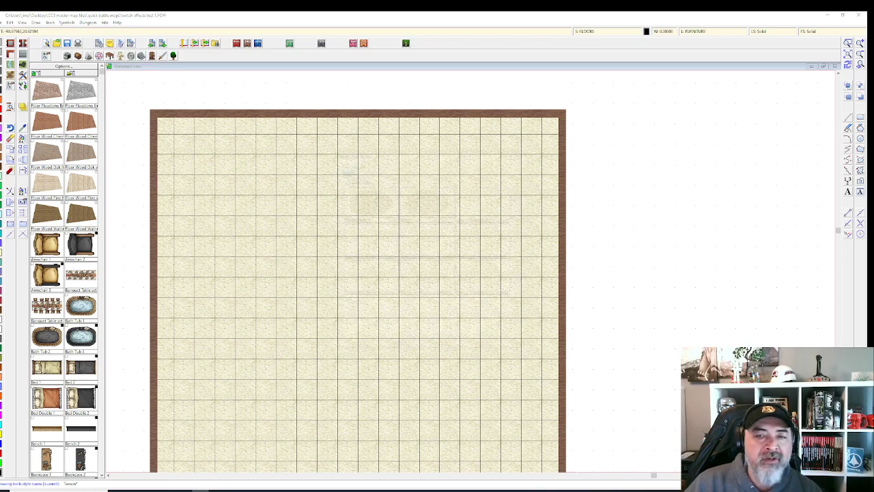
click(425, 206)
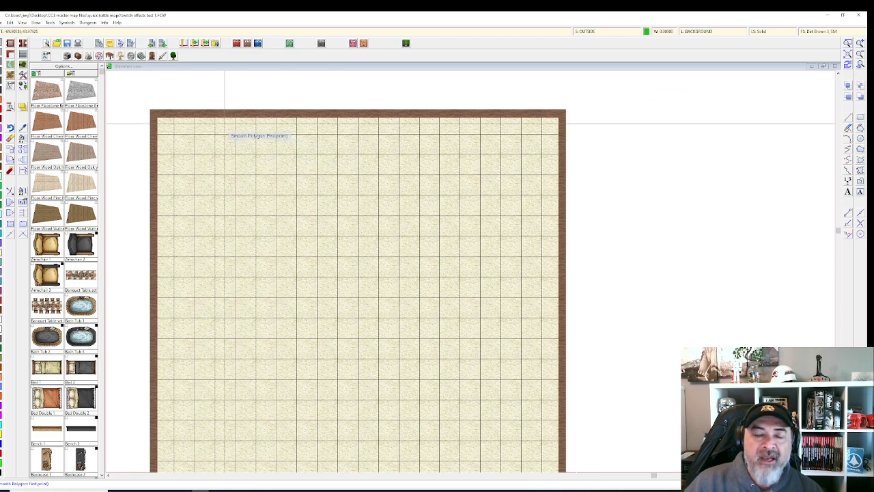
Step: Abandon a started terrain point and a re-picked armchair without changing anything
click(204, 129)
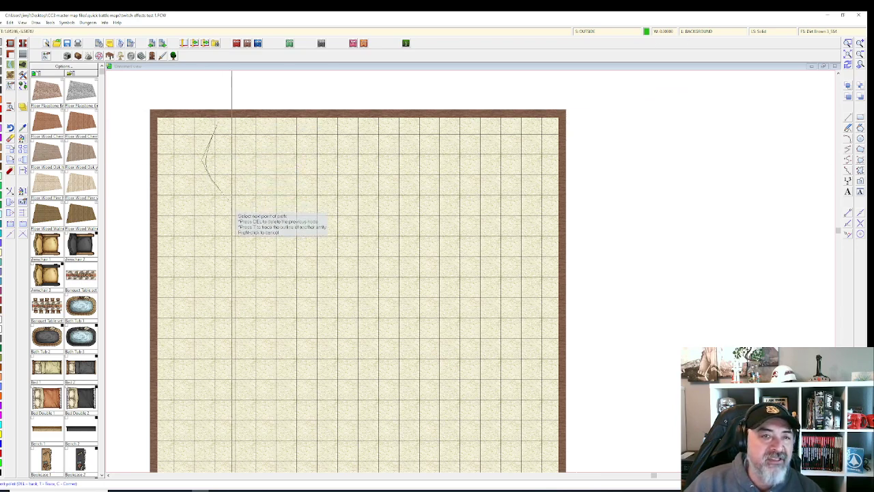
right_click(9, 76)
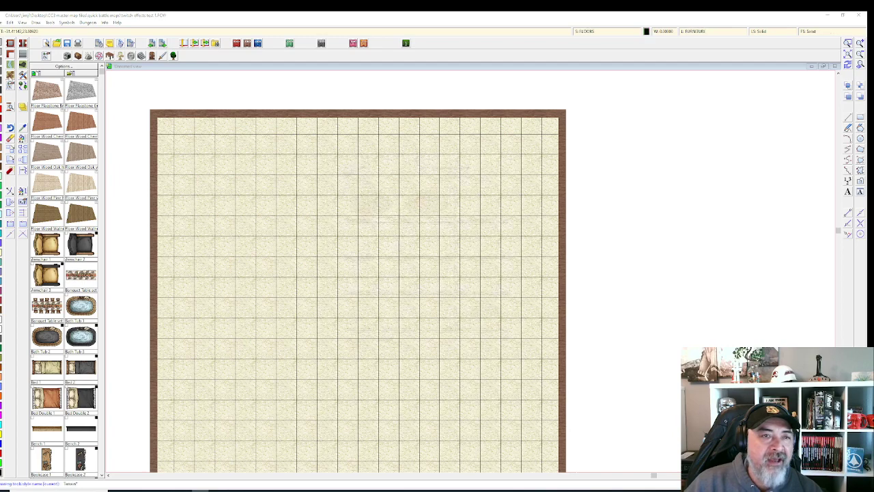
key(Escape)
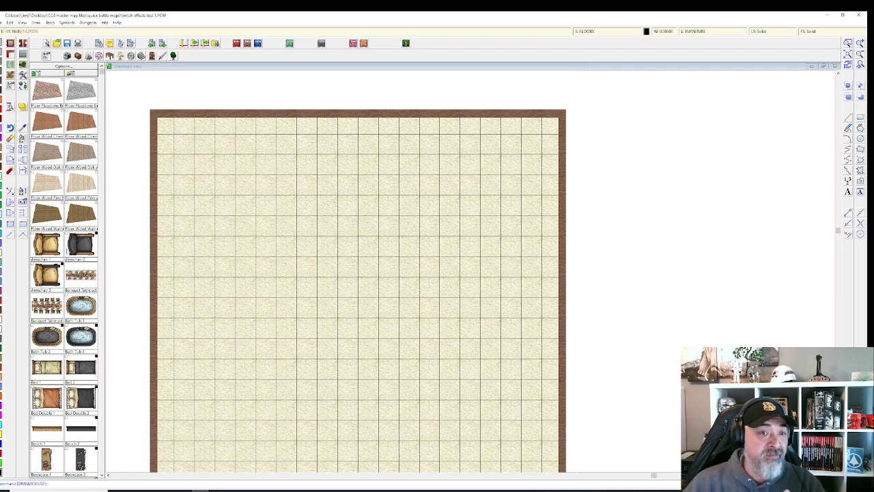
click(46, 246)
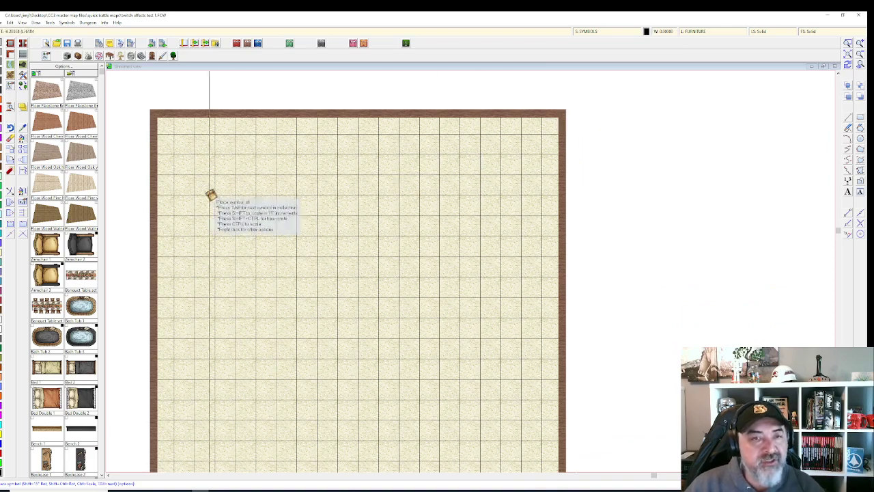
key(Escape)
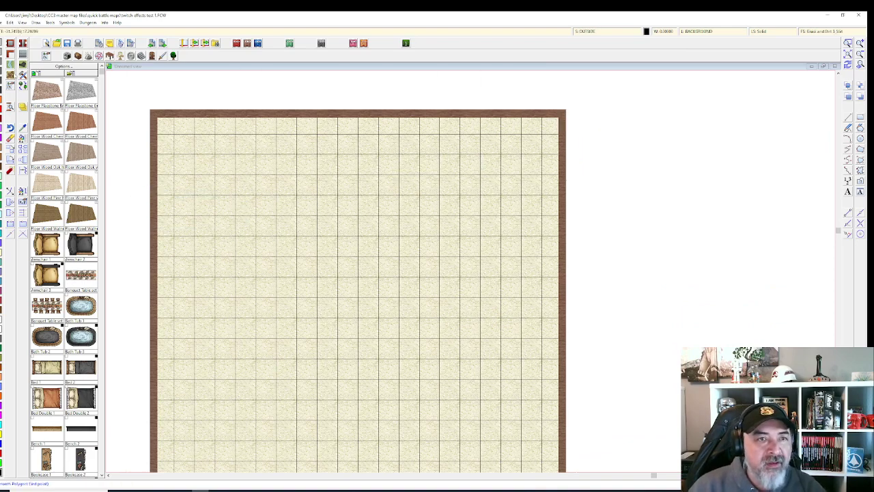
Step: Choose a brown dirt fill and draw a six-point smooth path curving from the top edge
right_click(15, 75)
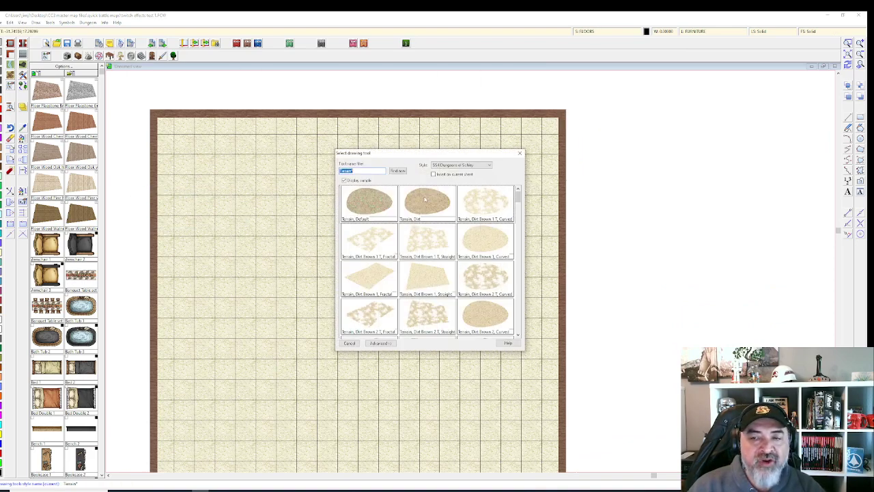
double_click(424, 199)
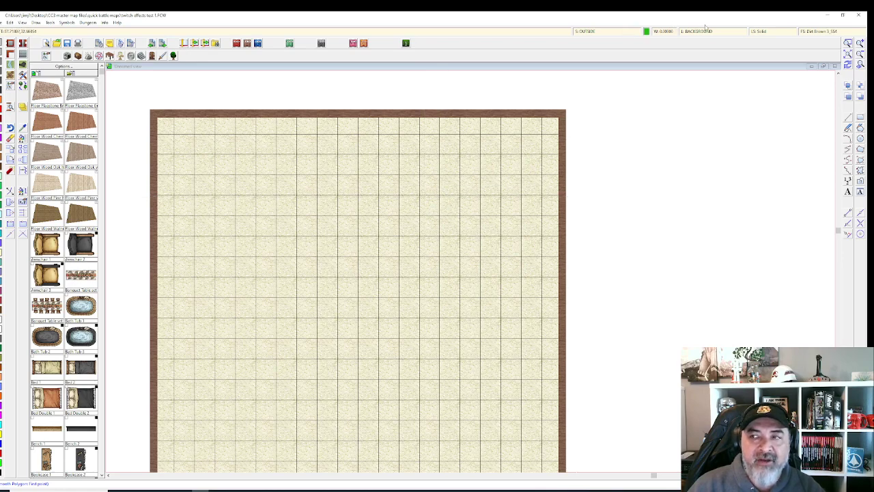
click(266, 155)
click(276, 240)
click(379, 284)
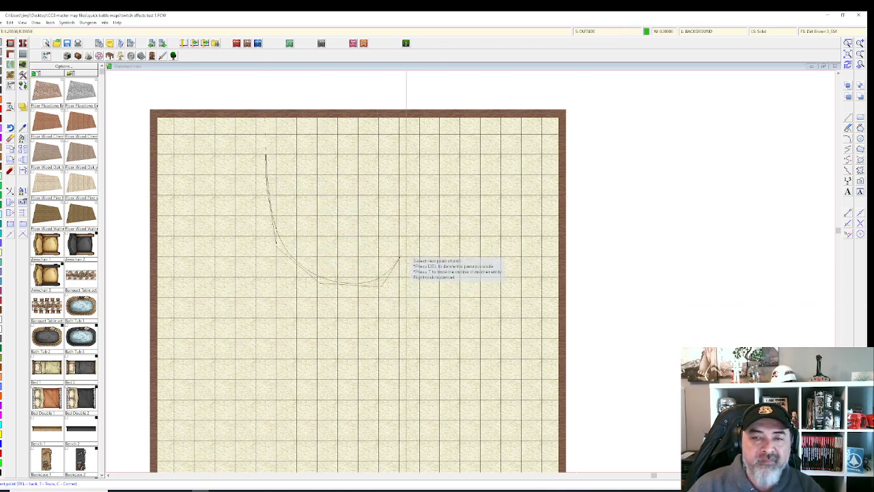
click(403, 239)
click(347, 178)
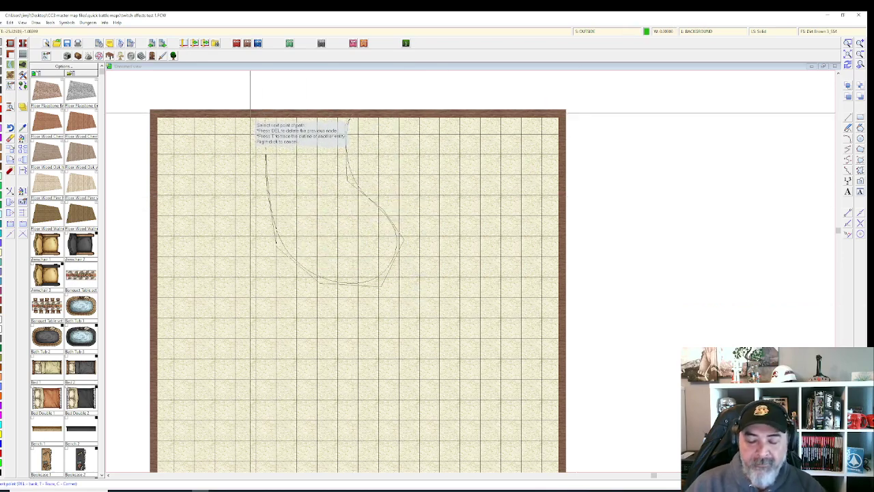
click(251, 113)
right_click(253, 113)
scroll(261, 256, up, 1)
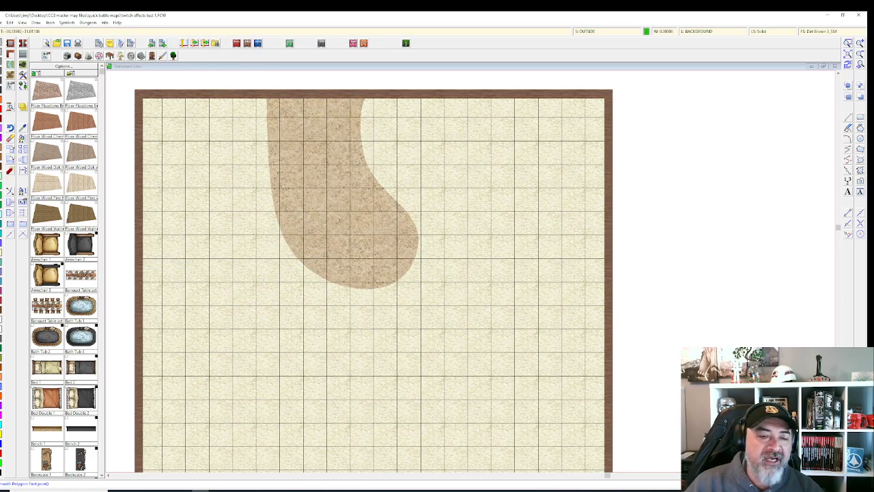
scroll(61, 368, down, 10)
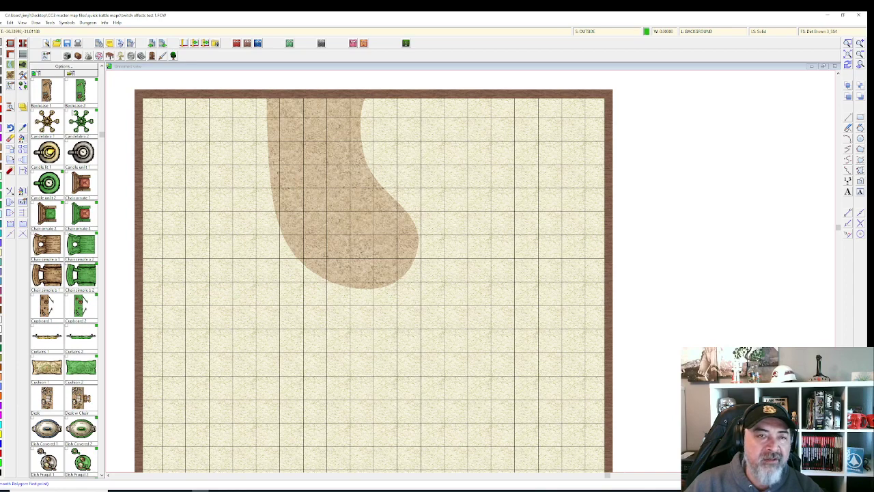
Step: Pick a rock symbol, cycle its shape, enlarge it, and place it right of the dirt path
key(Escape)
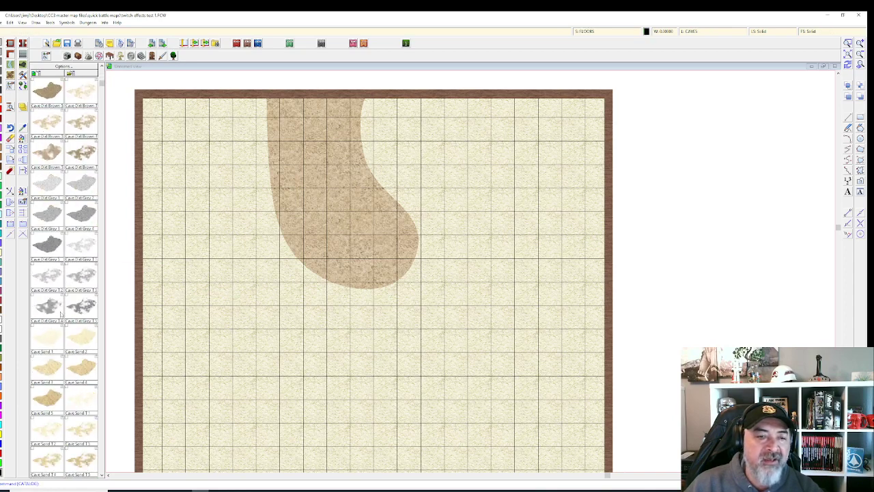
scroll(62, 309, down, 5)
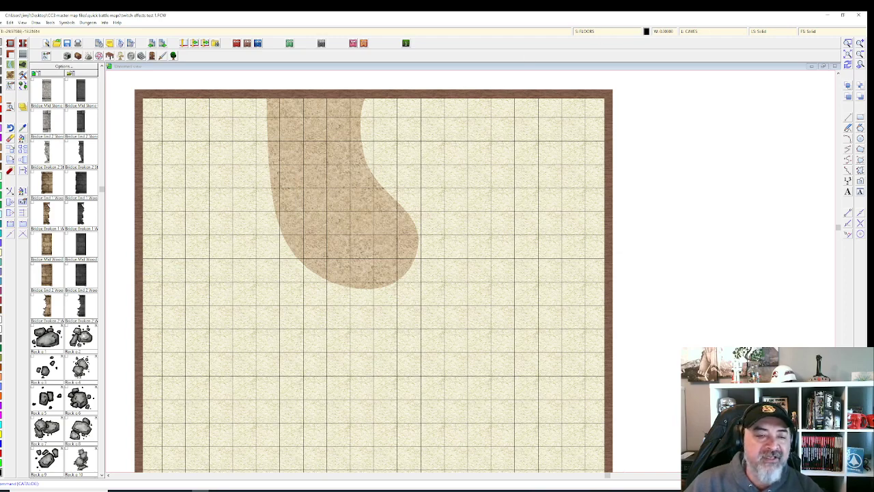
click(84, 336)
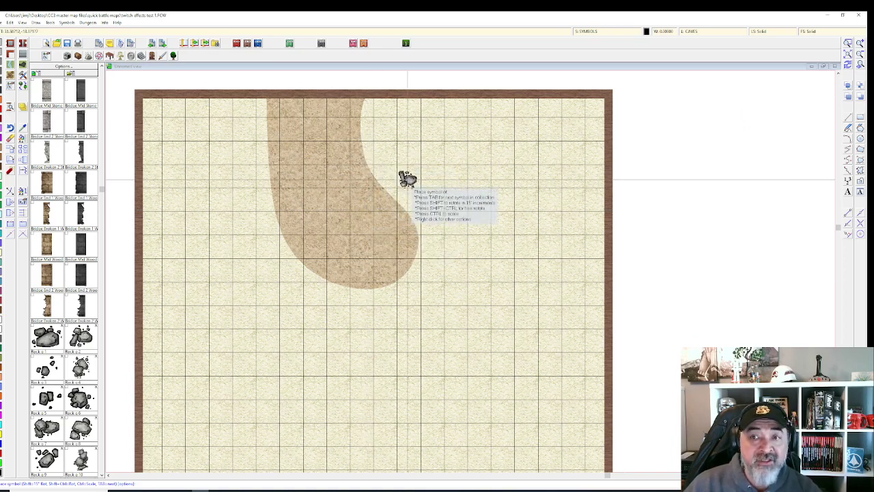
key(Tab)
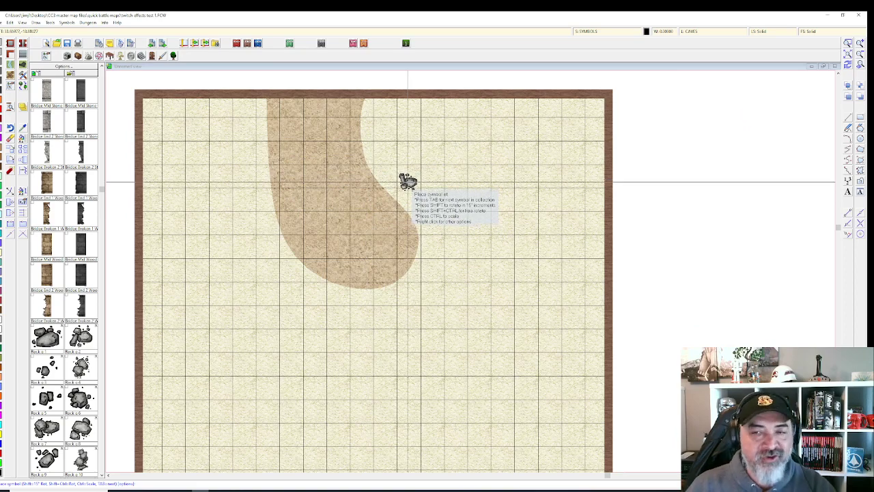
key(ctrl)
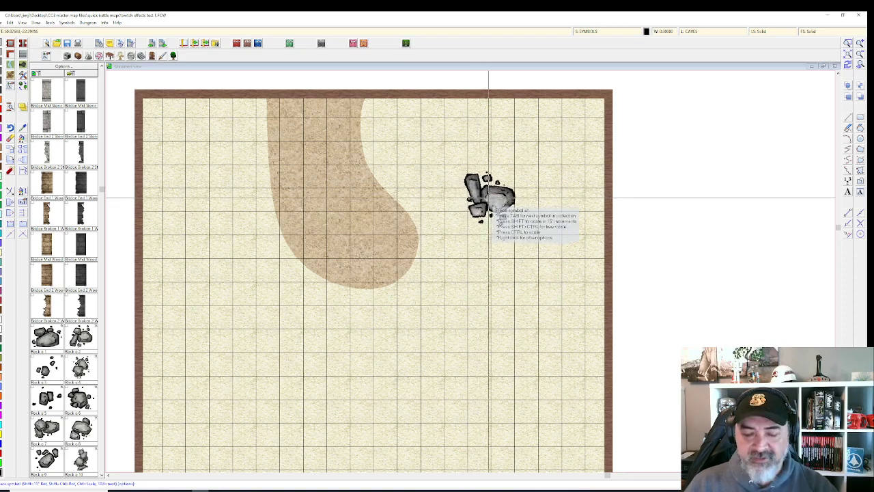
click(490, 197)
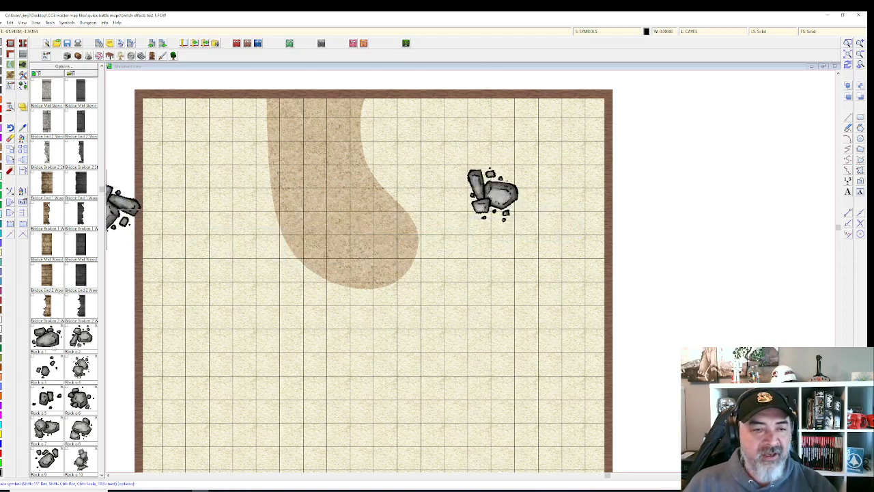
click(174, 56)
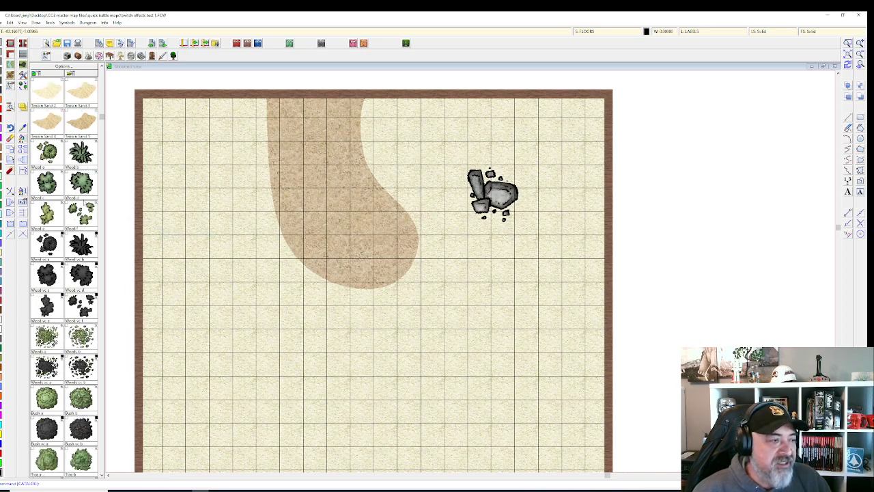
Step: Select the Weed bush symbol and open its Symbol Parameters for scale and rotation
scroll(72, 179, up, 1)
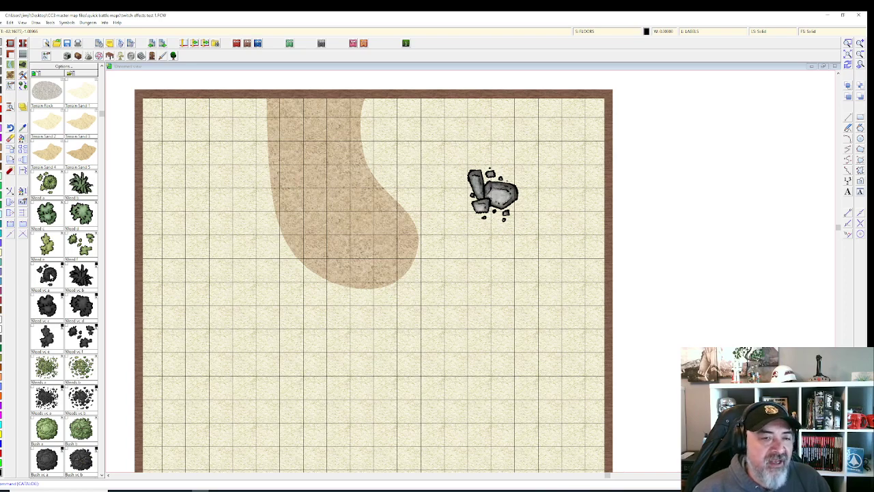
click(48, 182)
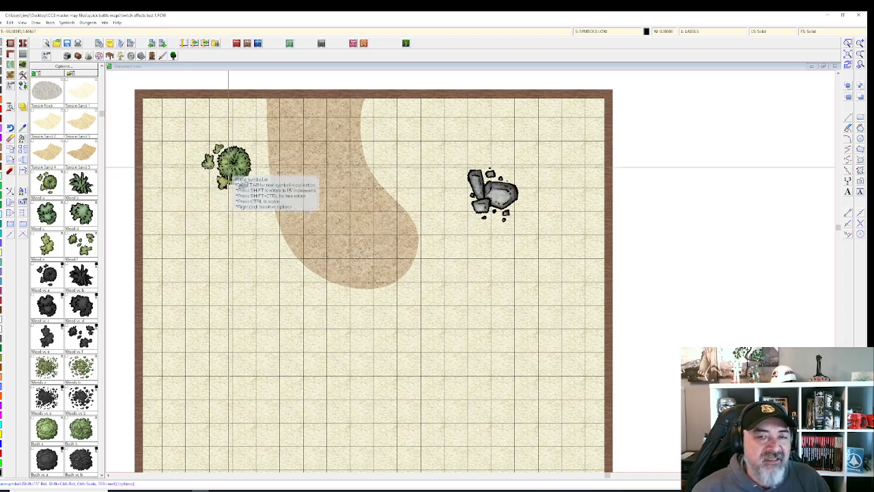
right_click(223, 196)
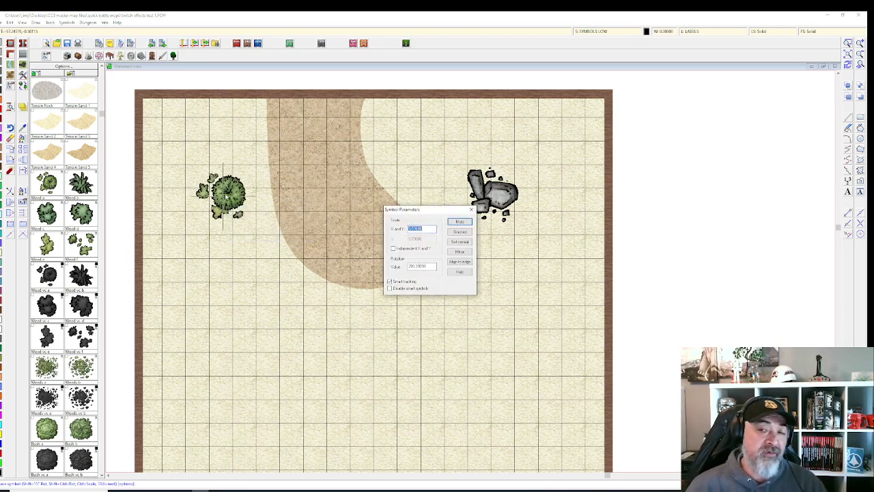
key(Return)
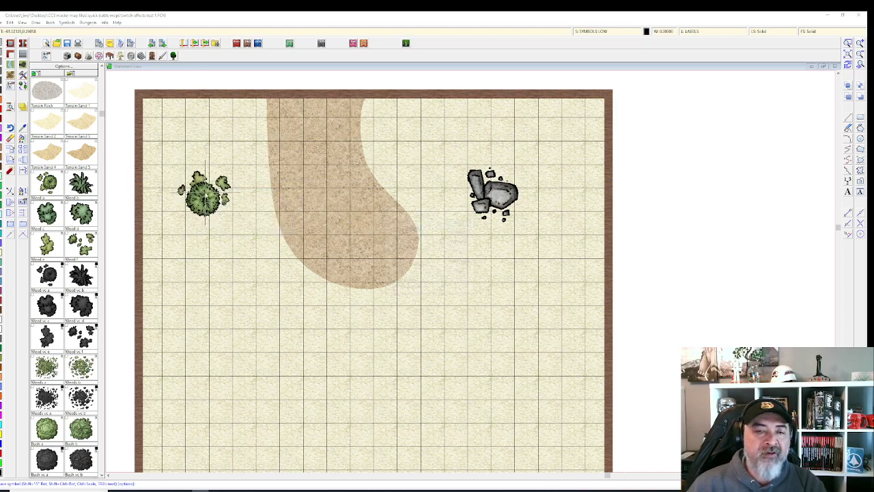
right_click(205, 195)
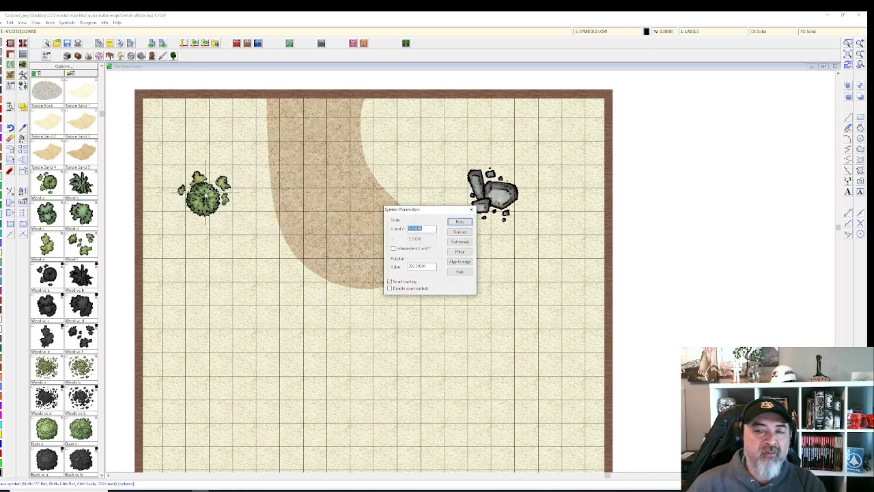
click(459, 221)
Step: Resize, rotate and place a small bush just up and left of the rock cluster
click(455, 175)
scroll(452, 181, up, 2)
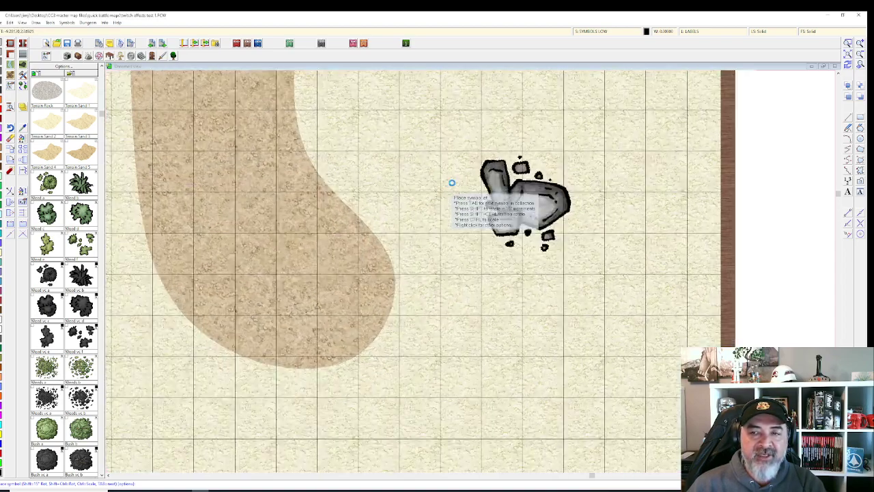
scroll(451, 183, up, 3)
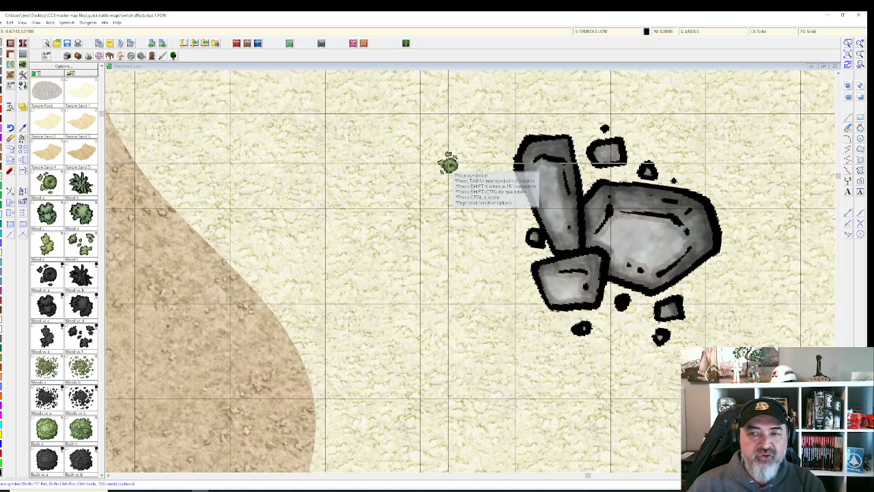
key(ctrl)
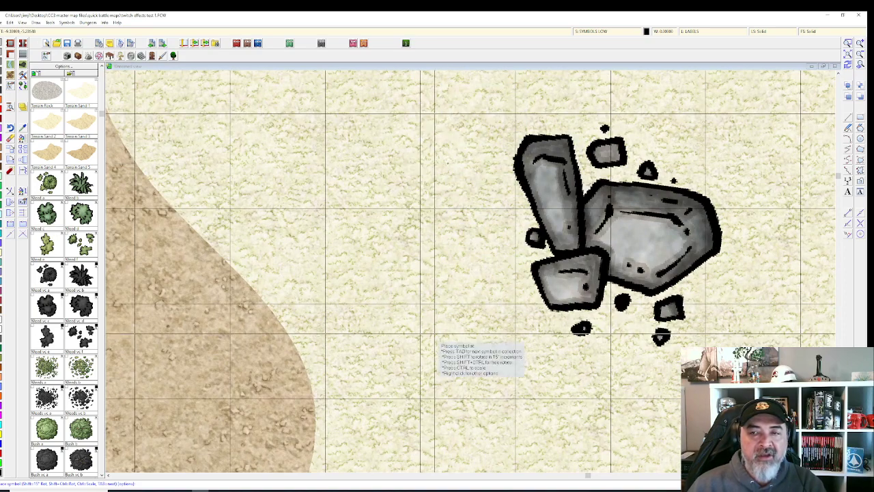
click(449, 163)
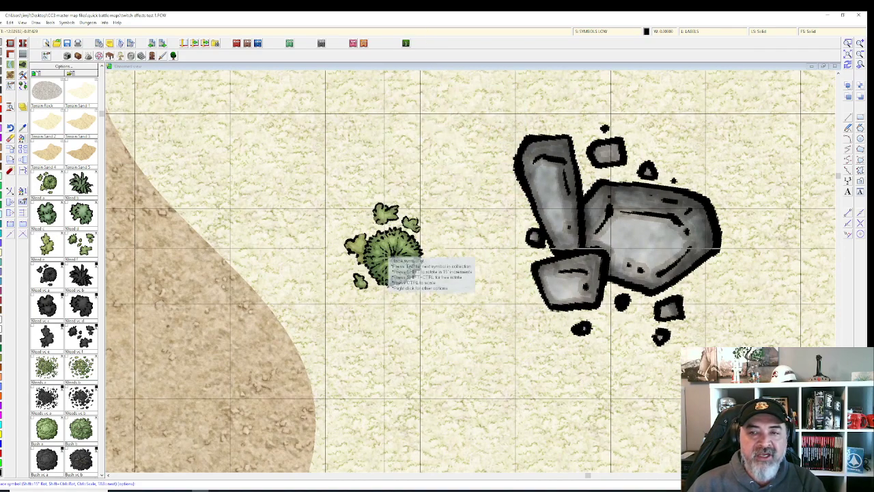
scroll(392, 259, down, 1)
key(shift)
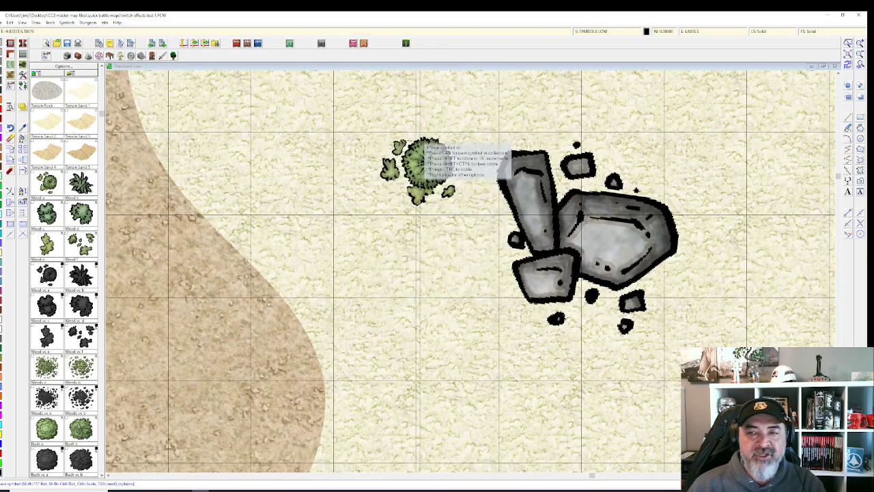
key(ctrl)
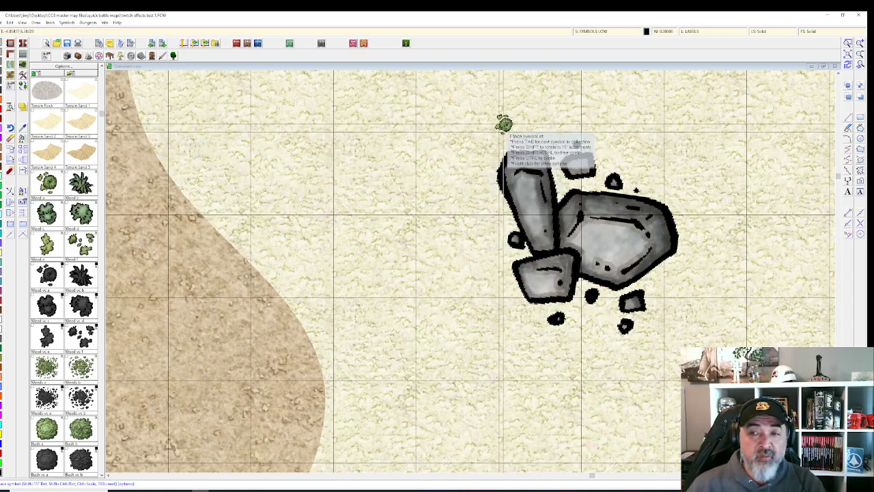
drag(526, 132, 515, 155)
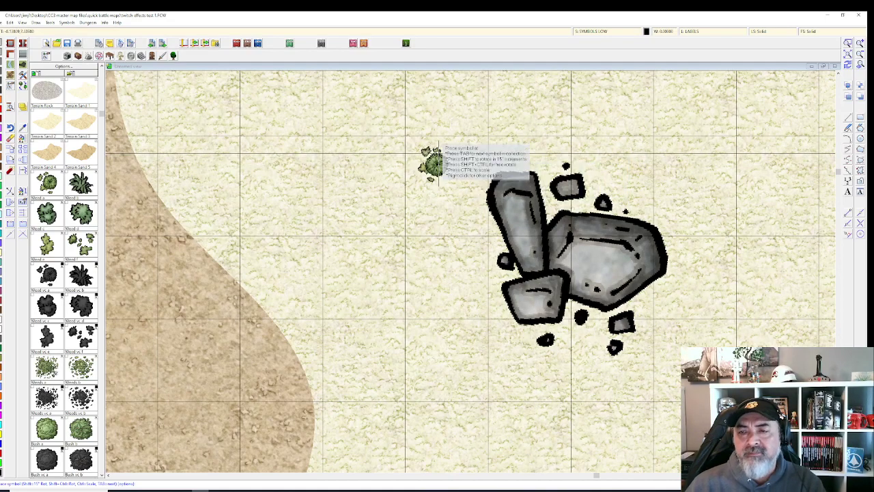
click(402, 144)
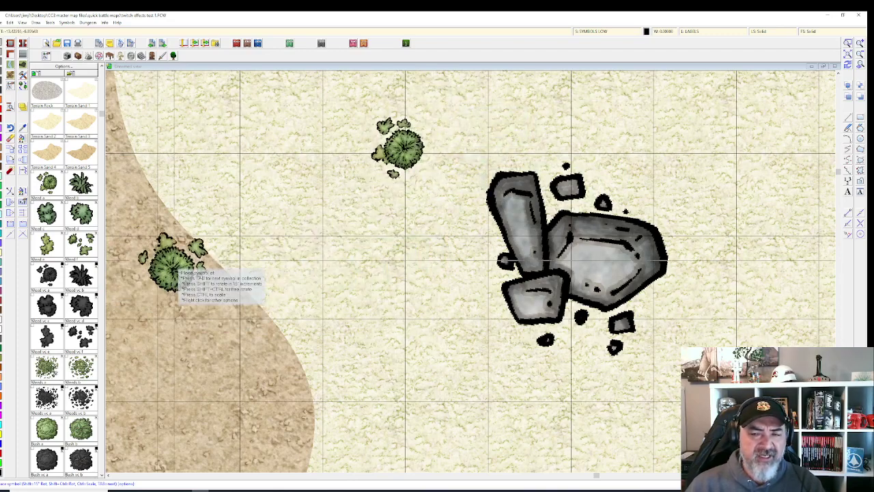
key(Escape)
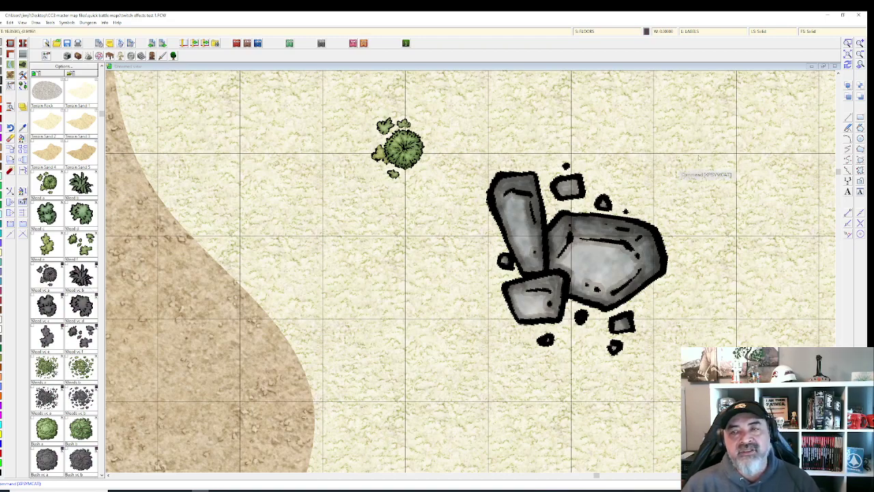
Step: Dismiss the colour palette and zoom out to view the dirt path, bush and rocks together
click(648, 32)
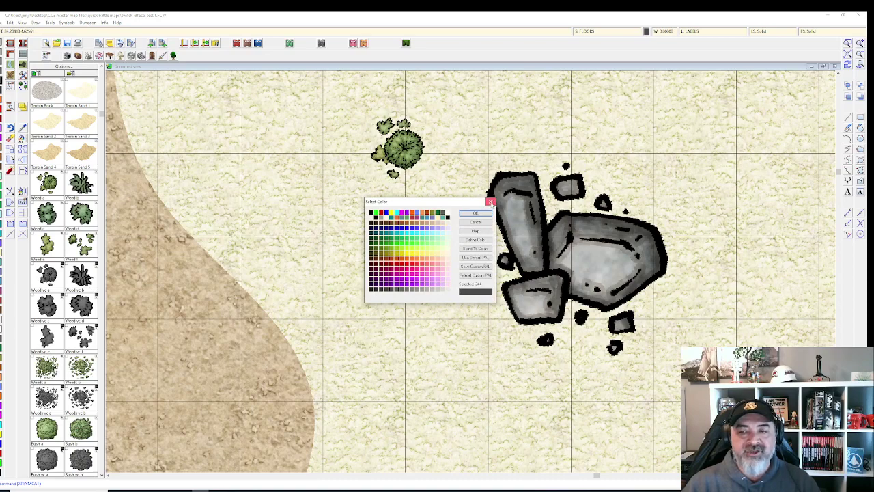
click(491, 201)
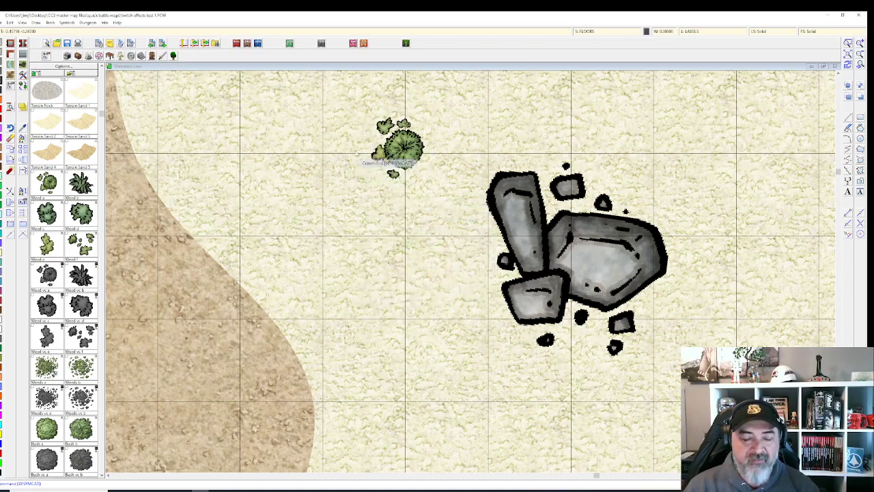
scroll(331, 140, down, 2)
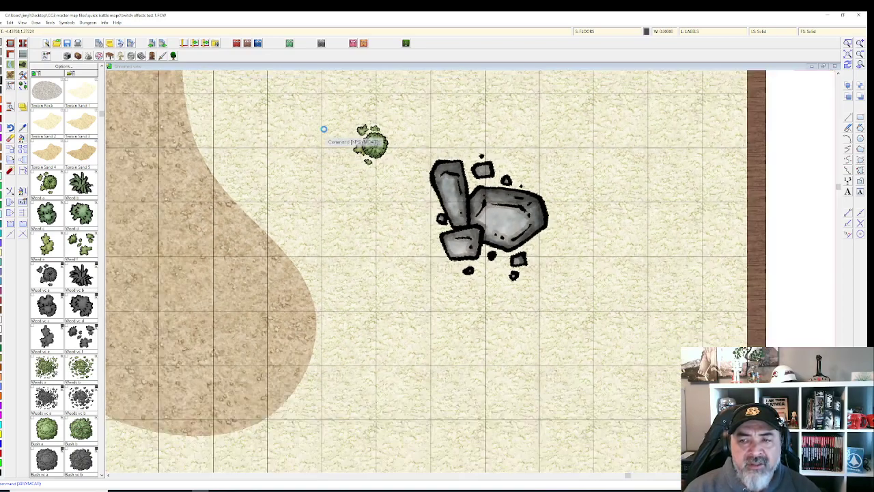
drag(324, 129, 366, 189)
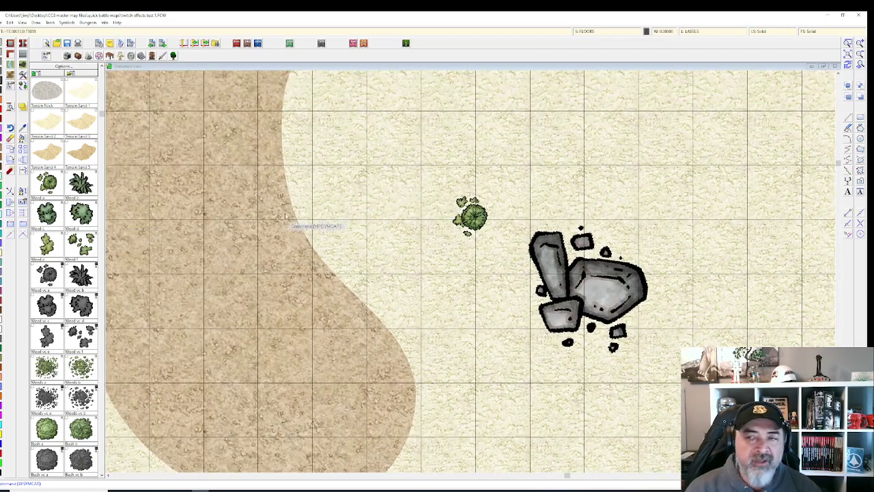
scroll(285, 216, down, 2)
scroll(357, 156, down, 1)
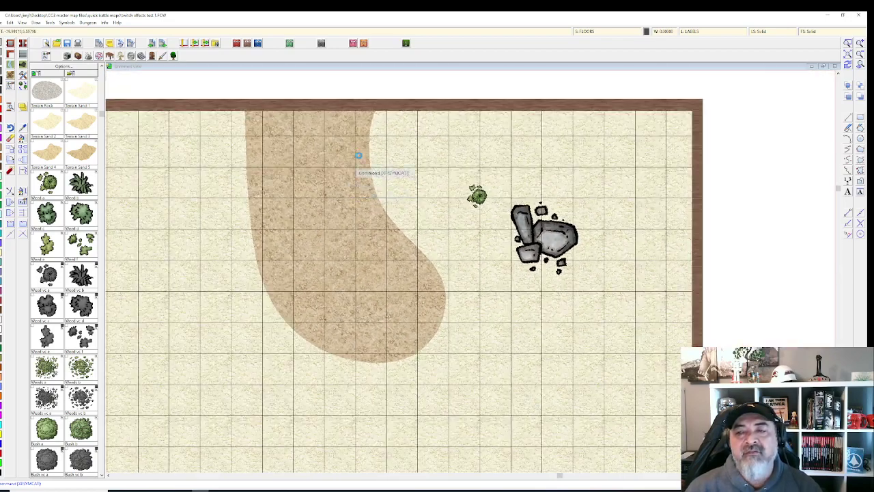
key(ctrl+shift)
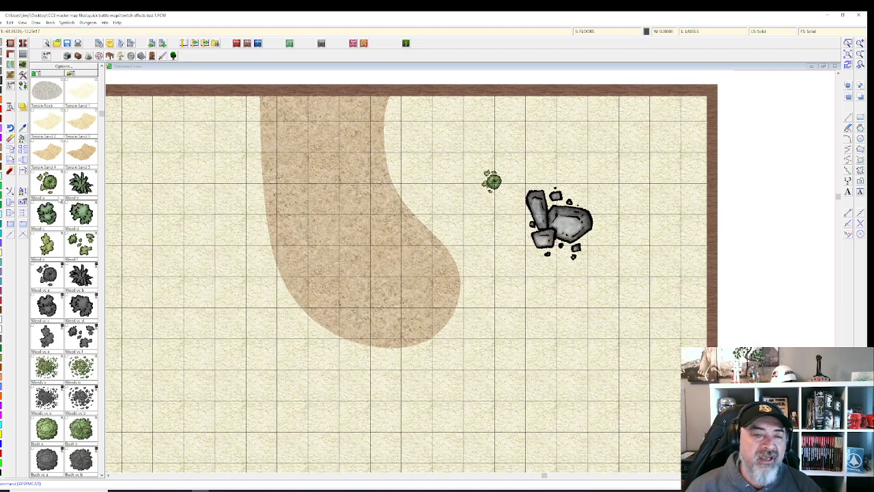
scroll(60, 199, down, 3)
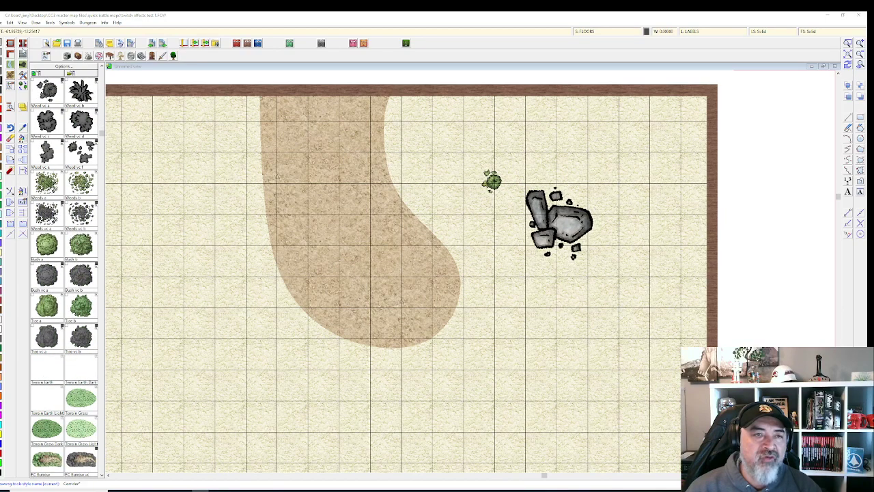
Step: Pick the wood floor fill from the floor drawing tools to begin a new floor polygon
right_click(23, 55)
key(Escape)
right_click(23, 54)
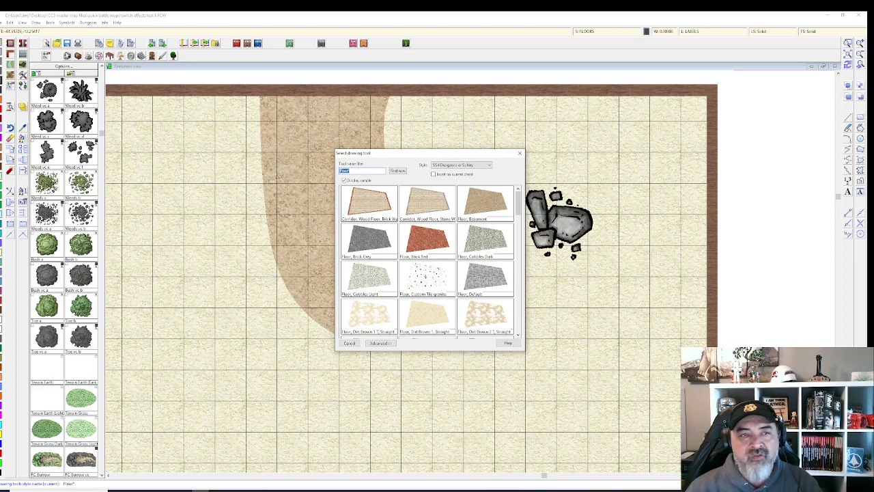
key(Escape)
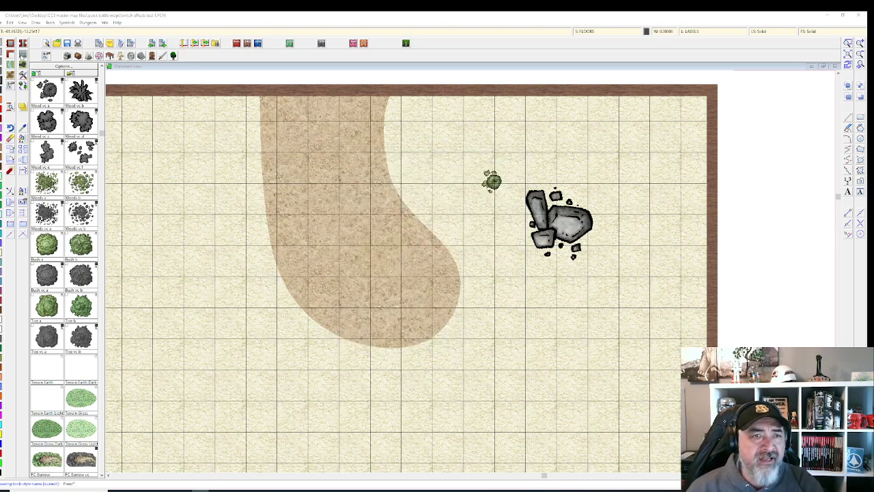
right_click(23, 54)
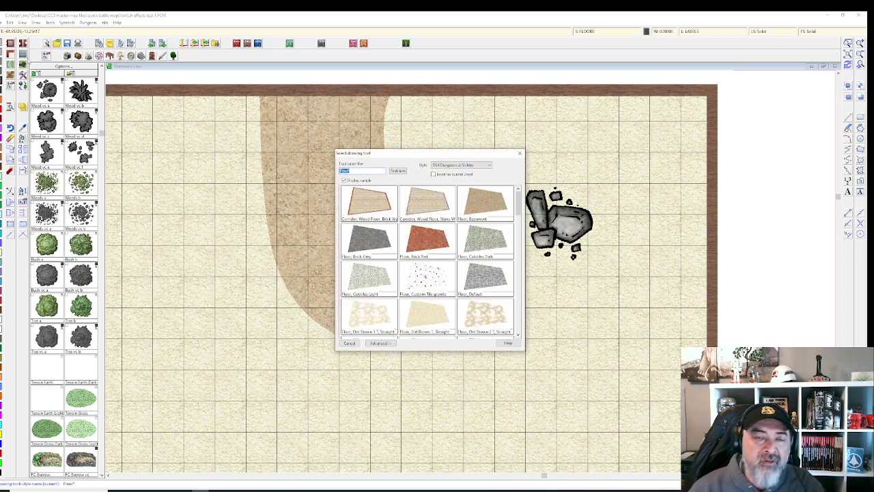
scroll(410, 198, down, 3)
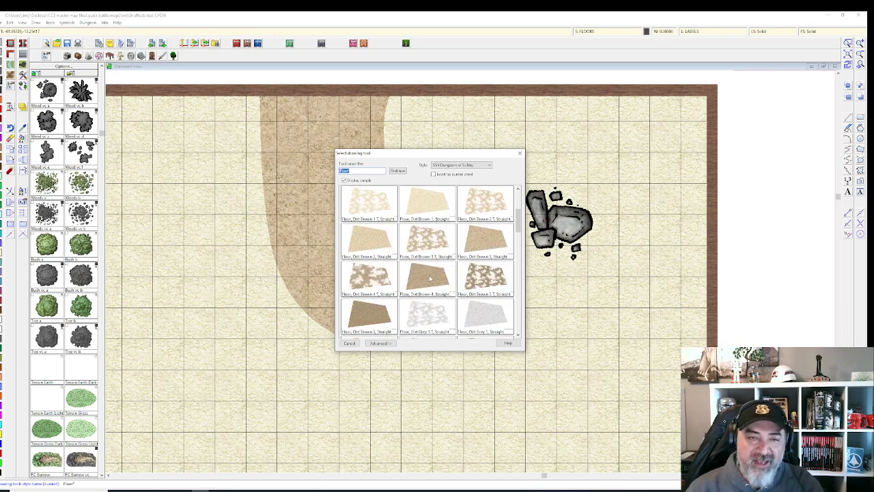
scroll(429, 277, down, 10)
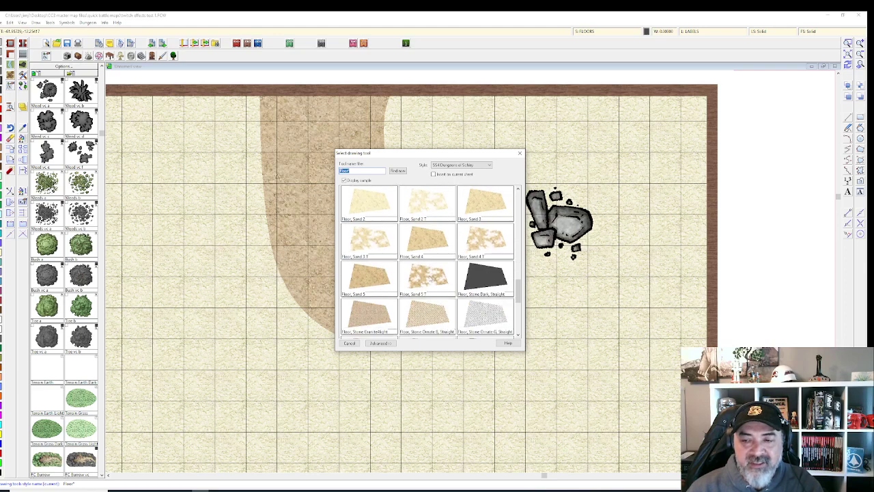
click(429, 276)
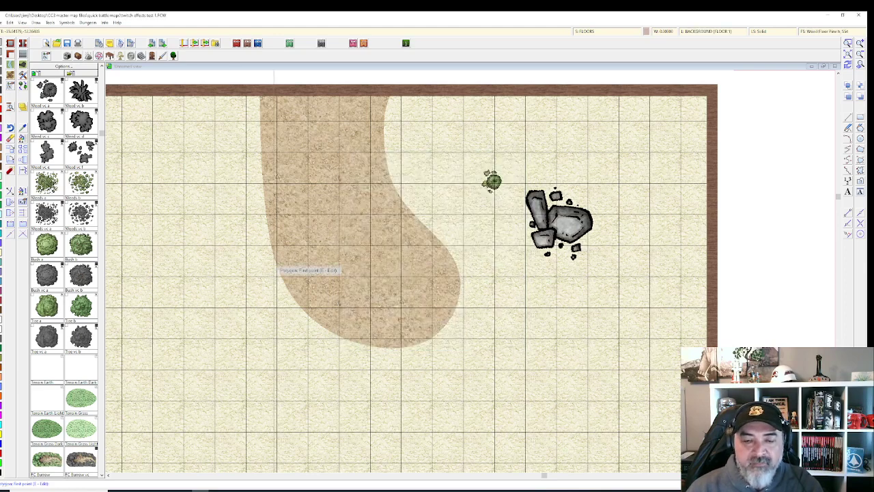
scroll(282, 267, down, 3)
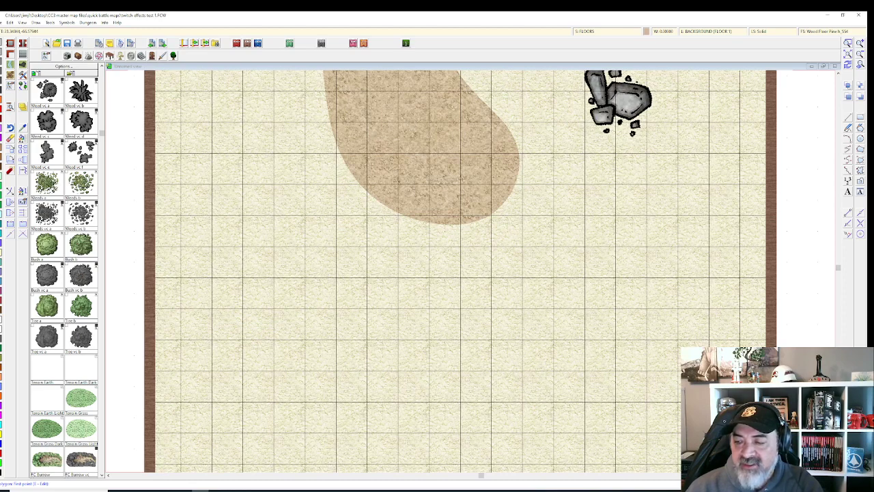
Step: Switch the snap grid to the finer grid system
key(ctrl+g)
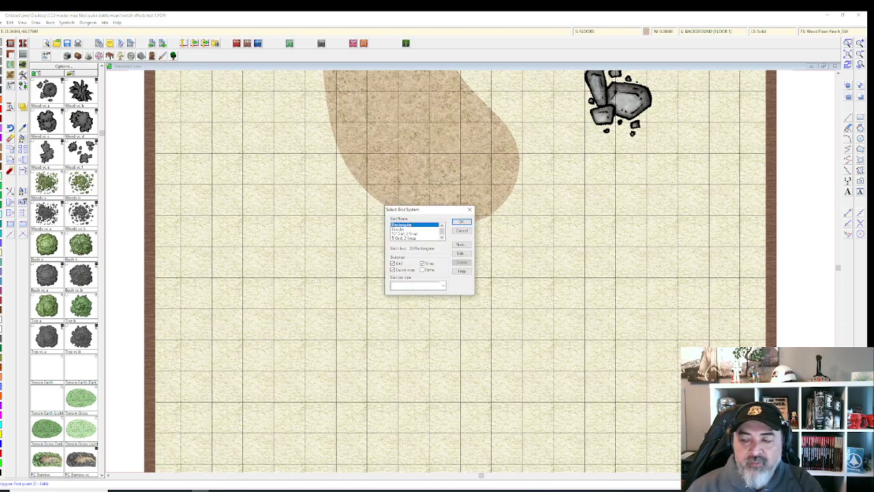
key(Return)
key(ctrl+g)
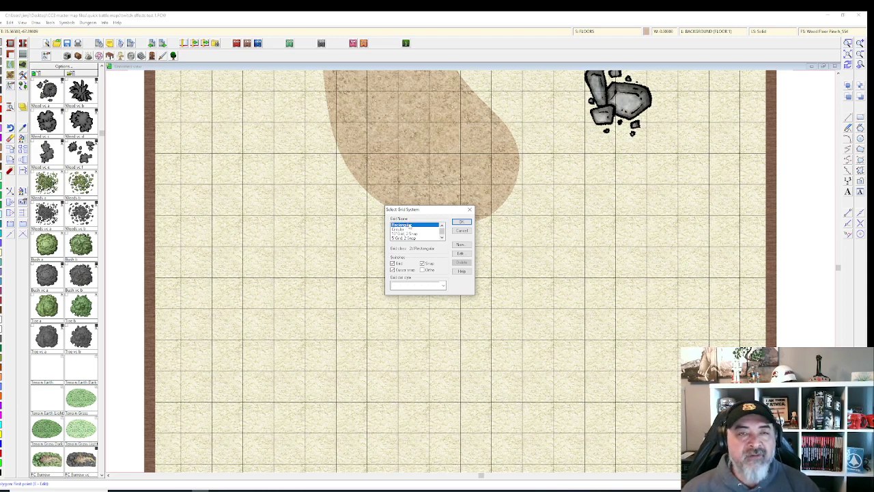
scroll(415, 236, down, 1)
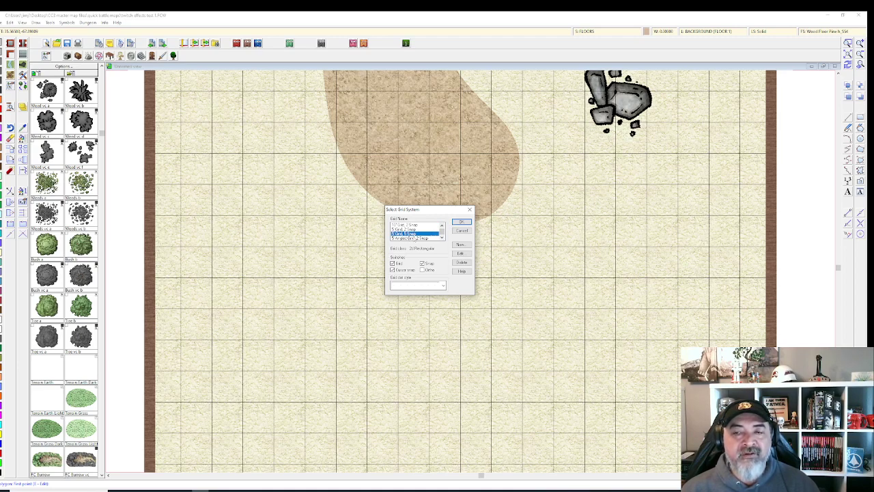
click(461, 223)
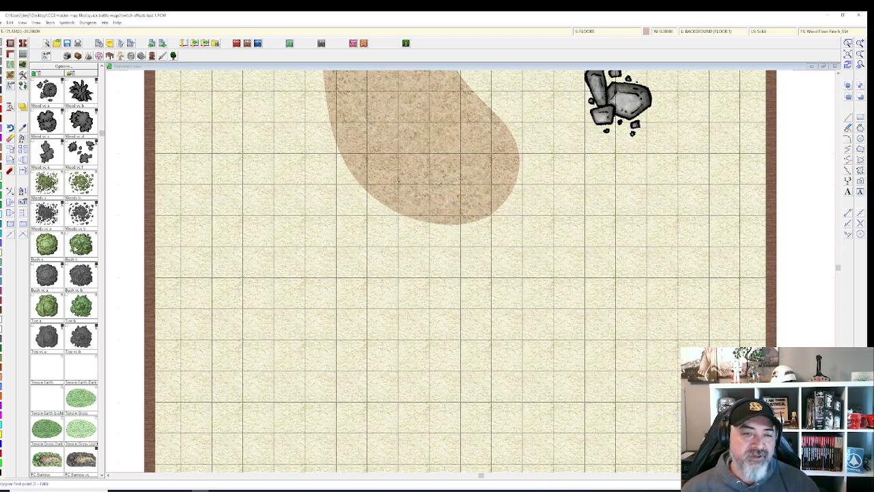
Step: Place a scaled-down large tree just below the rock pile
click(47, 305)
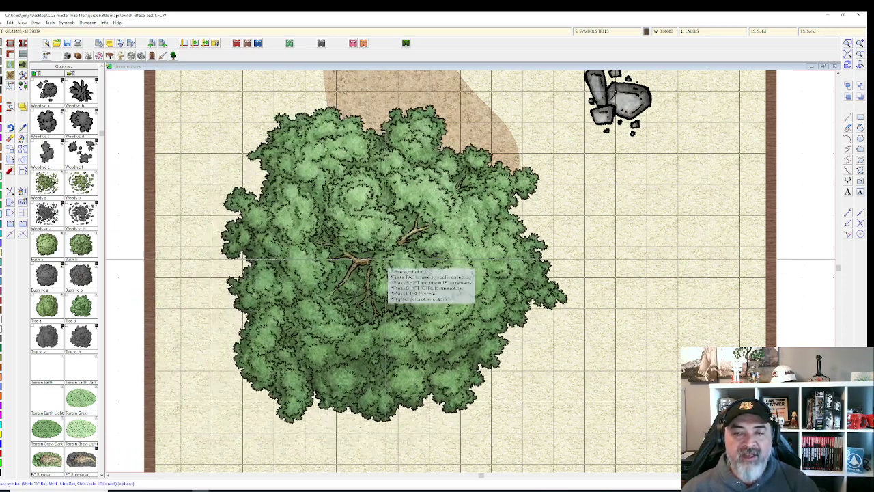
right_click(377, 266)
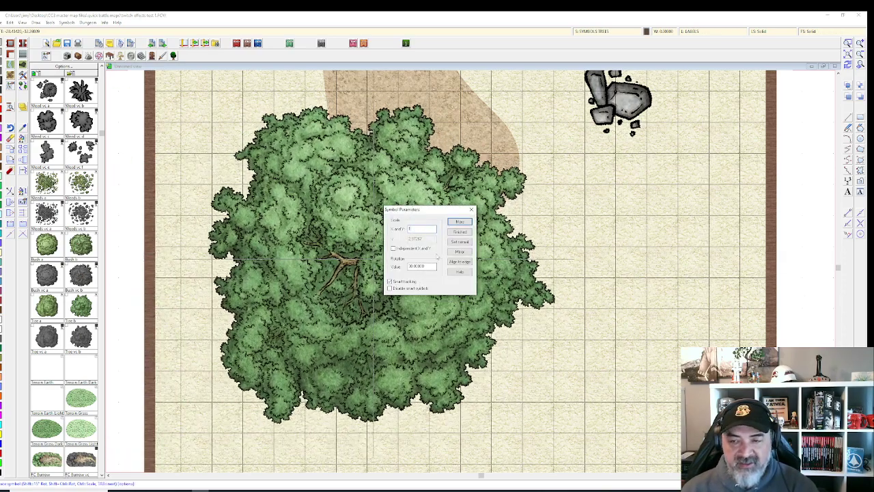
click(457, 231)
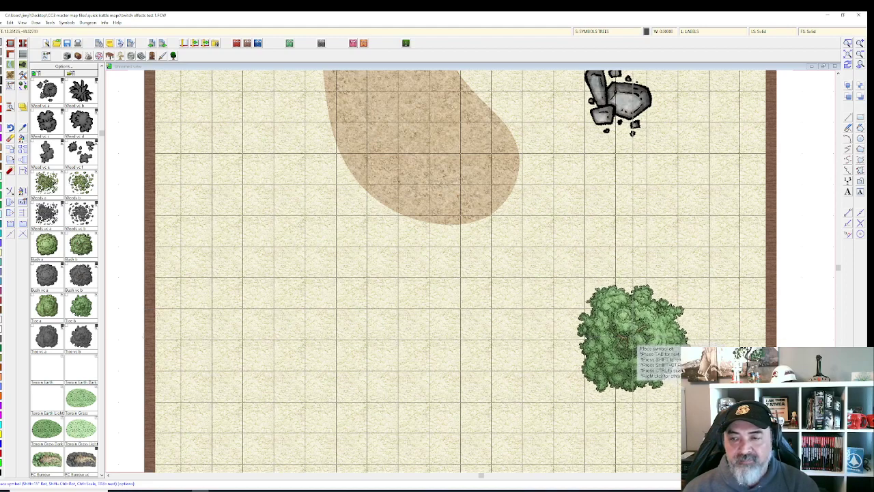
scroll(633, 341, down, 1)
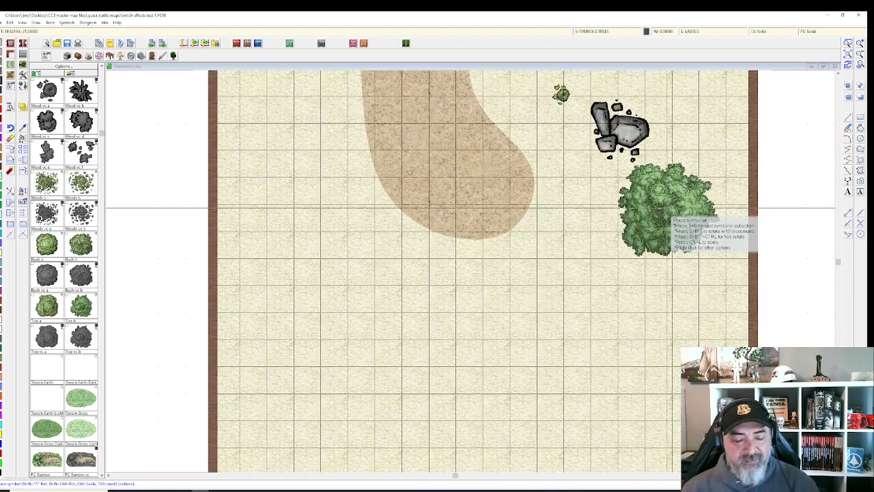
key(Tab)
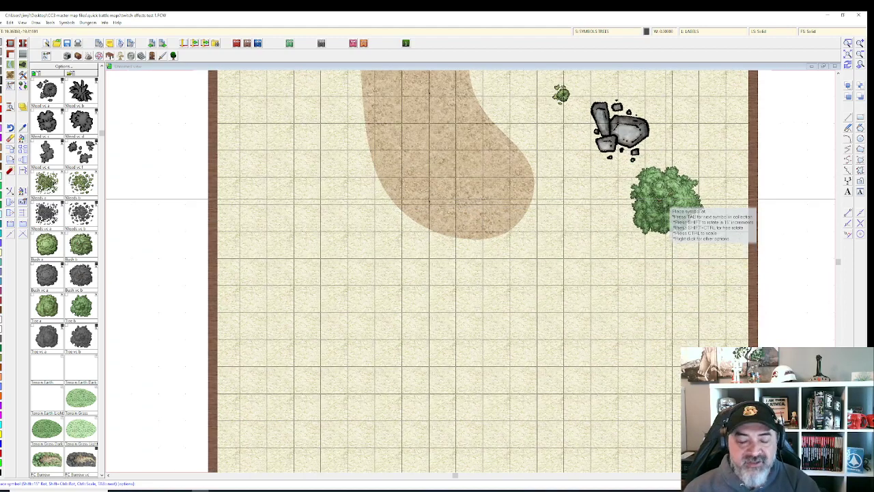
click(667, 203)
key(Escape)
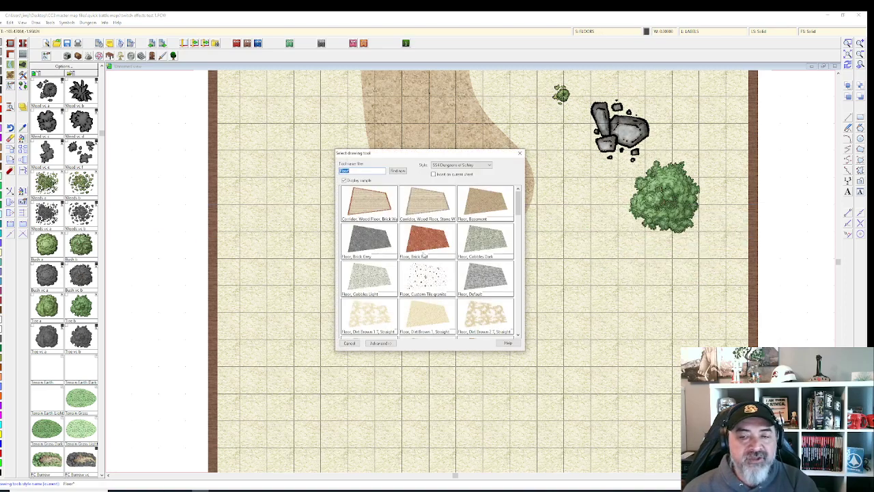
Step: Draw a rectangular wooden floor area in the left-centre of the map
scroll(422, 255, down, 5)
double_click(423, 289)
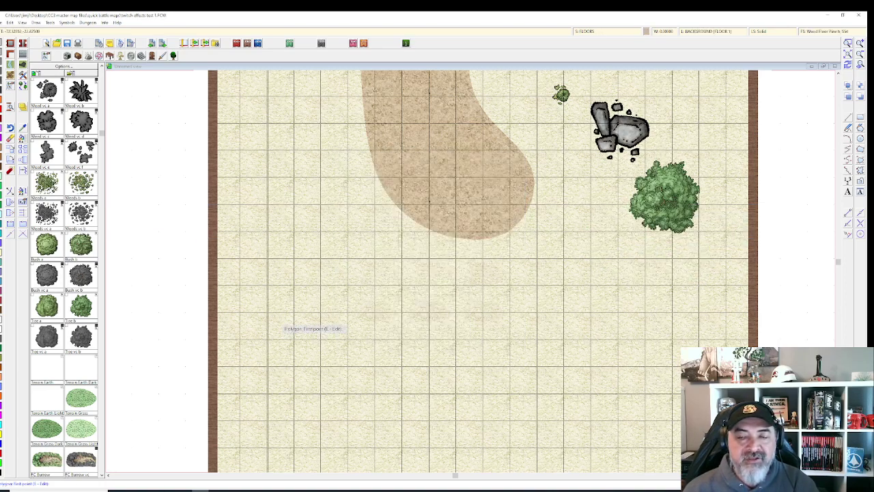
scroll(263, 314, up, 1)
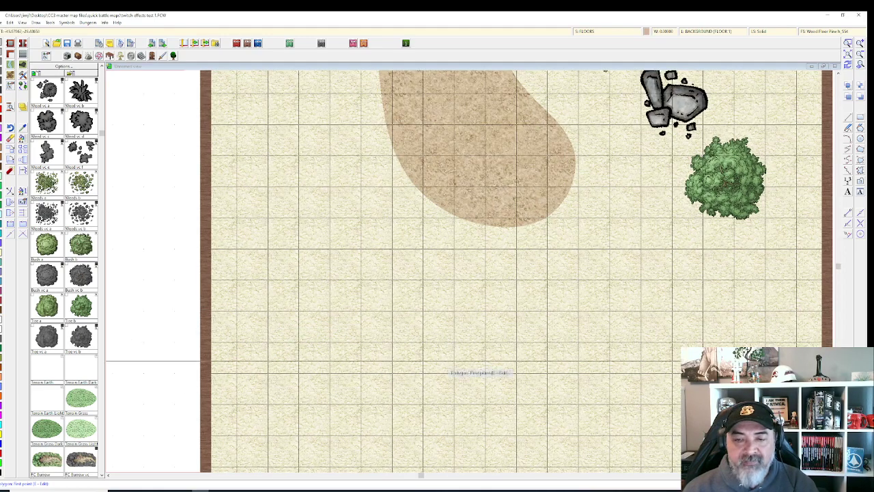
scroll(377, 340, up, 2)
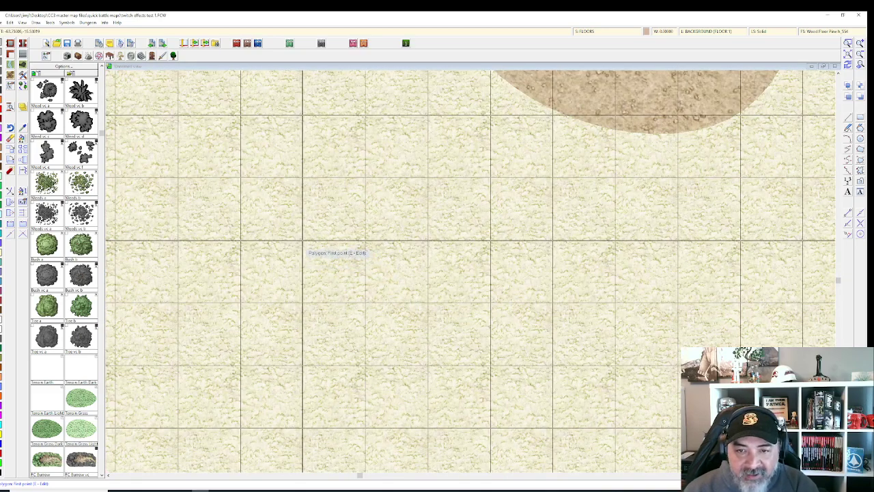
scroll(303, 240, up, 3)
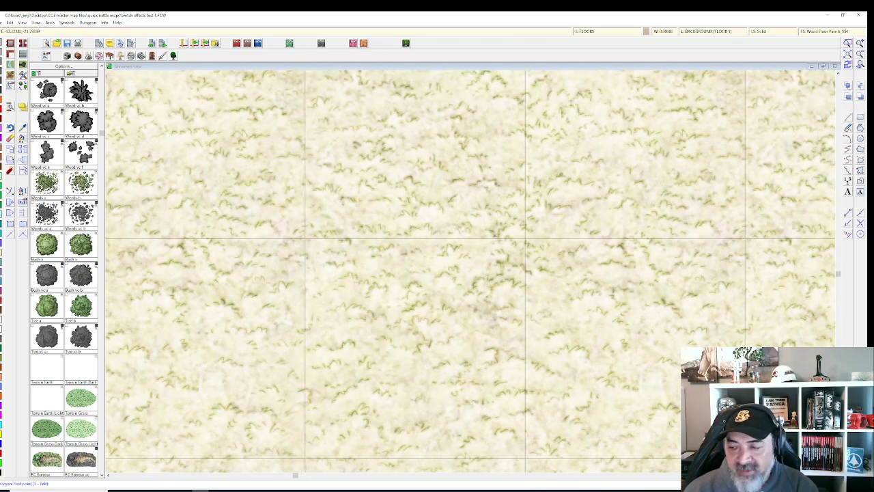
scroll(355, 254, down, 1)
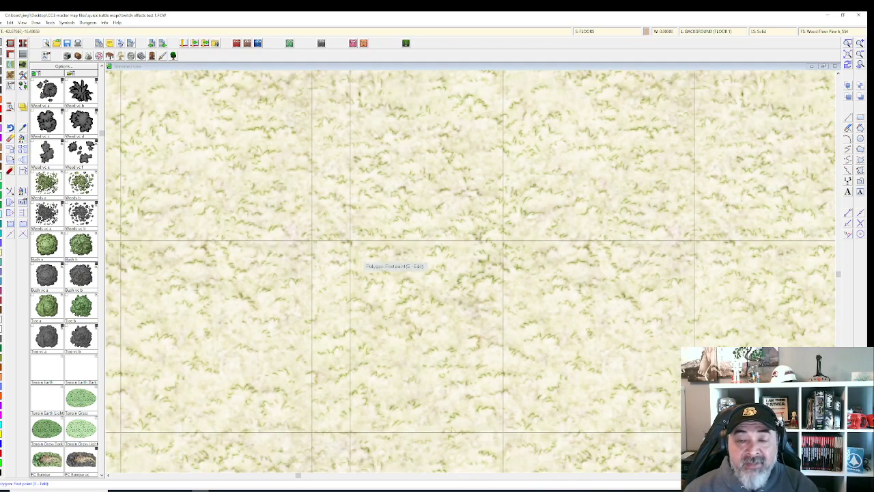
scroll(443, 250, down, 1)
scroll(444, 250, down, 2)
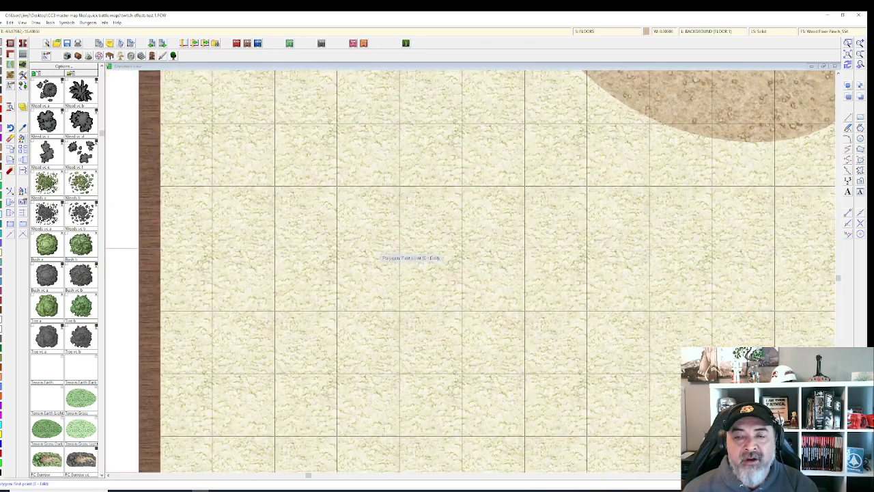
click(337, 248)
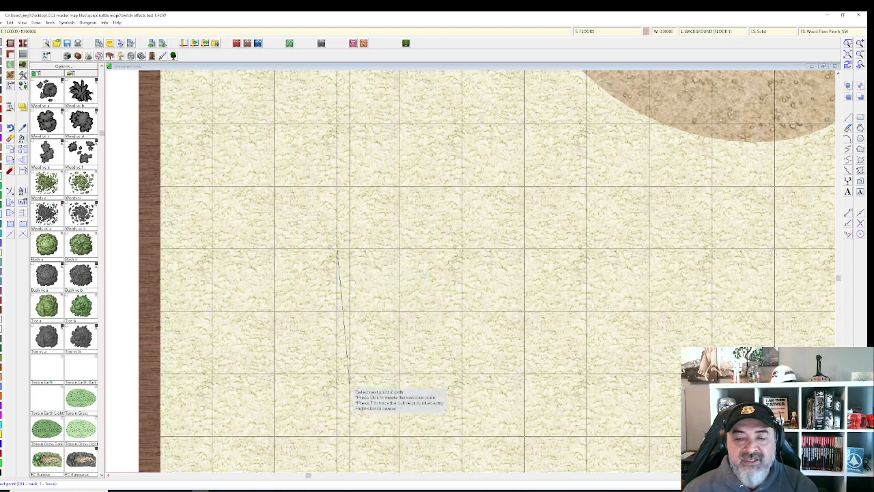
click(337, 441)
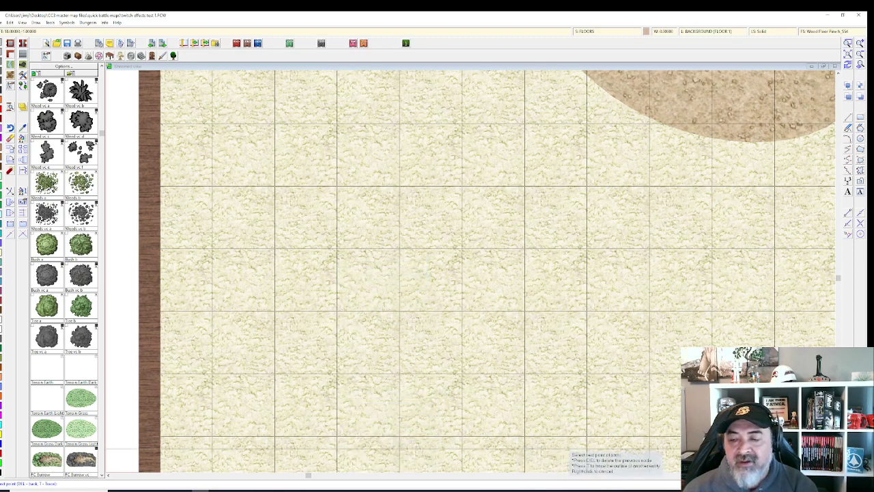
click(586, 436)
click(586, 249)
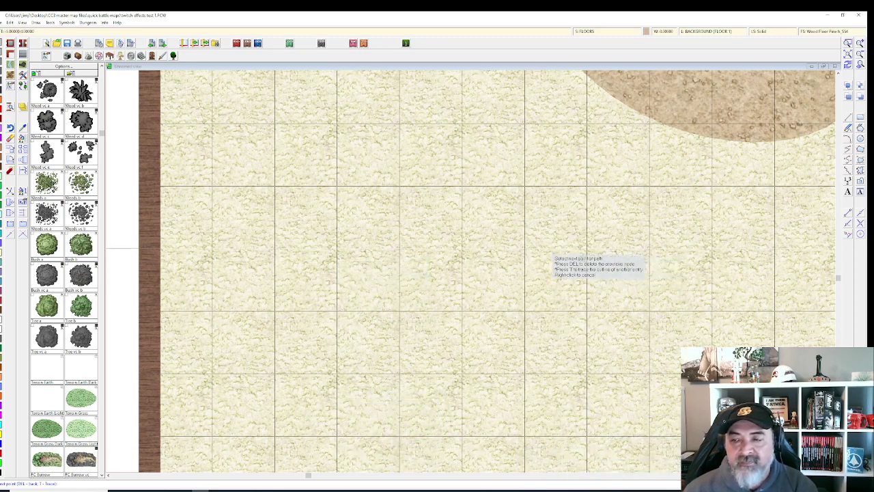
right_click(449, 249)
Step: Add a second irregular floor piece giving the top edge a ragged, broken outline
click(580, 249)
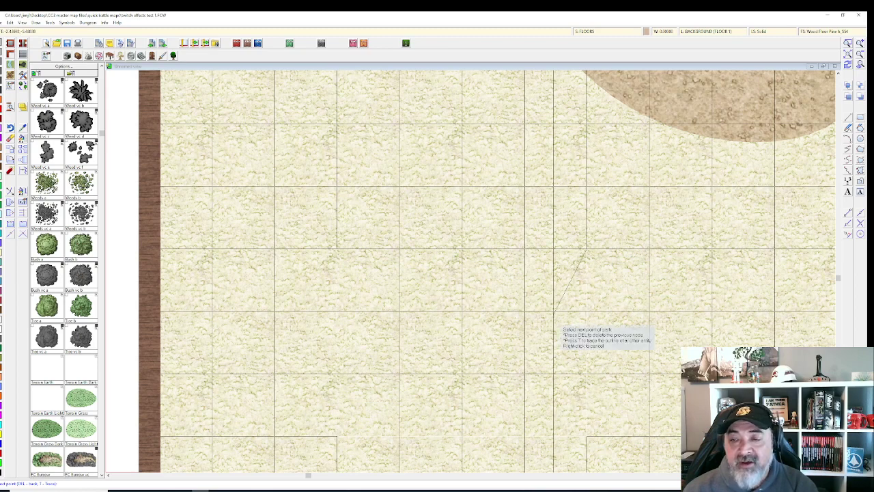
click(476, 251)
click(466, 288)
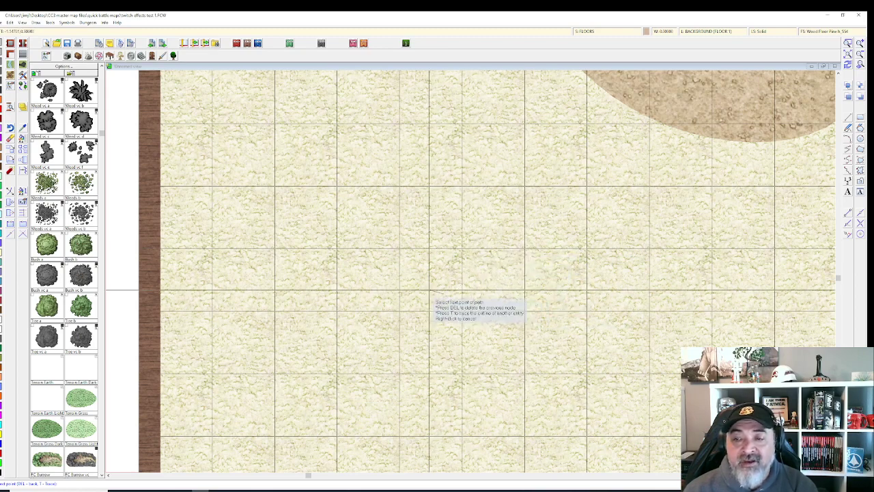
click(415, 265)
click(417, 231)
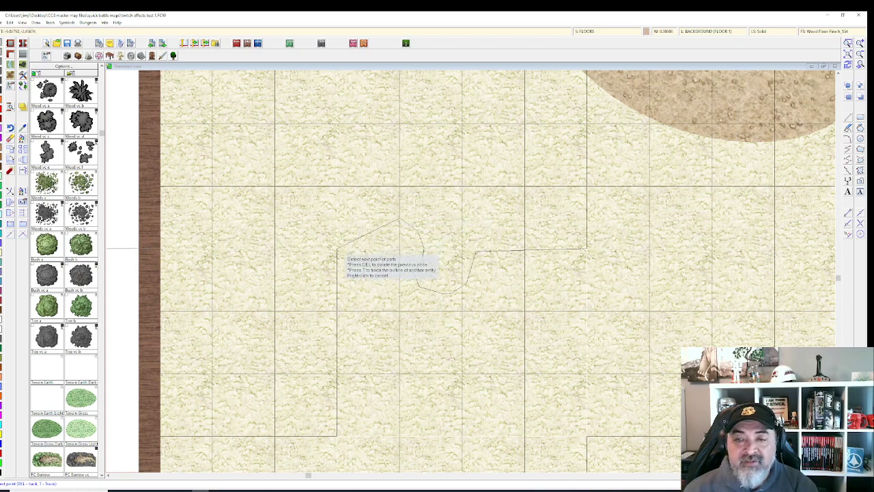
click(337, 248)
scroll(369, 256, down, 2)
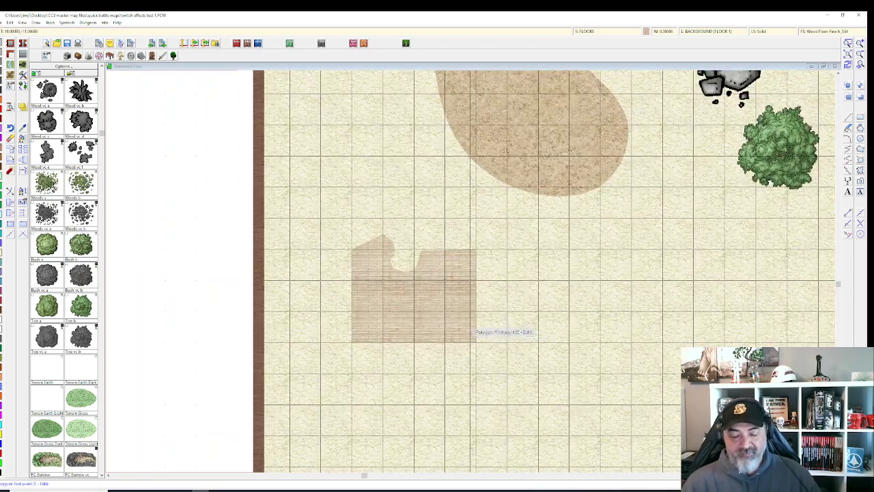
key(Escape)
Step: Choose a thin stone wall style from the wall drawing tools
scroll(451, 274, down, 3)
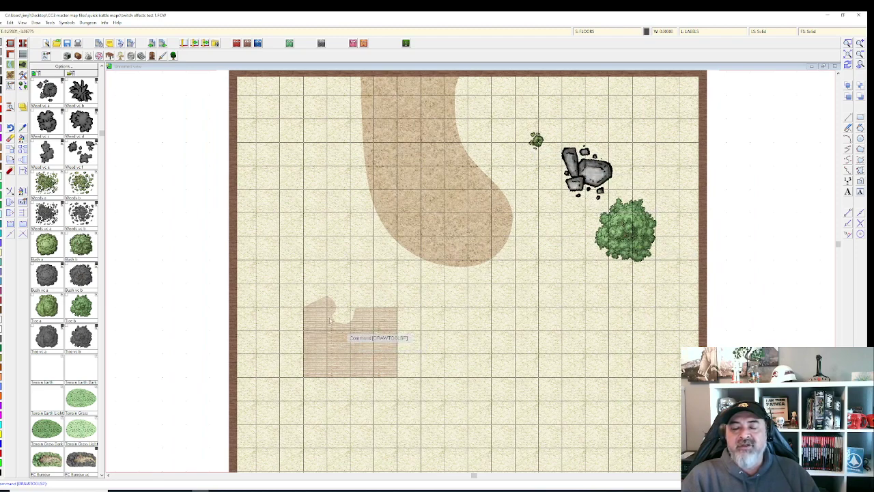
click(8, 61)
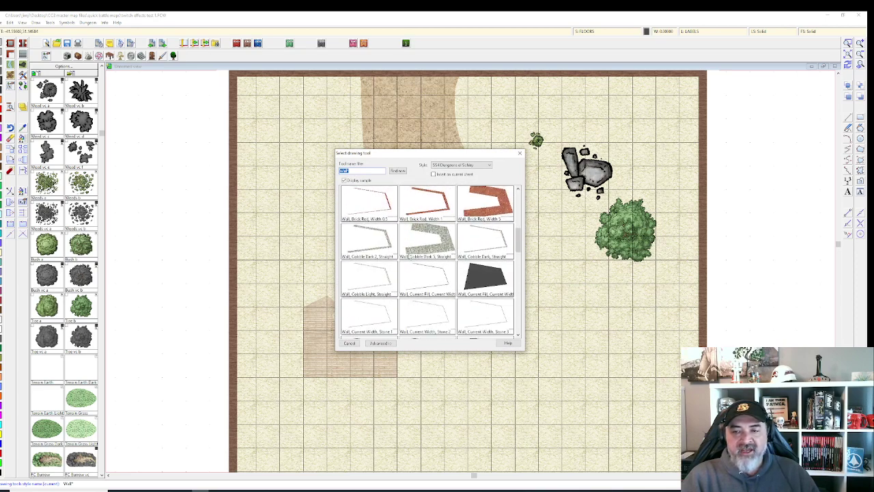
scroll(425, 261, down, 5)
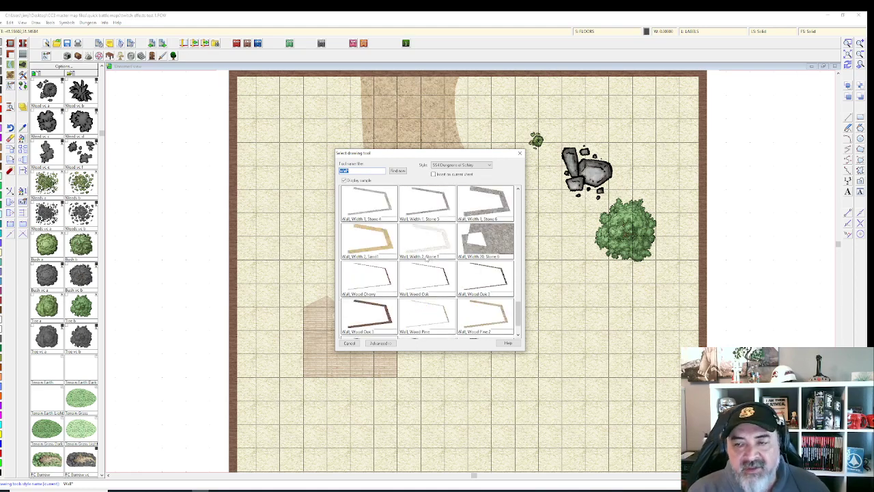
scroll(447, 264, down, 3)
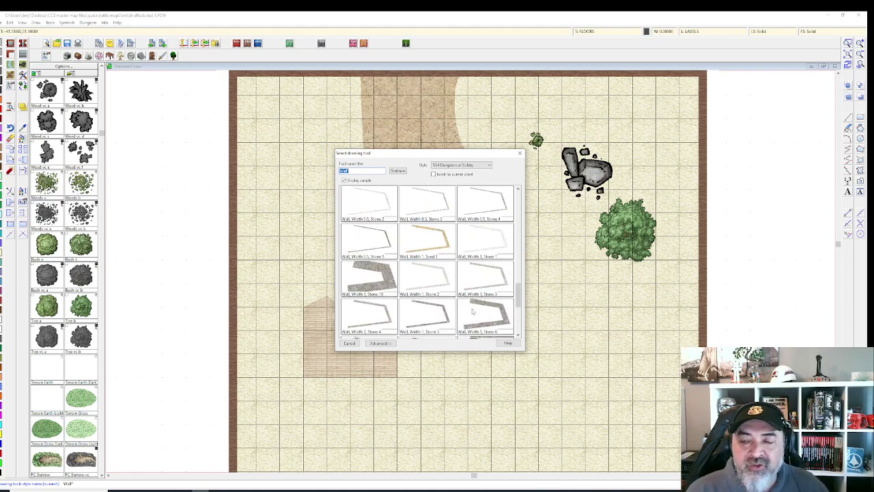
scroll(423, 262, down, 1)
scroll(444, 254, up, 10)
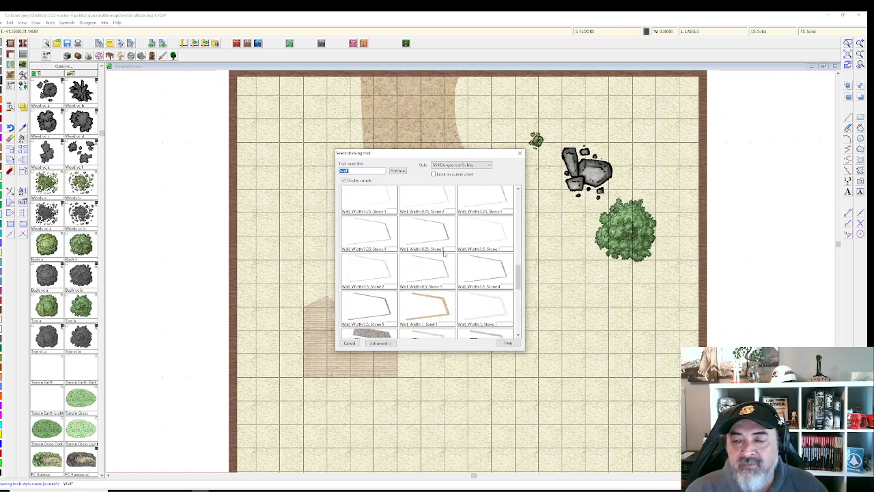
scroll(452, 256, down, 3)
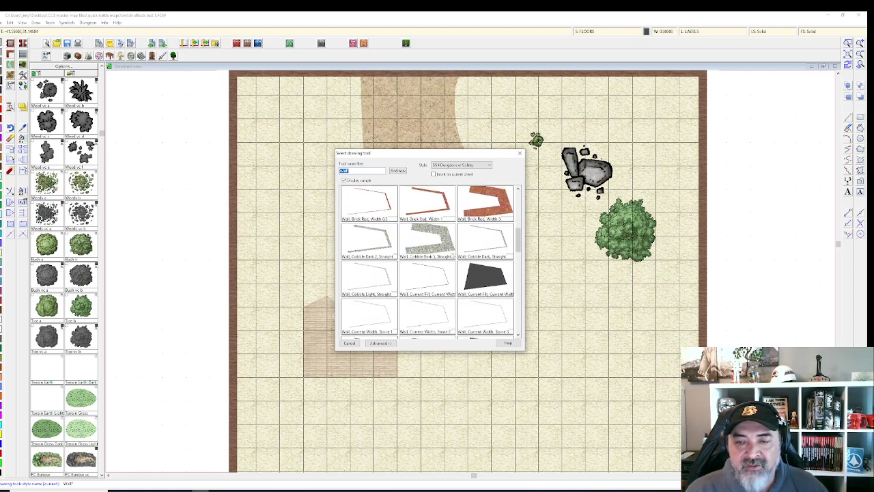
scroll(452, 255, up, 10)
scroll(451, 256, down, 7)
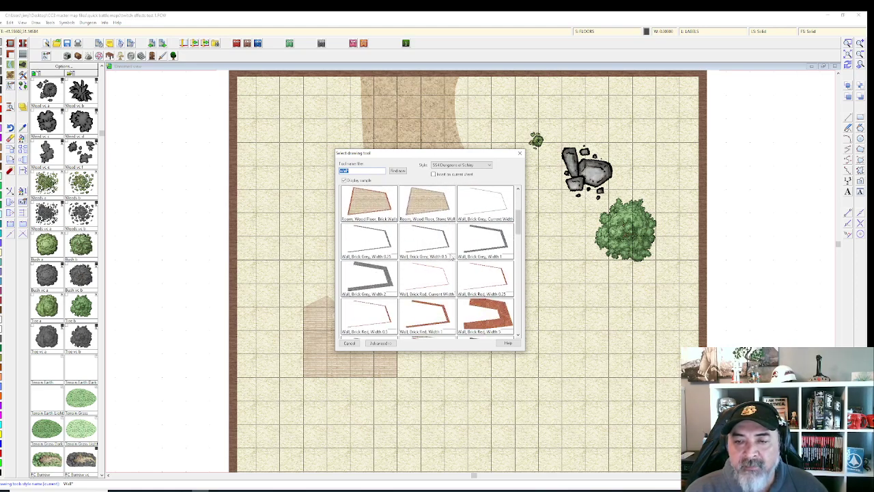
scroll(450, 256, down, 3)
scroll(425, 269, down, 3)
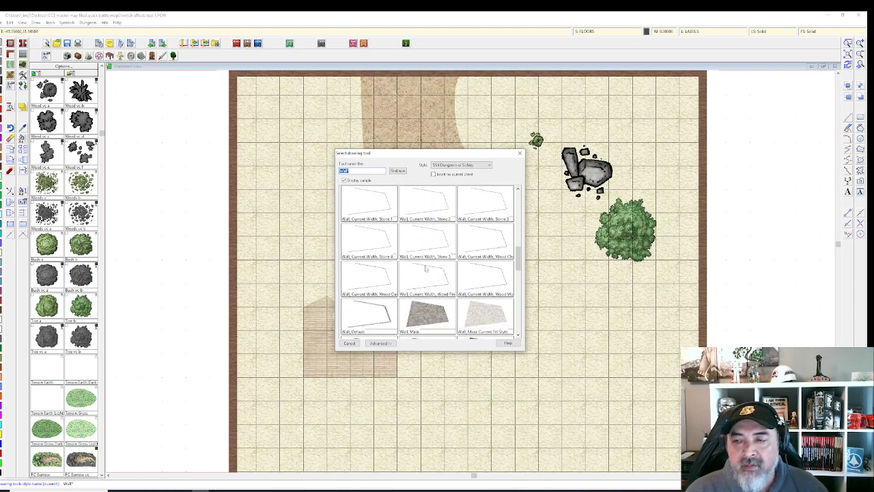
double_click(374, 317)
Step: Draw the wall down from below the dirt path, then across to the right
scroll(489, 294, up, 1)
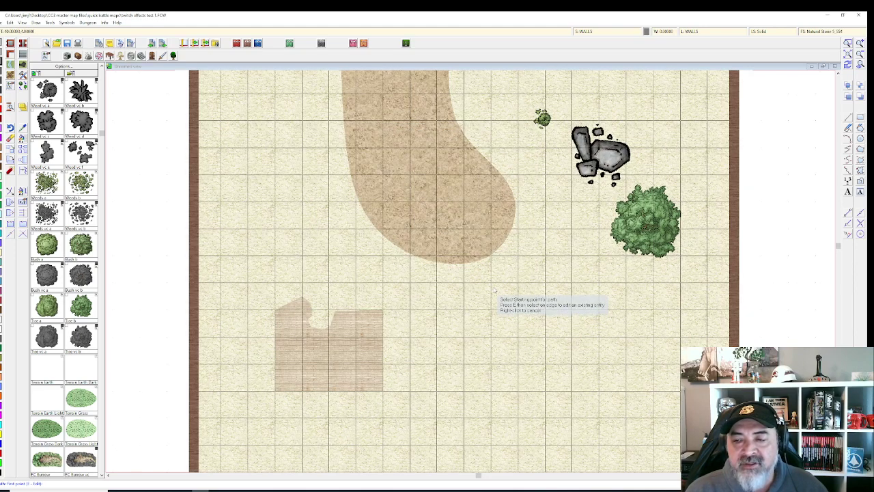
click(492, 290)
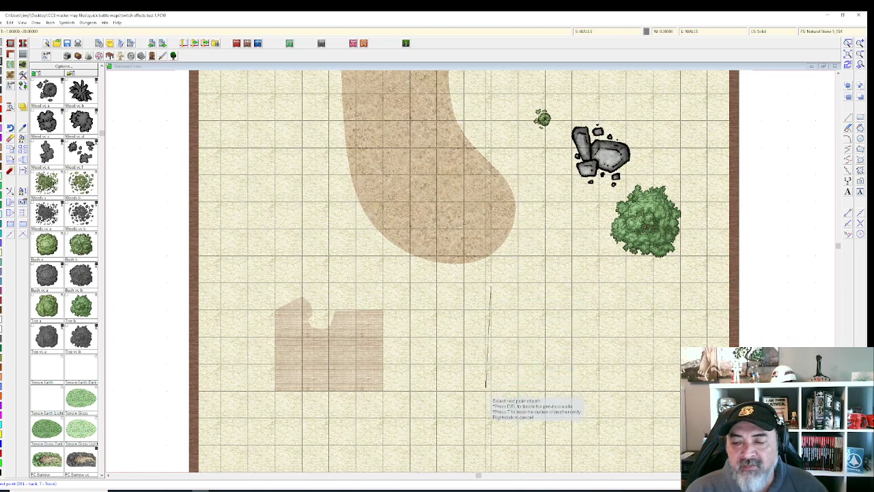
click(492, 419)
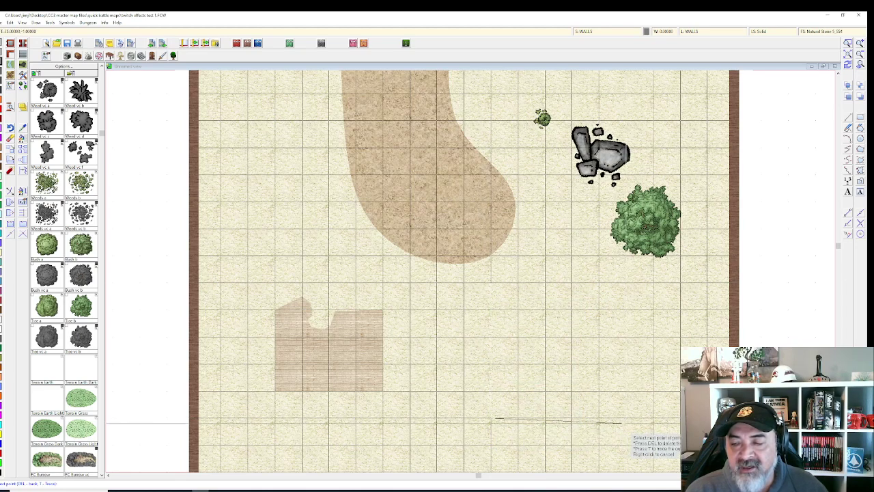
click(625, 418)
right_click(625, 418)
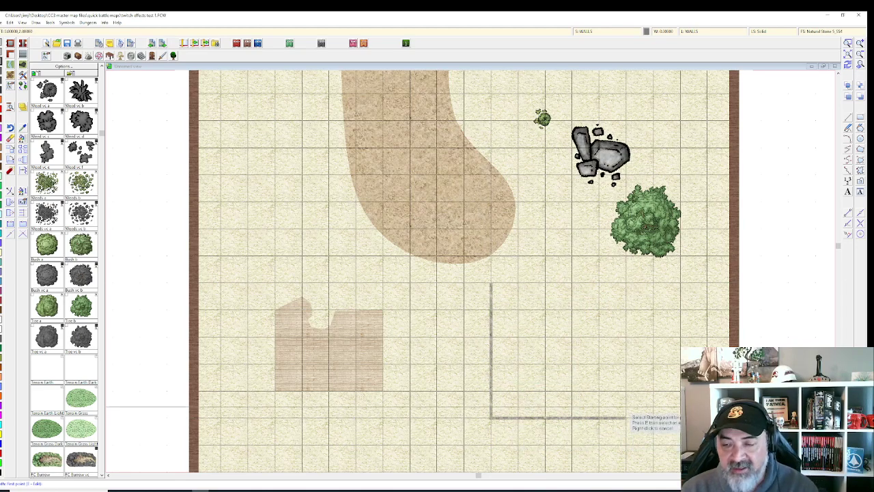
right_click(7, 75)
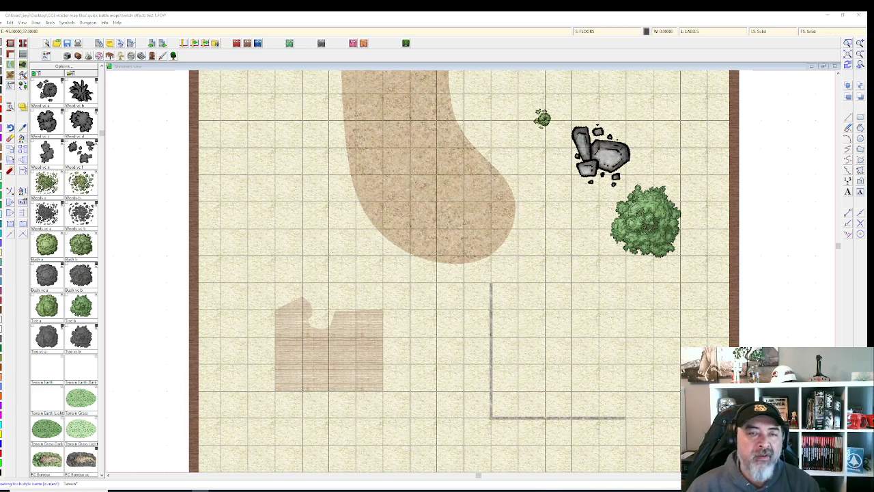
Step: Outline a Dirt Brown patch in the lower right, overlapping the wall's corner
scroll(411, 243, down, 3)
scroll(411, 243, down, 2)
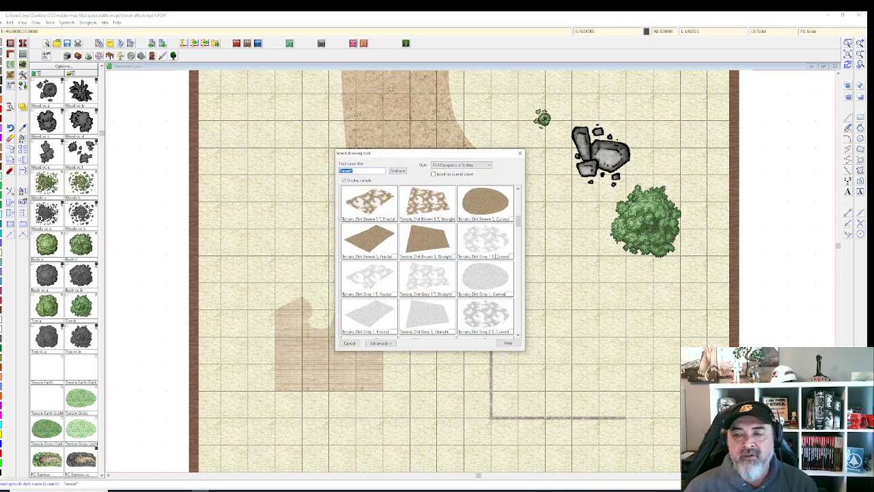
double_click(411, 242)
click(524, 434)
click(674, 450)
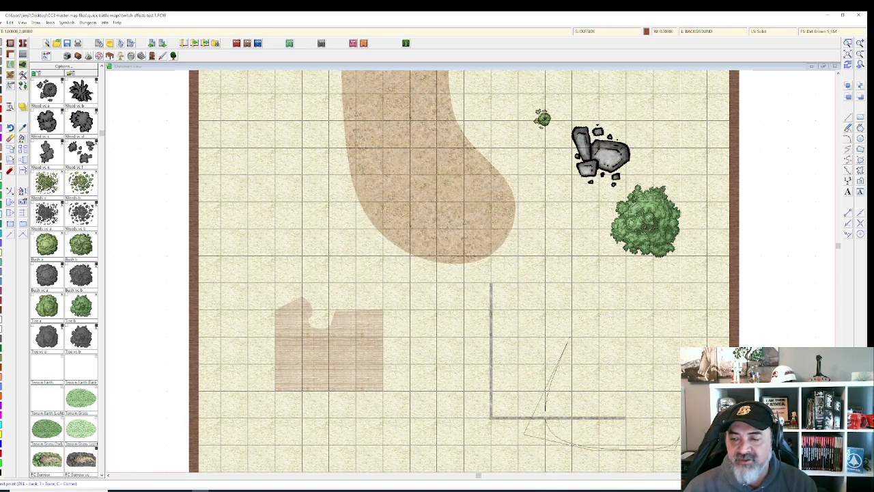
click(621, 277)
click(576, 300)
right_click(572, 327)
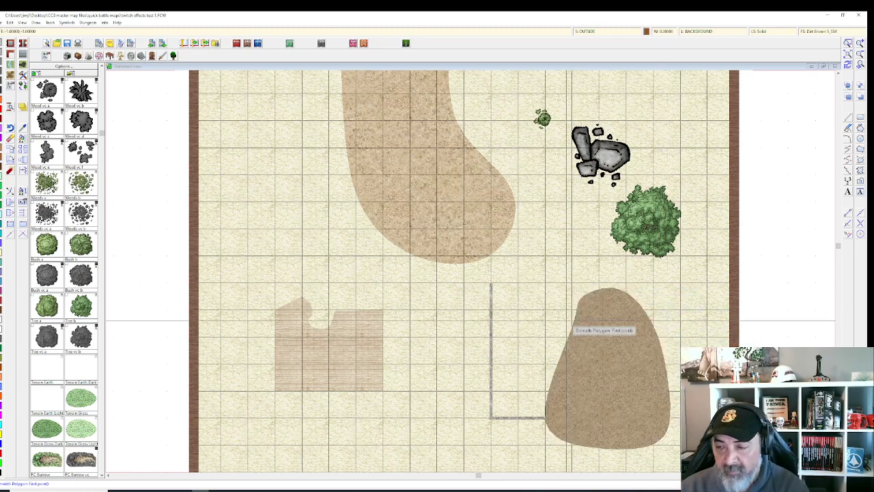
Step: Select the Terrain, Dirt Brown 1, Curved style and shift the view slightly left
scroll(550, 338, down, 1)
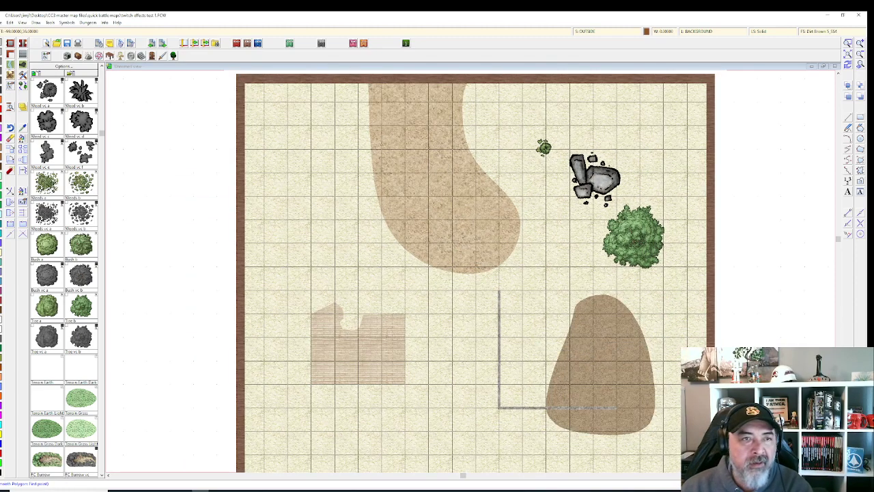
click(10, 79)
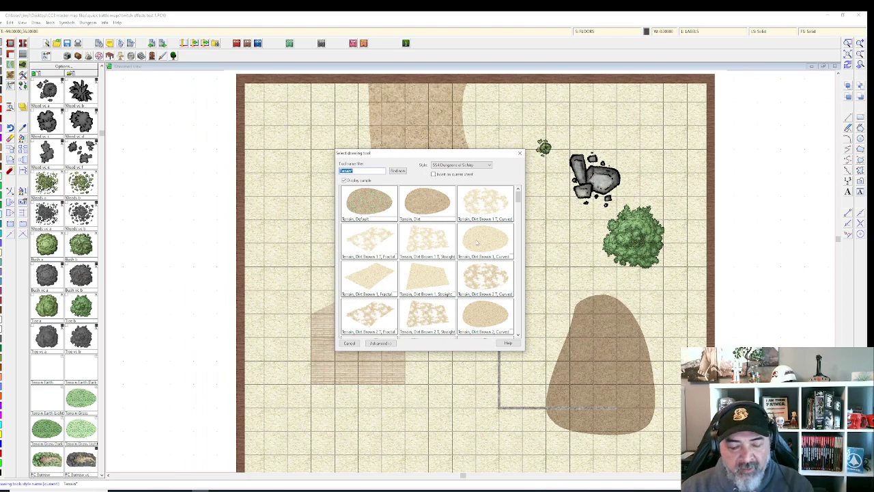
double_click(481, 245)
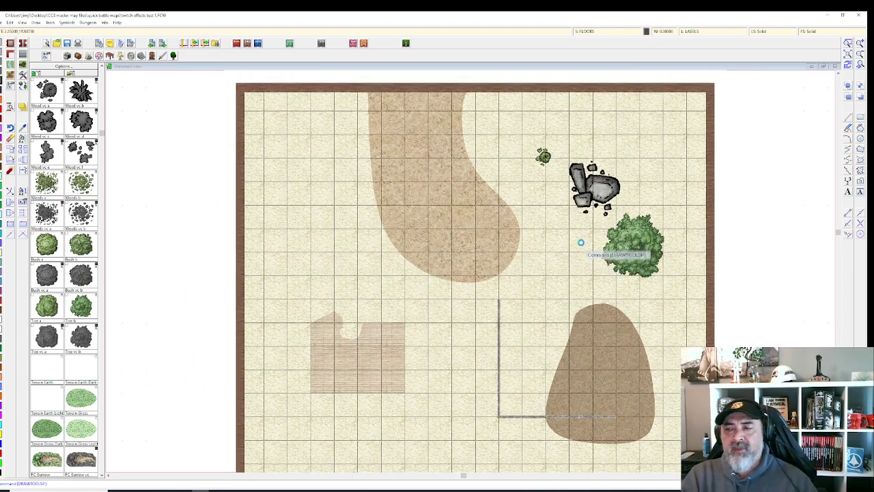
scroll(580, 242, down, 2)
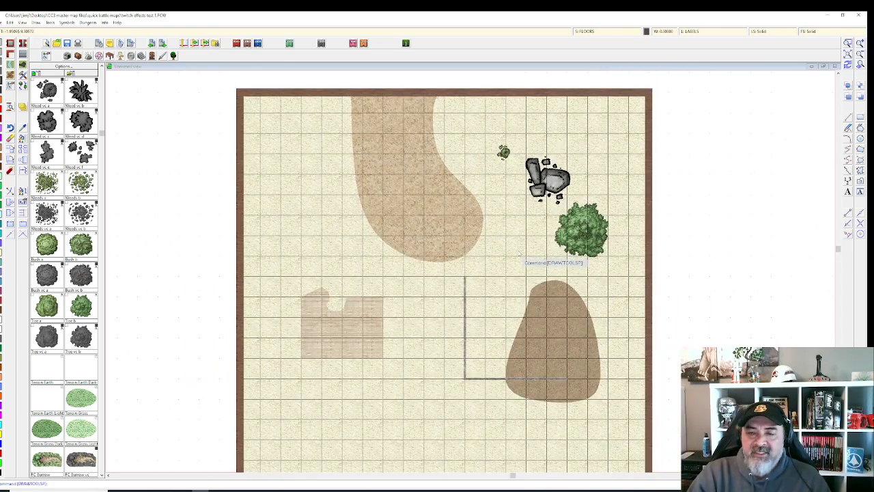
drag(519, 250, 465, 244)
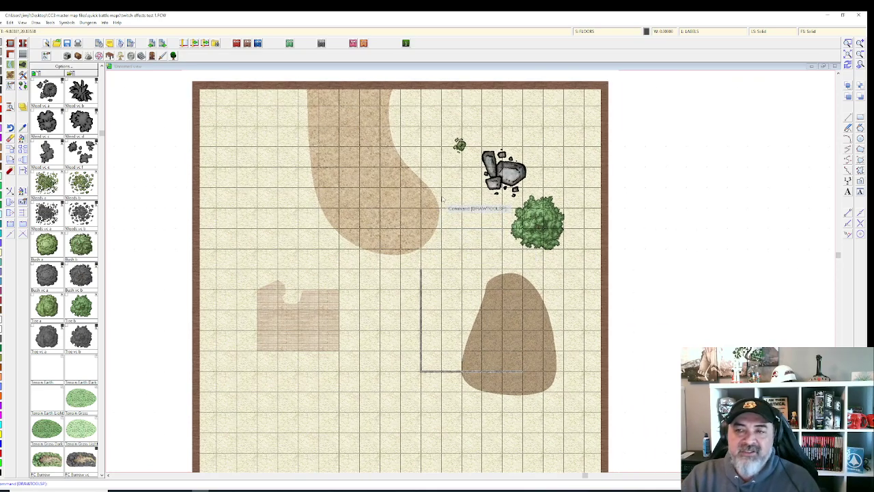
click(603, 33)
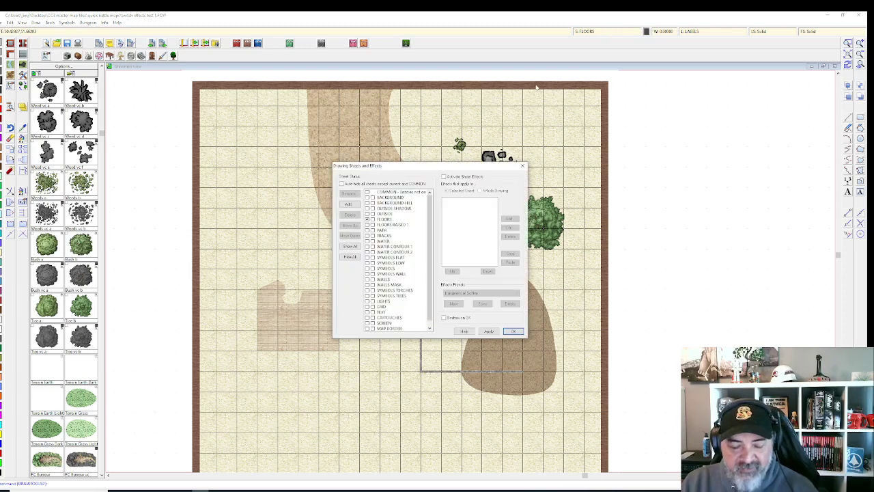
key(Return)
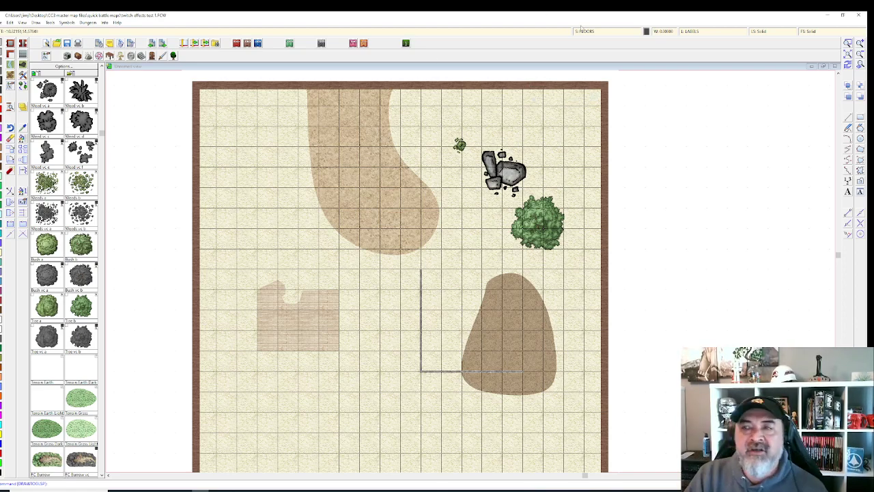
click(601, 30)
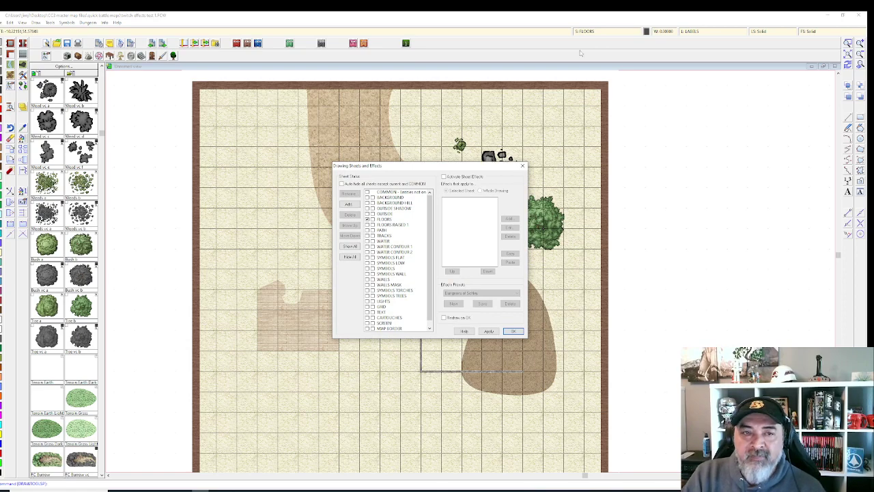
key(Escape)
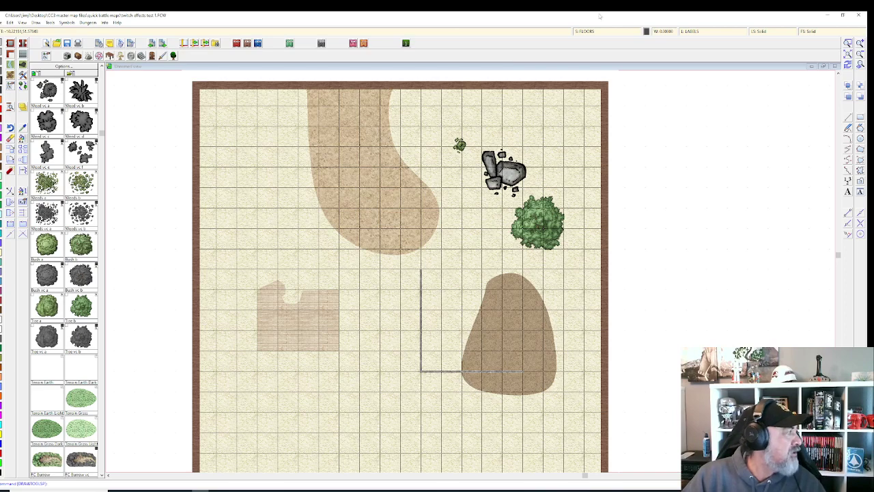
Step: Recentre the map and tick Activate Sheet Effects in Drawing Sheets and Effects, applying it
scroll(422, 271, up, 1)
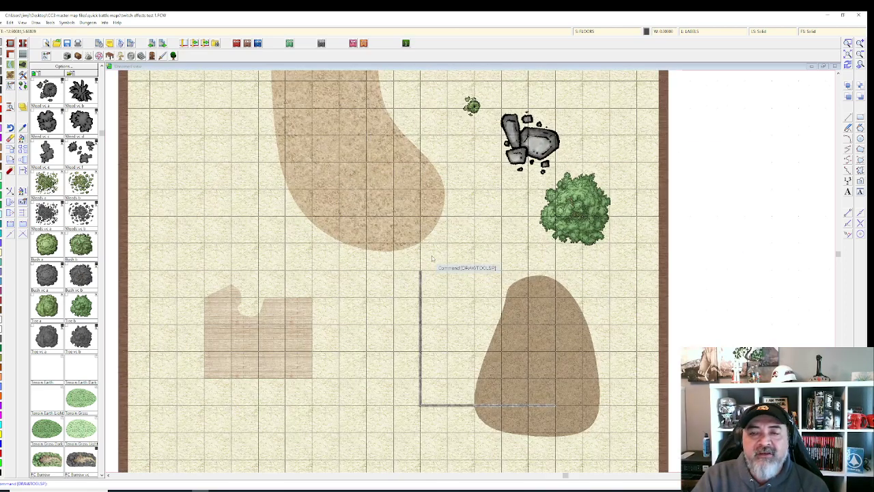
scroll(458, 227, down, 1)
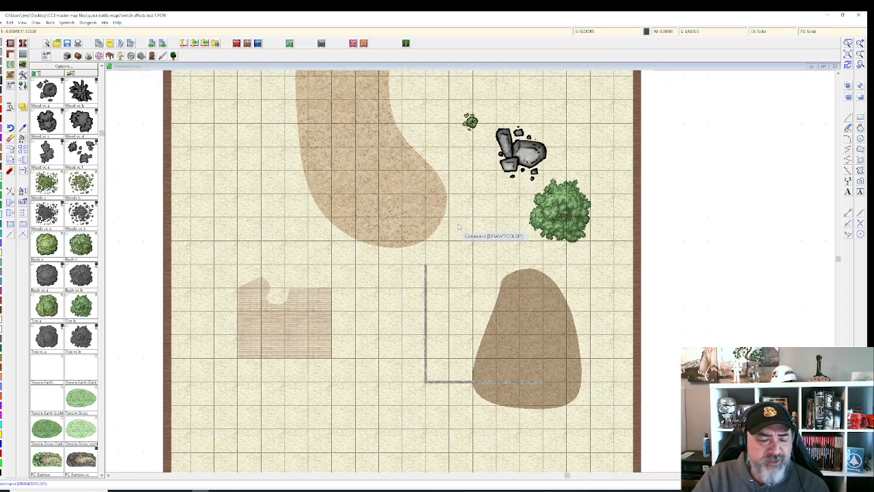
drag(458, 230, 459, 252)
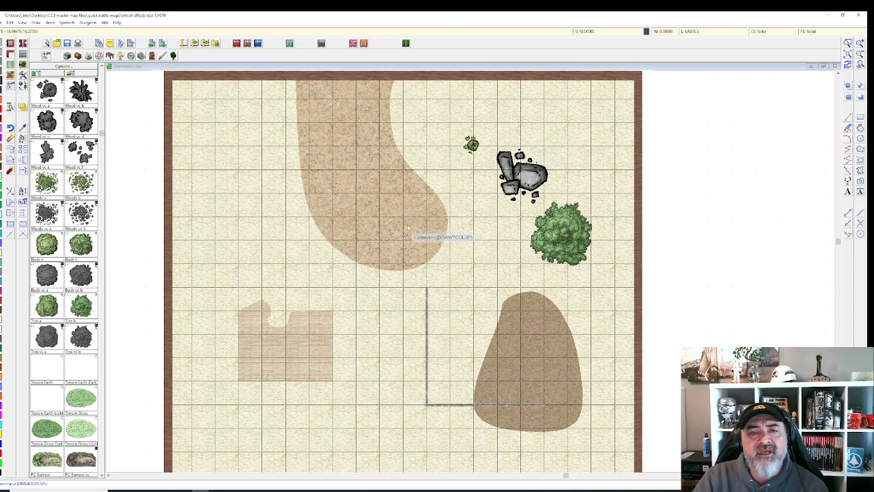
drag(407, 227, 355, 215)
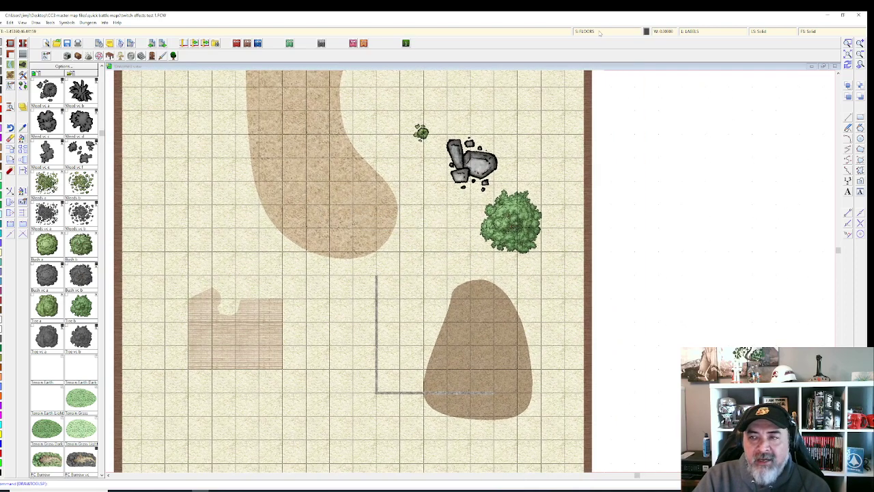
click(599, 34)
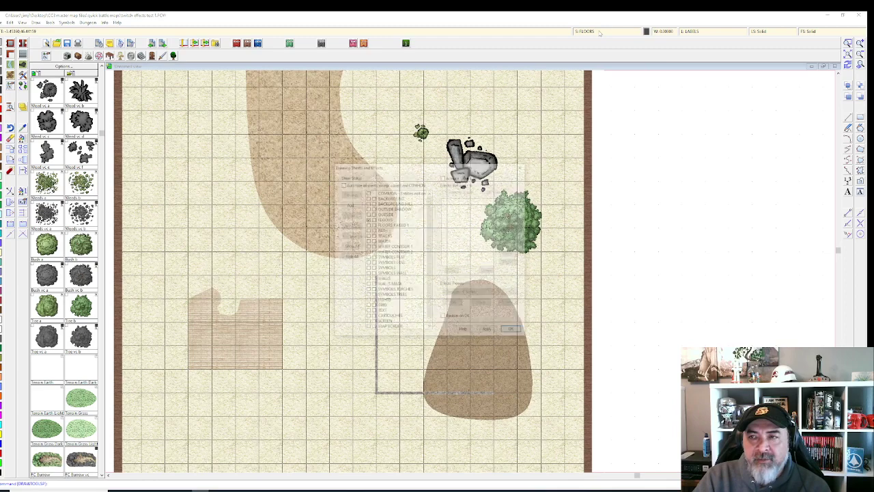
click(444, 177)
click(488, 331)
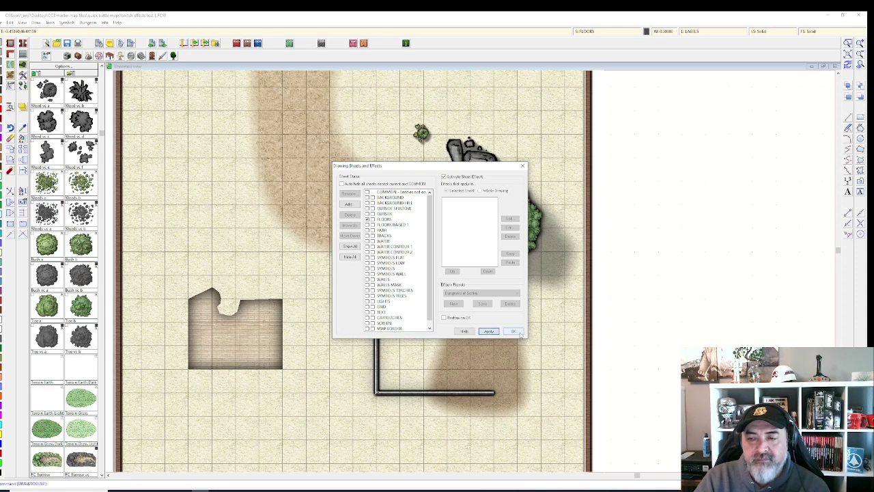
click(517, 332)
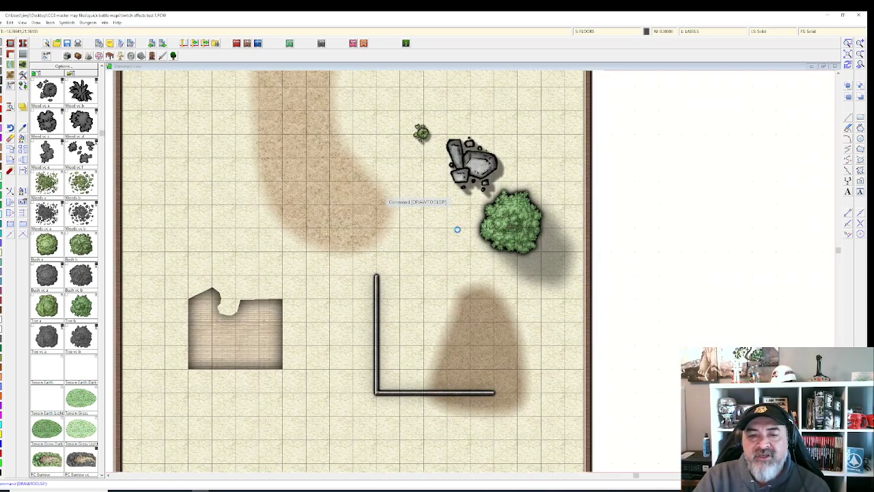
Step: Pan and zoom in to inspect the L-shaped stone wall up close
drag(379, 190, 456, 229)
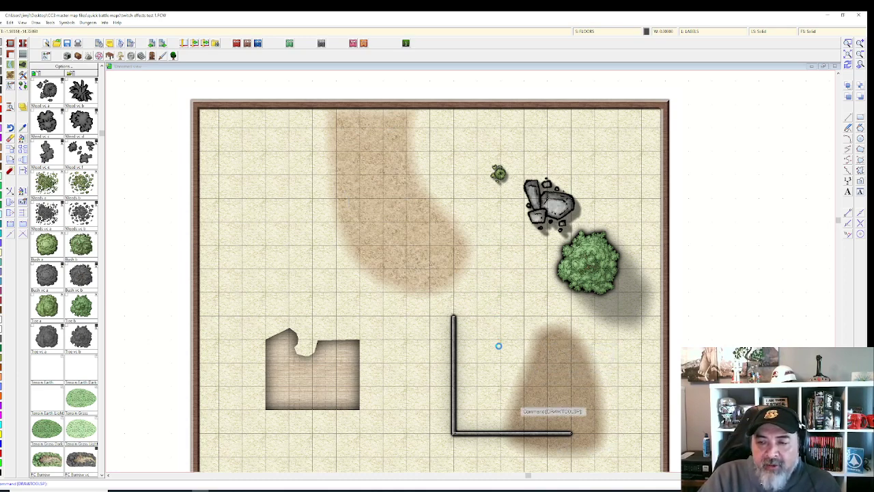
scroll(485, 398, down, 1)
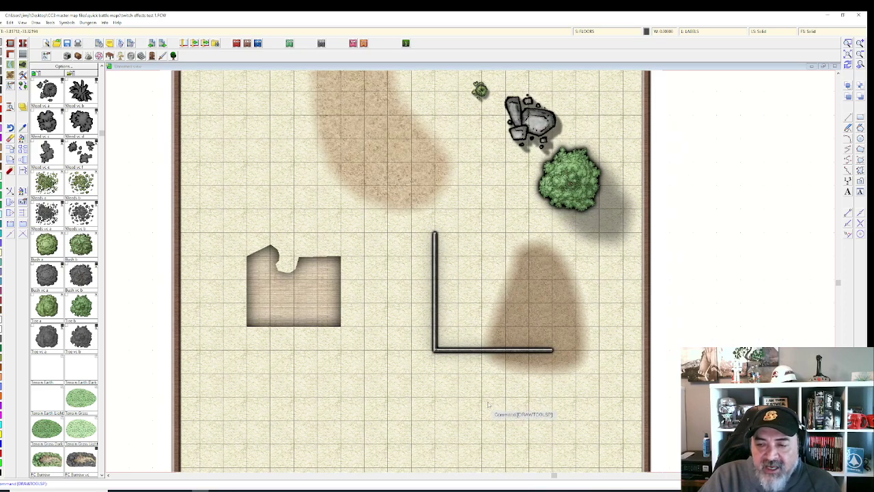
scroll(463, 372, up, 1)
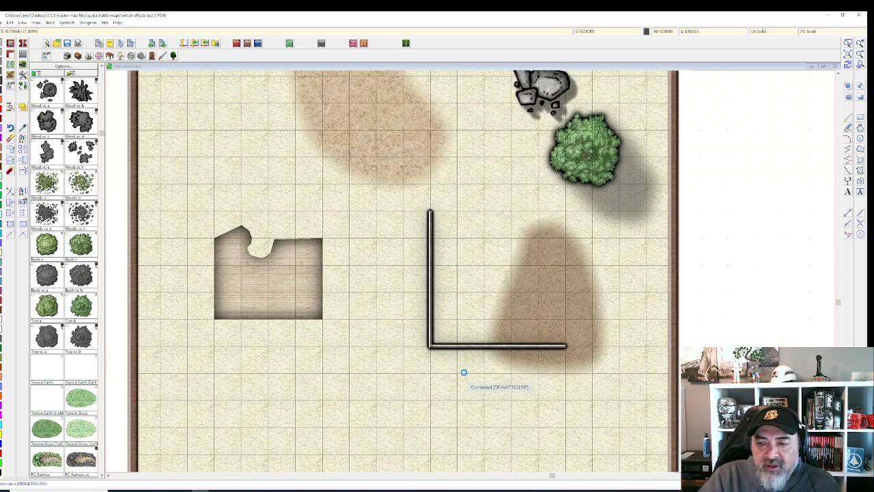
scroll(465, 350, up, 1)
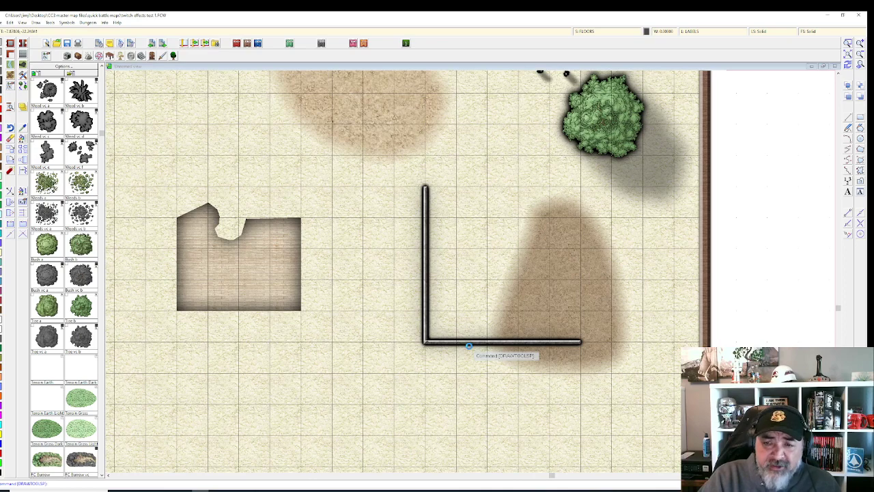
scroll(468, 347, up, 1)
scroll(508, 316, up, 1)
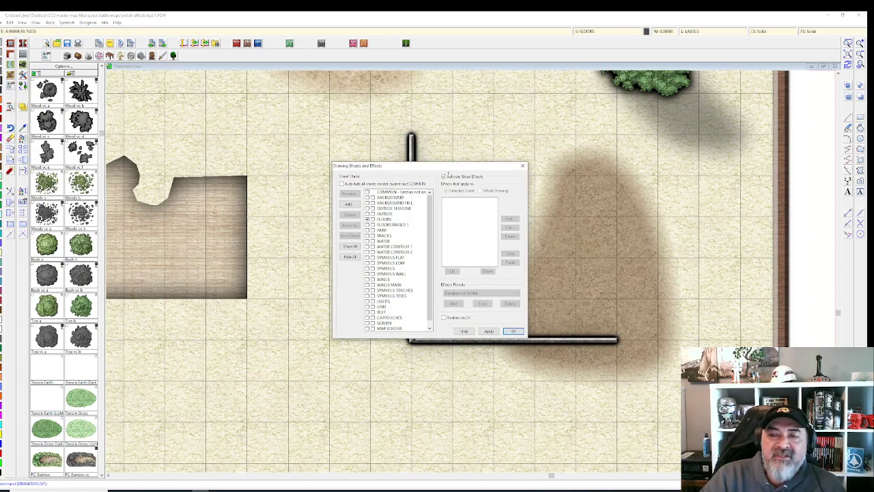
Step: Apply the map with sheet effects switched off to compare its look
click(489, 331)
click(513, 331)
scroll(427, 301, down, 2)
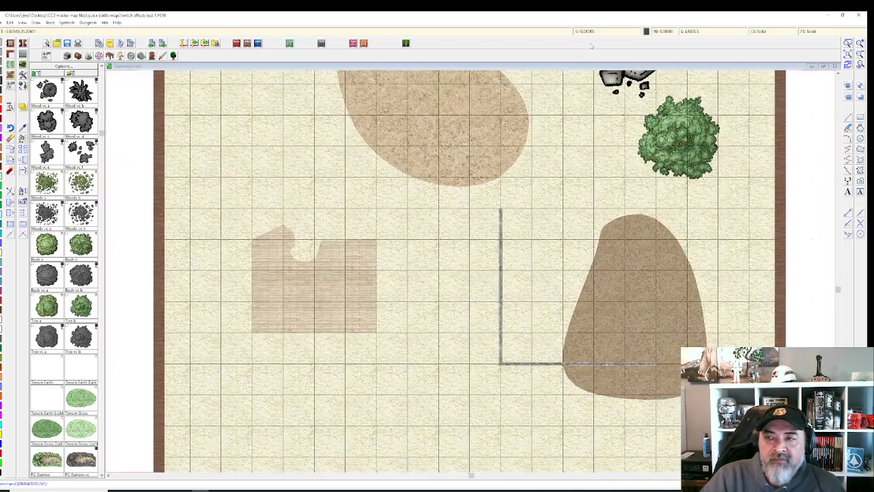
Step: Turn sheet effects back on and zoom in on the wall corner
click(587, 32)
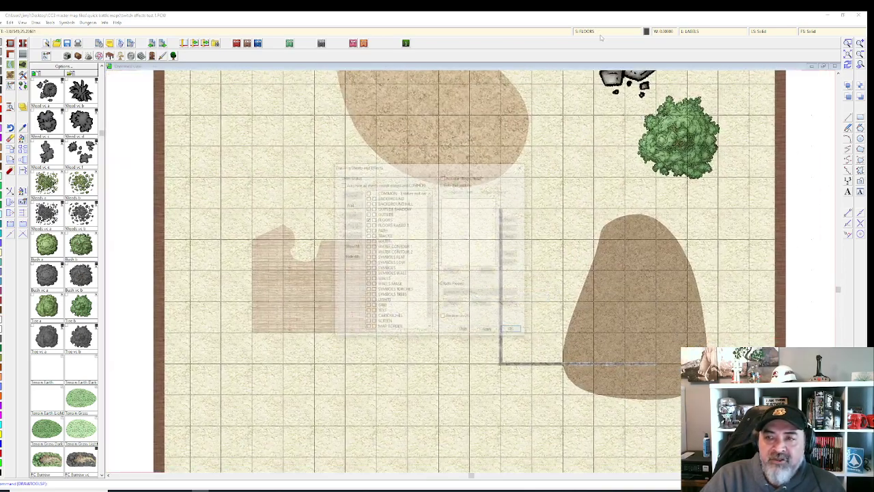
click(513, 331)
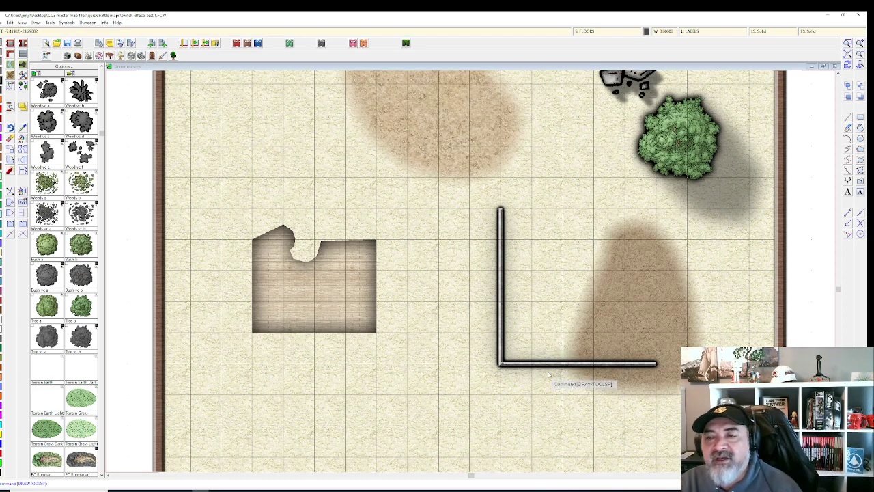
scroll(543, 407, up, 1)
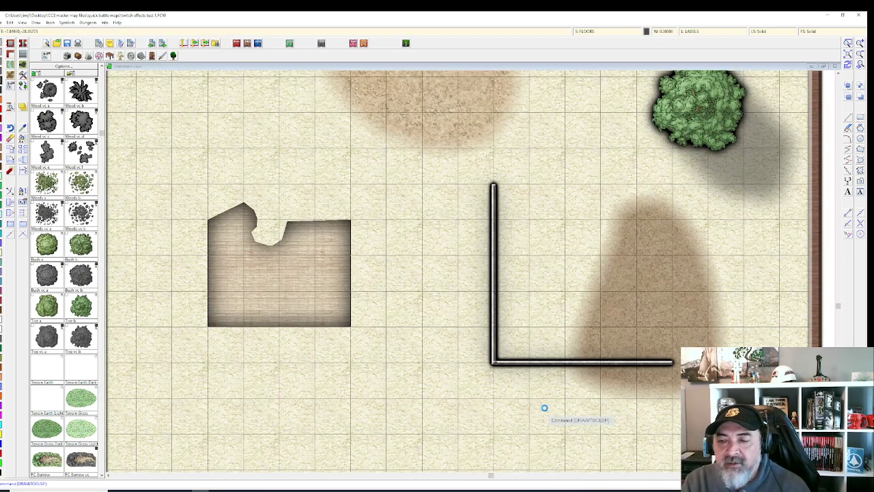
scroll(544, 407, up, 1)
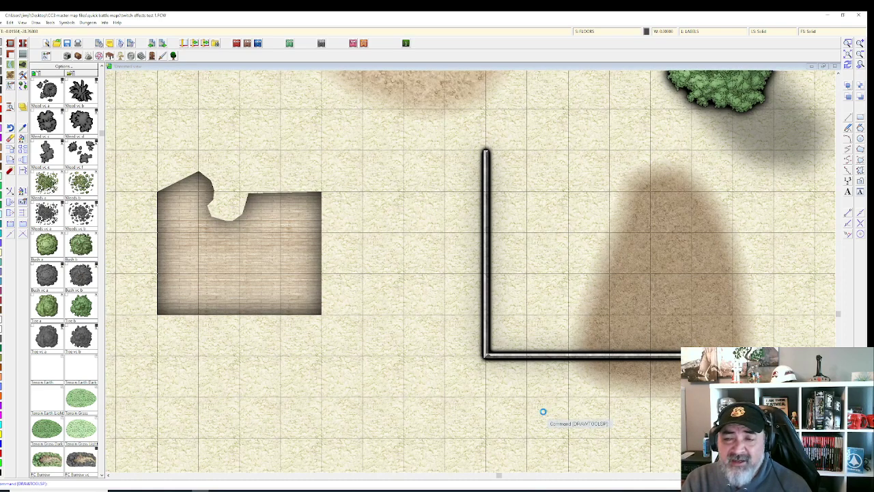
scroll(543, 411, up, 1)
scroll(541, 410, up, 1)
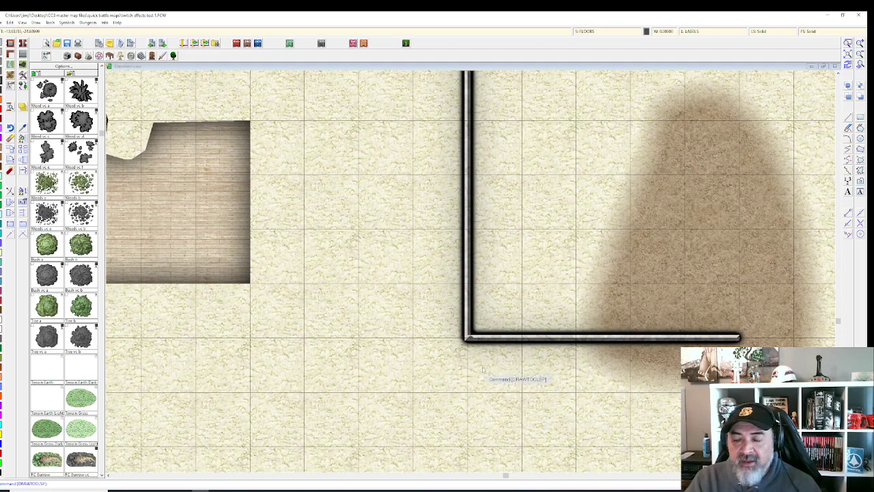
scroll(486, 367, up, 3)
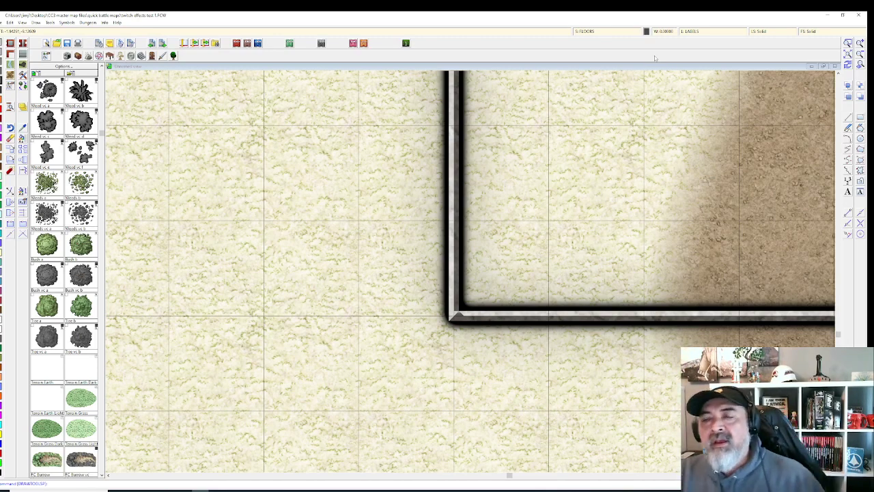
Step: Review the WALLS sheet's Glow, Glow and Bevel effects in Drawing Sheets and Effects
click(611, 31)
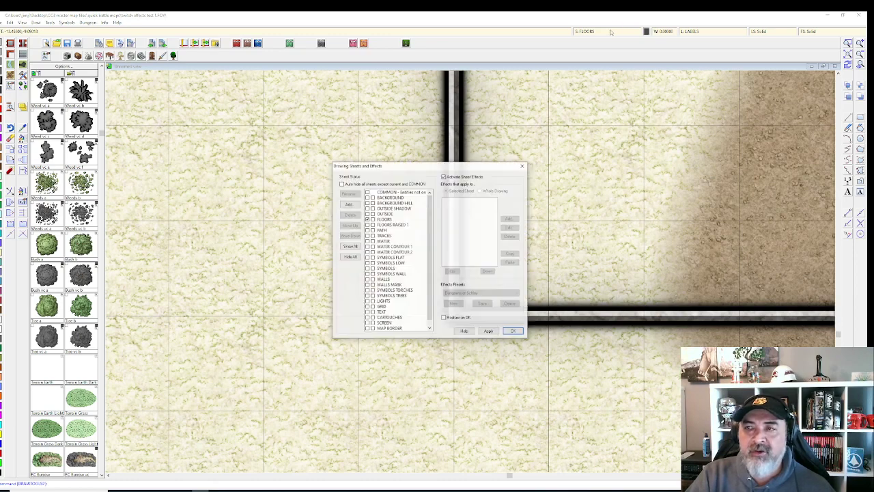
drag(412, 171, 225, 119)
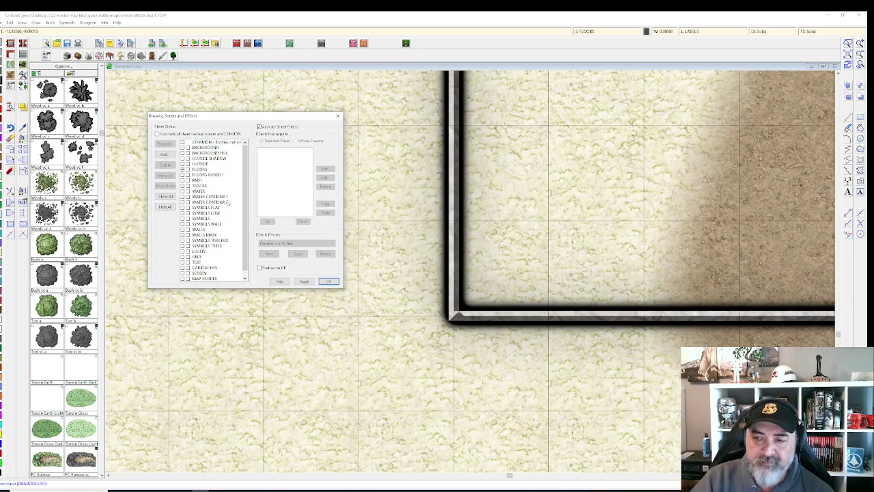
scroll(229, 203, down, 1)
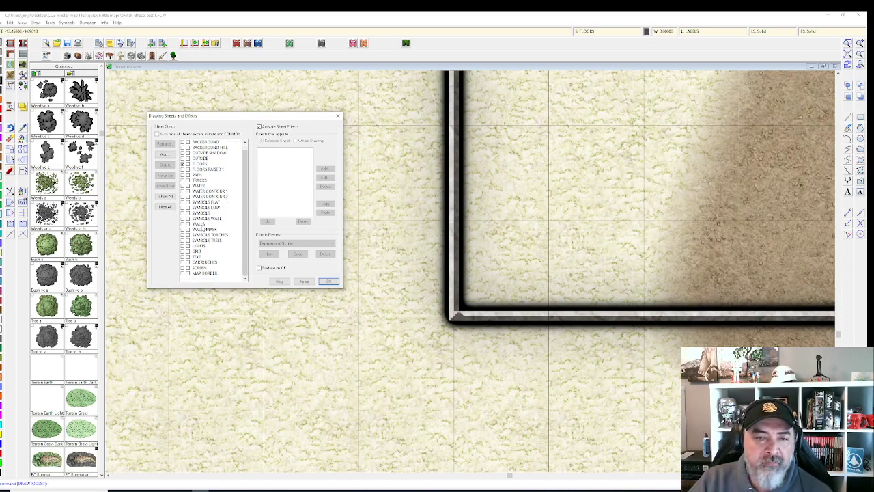
click(200, 224)
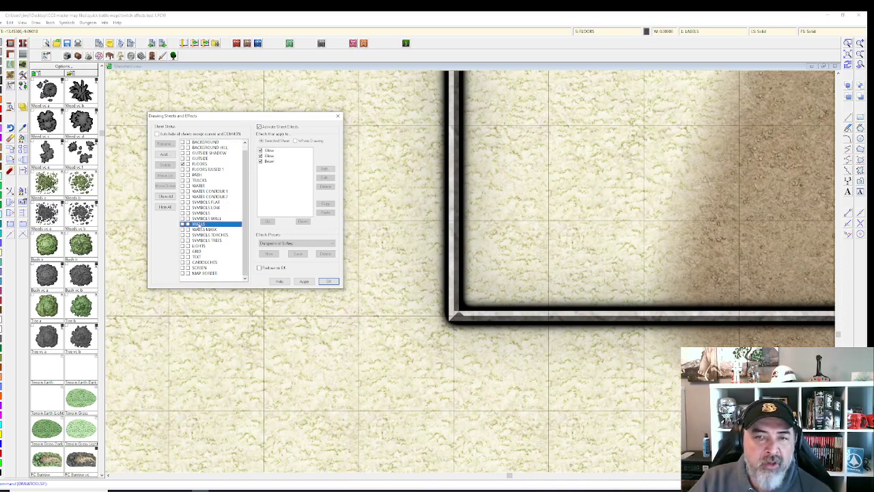
click(281, 152)
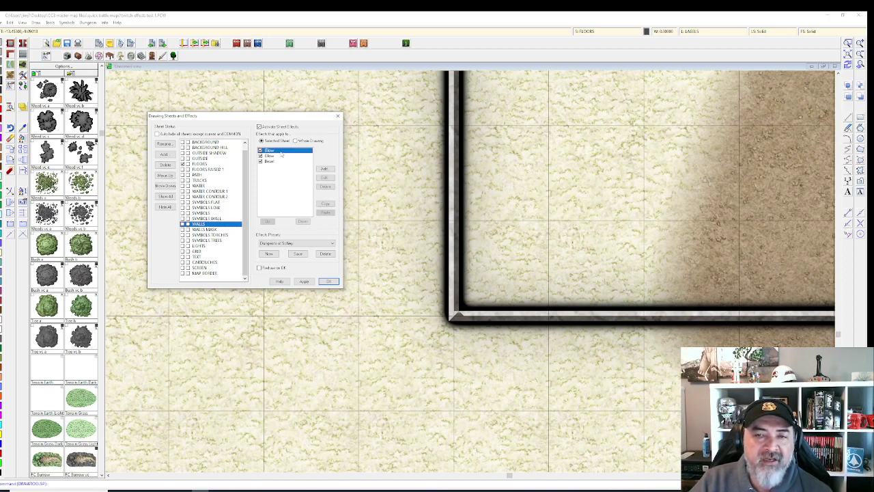
click(281, 157)
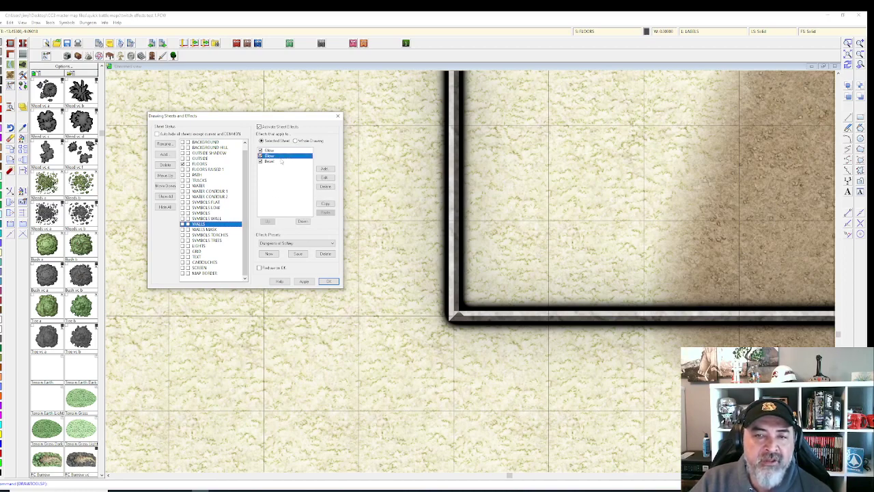
click(277, 163)
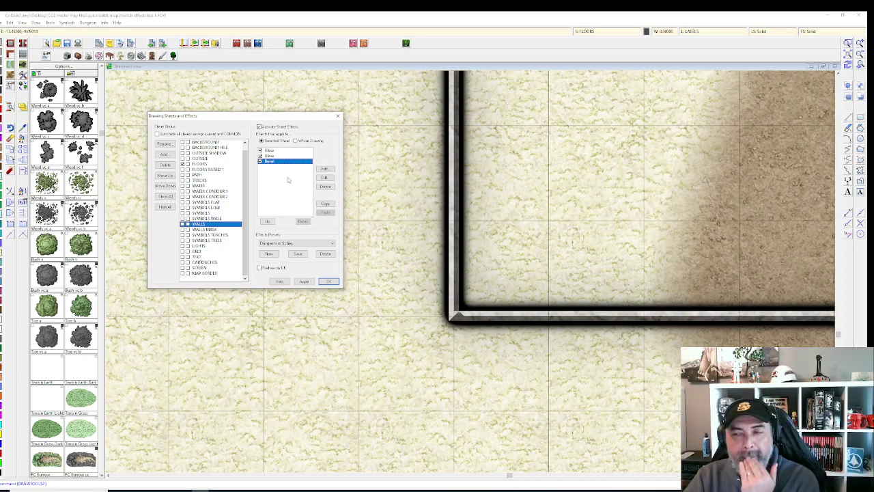
click(268, 151)
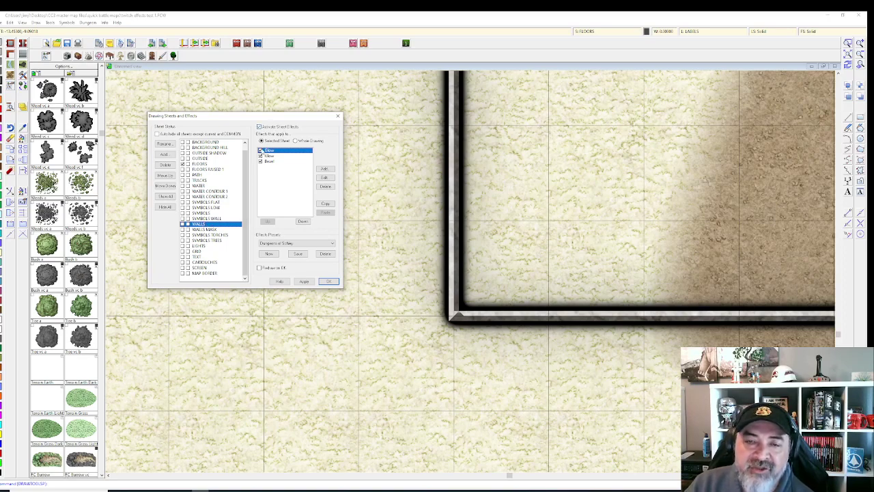
Step: Disable both Glows and the Bevel on WALLS, apply, then re-enable only the first Glow
click(260, 150)
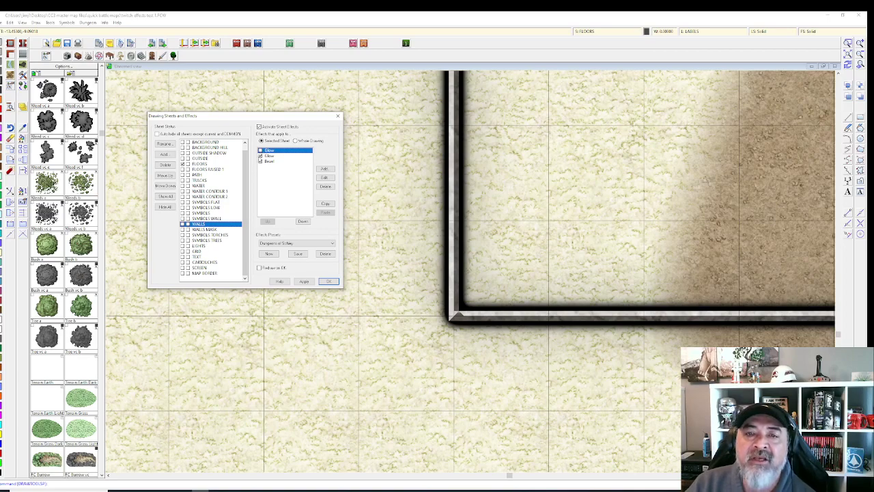
click(261, 155)
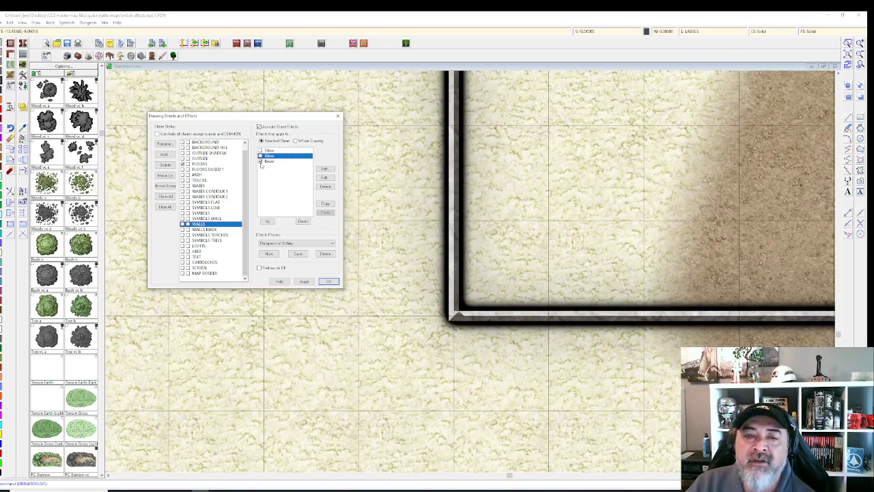
click(265, 161)
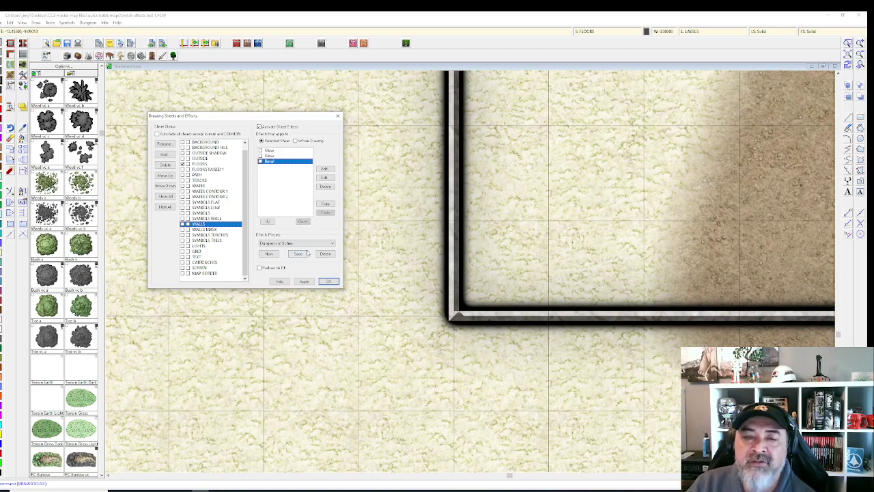
click(304, 281)
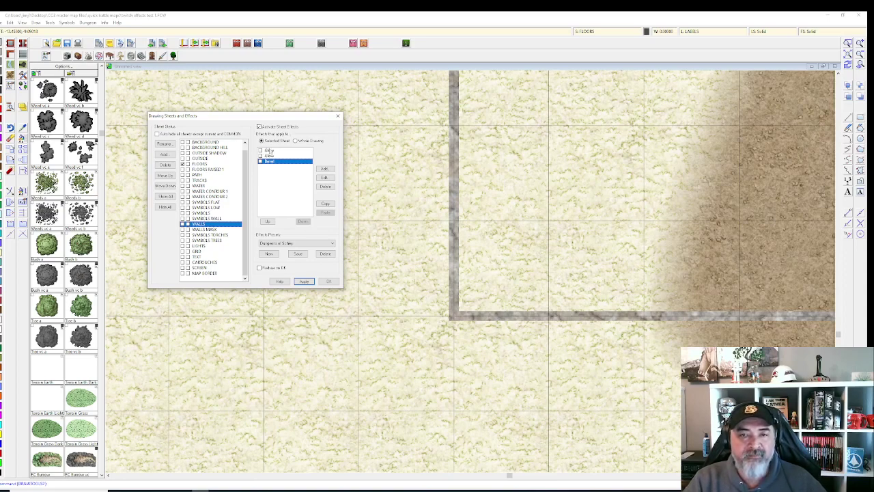
click(269, 150)
click(260, 150)
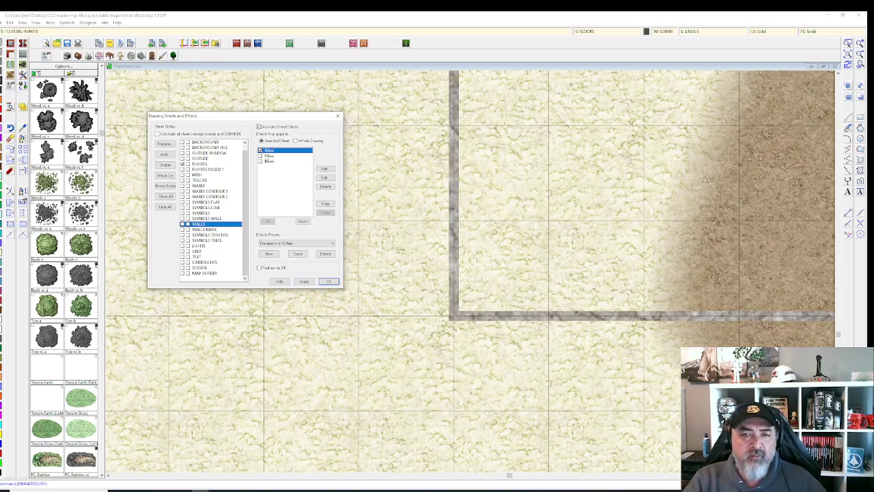
click(304, 282)
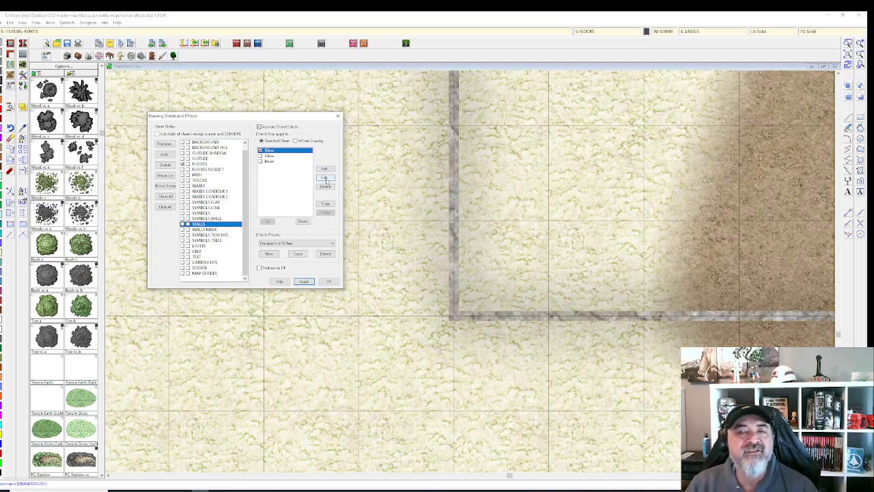
Step: Show the first WALLS Glow effect's settings beside the sheets dialog
click(326, 179)
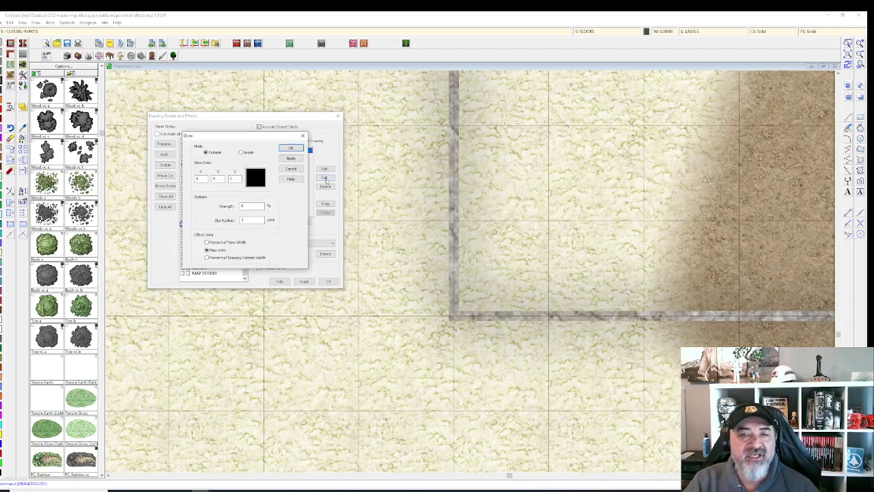
click(304, 136)
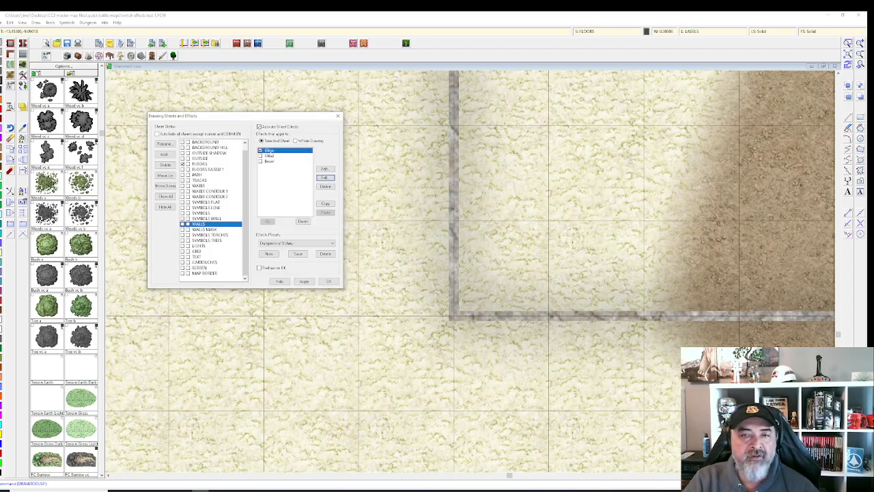
click(325, 178)
drag(243, 119, 433, 116)
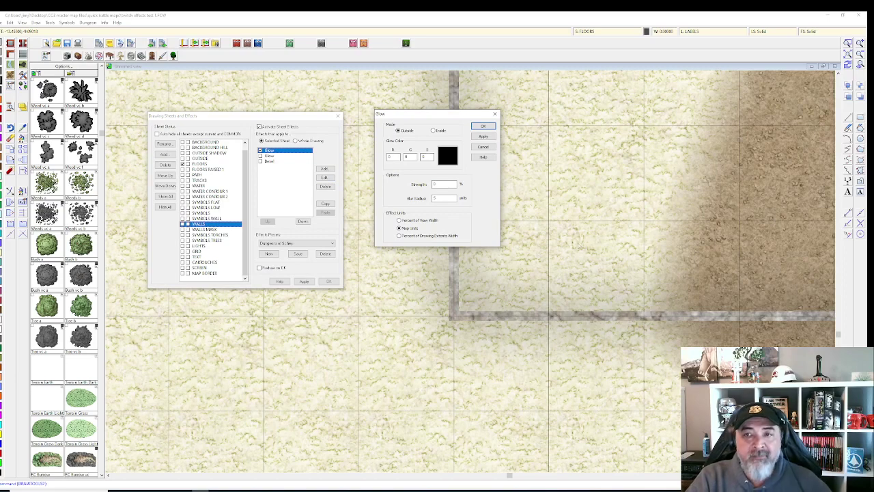
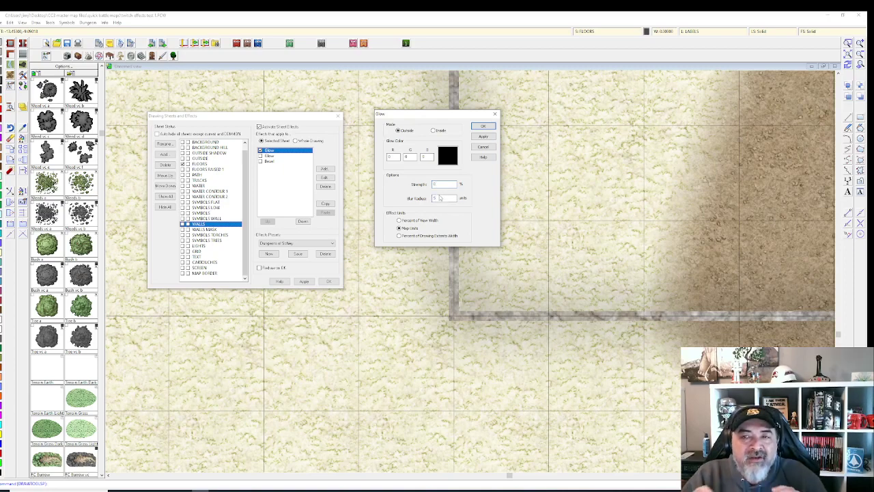
Step: Edit the Blur Radius of the first WALLS Glow and confirm its settings
double_click(441, 198)
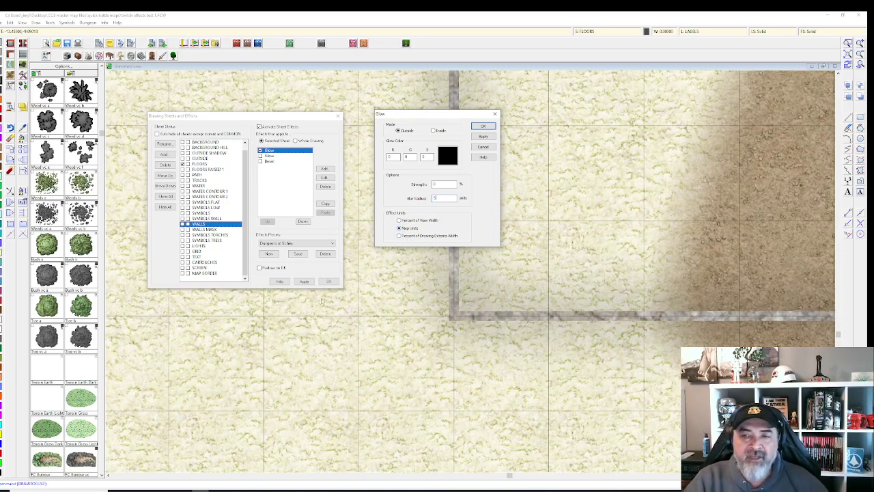
click(484, 125)
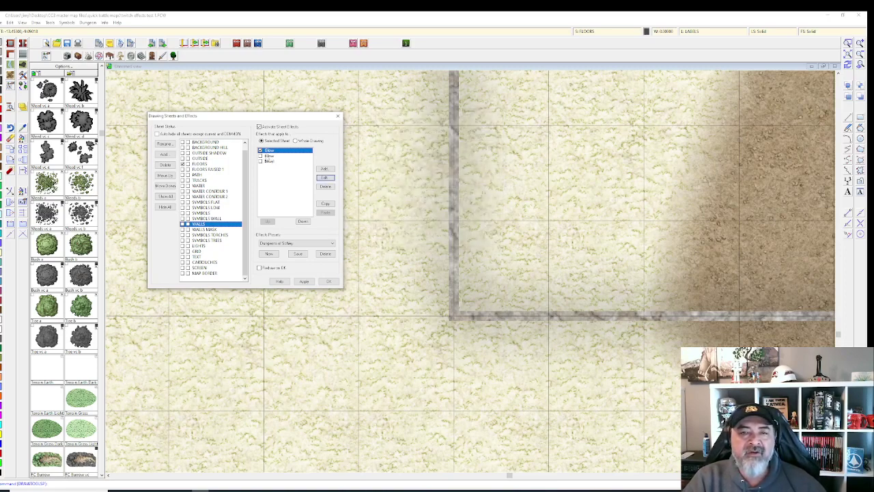
Step: Switch on and apply the second WALLS Glow, then review its black outside glow settings
click(260, 155)
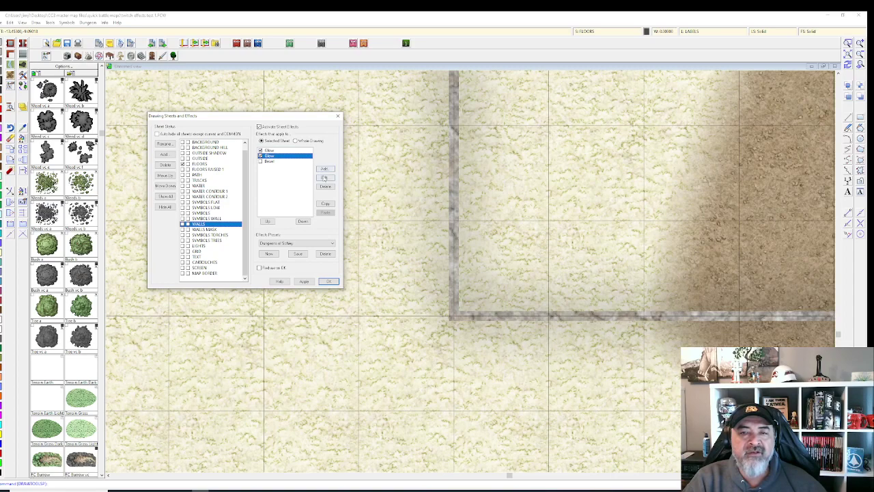
click(305, 280)
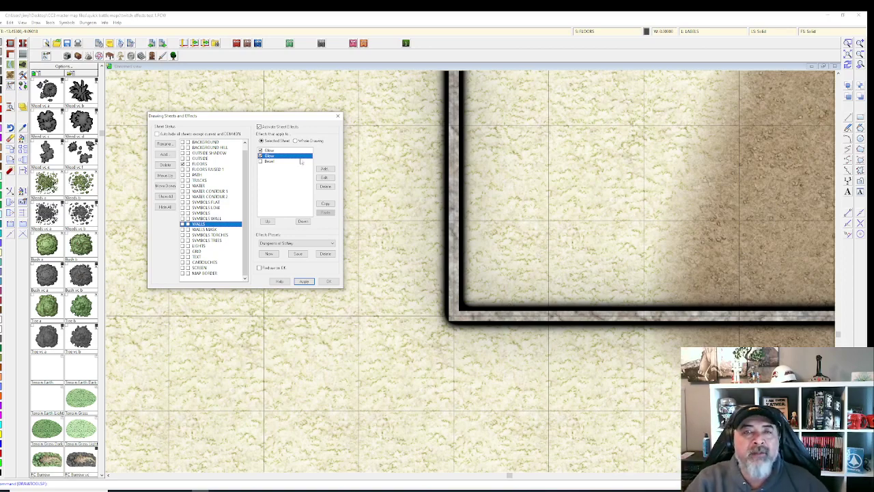
click(267, 162)
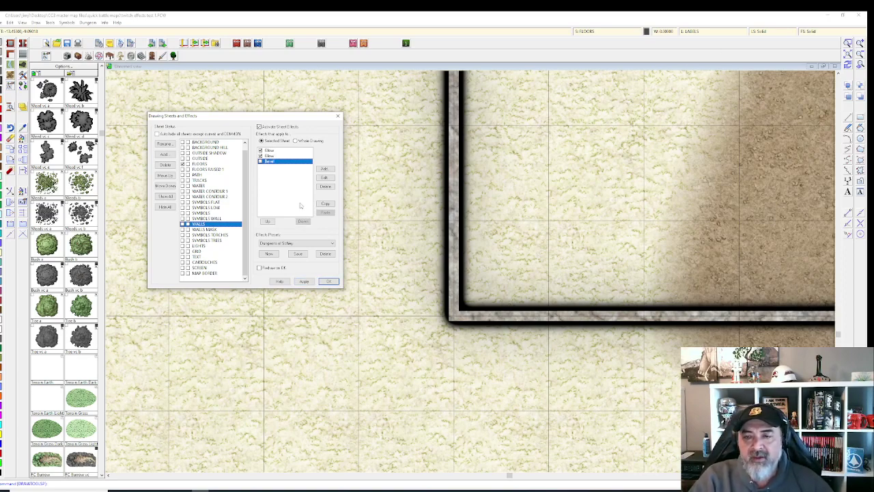
click(284, 157)
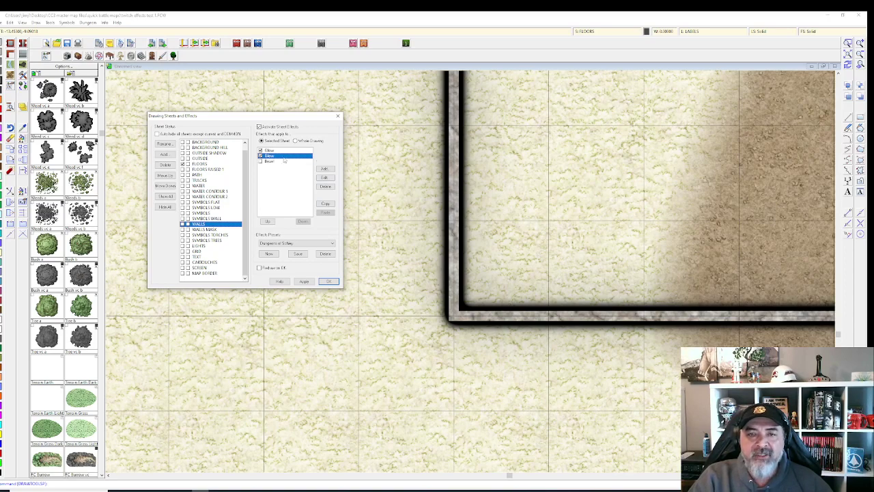
click(324, 177)
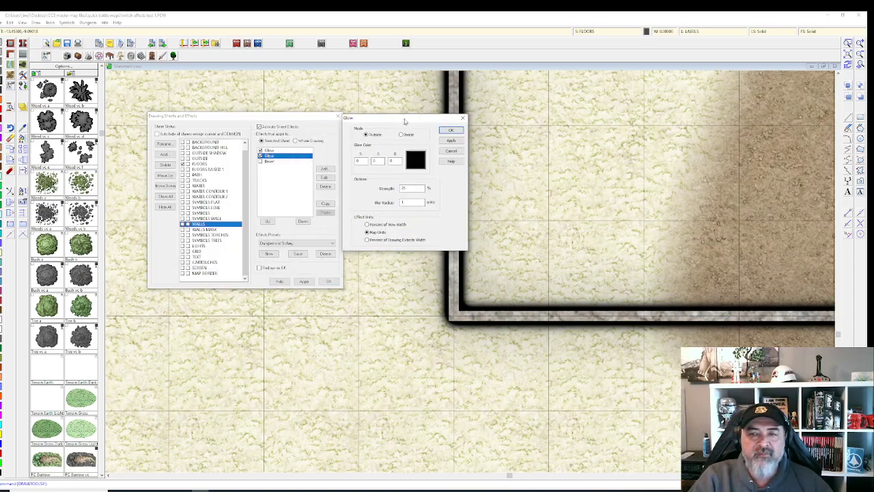
drag(246, 137, 434, 113)
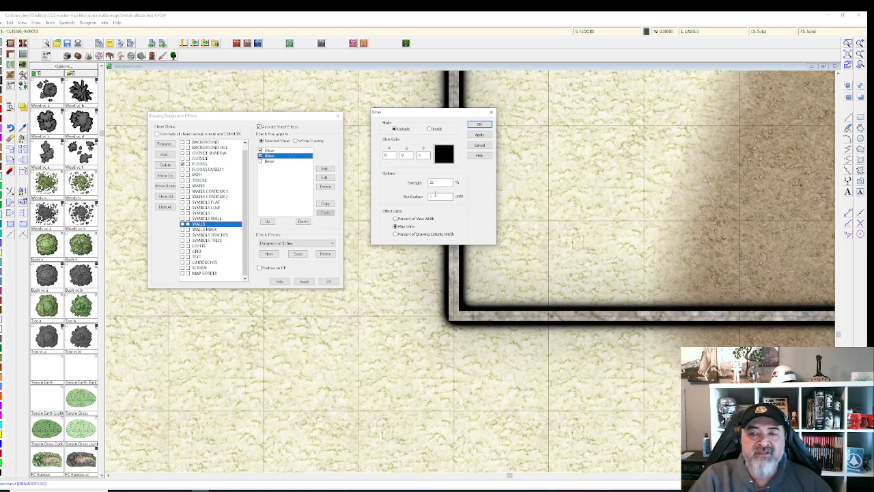
click(480, 124)
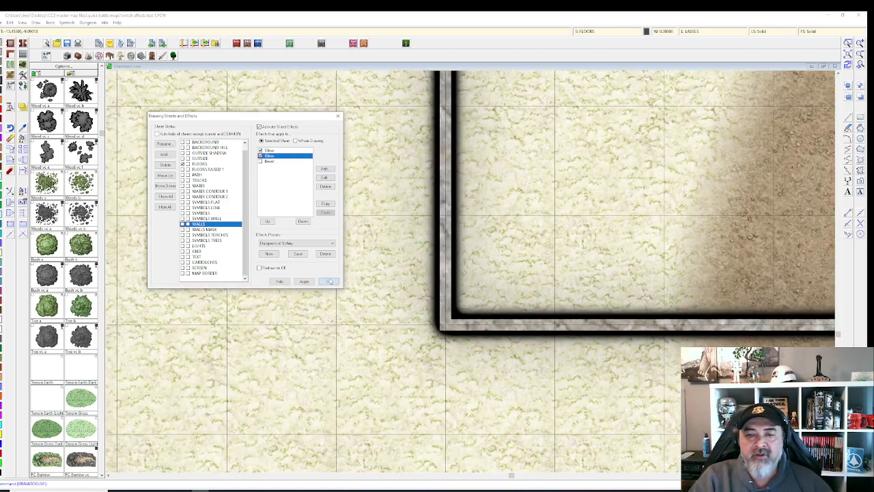
click(329, 281)
scroll(465, 275, up, 3)
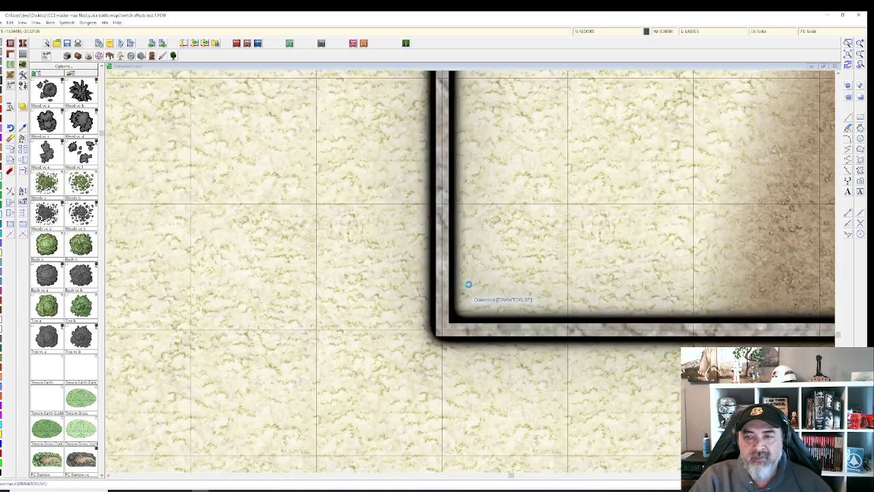
scroll(465, 275, up, 2)
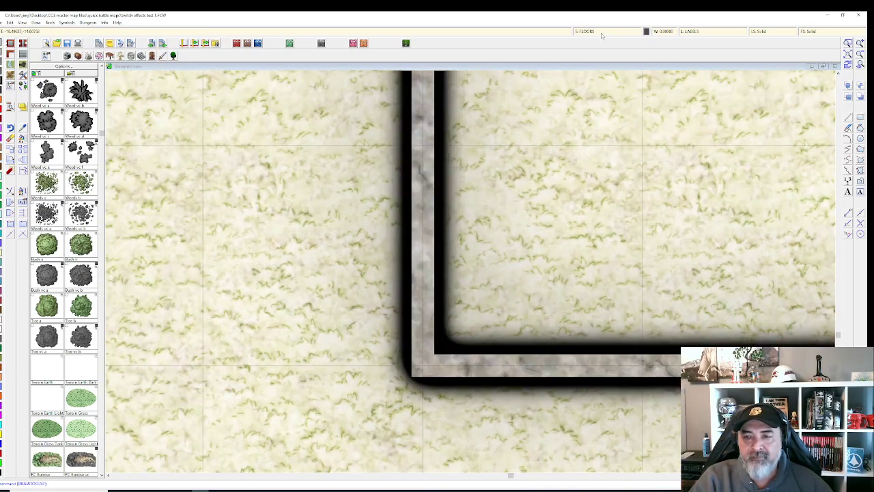
click(600, 31)
drag(474, 165, 273, 91)
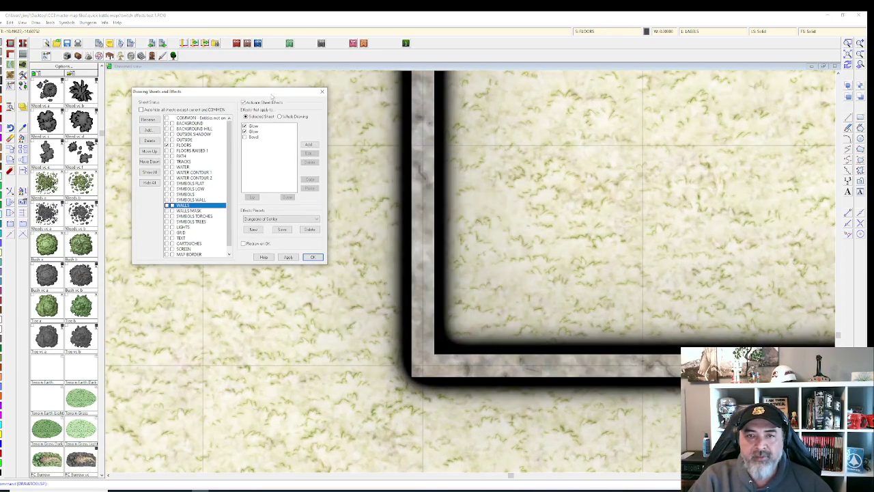
click(260, 126)
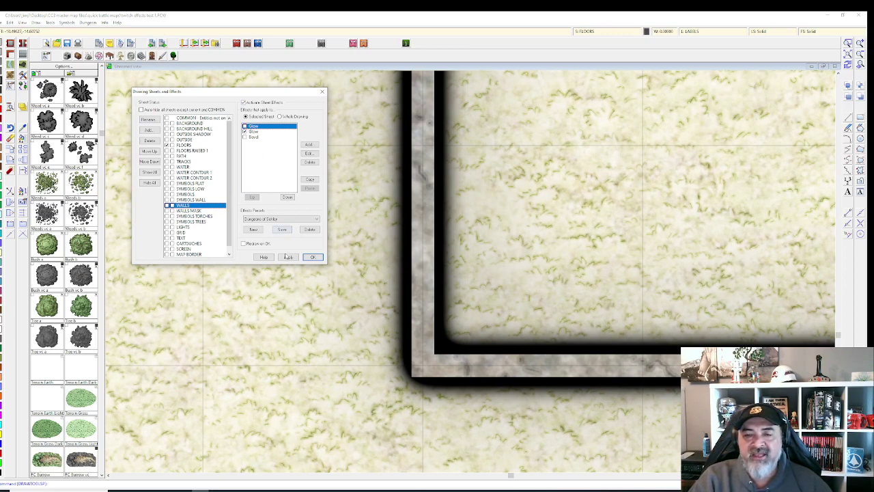
click(288, 256)
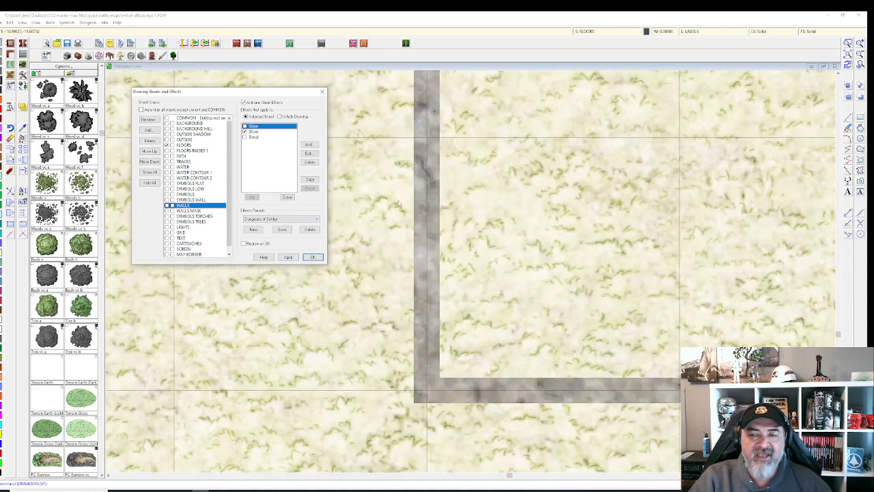
scroll(406, 209, down, 1)
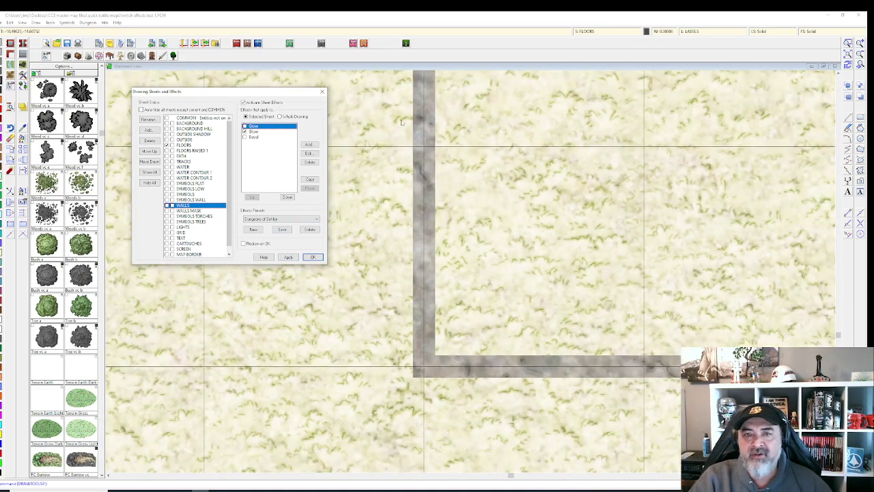
click(288, 257)
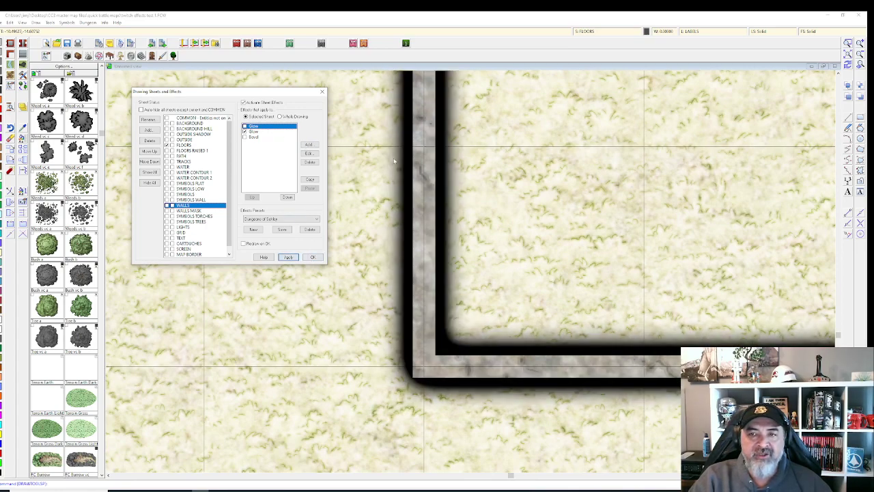
click(245, 127)
click(244, 127)
click(287, 256)
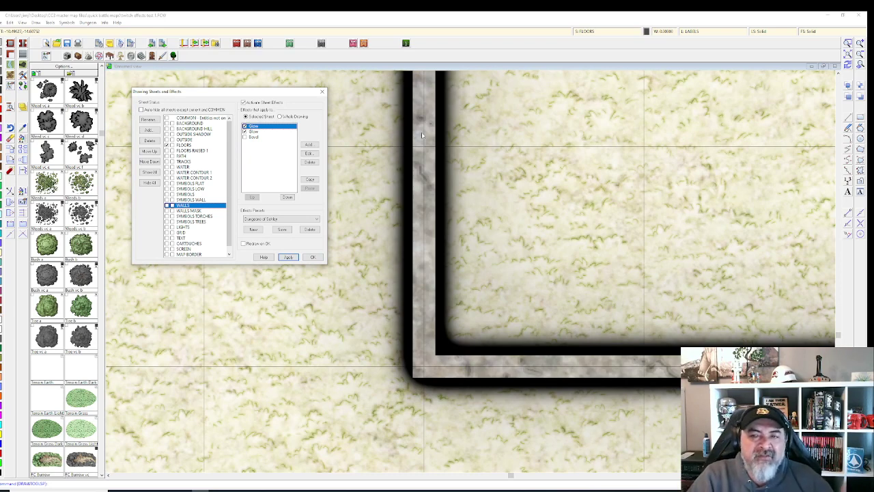
click(244, 137)
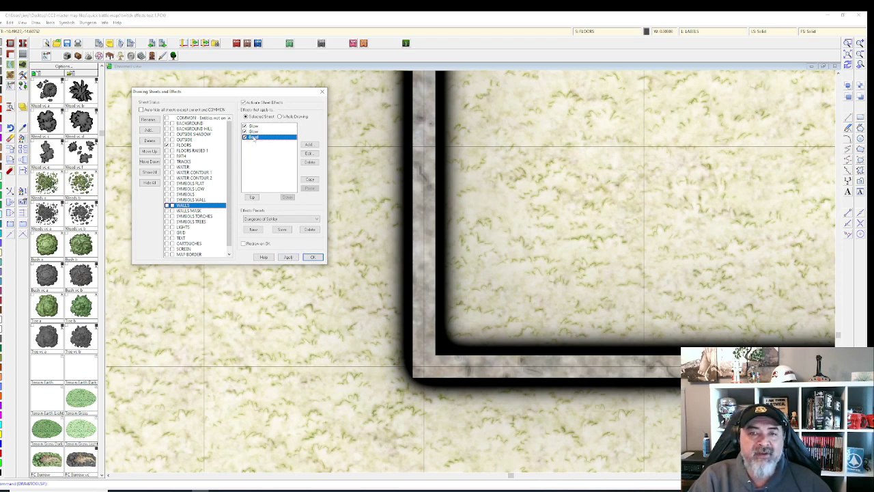
click(245, 138)
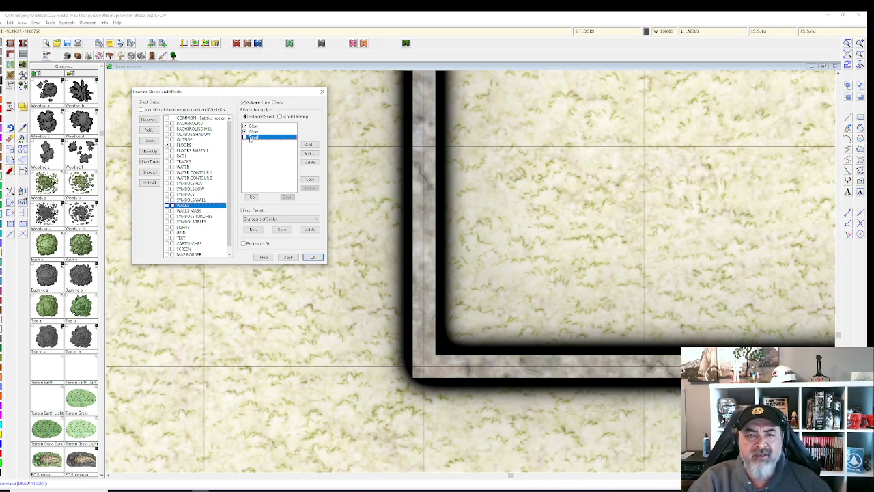
Step: Check the Bevel's Length, Strength and Fade, then enable and apply Bevel on WALLS
click(308, 153)
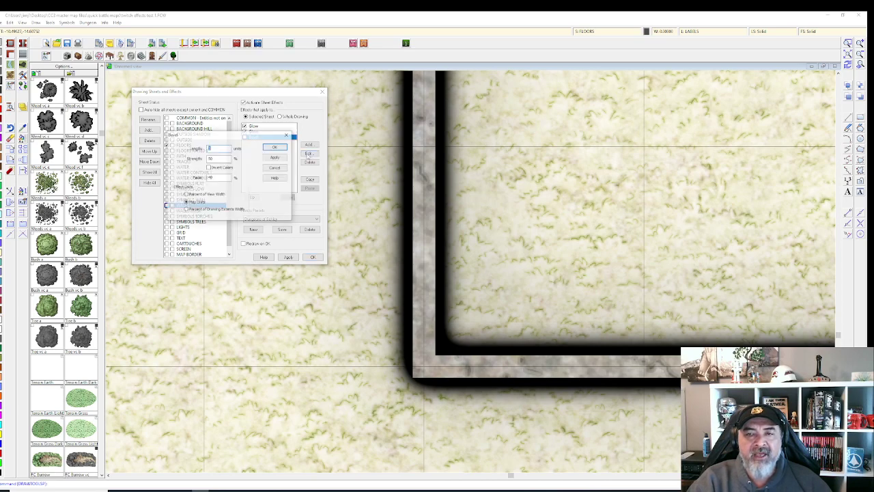
drag(231, 138, 526, 116)
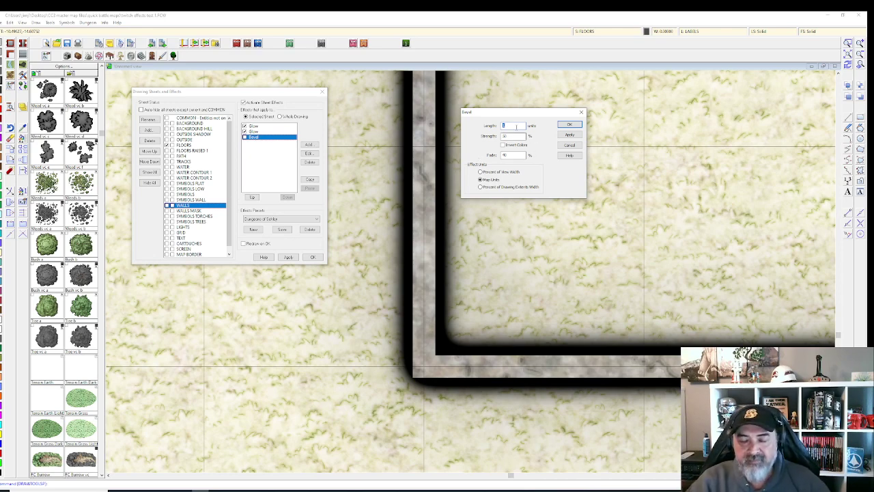
click(569, 126)
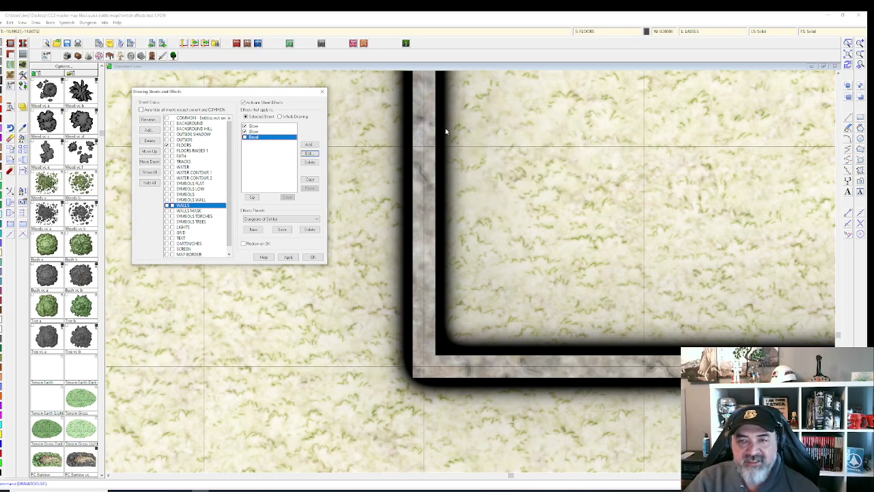
click(244, 137)
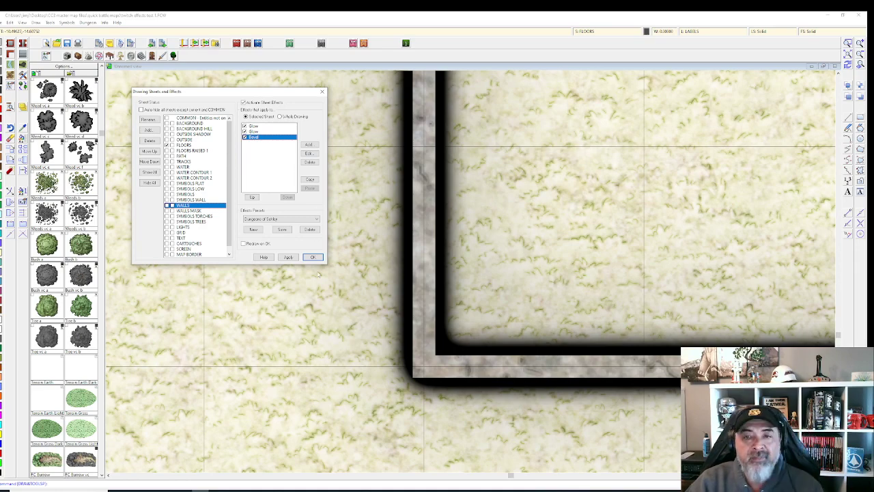
click(287, 257)
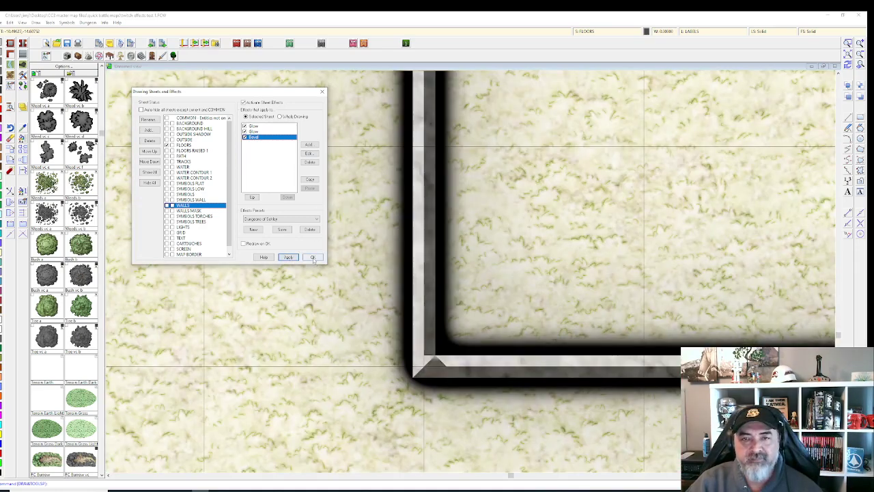
click(312, 257)
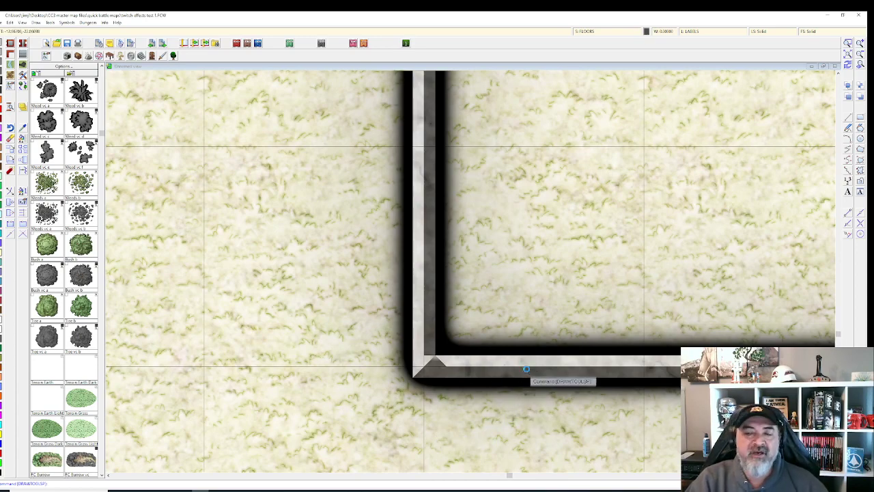
scroll(525, 369, down, 2)
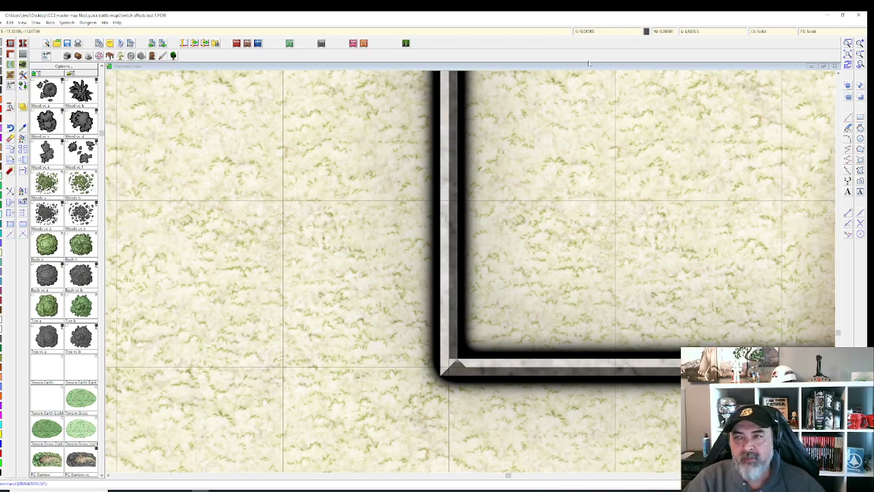
Step: Turn off all WALLS sheet effects and compare the map without them
click(607, 32)
click(444, 176)
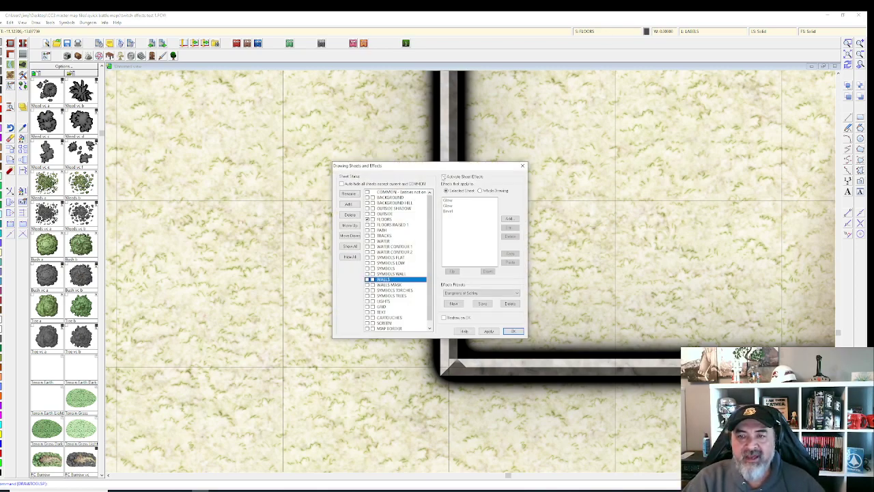
click(489, 332)
click(513, 331)
scroll(528, 173, down, 3)
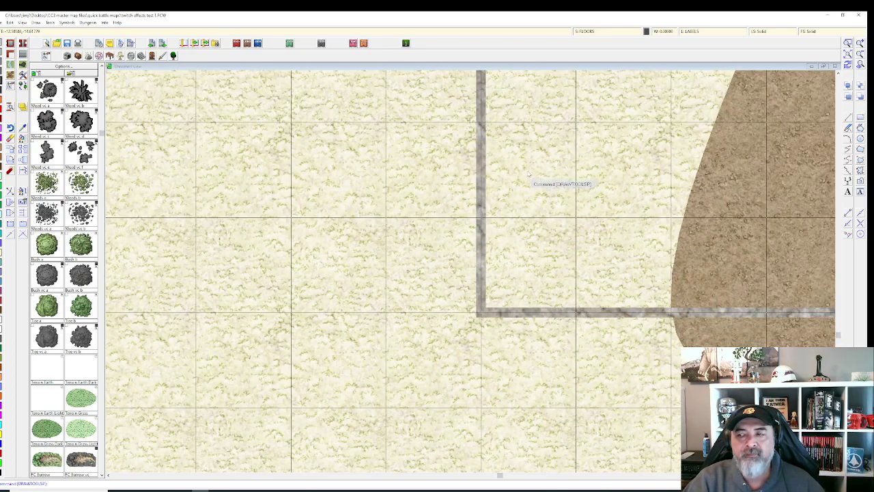
scroll(529, 175, down, 5)
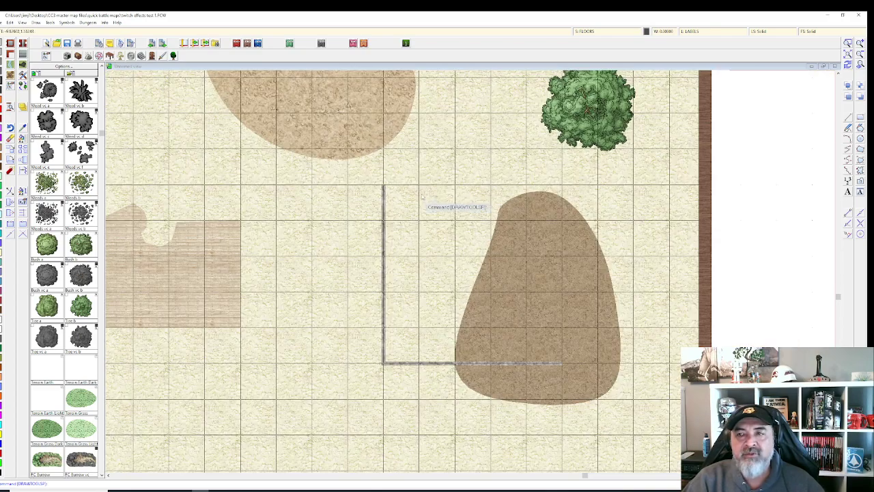
scroll(422, 196, up, 5)
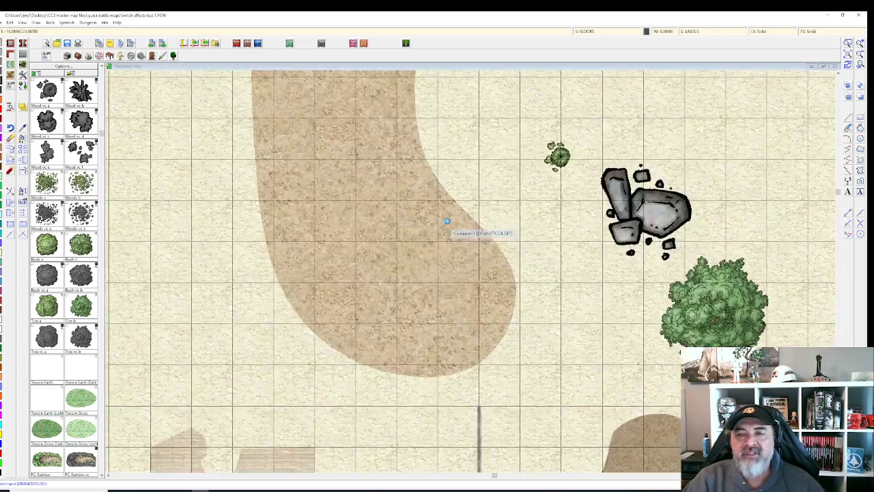
scroll(446, 221, up, 2)
Step: Restore and apply the WALLS effects, then view the OUTSIDE sheet's Edge Fade, Inner effect
click(610, 32)
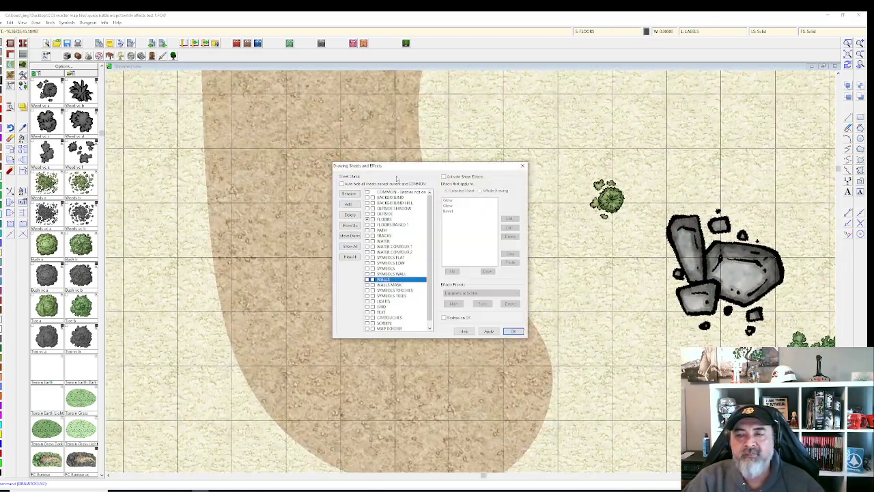
click(444, 177)
click(489, 330)
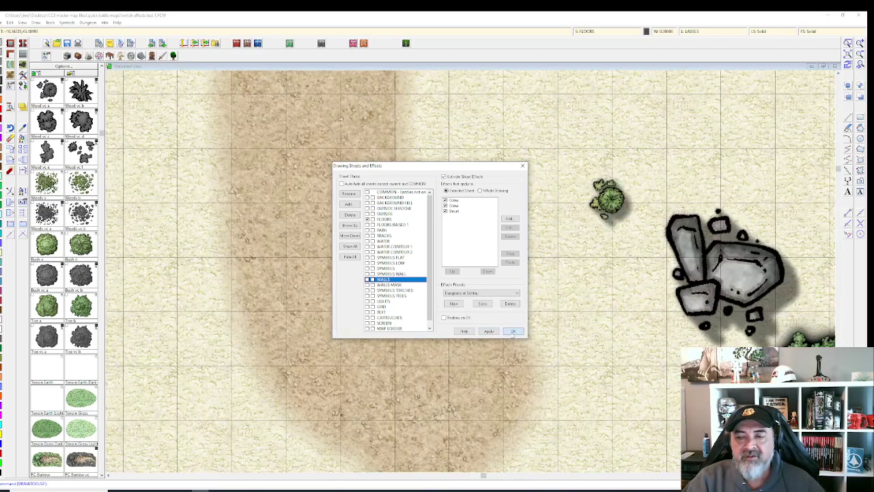
click(513, 331)
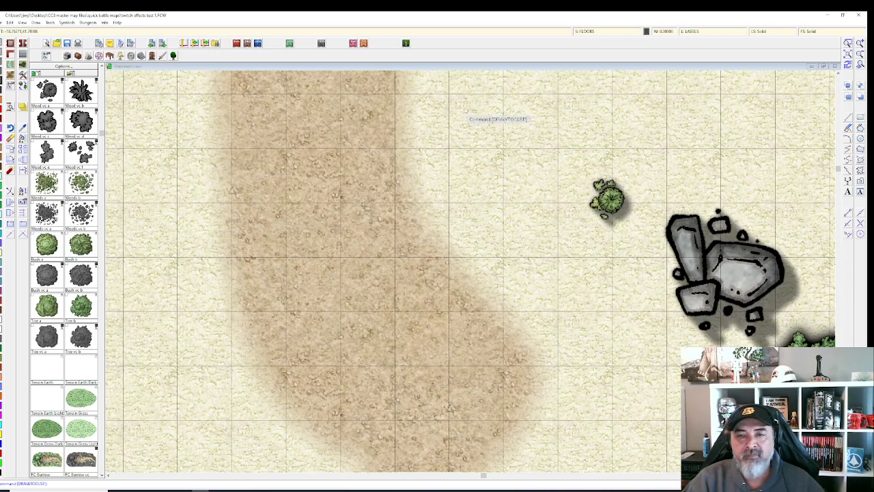
click(587, 32)
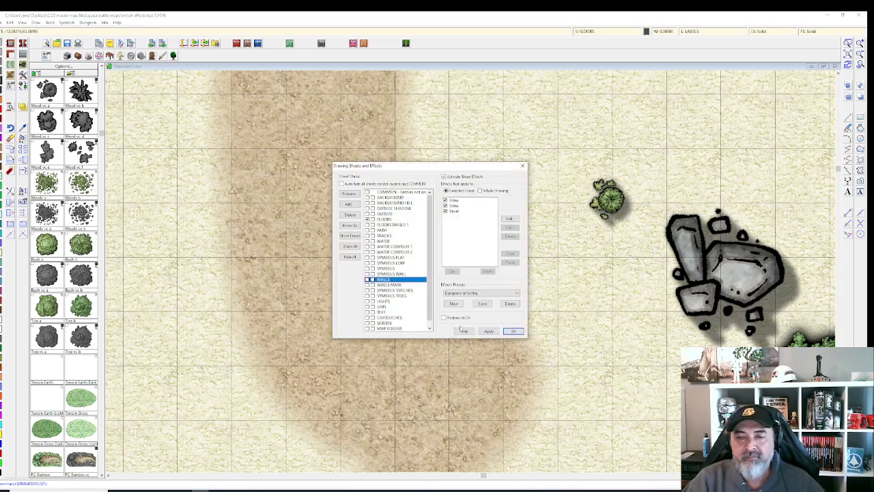
drag(402, 214, 403, 214)
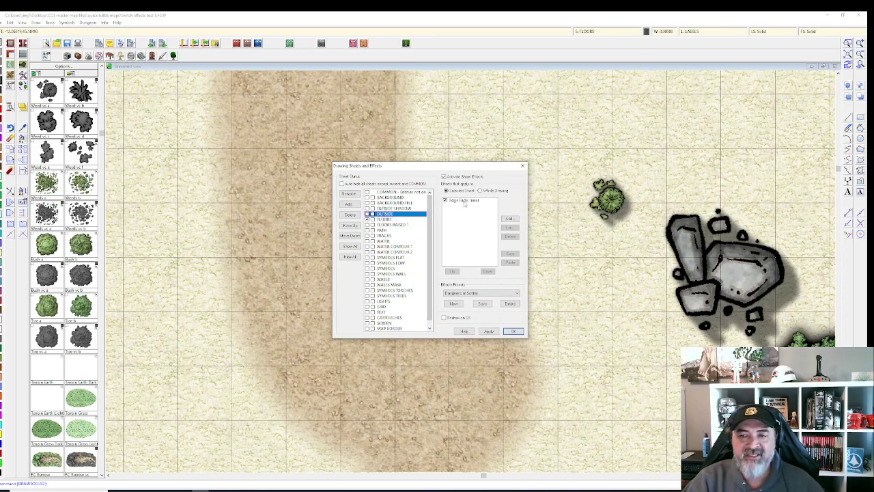
Step: Toggle the OUTSIDE sheet's Edge Fade, Inner off and back on to compare the path
click(444, 200)
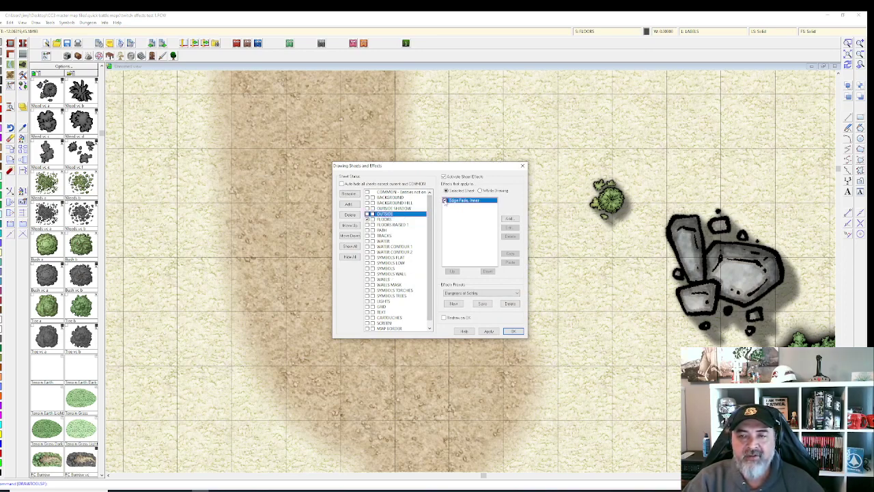
click(494, 330)
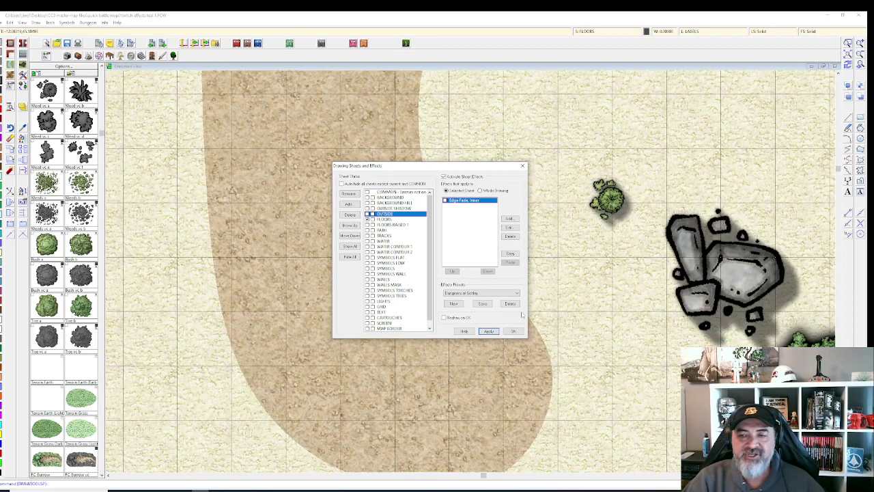
click(446, 201)
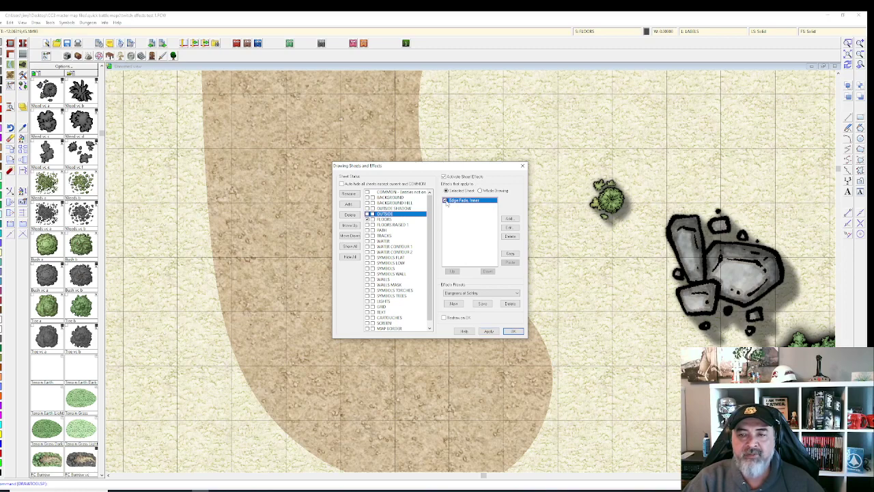
click(482, 332)
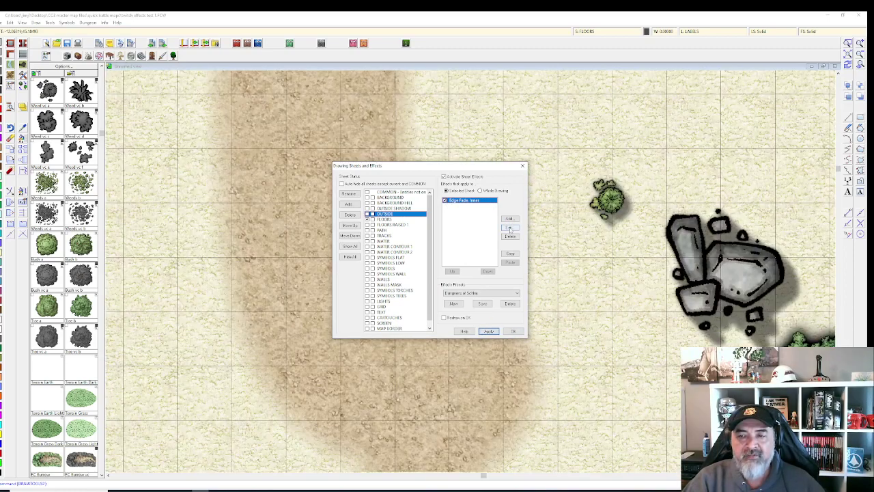
Step: Inspect the Edge Fade, Inner settings, then apply the sheet effects and close
click(509, 219)
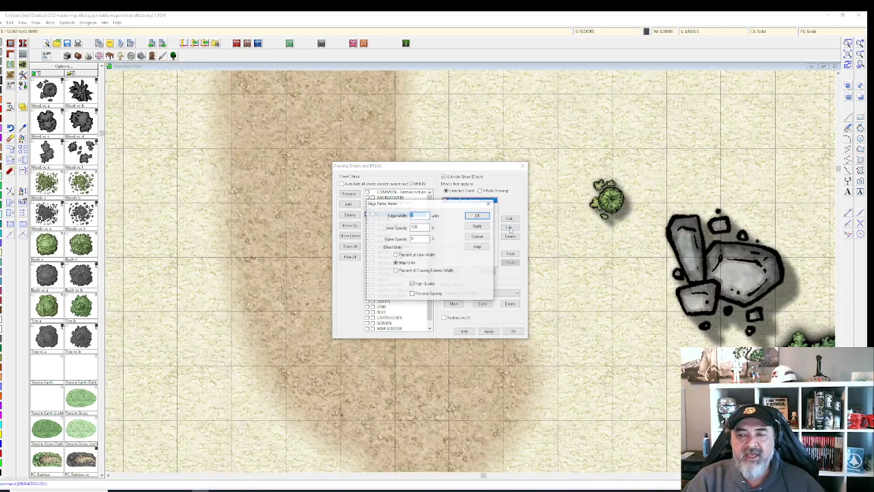
drag(439, 208, 247, 176)
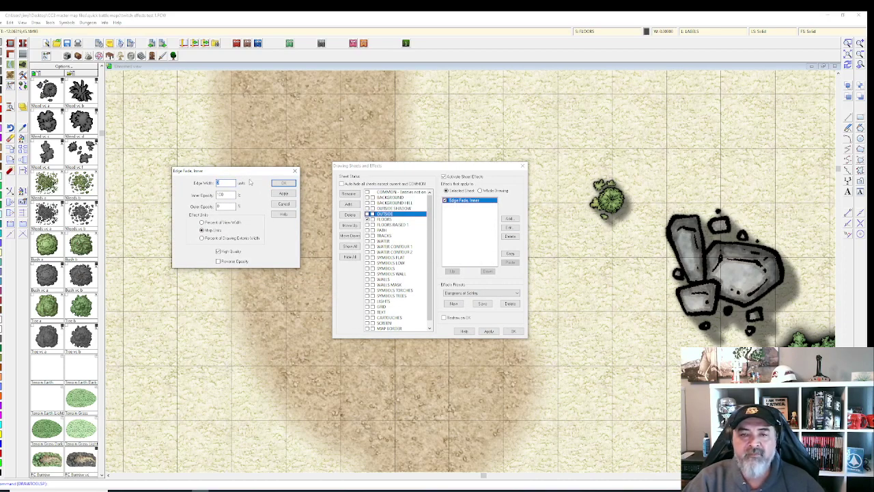
drag(245, 174, 249, 181)
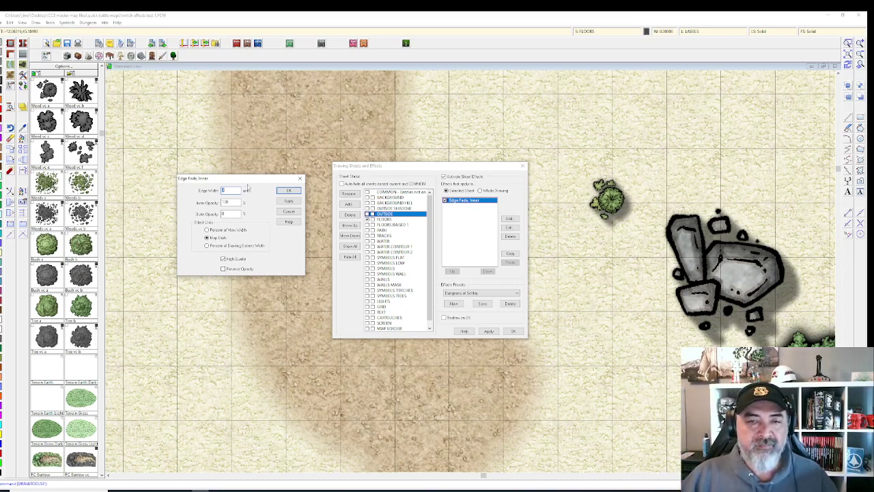
click(288, 190)
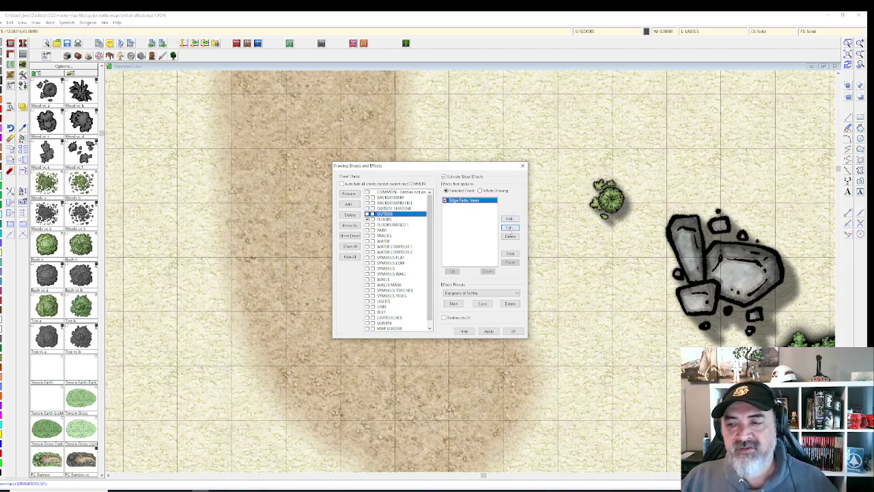
click(511, 227)
mouse_move(439, 211)
mouse_down()
mouse_move(279, 167)
mouse_move(248, 173)
mouse_up()
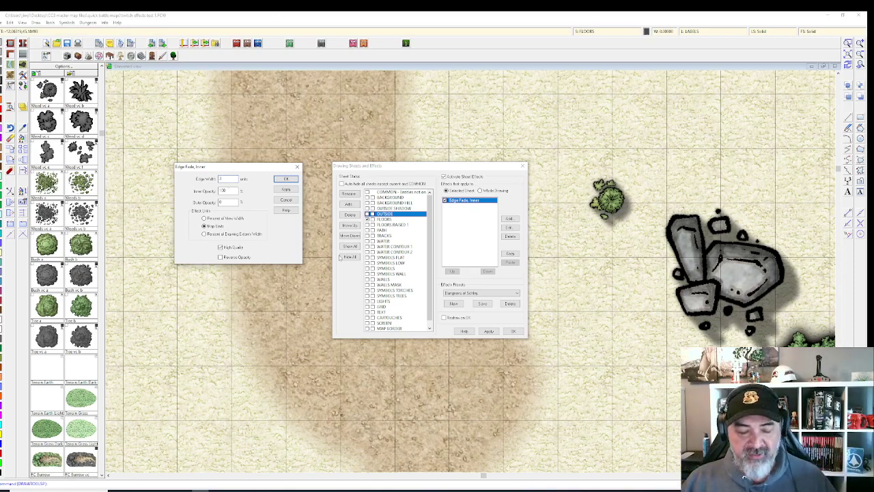
key(Return)
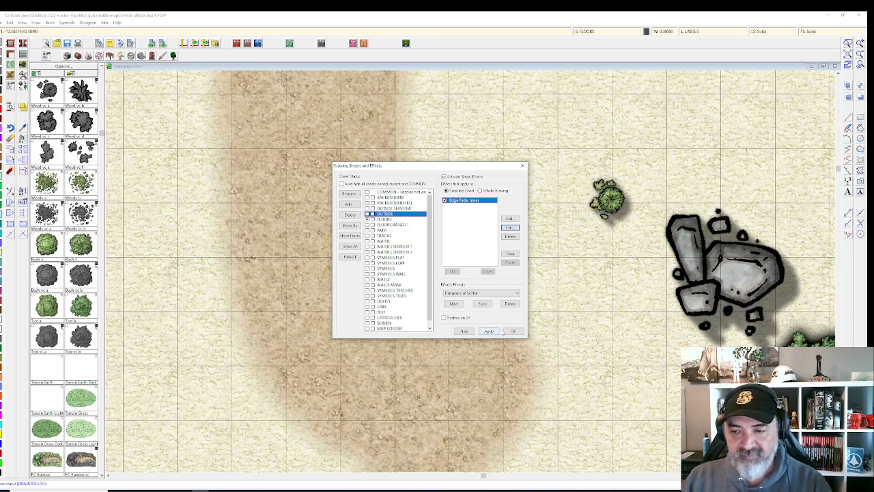
click(489, 330)
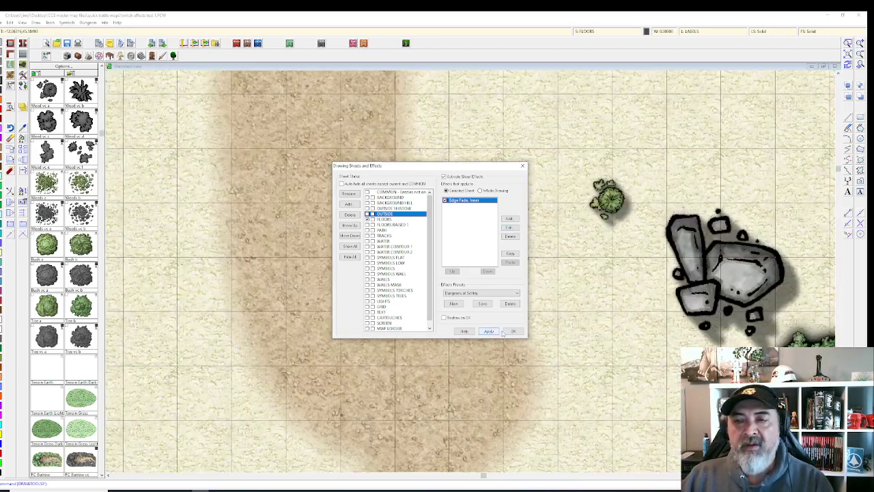
click(512, 330)
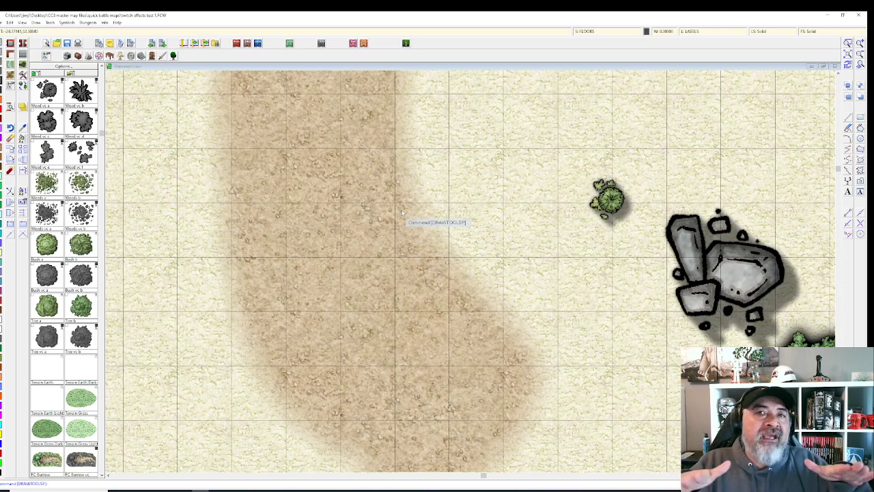
click(629, 33)
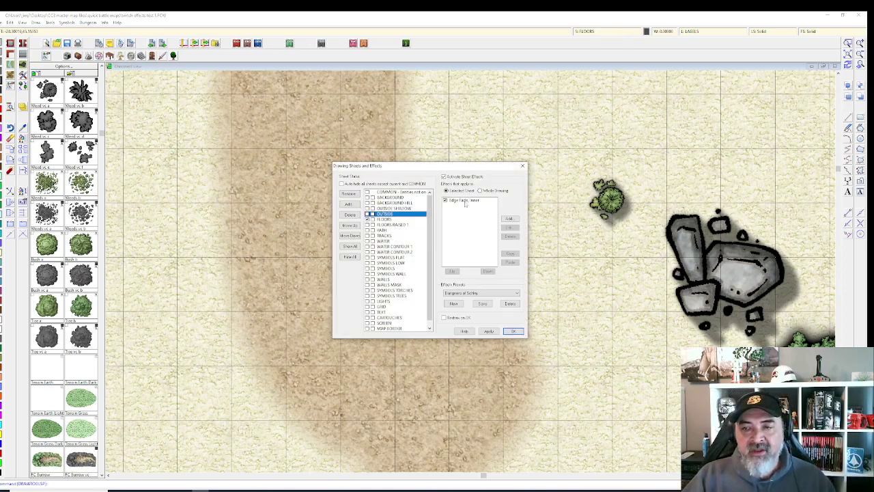
click(466, 200)
click(509, 227)
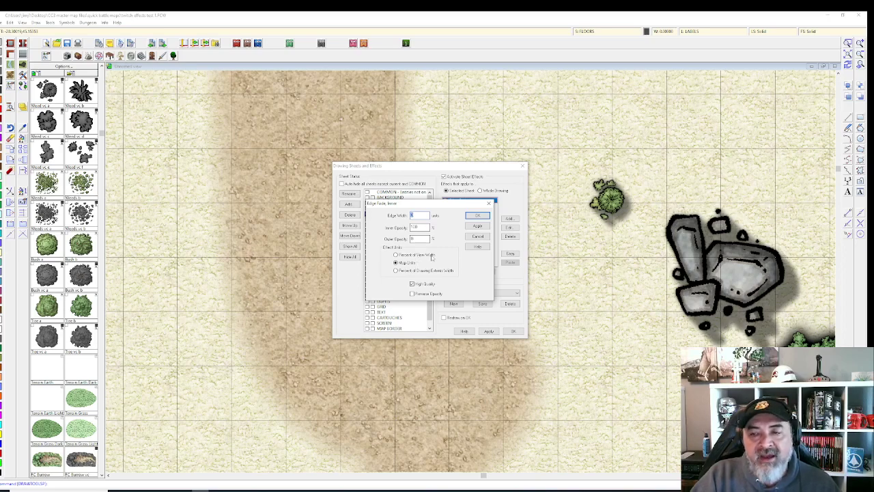
click(477, 215)
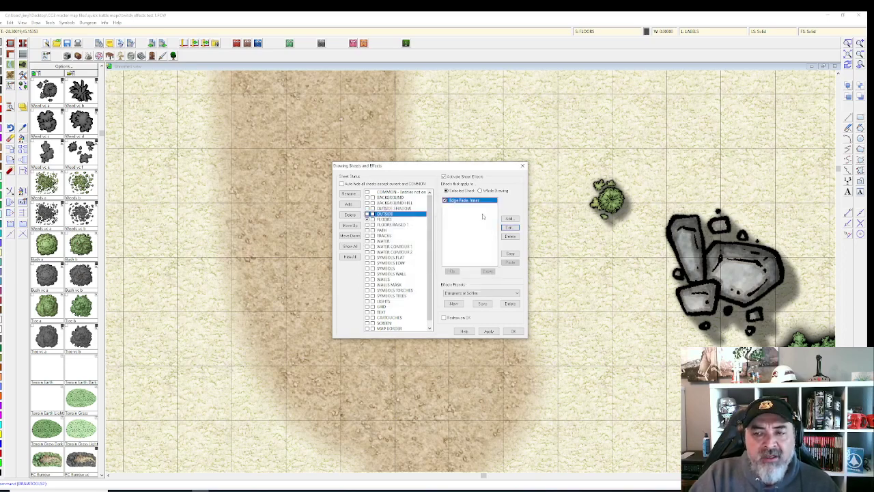
click(489, 330)
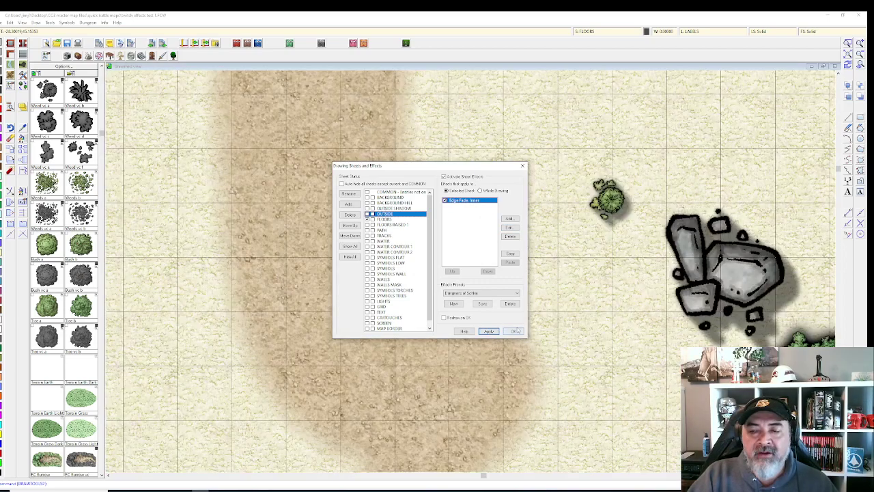
click(514, 331)
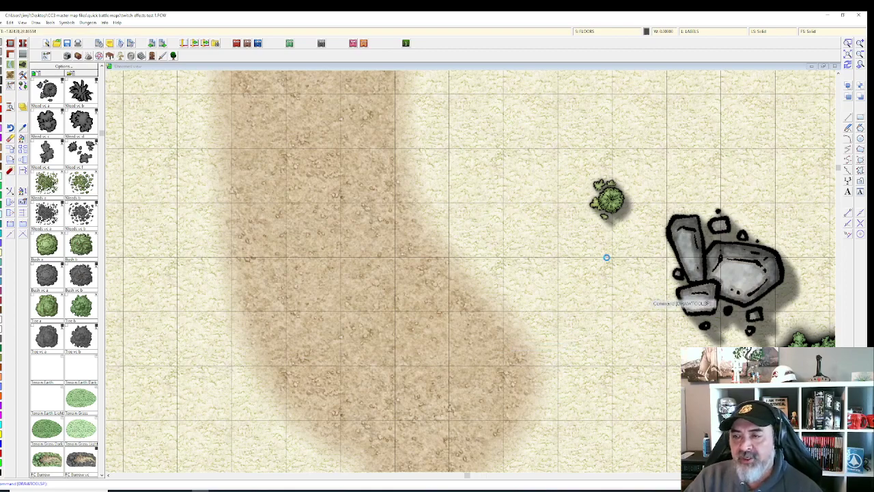
Step: Zoom out over the battle map and reopen the Drawing Sheets and Effects list
scroll(606, 258, down, 1)
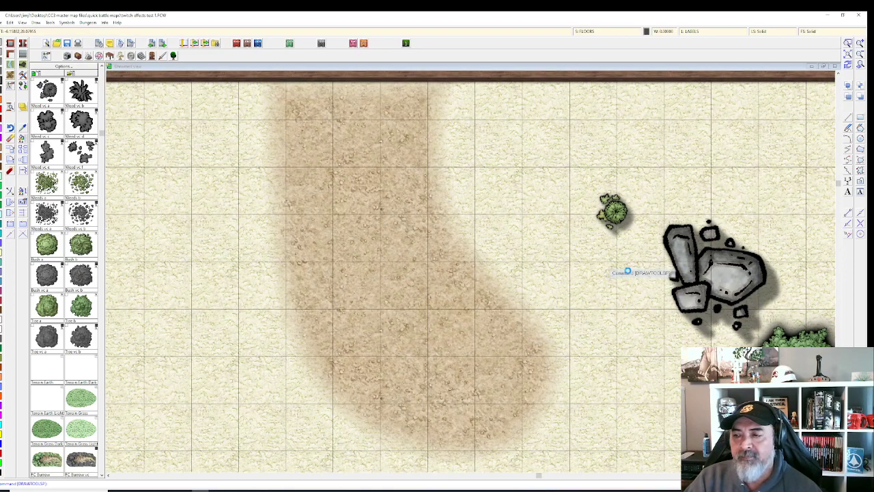
scroll(627, 271, down, 1)
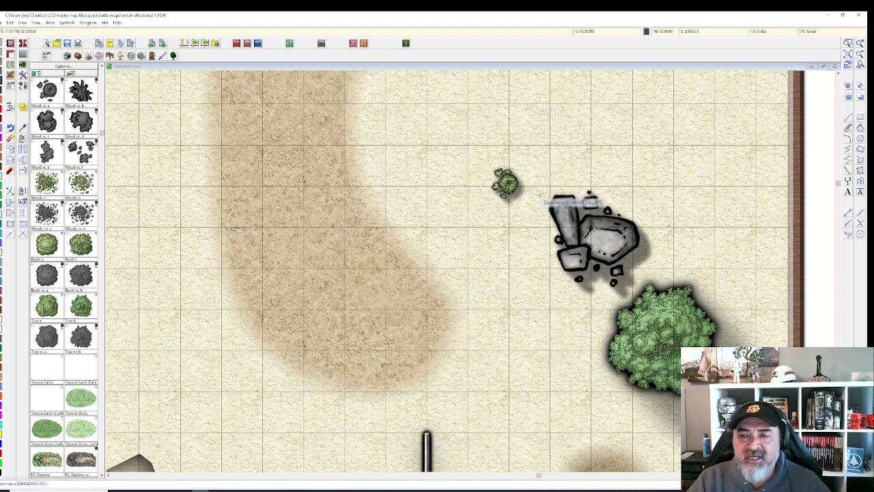
click(590, 32)
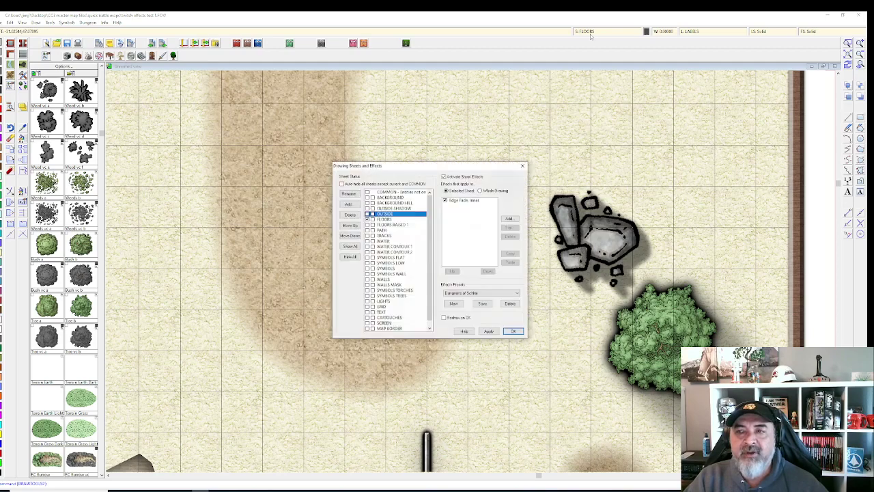
scroll(401, 299, down, 1)
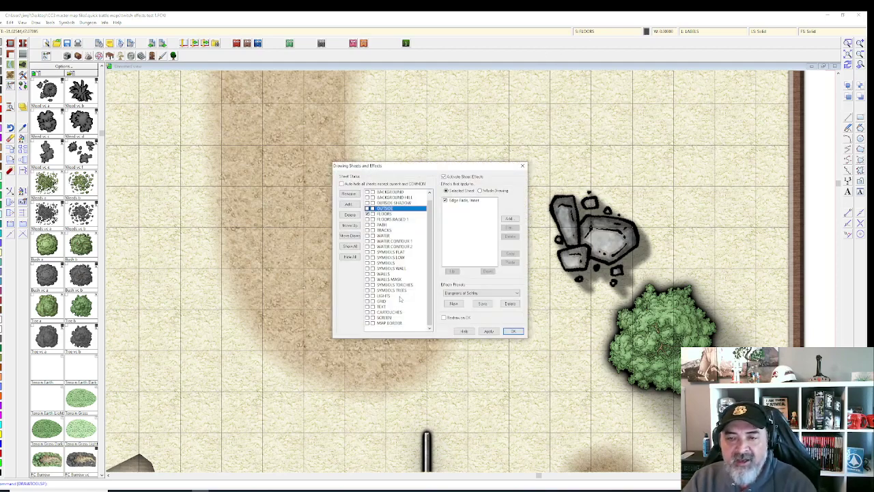
key(Escape)
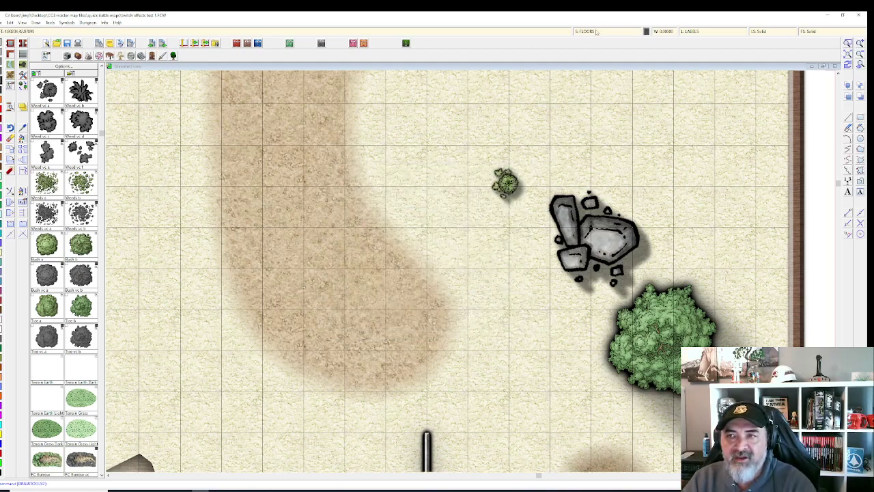
click(595, 32)
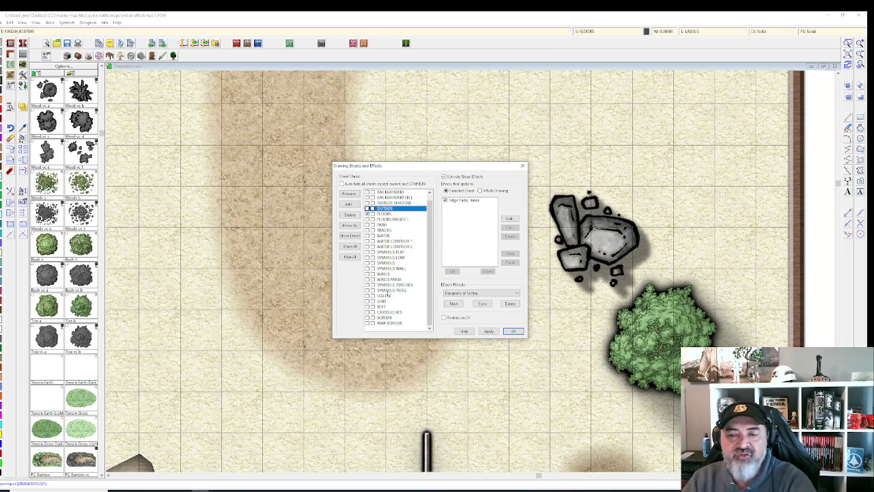
Step: Inspect the SYMBOLS TREES Glow settings, then select its Wall Shadow, Directional effect
click(388, 290)
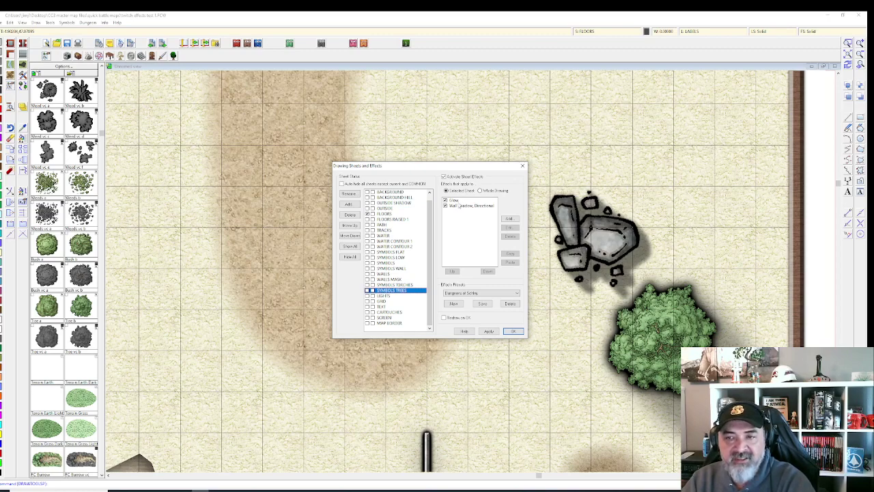
click(457, 200)
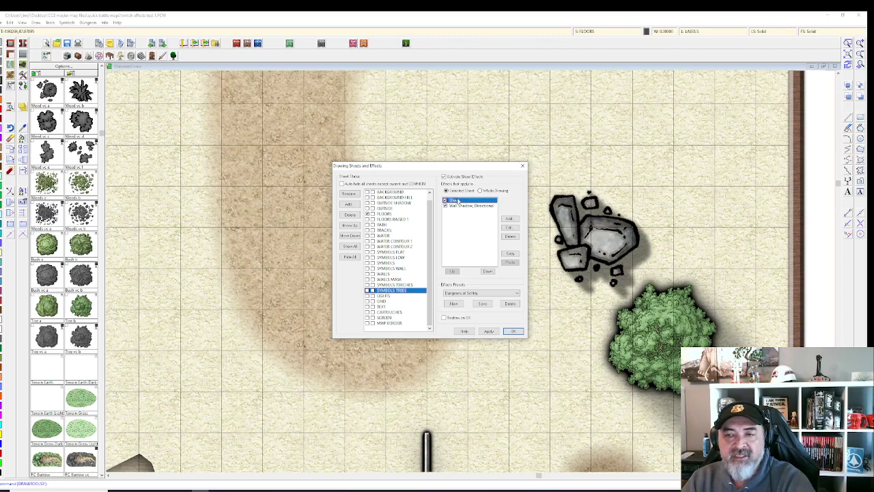
click(509, 228)
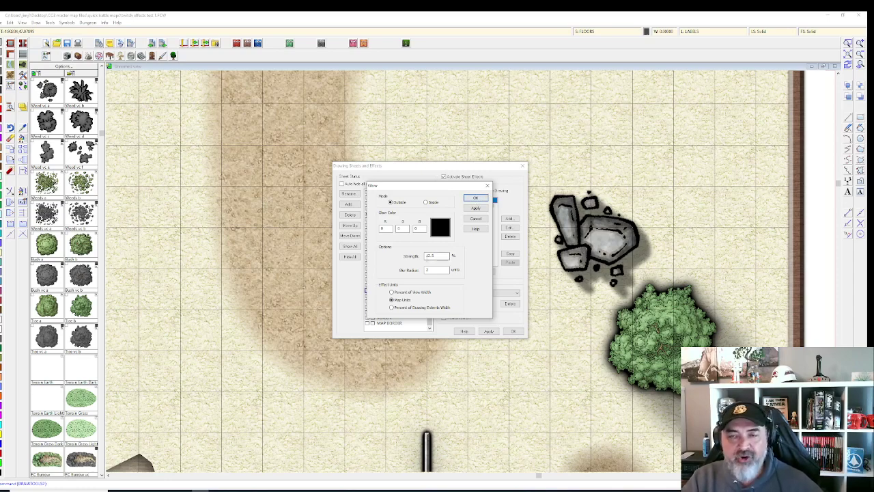
click(475, 198)
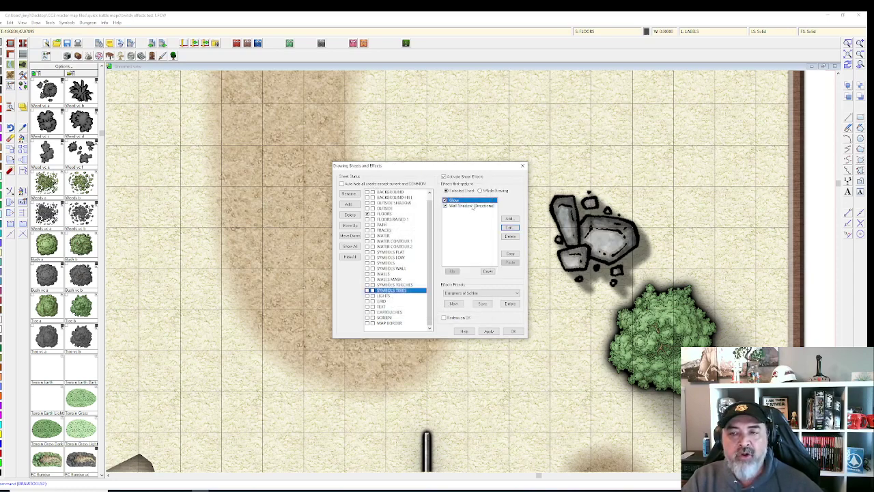
click(469, 206)
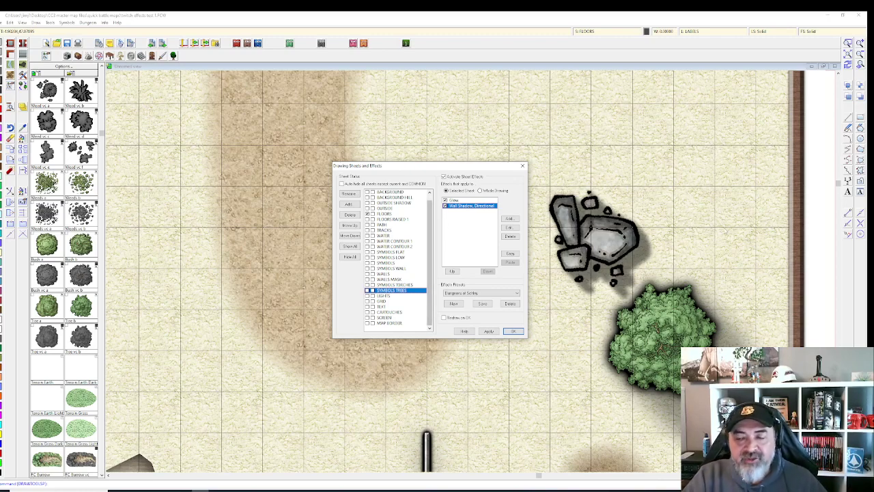
Step: Toggle Global Sun Direction off and back on for the trees' directional shadow, then apply
click(509, 227)
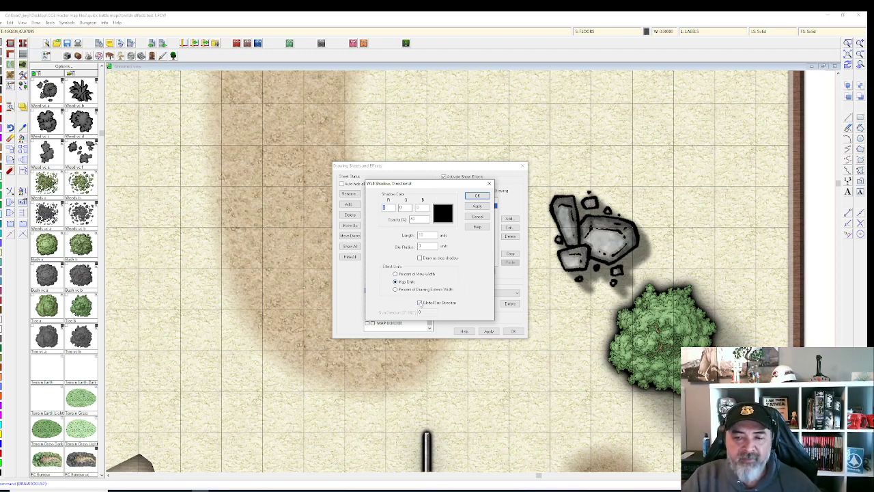
click(420, 302)
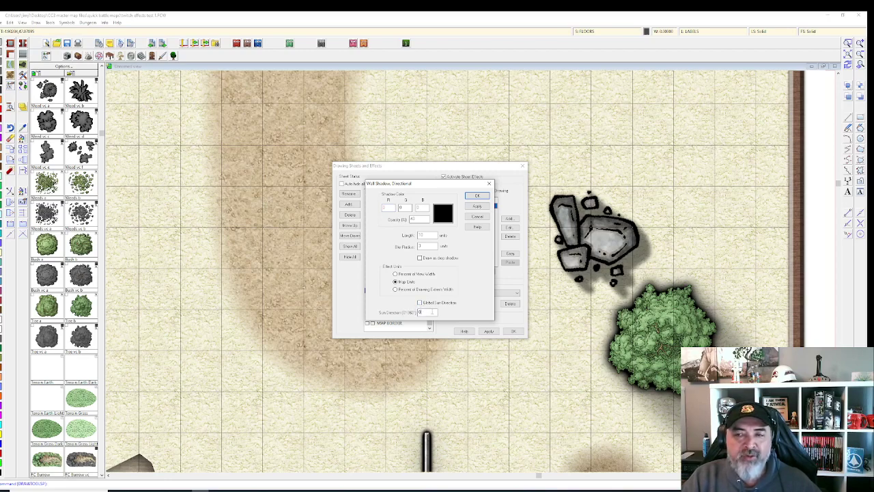
double_click(431, 312)
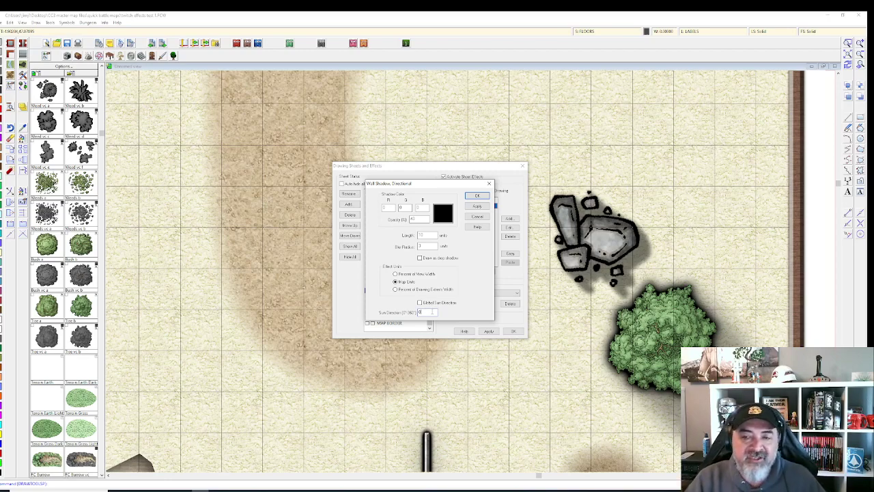
click(419, 302)
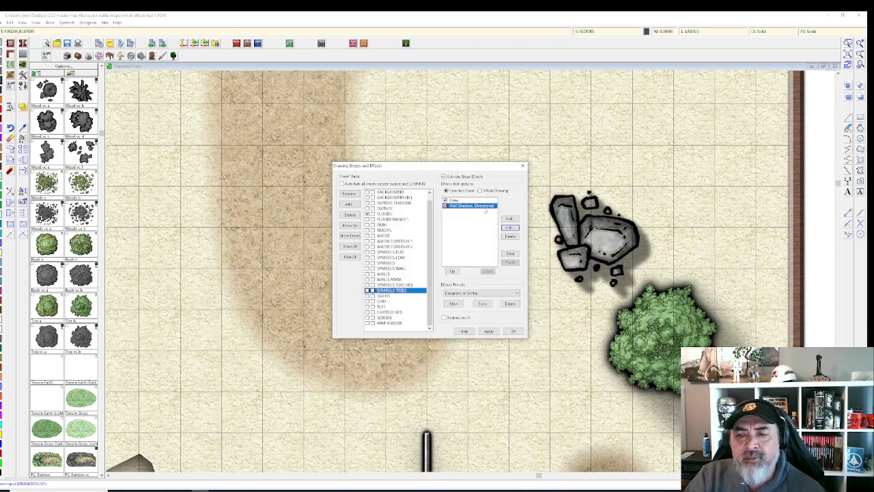
click(477, 195)
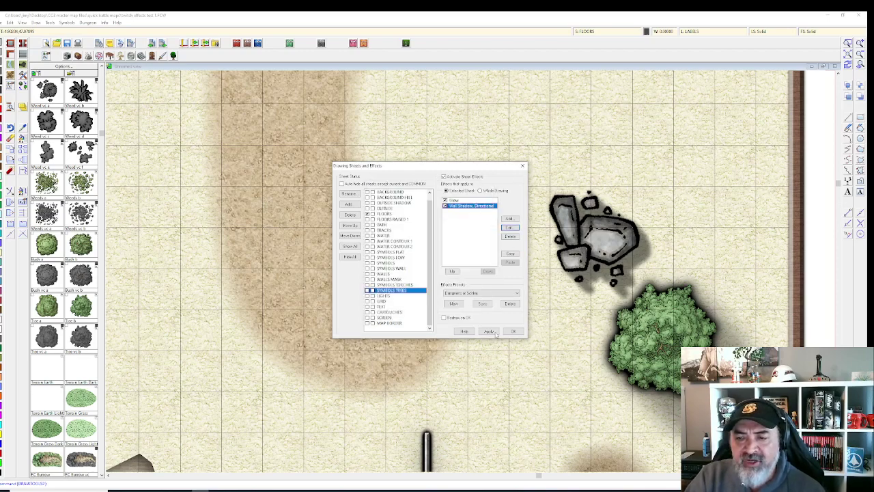
click(493, 332)
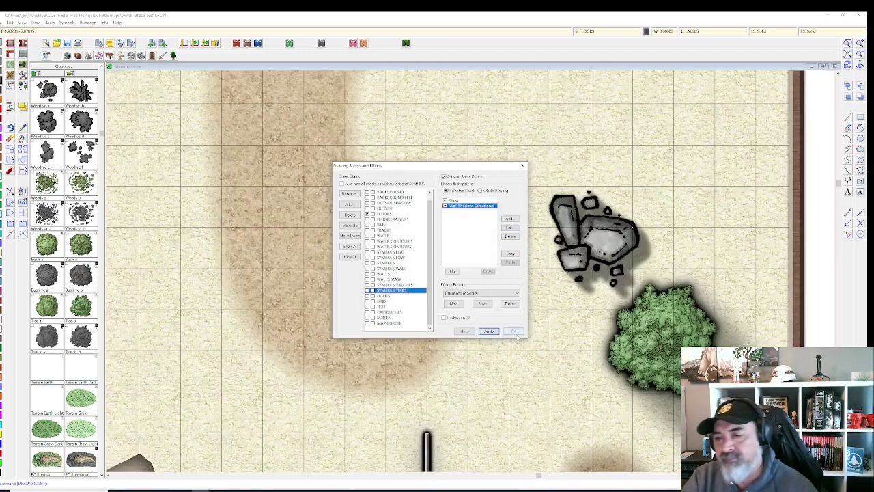
Step: Browse the WALLS, SYMBOLS FLAT and SYMBOLS LOW sheet effects, then close the settings
click(515, 332)
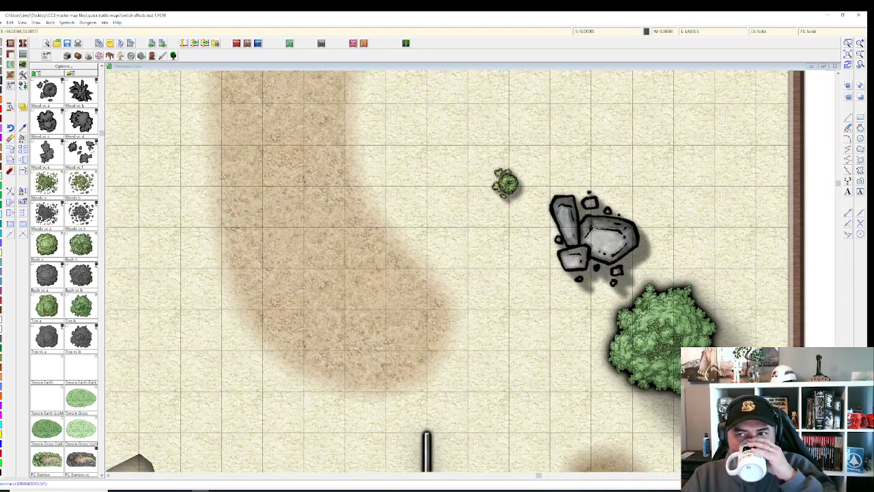
click(604, 31)
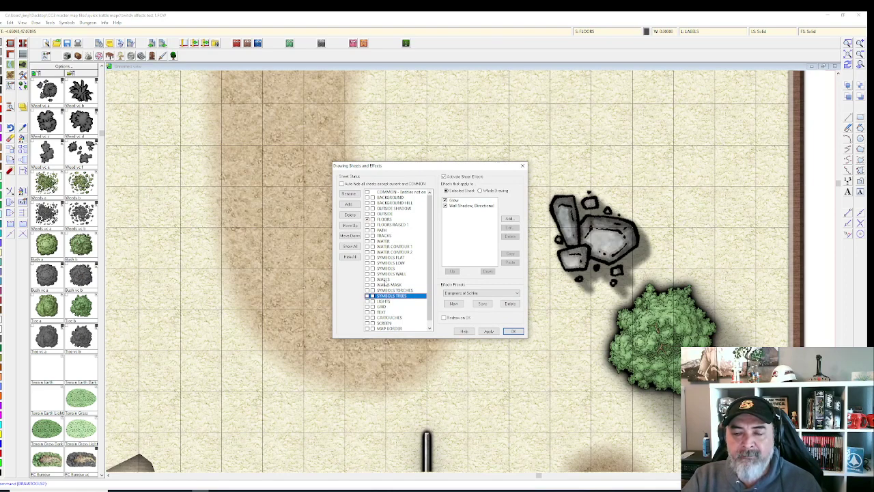
click(383, 279)
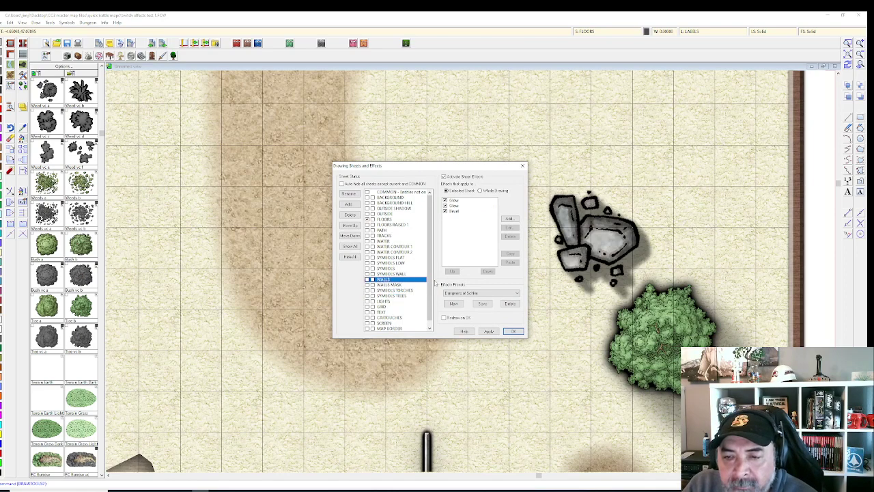
click(389, 257)
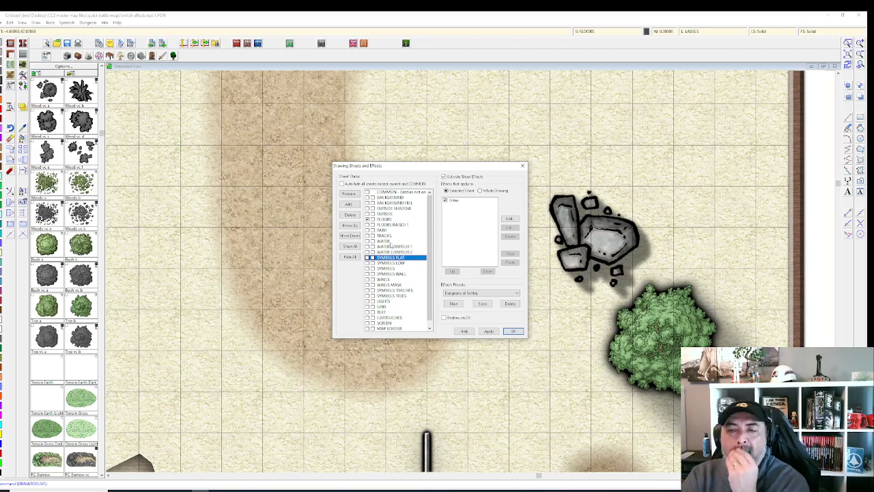
click(395, 263)
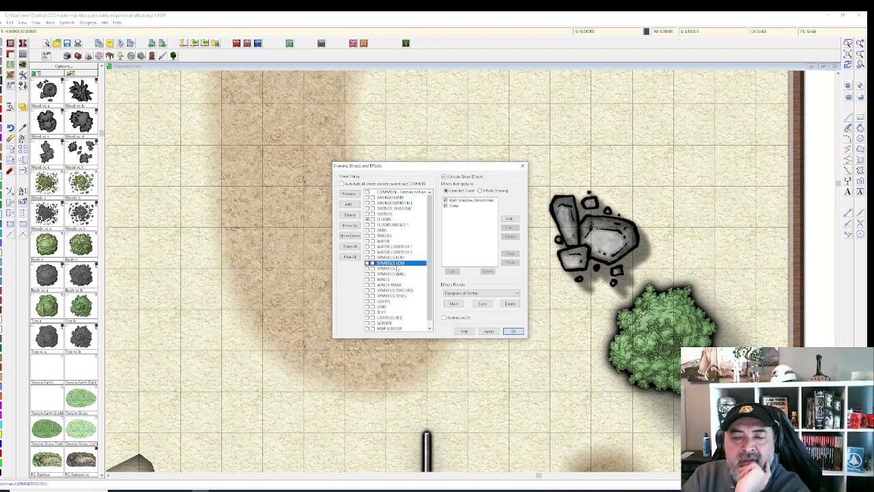
key(Up)
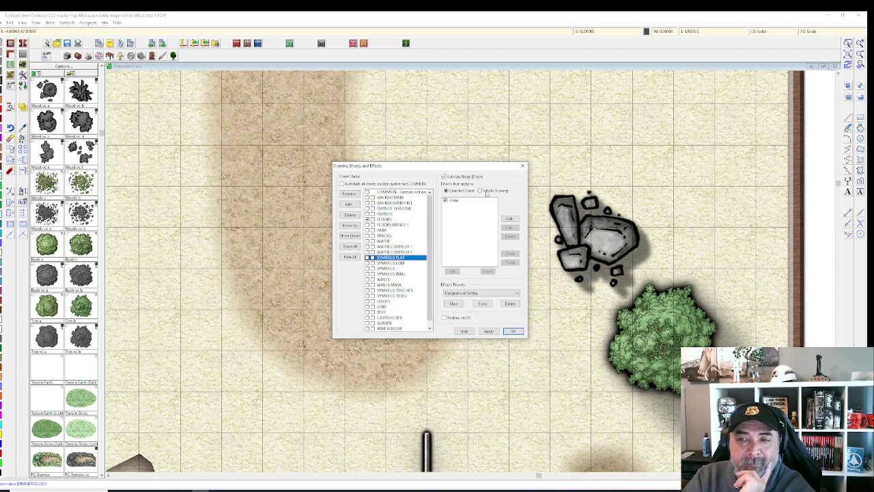
mouse_move(403, 166)
mouse_down()
mouse_move(308, 150)
mouse_move(311, 138)
mouse_up()
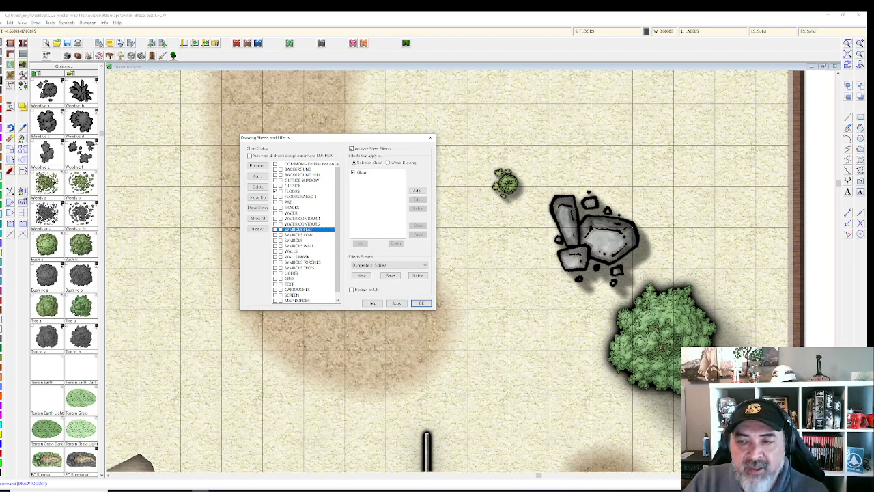
click(420, 303)
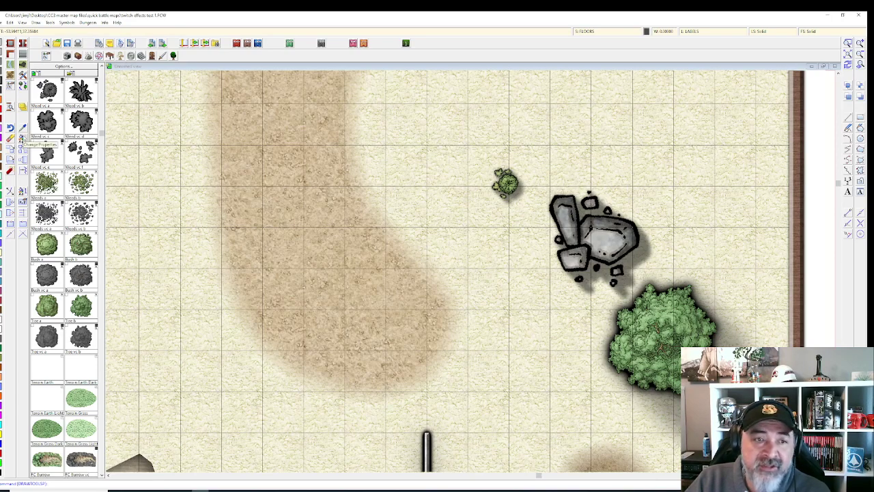
Step: Open Change Properties for the small bush symbol near the top of the map
click(21, 137)
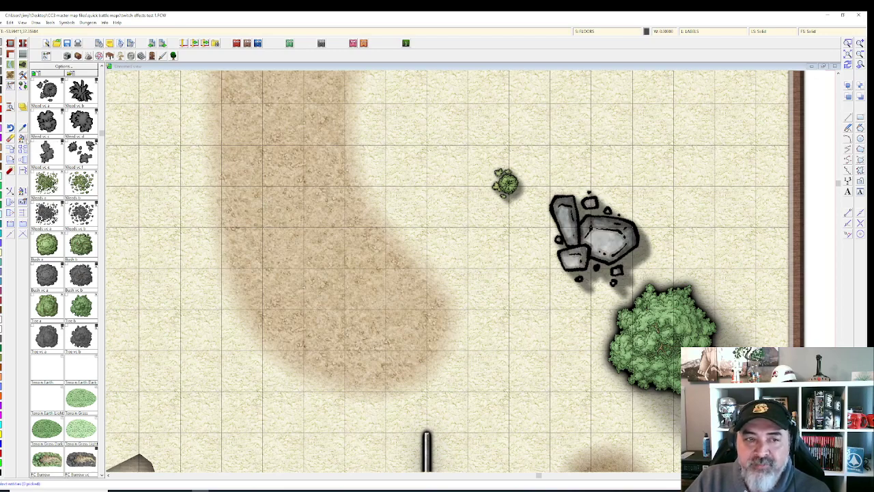
click(505, 183)
right_click(524, 203)
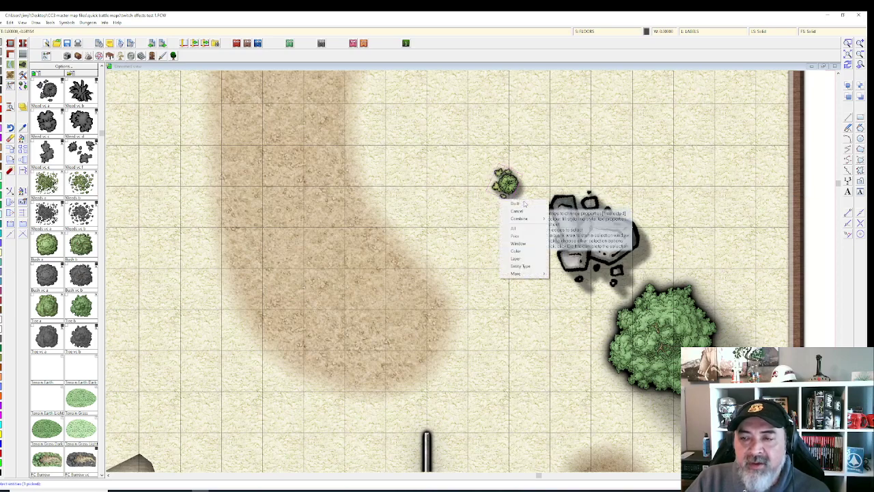
click(520, 203)
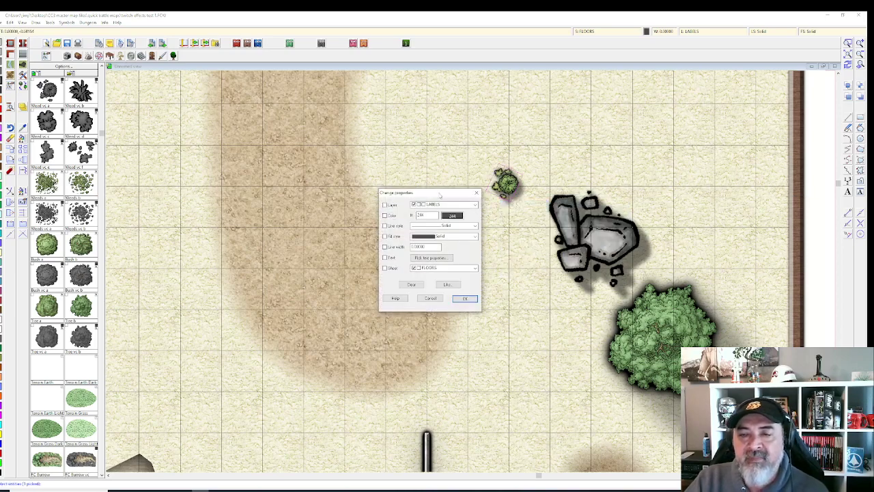
drag(440, 195, 406, 153)
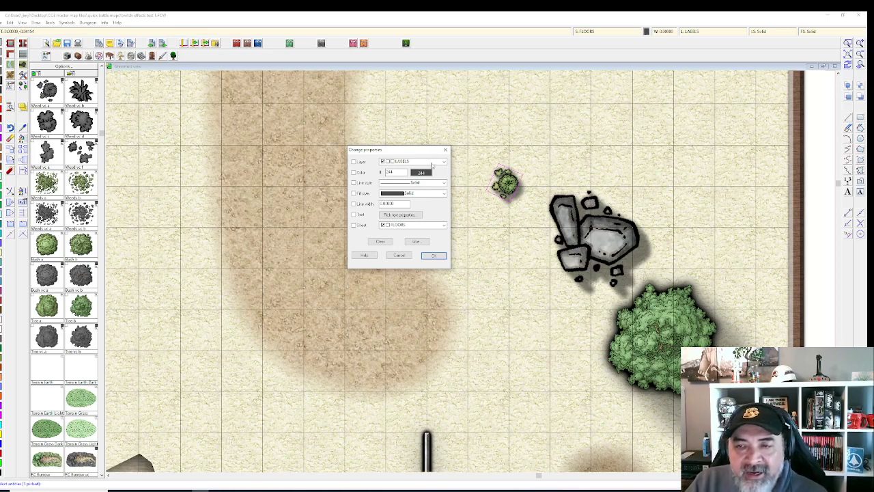
Step: Assign the small bush to the VEGETATION layer and the SYMBOLS FLAT sheet, and confirm
click(442, 161)
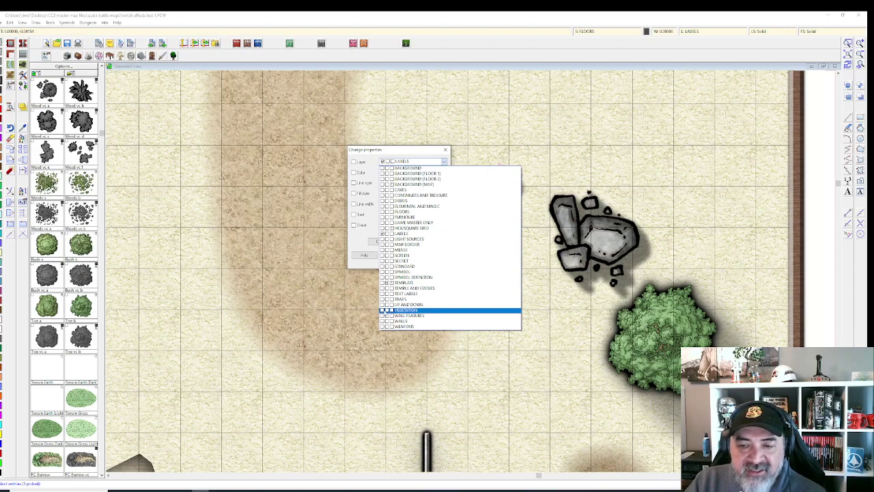
click(382, 311)
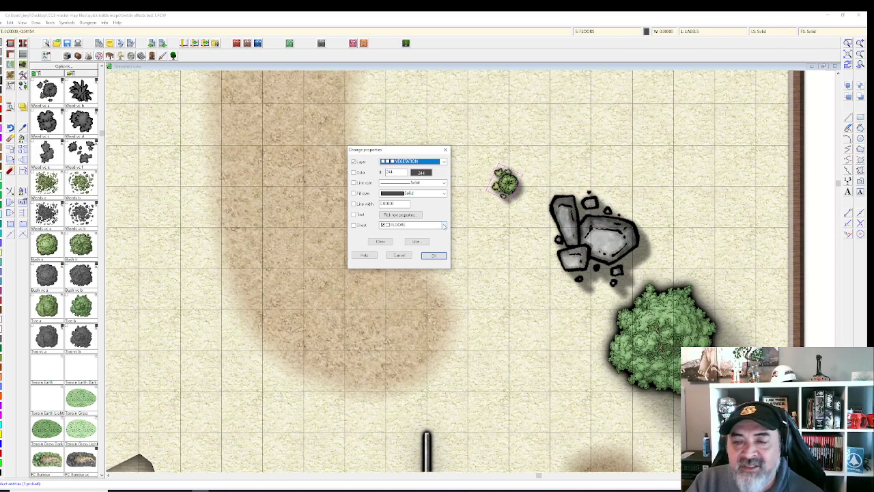
click(443, 226)
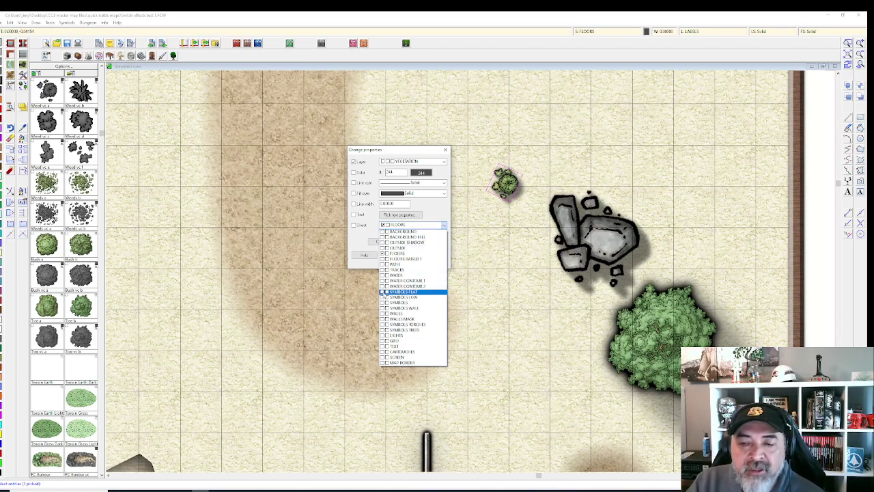
click(396, 291)
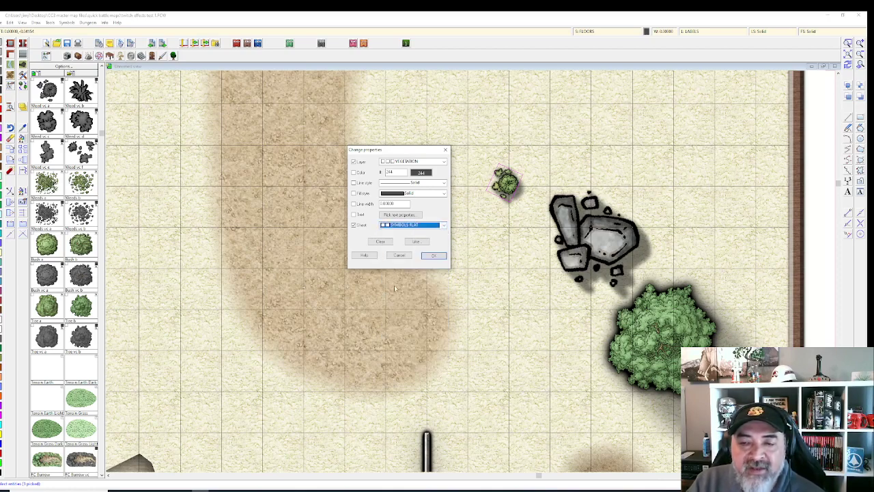
click(433, 256)
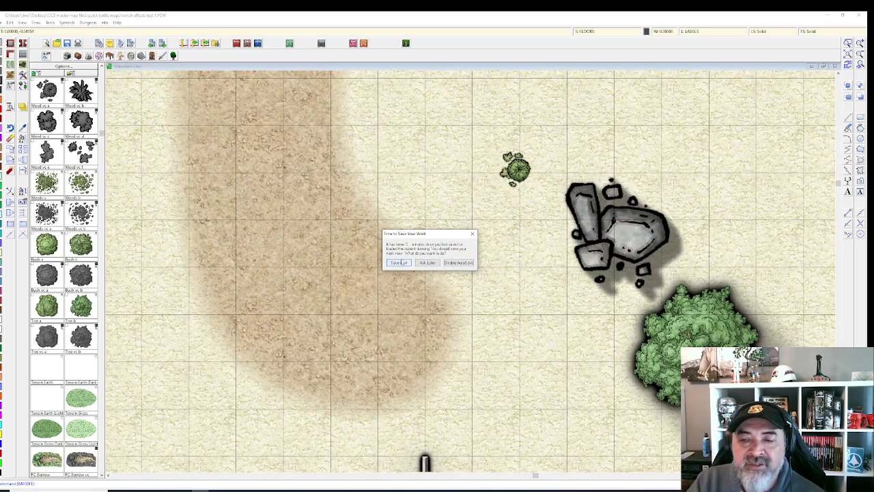
Step: Save the map, then apply the Glow sheet effect so the bush redraws with its glow
click(400, 262)
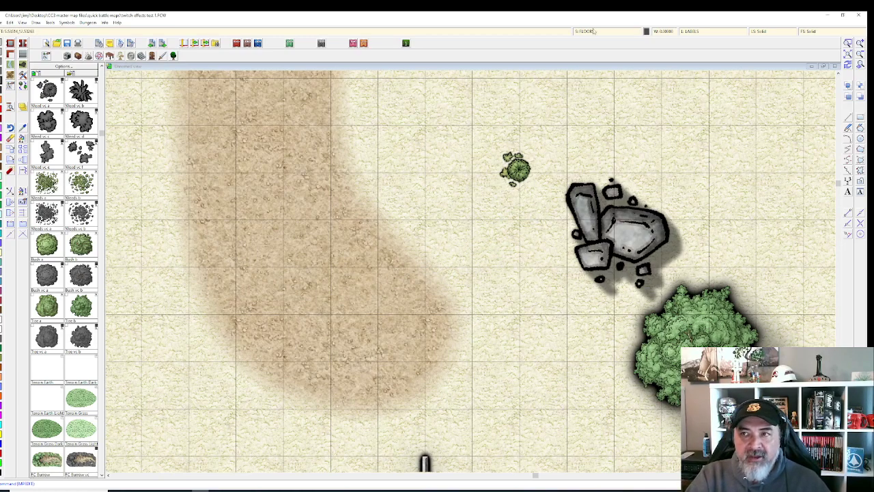
key(Return)
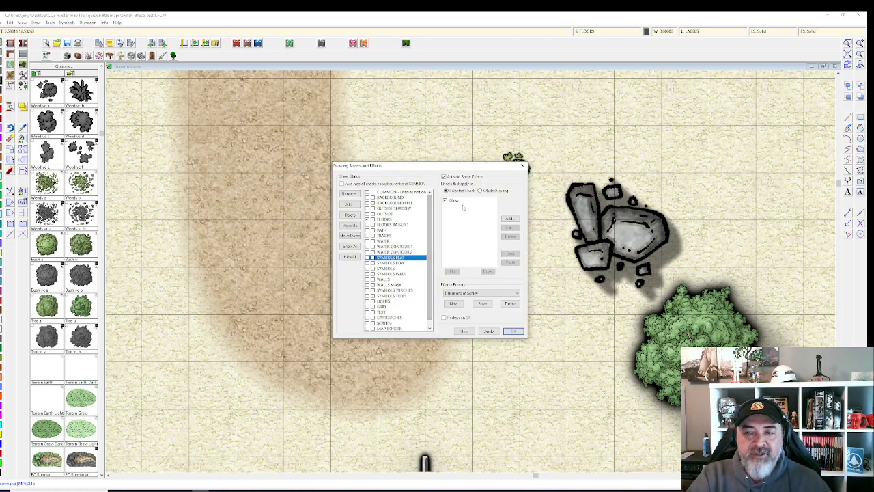
click(461, 203)
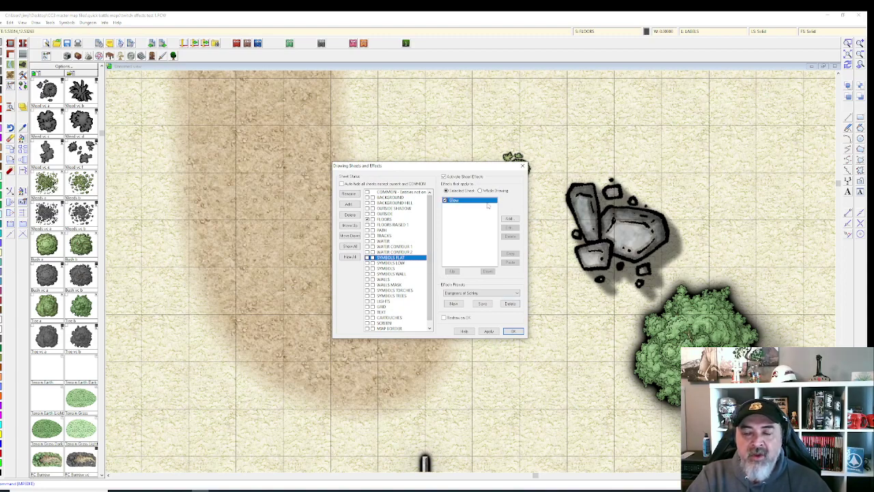
click(496, 331)
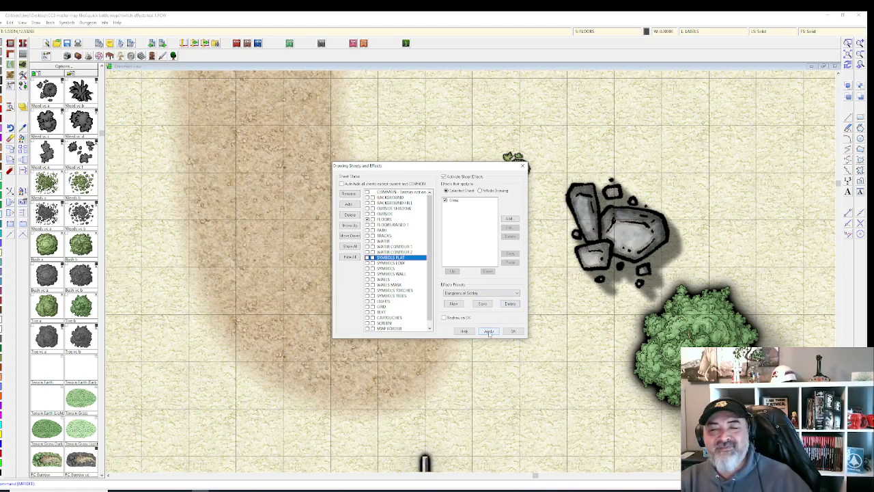
click(488, 332)
click(514, 331)
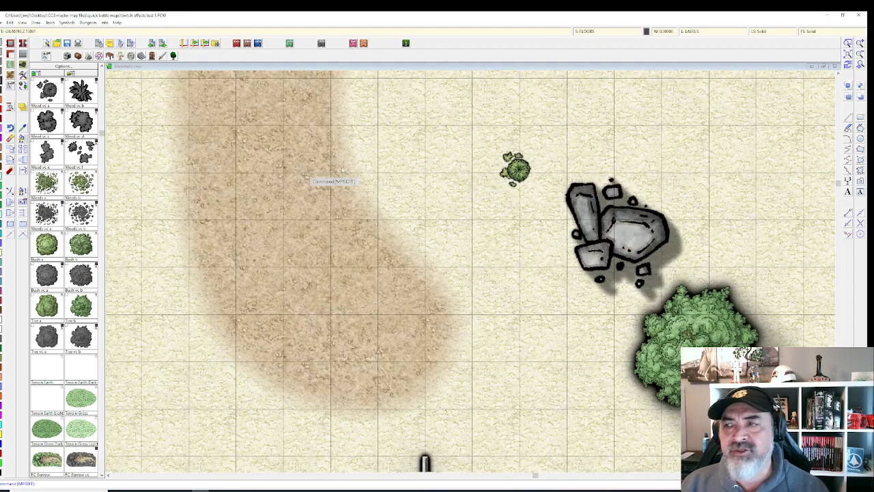
Step: On the SYMBOLS sheet, move Glow above Wall Shadow, Directional and apply the new order
click(609, 33)
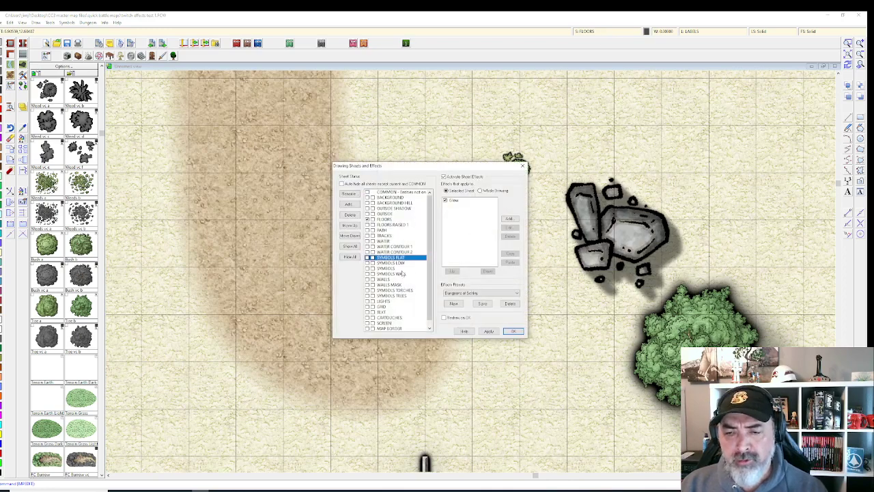
click(403, 268)
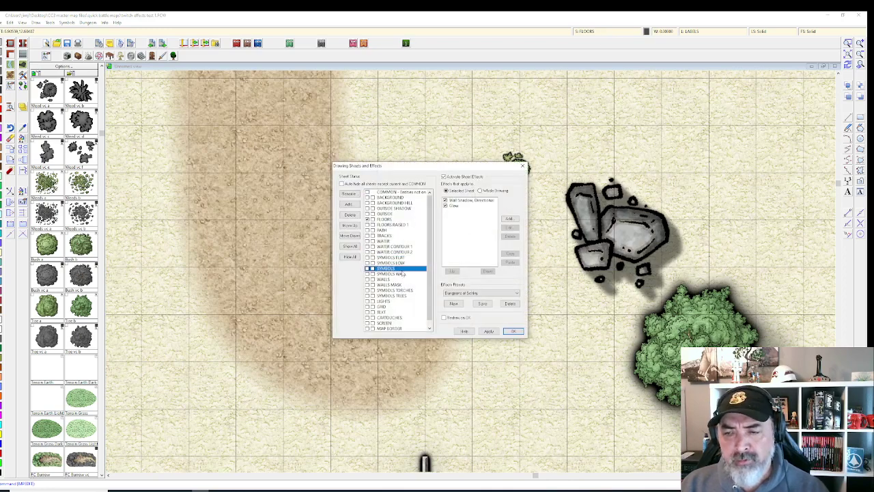
click(468, 201)
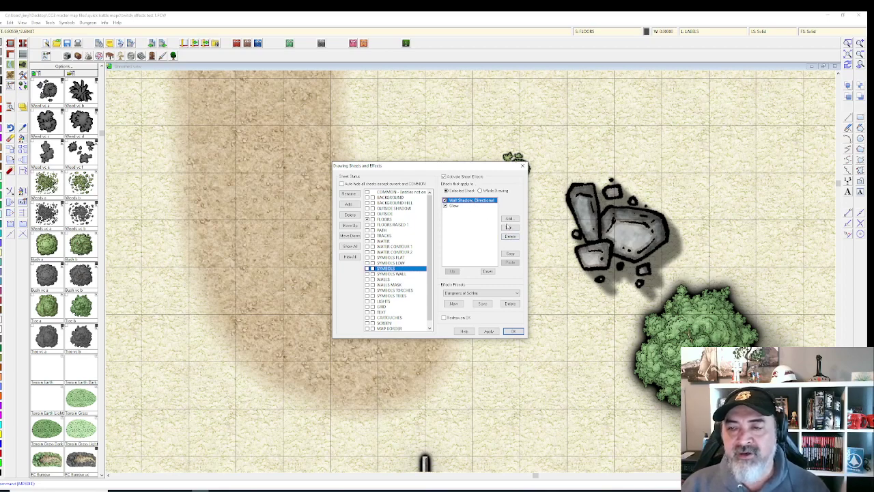
click(457, 207)
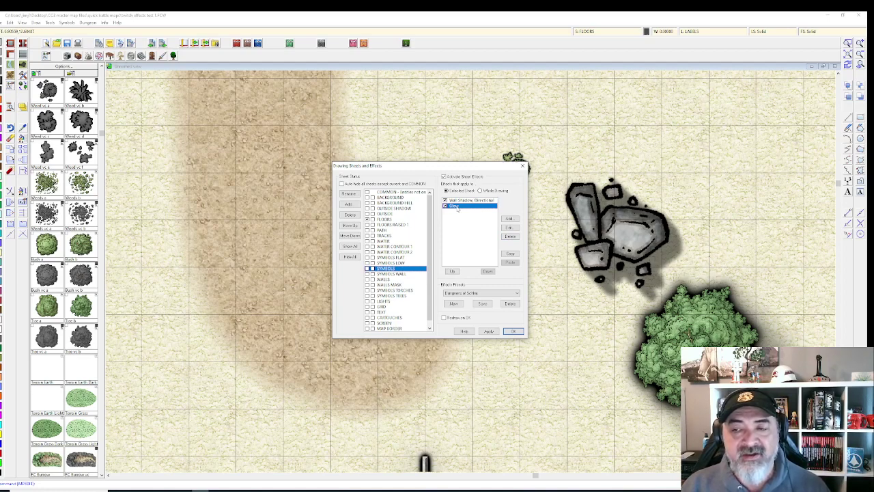
click(451, 271)
click(489, 331)
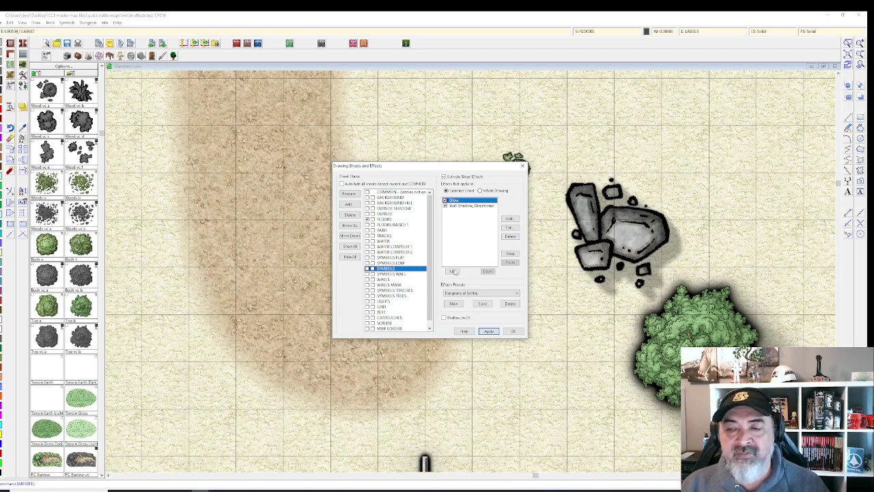
Step: Move Glow back below Wall Shadow, Directional, apply, and bring up the Glow settings
click(462, 201)
click(463, 206)
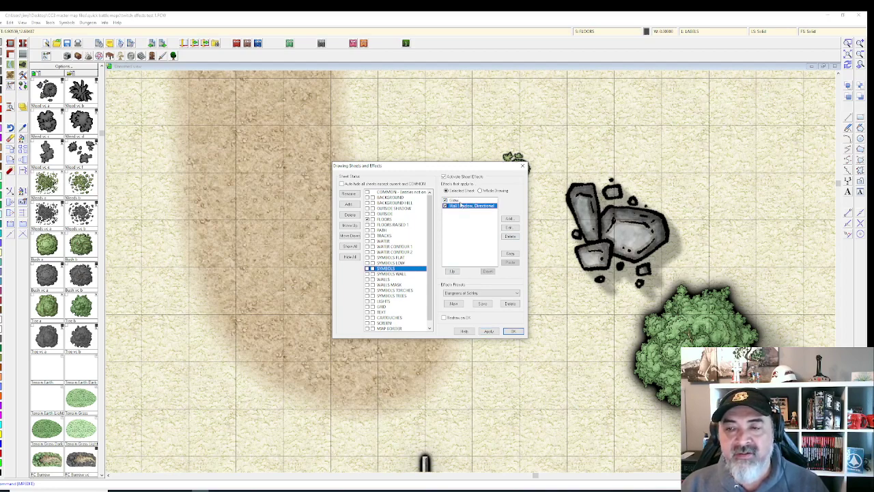
click(462, 201)
click(488, 271)
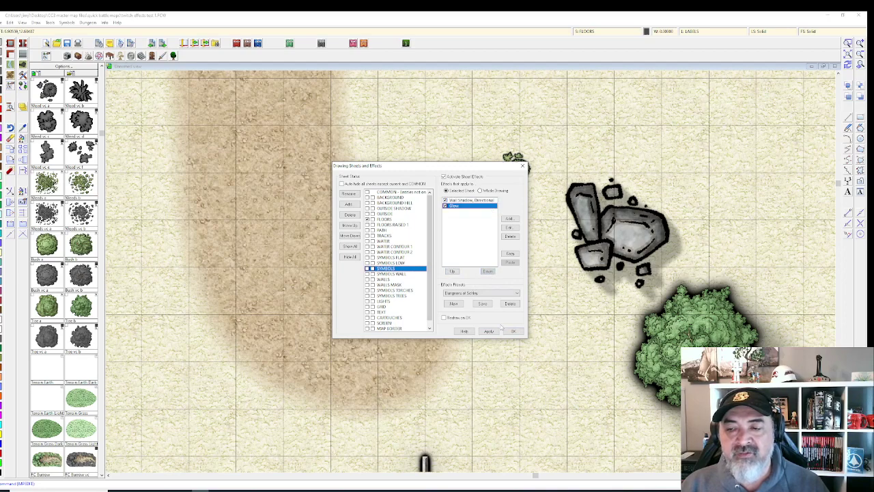
click(491, 330)
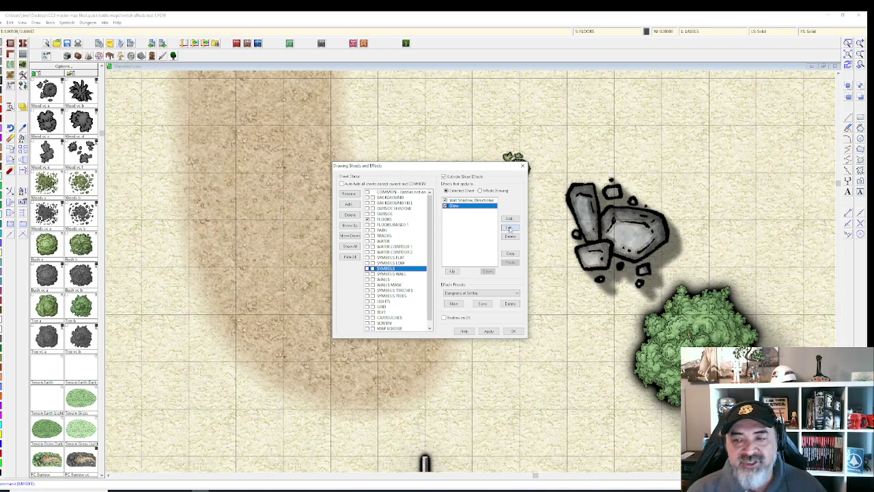
click(510, 228)
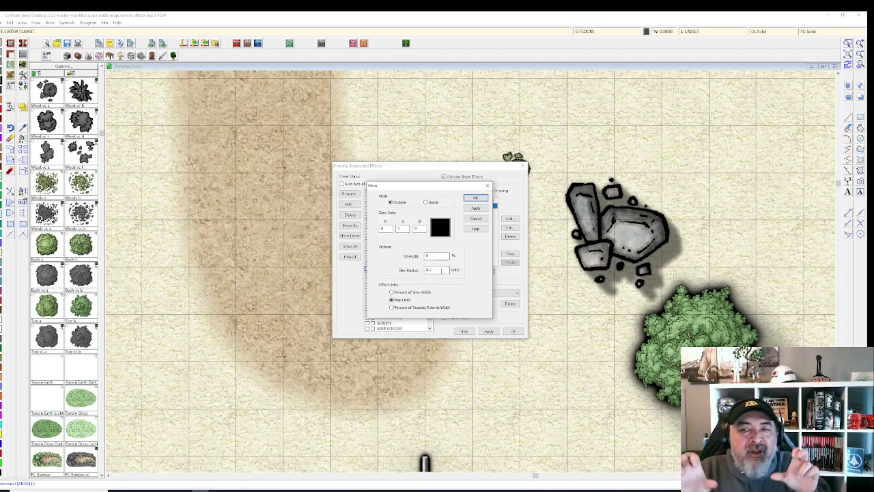
Step: Apply the Glow and Wall Shadow, Directional settings, close the sheets window, and pan to the right-hand wall
click(482, 206)
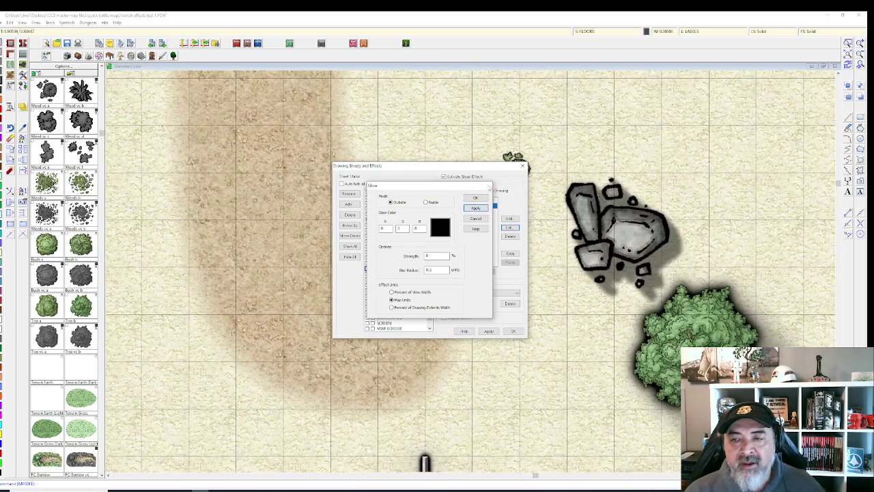
click(476, 198)
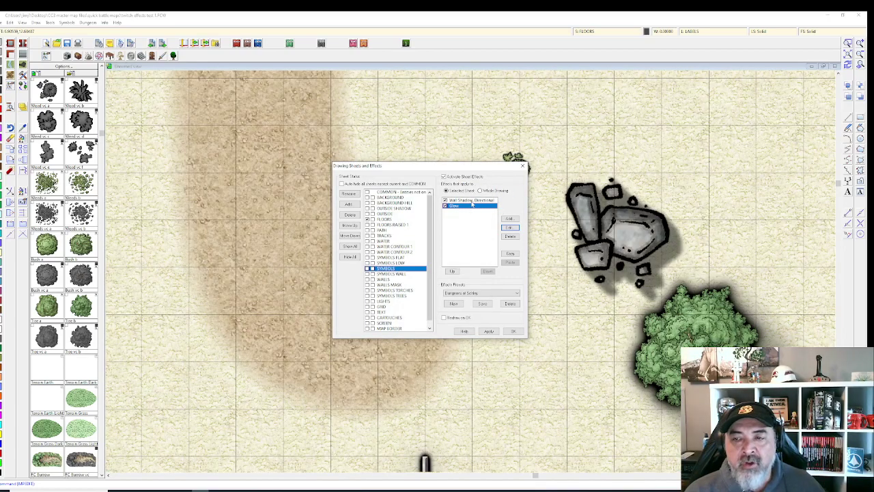
click(470, 200)
click(510, 227)
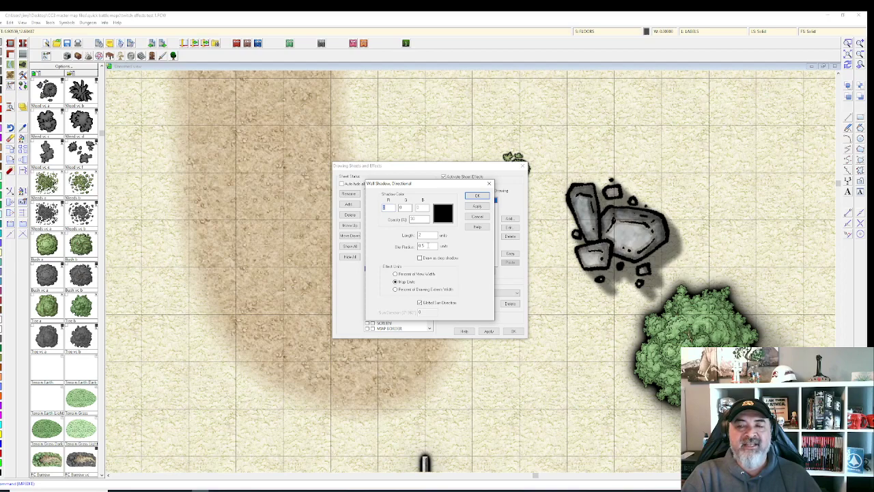
click(477, 206)
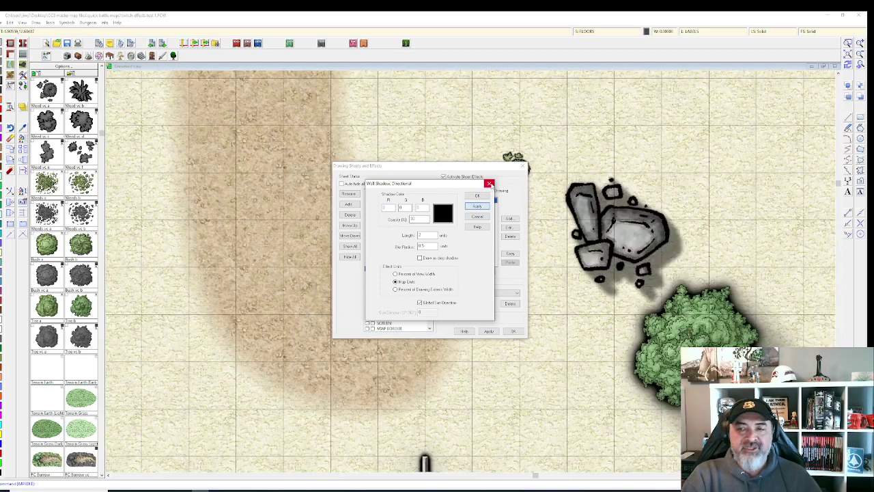
click(490, 183)
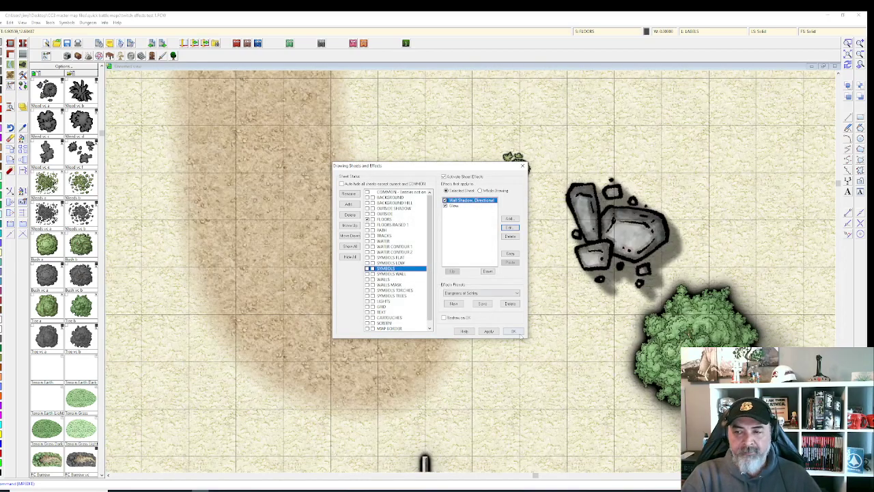
click(522, 165)
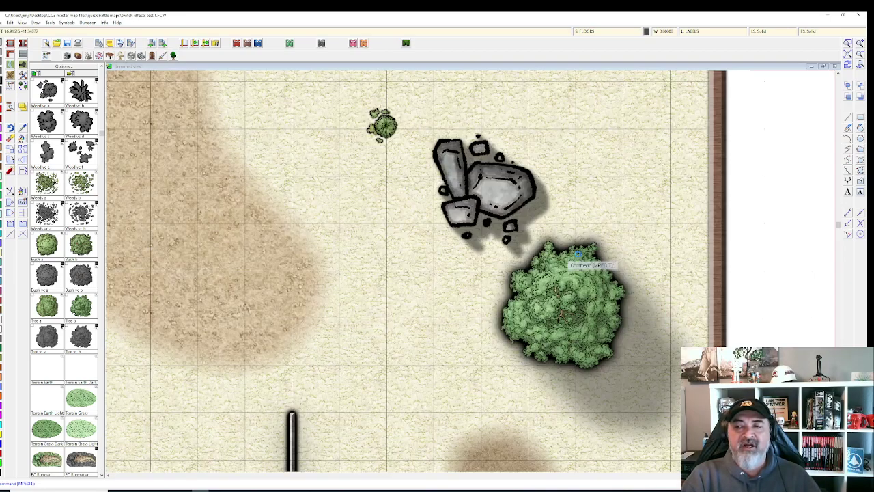
drag(632, 253, 407, 240)
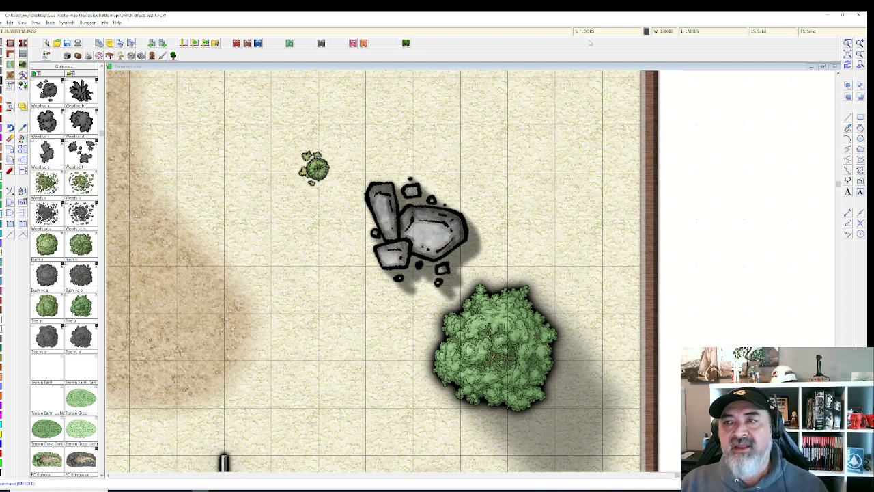
Step: Move the rock symbol to the SYMBOLS TREES sheet and the DEBRIS layer through Change Properties
click(595, 37)
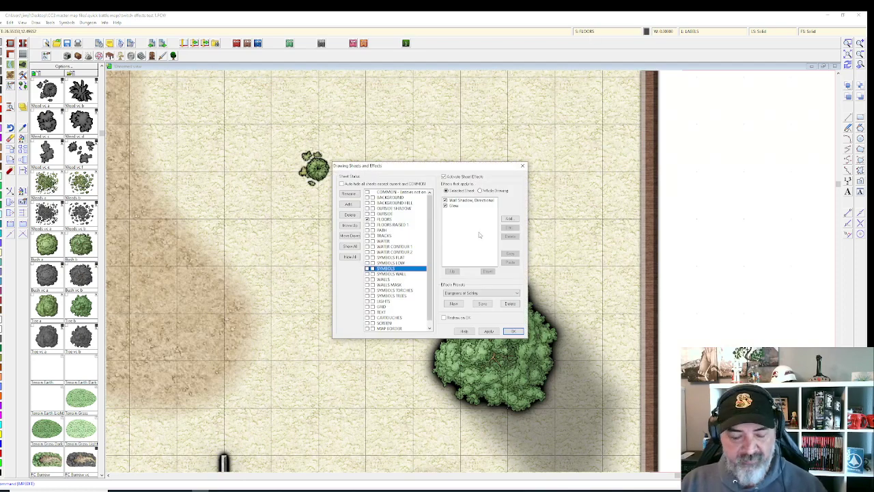
key(Return)
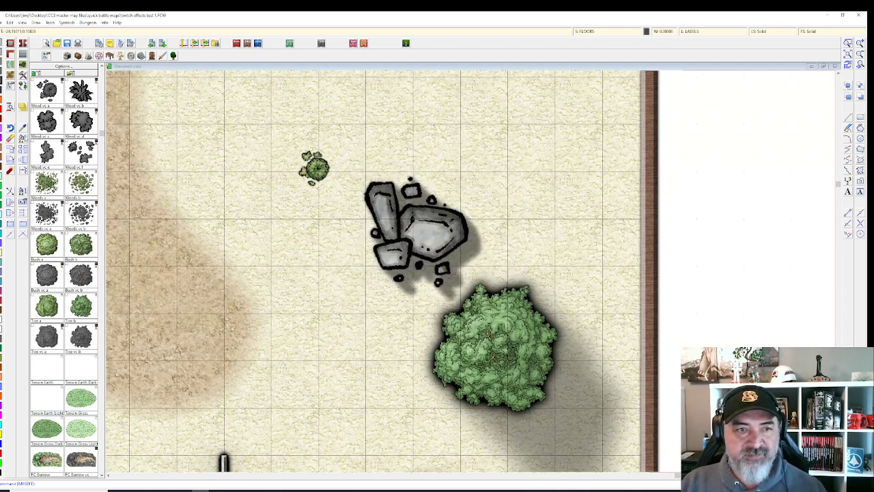
click(437, 239)
right_click(448, 230)
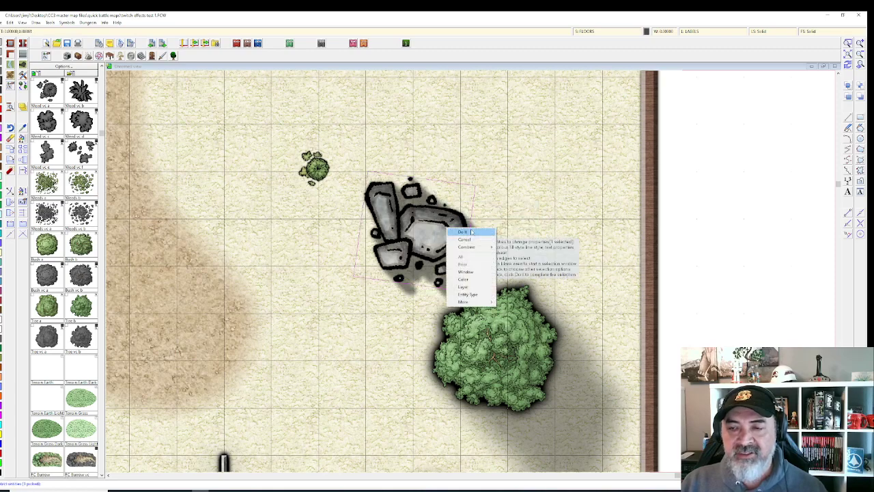
click(471, 232)
click(475, 267)
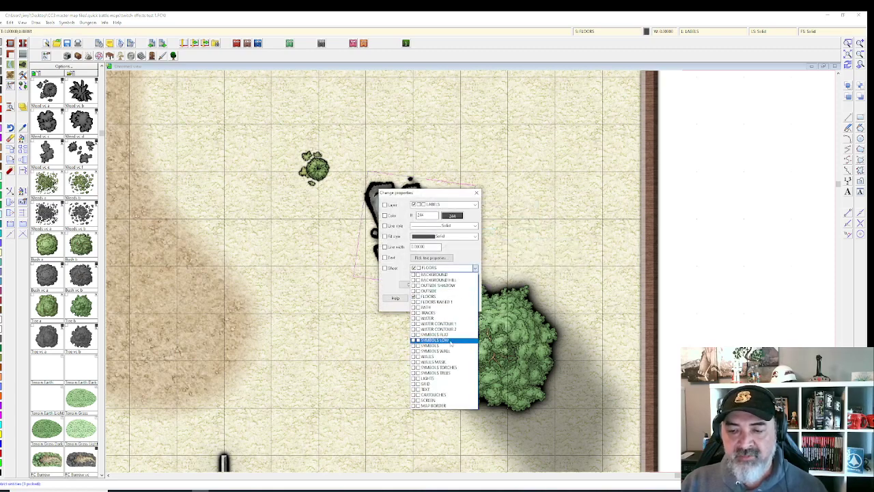
click(444, 372)
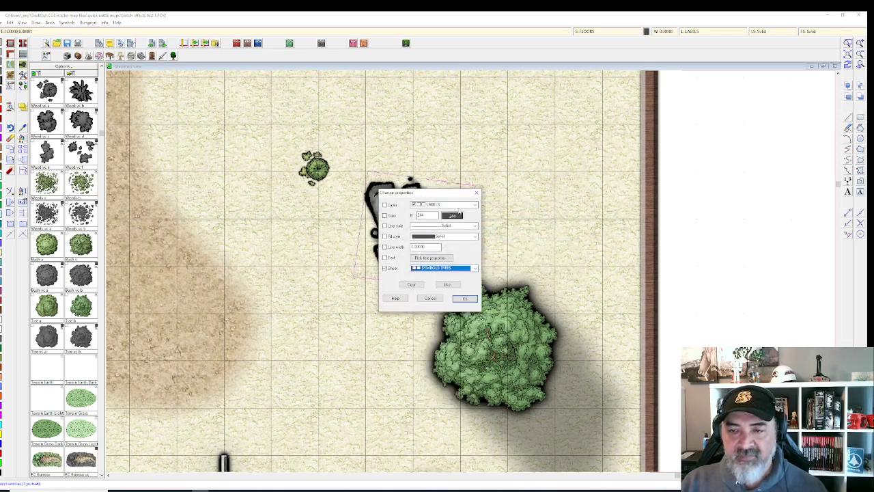
click(461, 204)
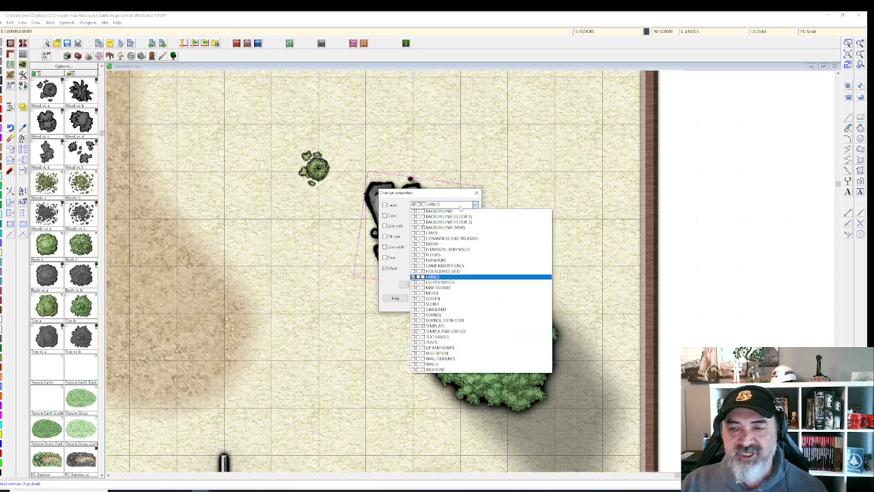
click(443, 243)
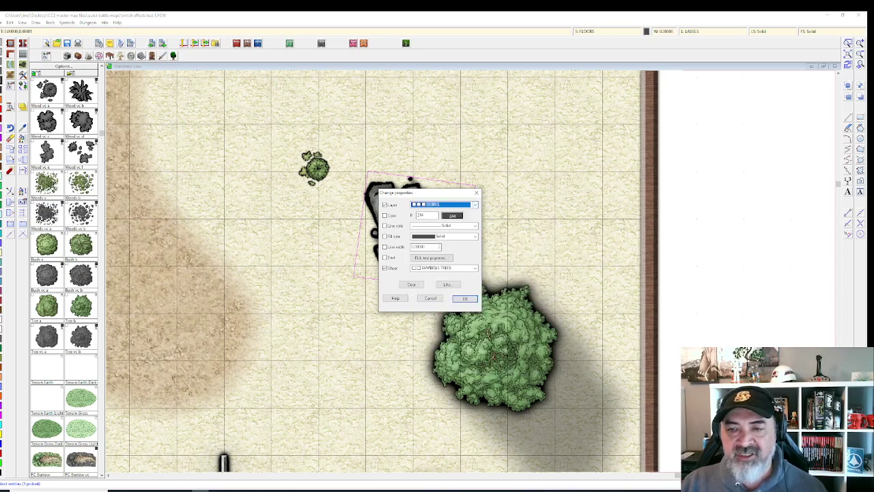
click(464, 298)
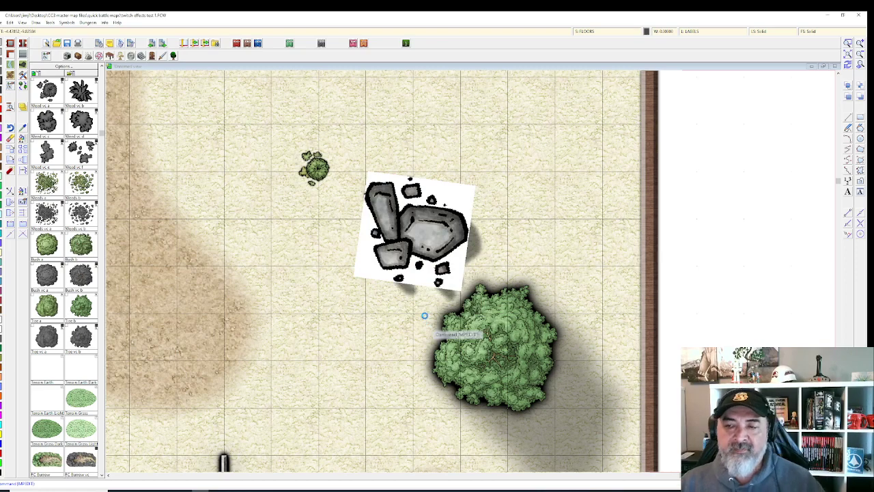
Step: Zoom out to reveal the map's top border and the rock's dark glow and shadow
scroll(424, 321, down, 1)
scroll(424, 316, down, 1)
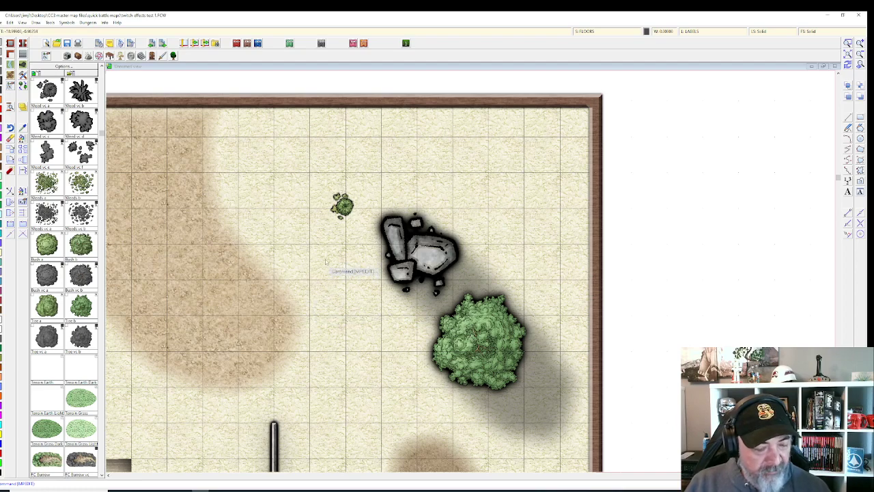
Step: Select the grey rock cluster beside the tree for property editing, cancelling an accidental erase
click(10, 170)
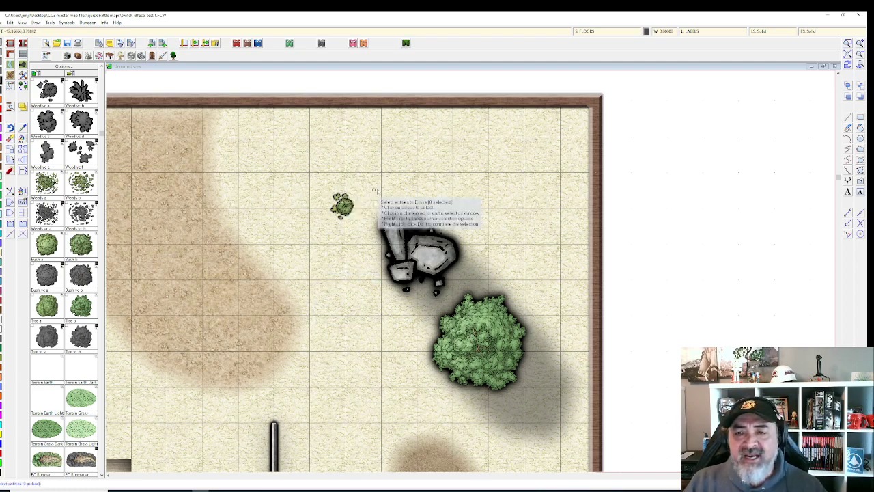
click(413, 229)
right_click(431, 231)
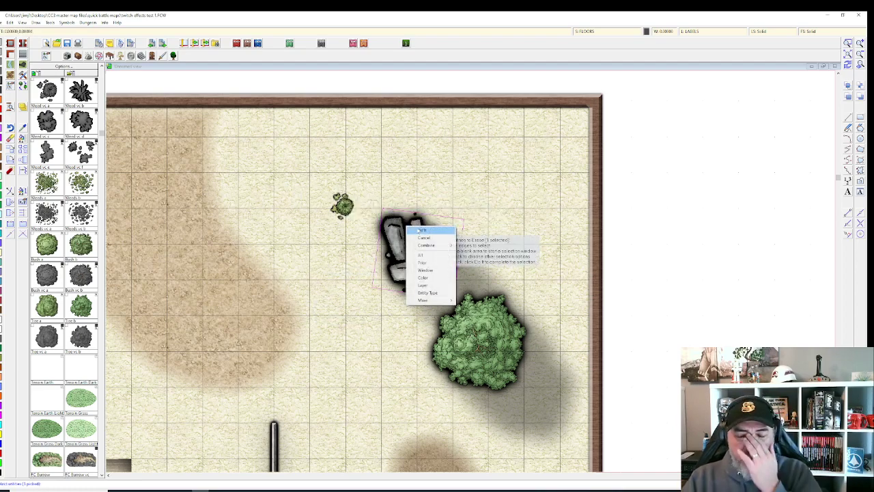
click(431, 179)
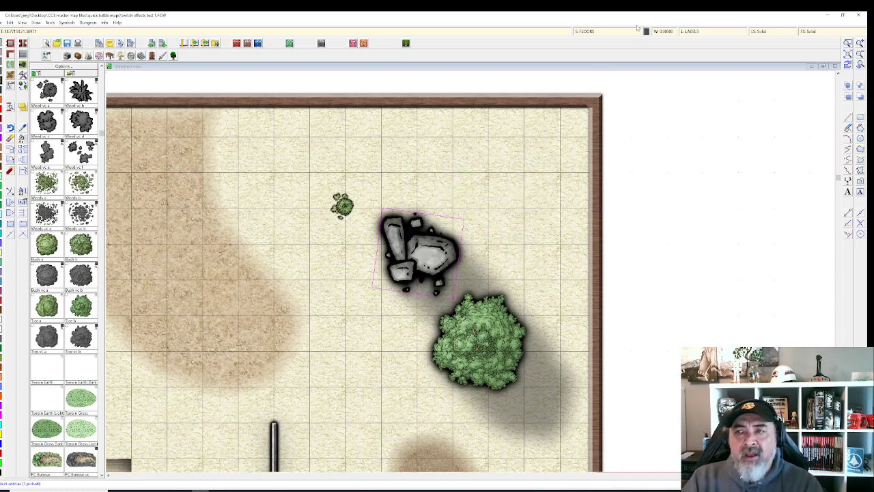
click(414, 231)
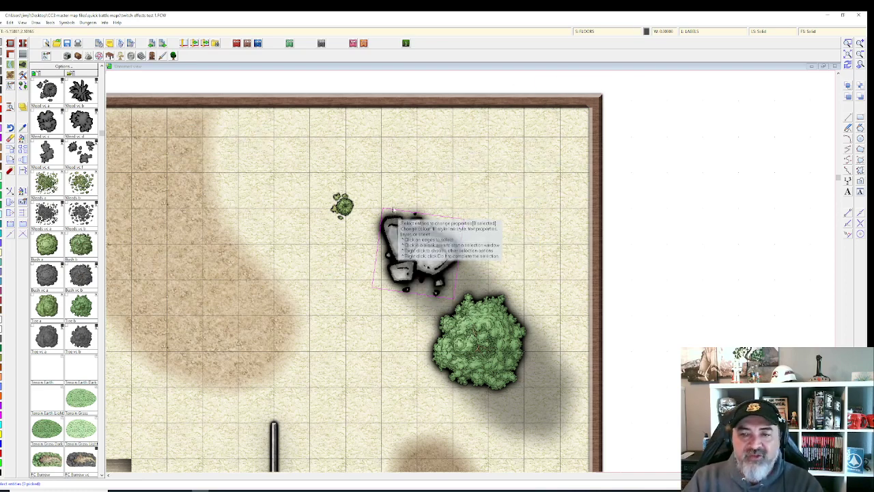
click(414, 230)
right_click(437, 249)
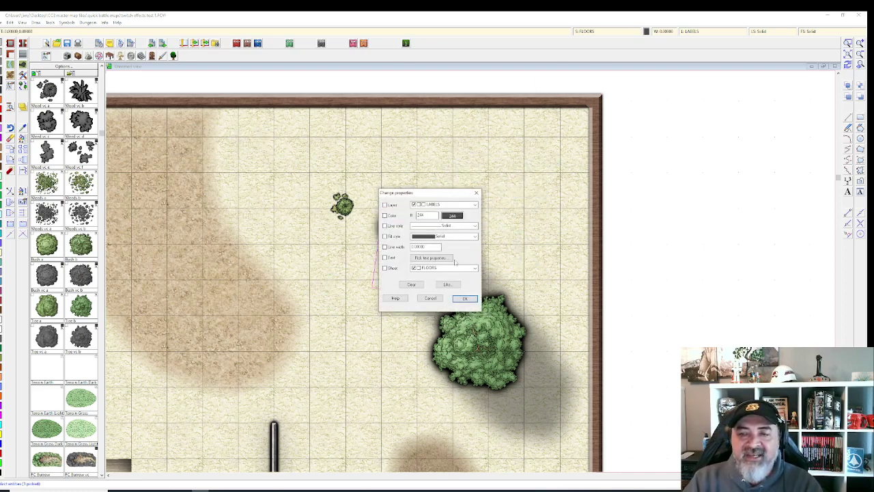
Step: Put the rock cluster on the DEBRIS layer and the SYMBOLS LOW sheet
click(457, 204)
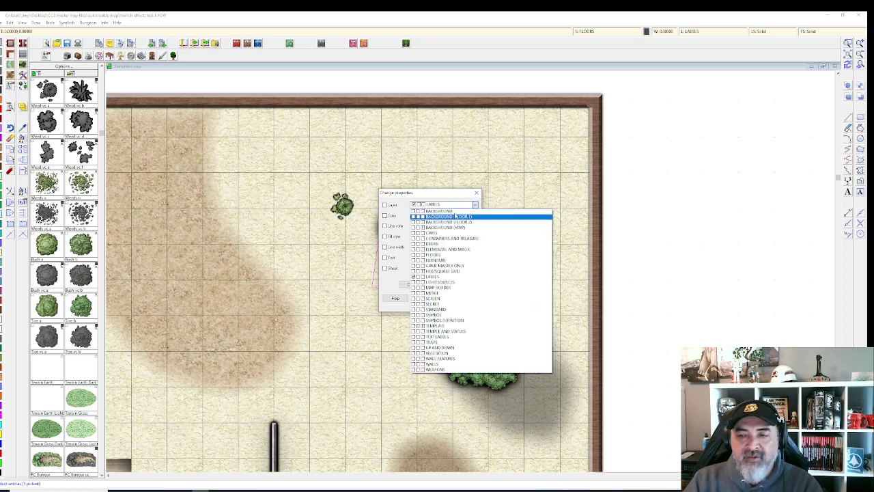
click(456, 195)
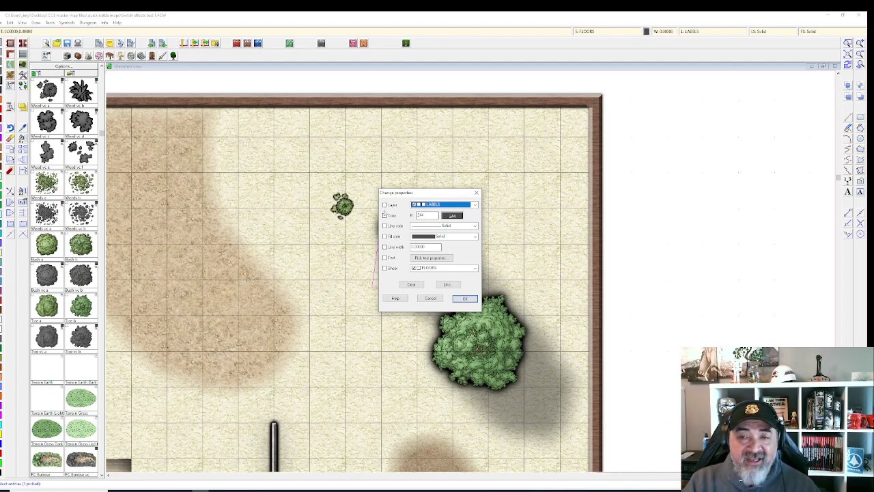
click(385, 205)
click(386, 205)
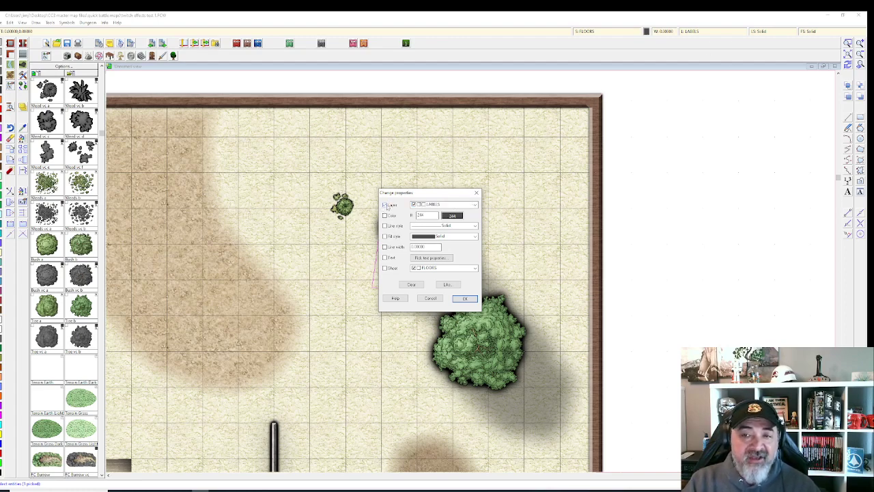
click(456, 206)
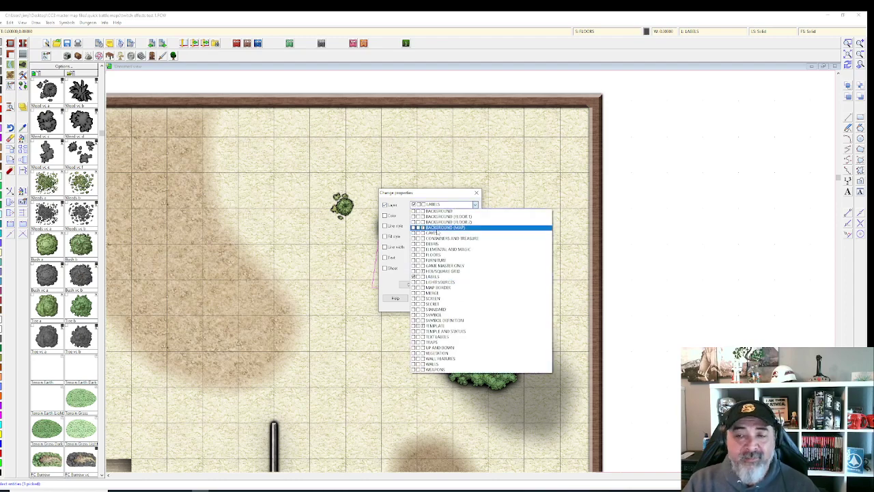
click(432, 244)
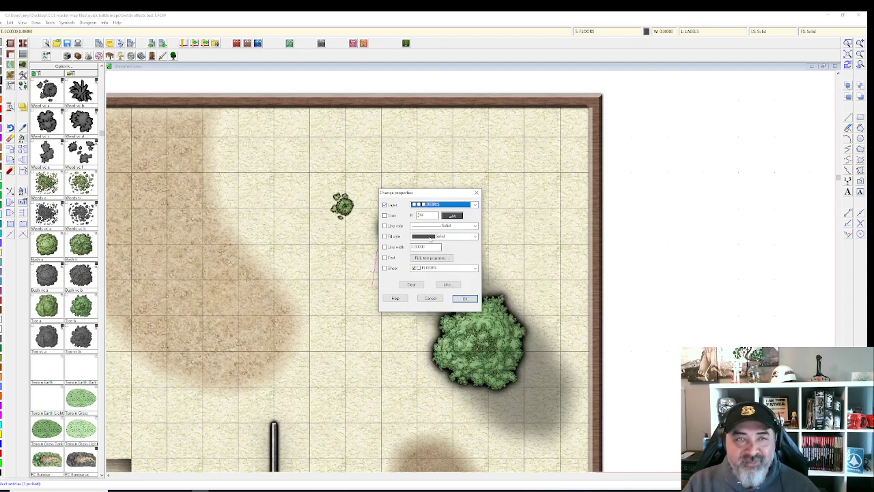
click(457, 269)
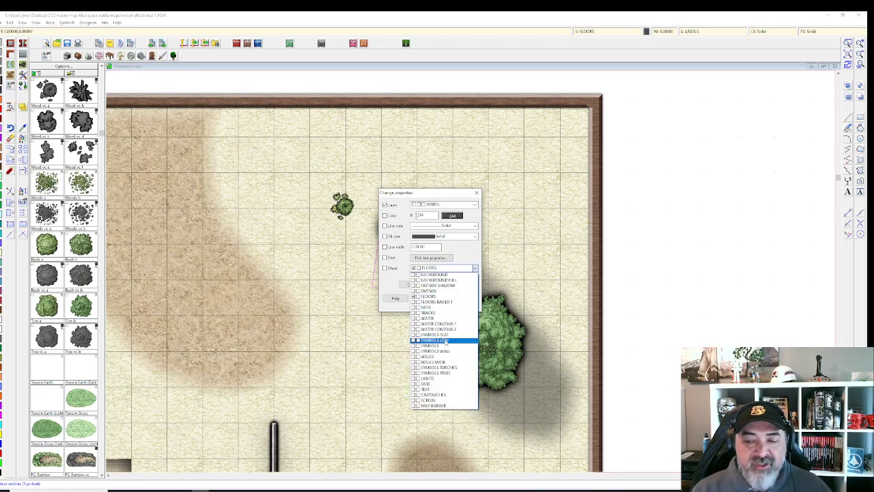
click(445, 340)
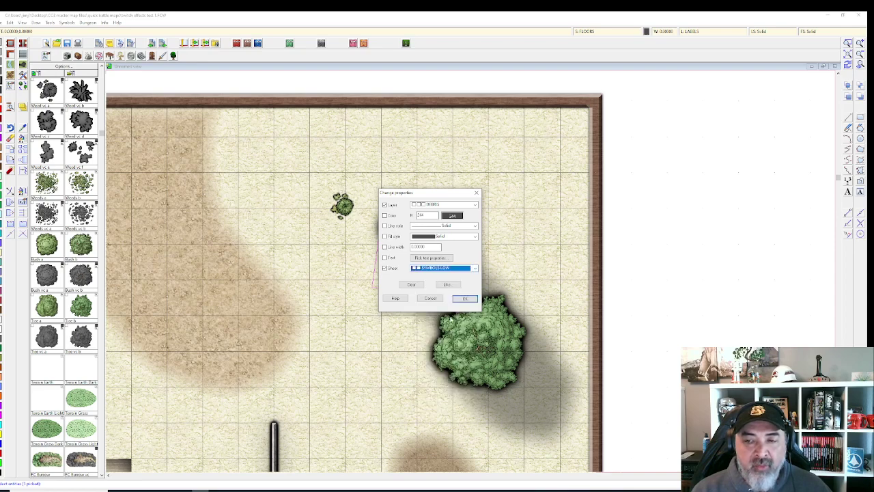
click(414, 295)
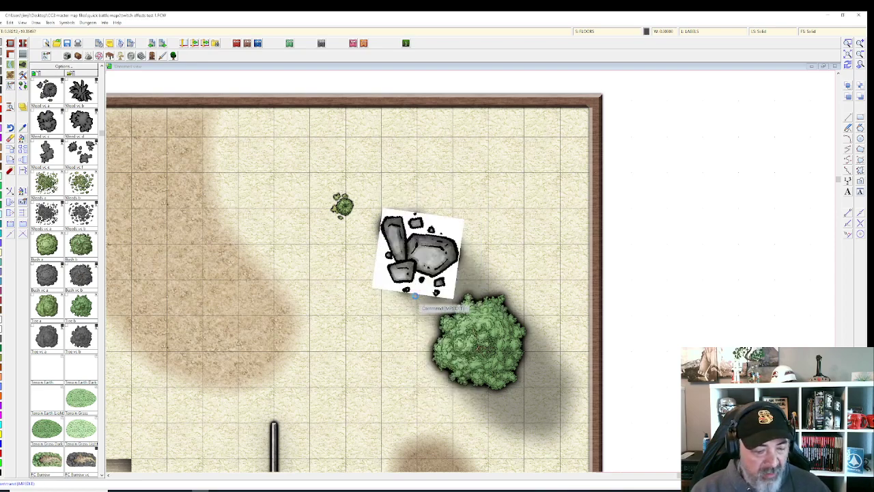
scroll(415, 295, up, 1)
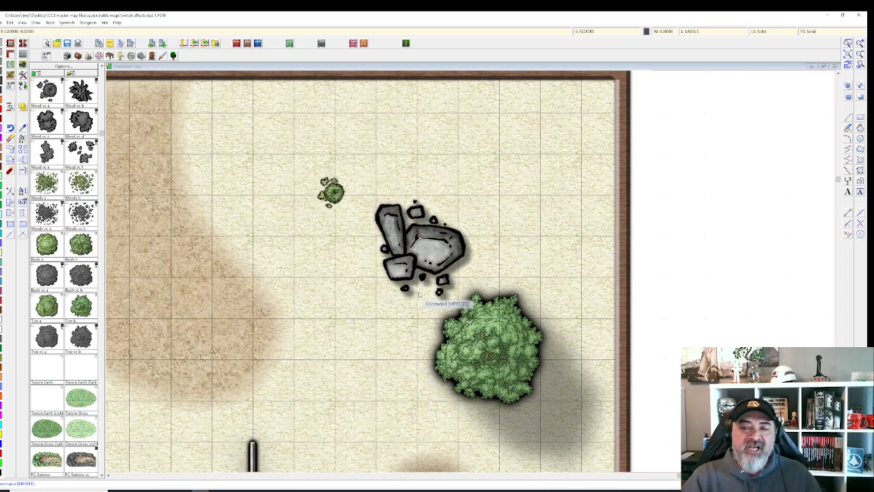
click(606, 33)
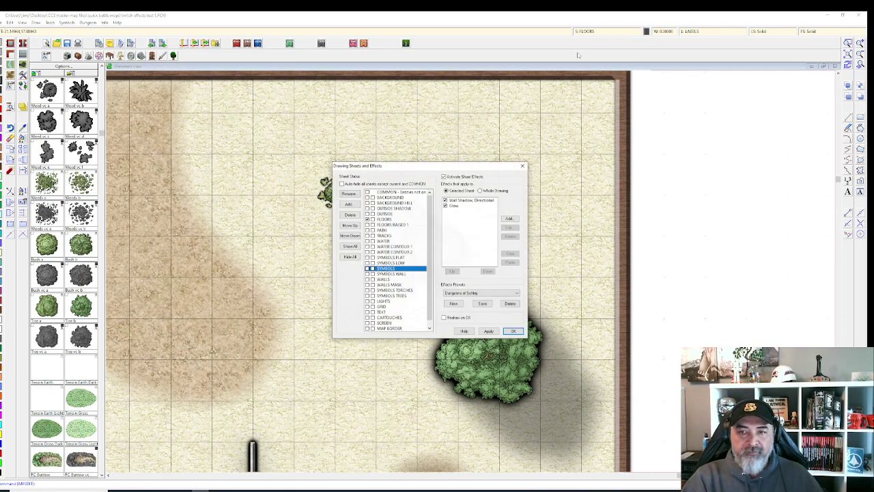
Step: On SYMBOLS LOW, accept the Wall Shadow, Directional settings and apply the sheet effects
click(405, 262)
click(474, 201)
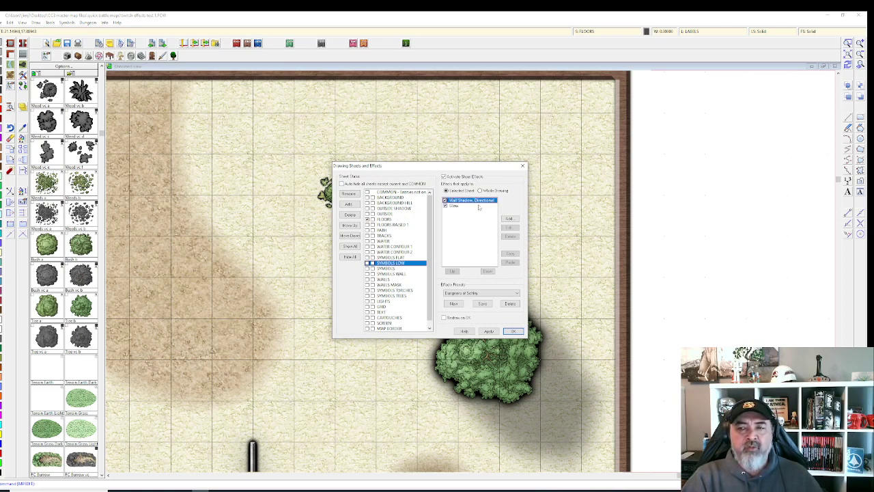
click(508, 227)
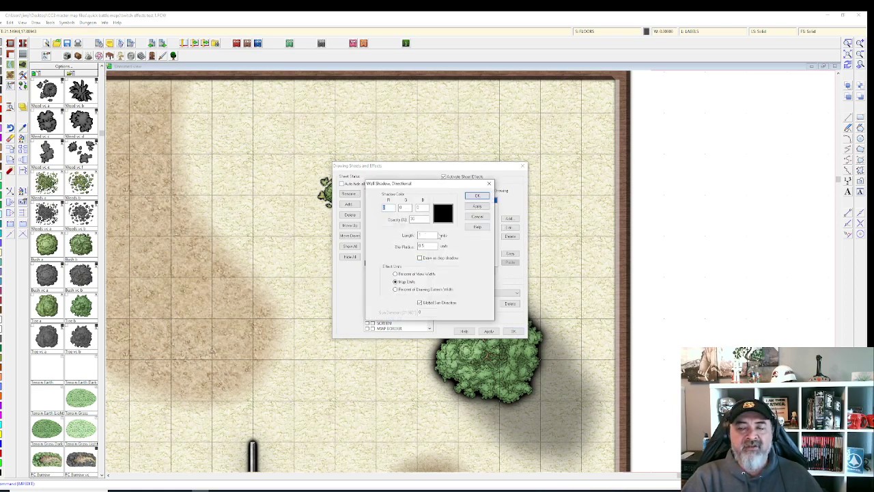
click(476, 196)
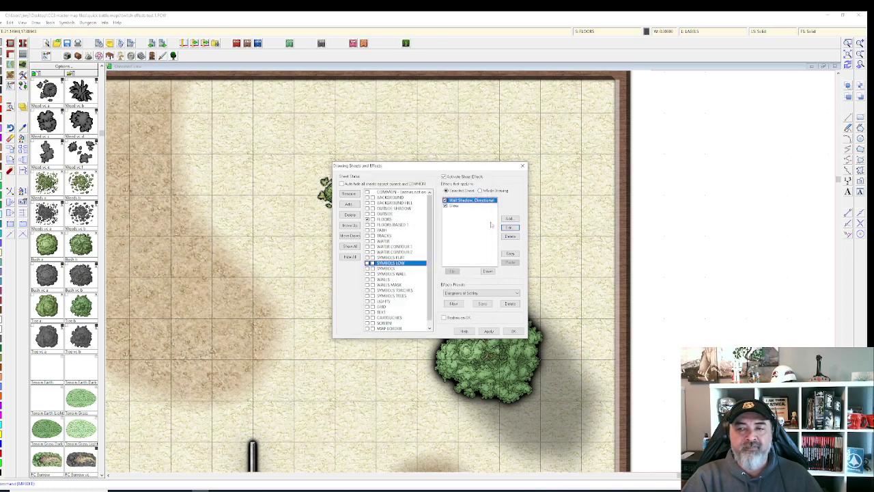
click(490, 330)
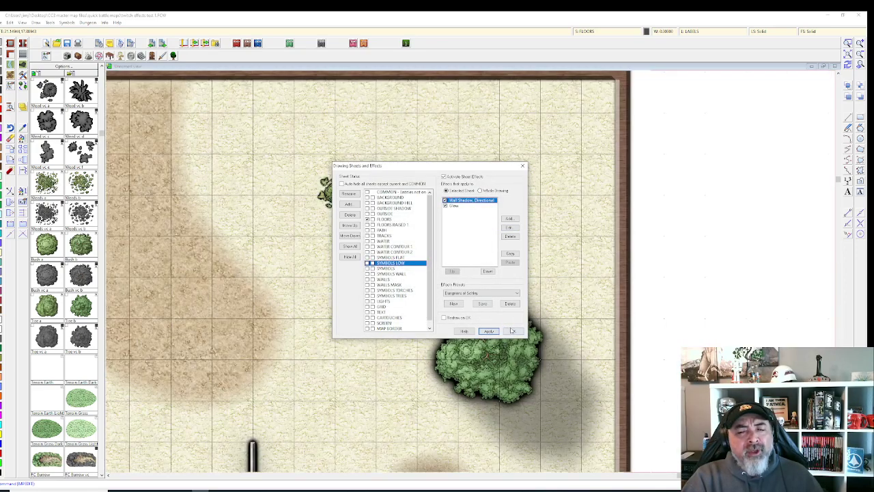
click(511, 330)
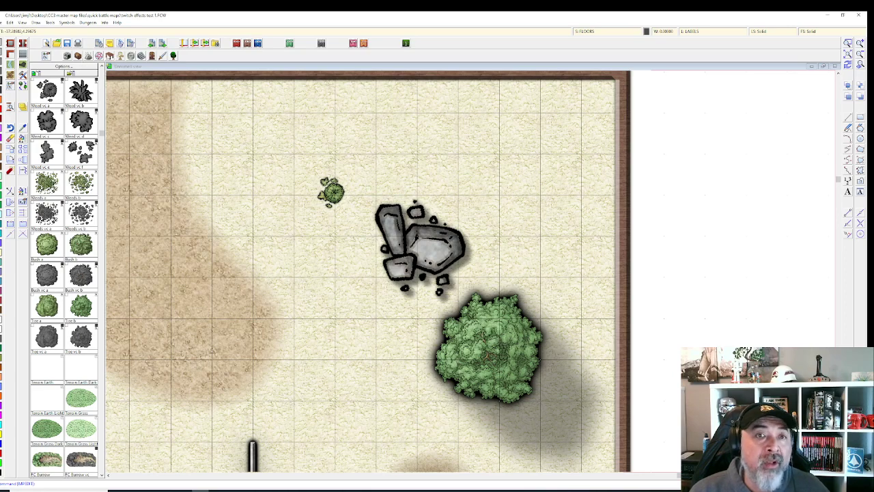
Step: Place an unrotated rectangular wooden table from the furniture Tables catalog above the rock cluster
click(109, 55)
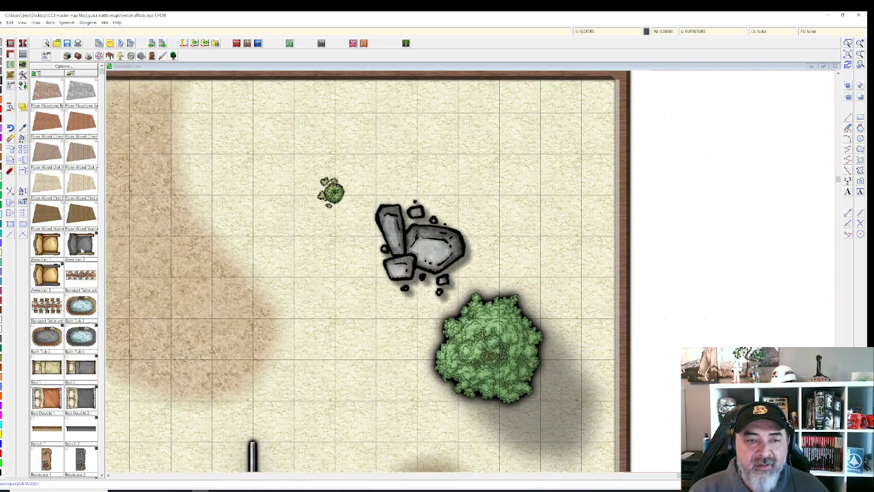
scroll(38, 437, down, 10)
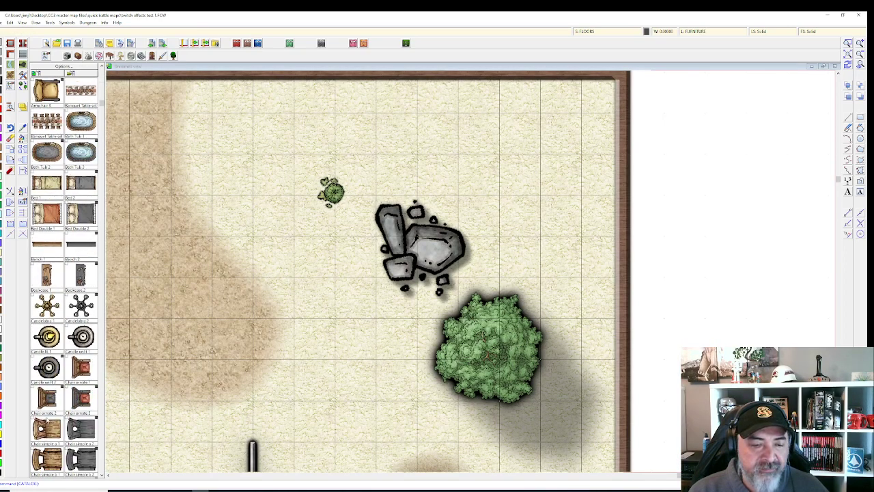
scroll(51, 413, down, 6)
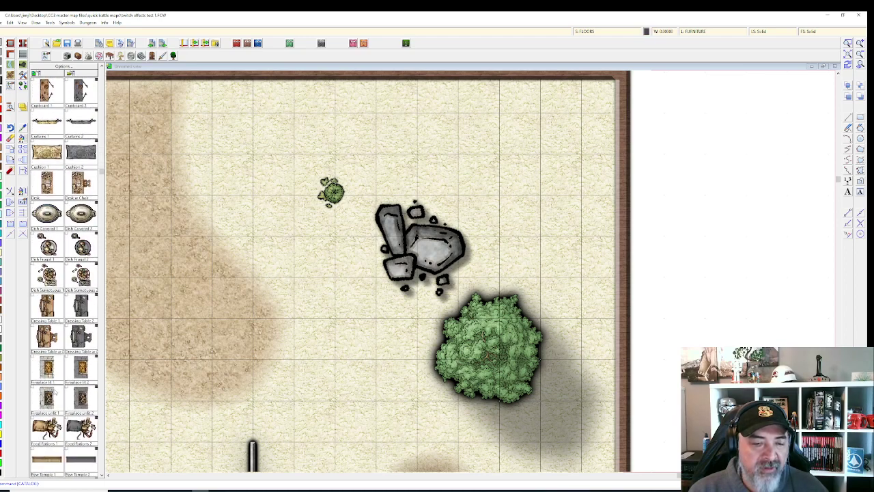
scroll(51, 413, down, 8)
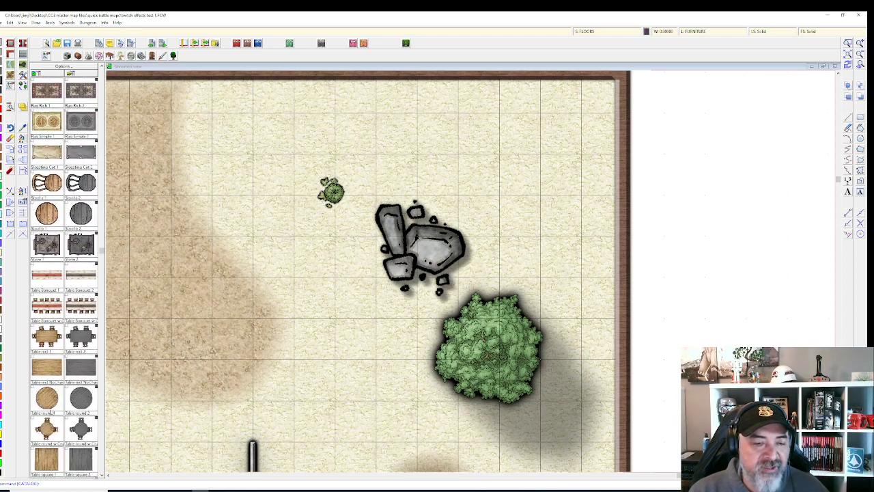
click(46, 336)
right_click(471, 156)
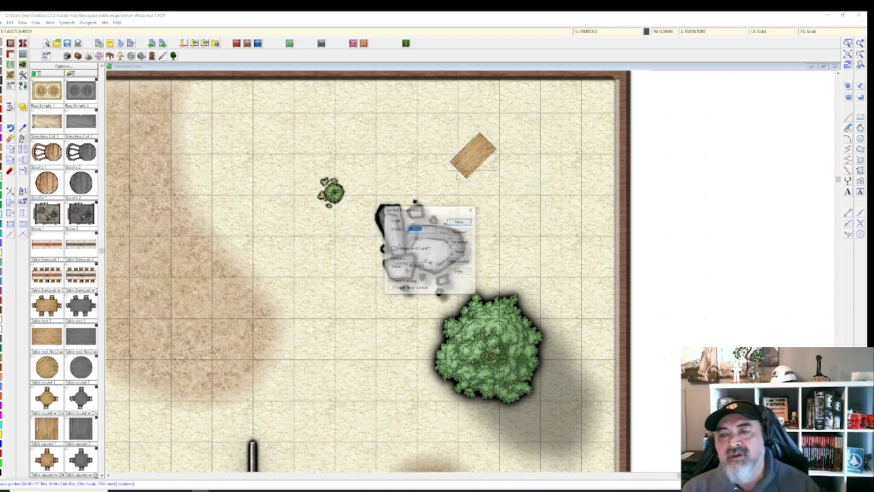
click(458, 244)
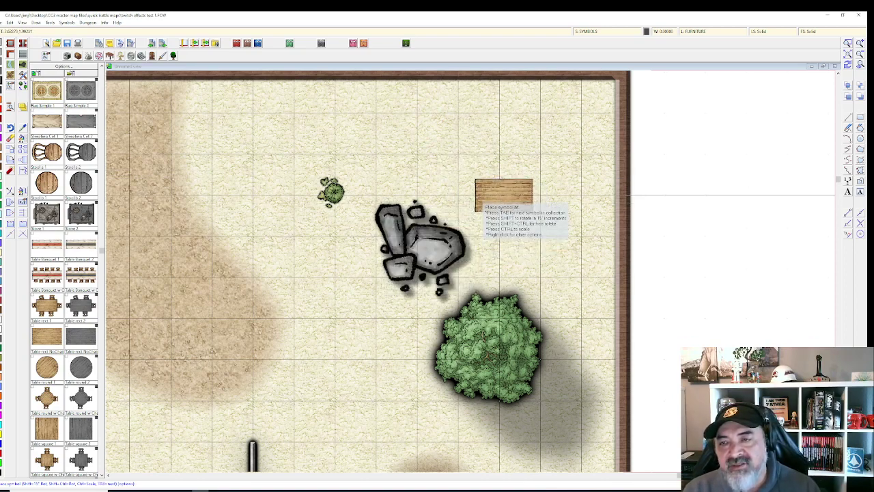
click(462, 162)
key(Escape)
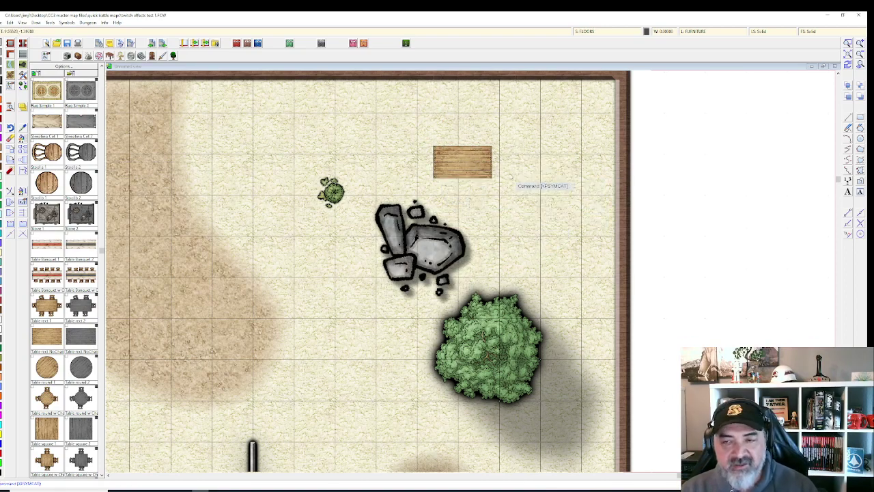
scroll(497, 177, up, 1)
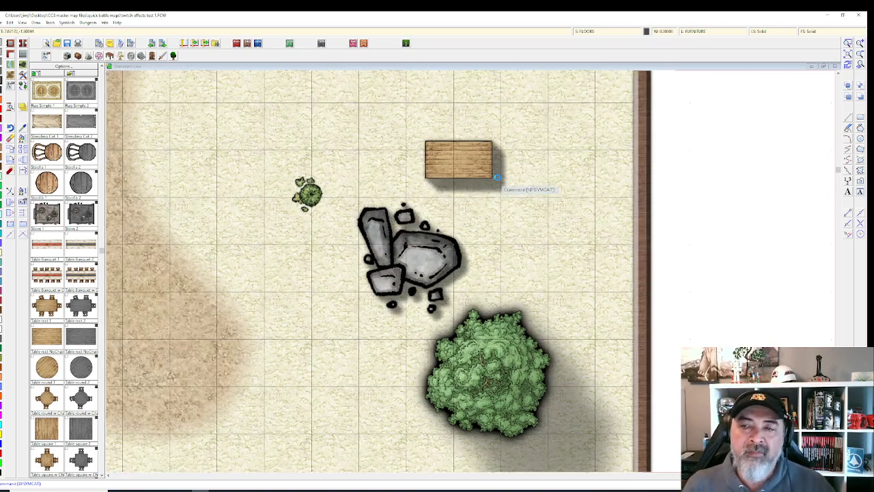
scroll(498, 178, up, 1)
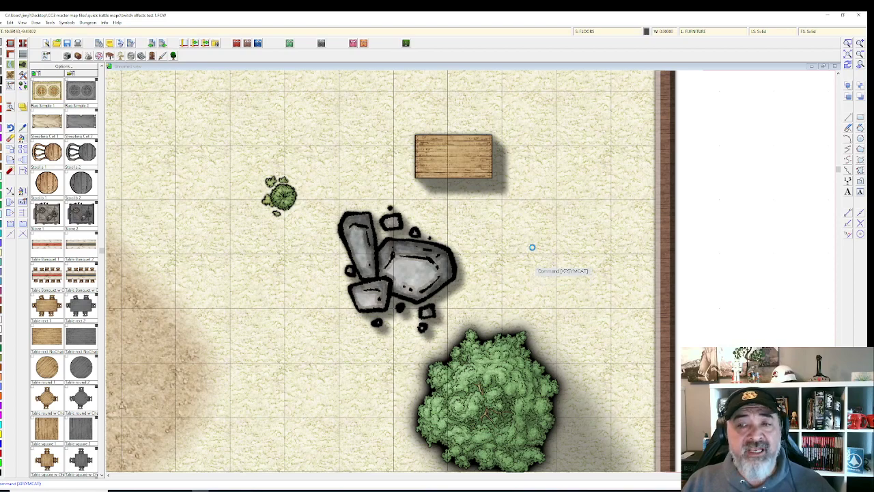
scroll(532, 247, up, 1)
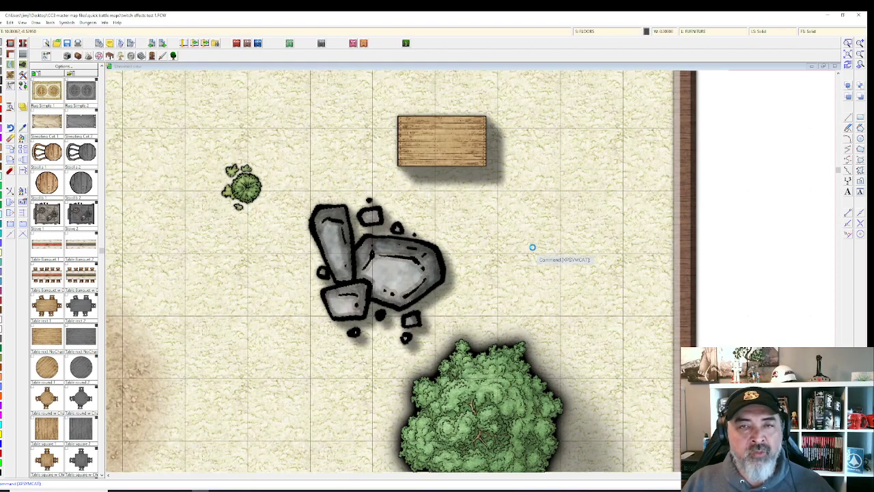
scroll(531, 247, down, 1)
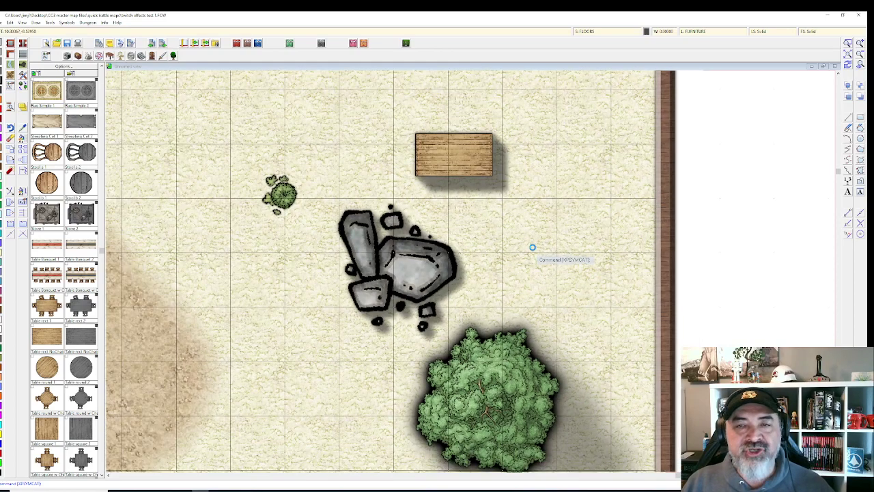
scroll(532, 247, down, 1)
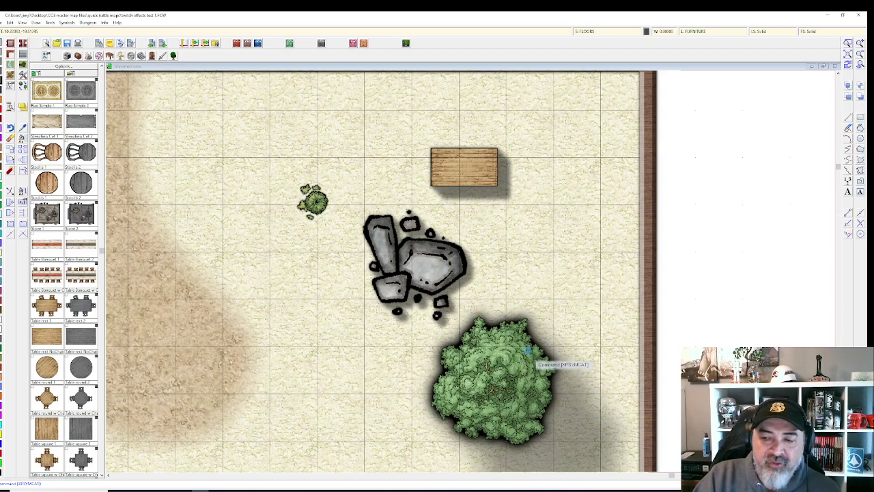
scroll(535, 362, down, 1)
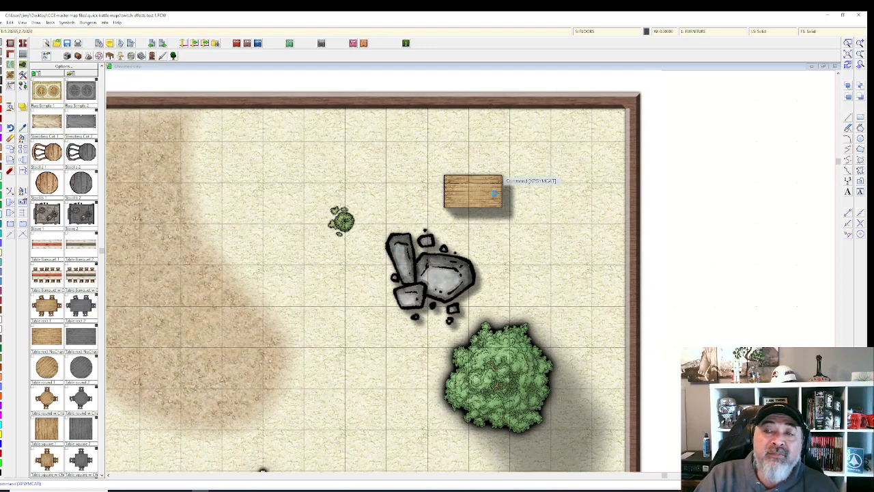
scroll(496, 202, down, 1)
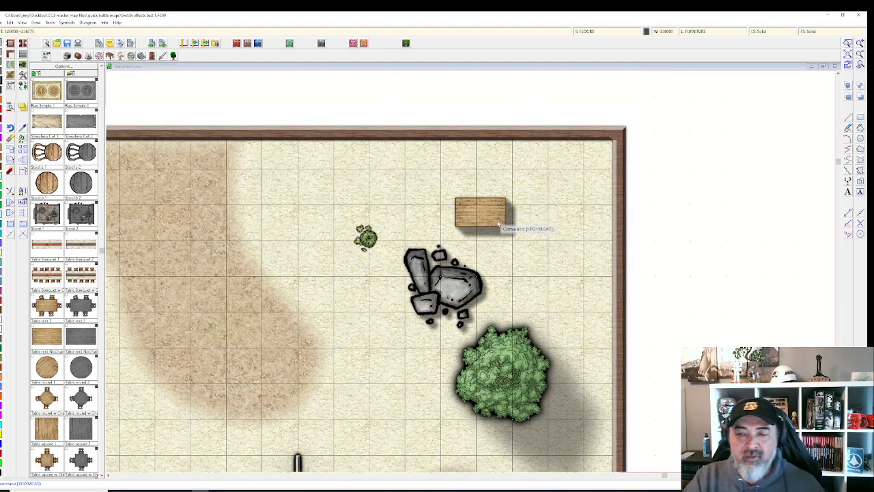
Step: Move the sheet effects window aside and review effects on SYMBOLS FLAT, SYMBOLS LOW, SYMBOLS, SYMBOLS WALL and WALLS
click(587, 31)
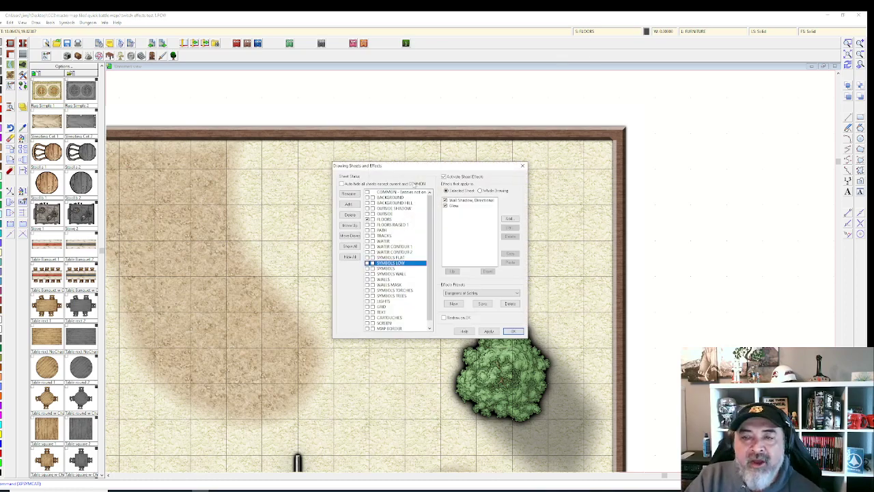
click(390, 258)
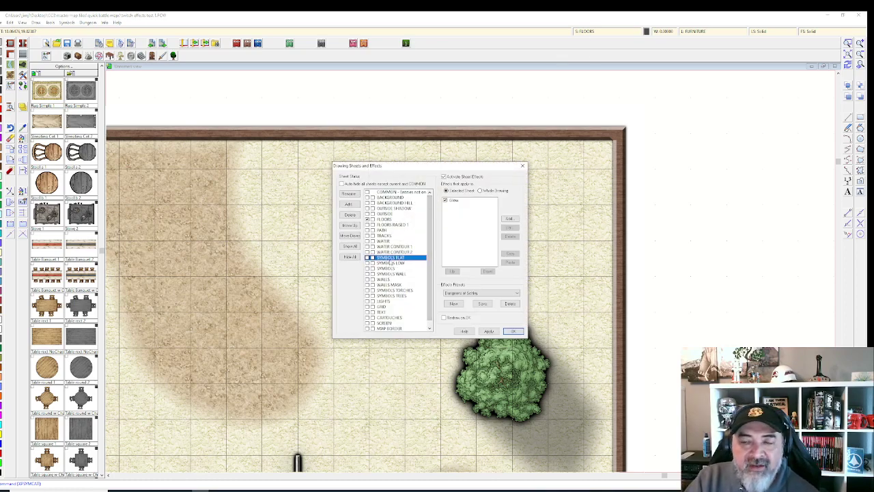
mouse_move(418, 168)
mouse_down()
mouse_move(243, 144)
mouse_move(195, 147)
mouse_up()
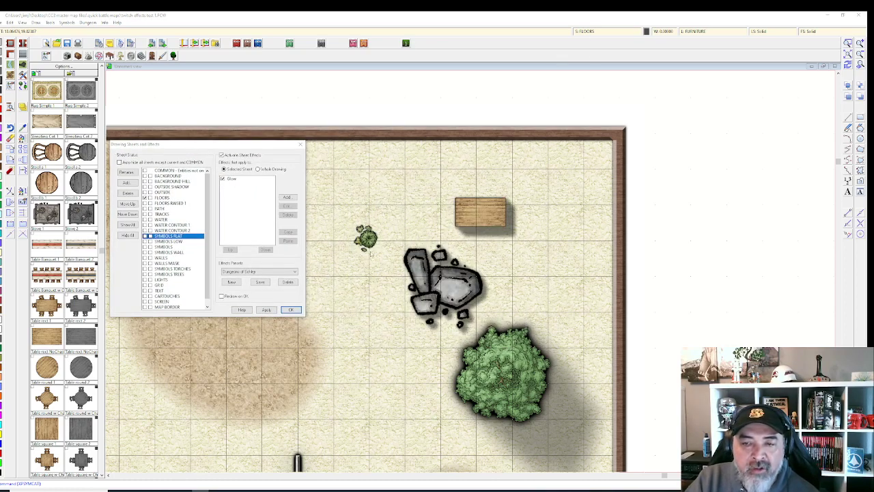
click(170, 241)
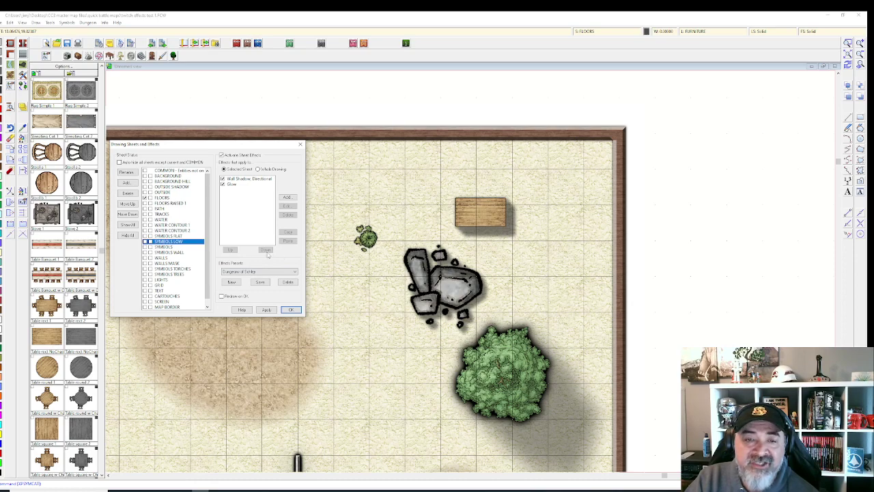
click(168, 247)
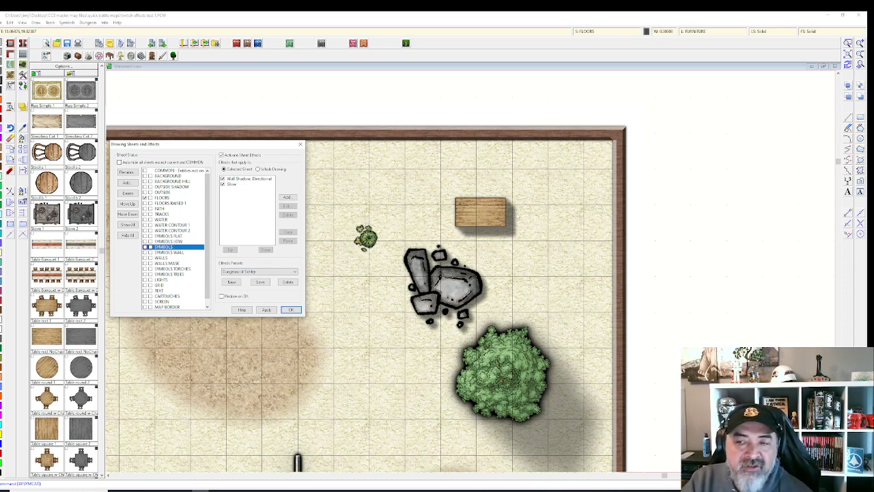
click(174, 253)
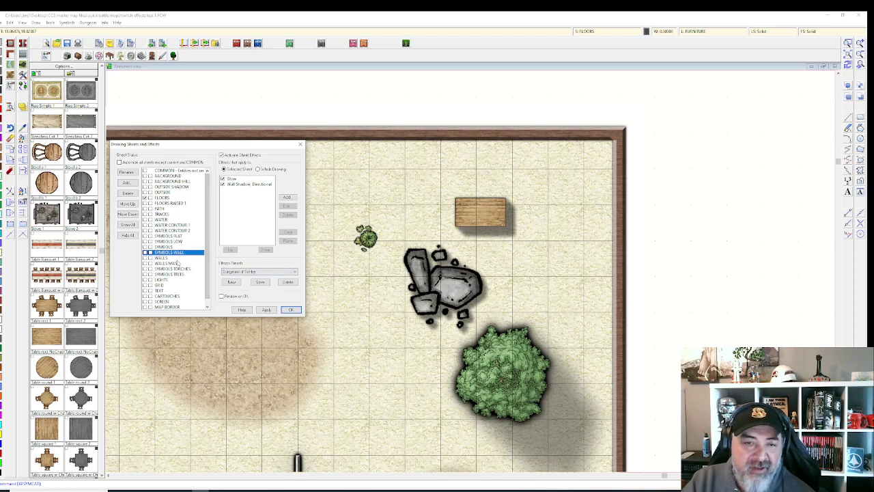
click(177, 258)
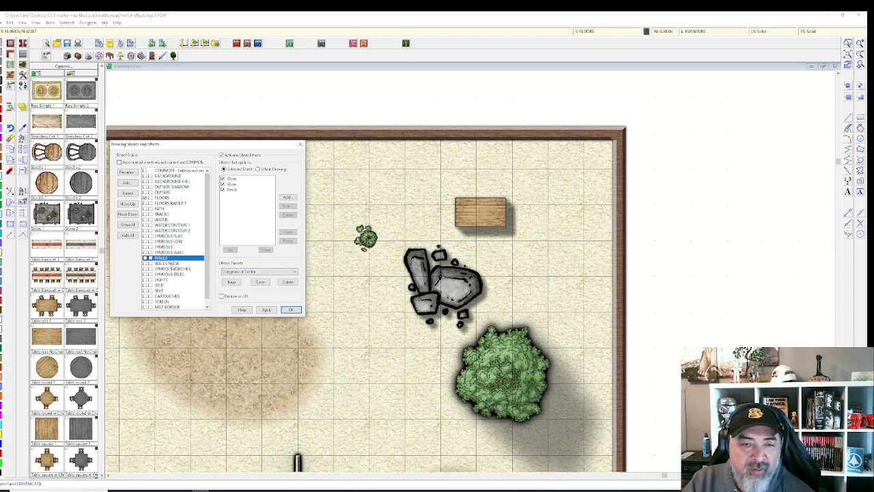
Step: Check WALLS MASK, recheck SYMBOLS FLAT, LOW and SYMBOLS, then view SYMBOLS TORCHES and SYMBOLS TREES
click(172, 264)
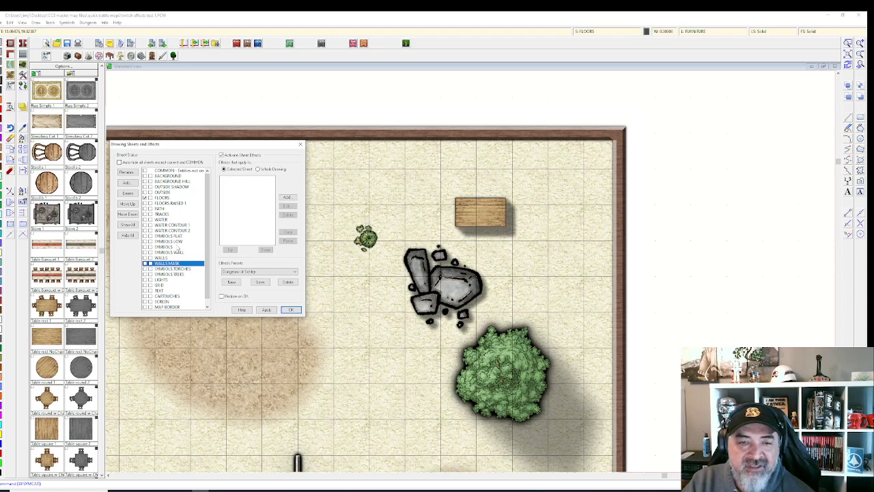
click(177, 237)
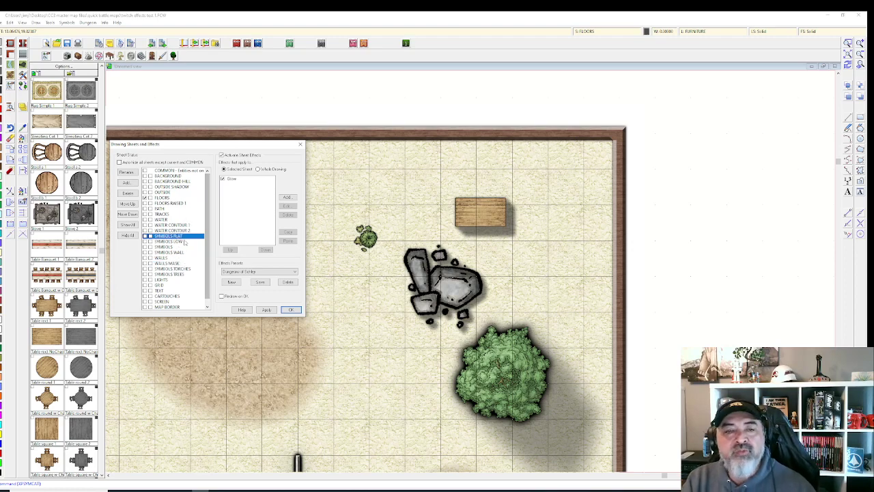
click(180, 242)
click(178, 247)
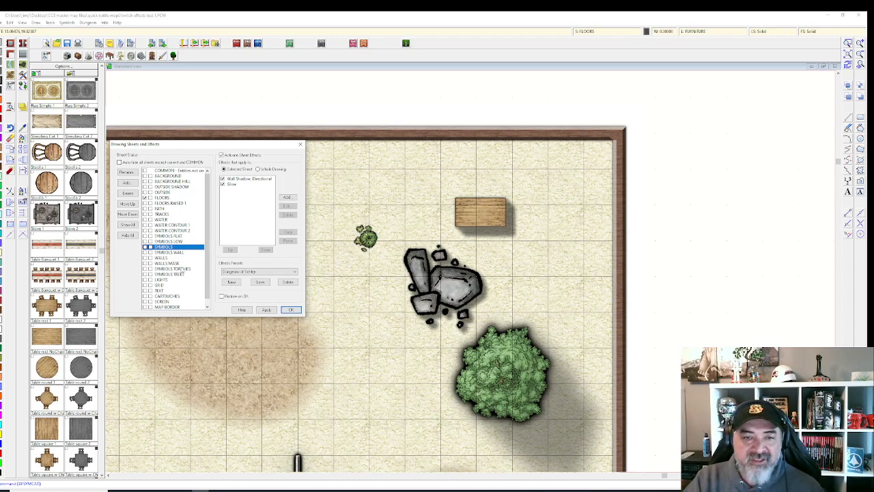
click(183, 269)
click(182, 275)
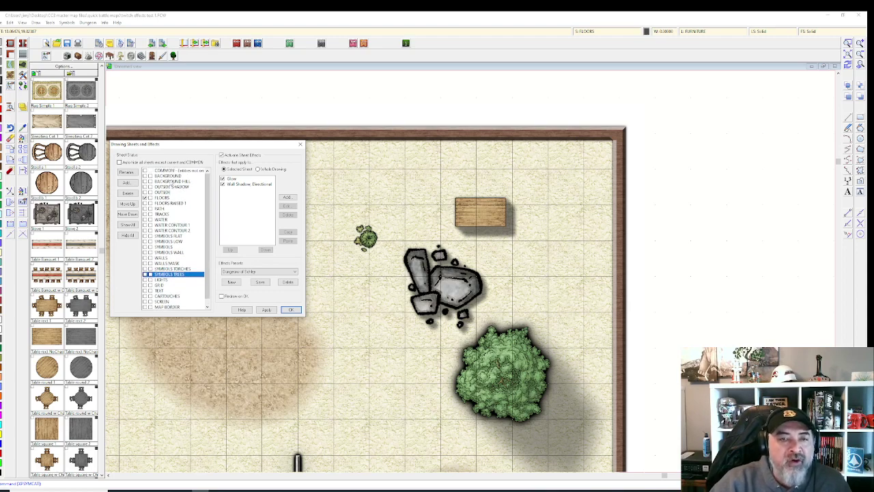
Step: Review the effects on BACKGROUND, OUTSIDE, FLOORS, WATER CONTOUR 1, SYMBOLS FLAT, SYMBOLS and SYMBOLS TORCHES sheets
click(164, 176)
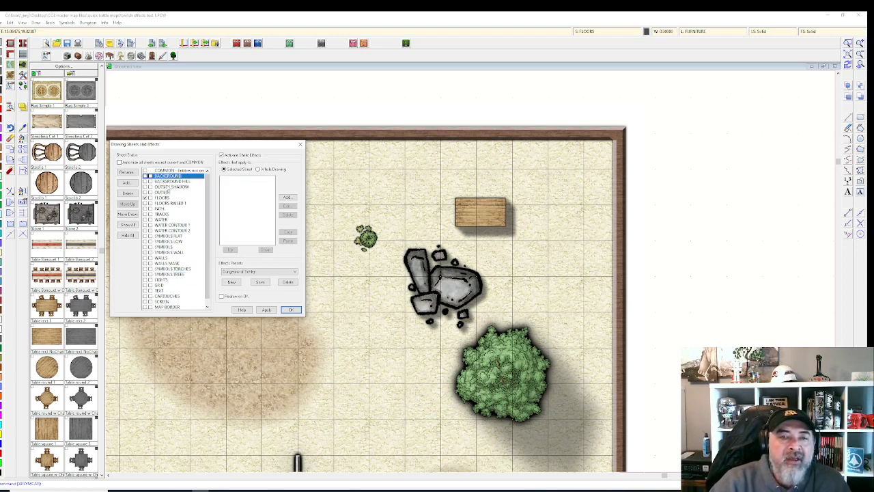
click(157, 192)
click(158, 198)
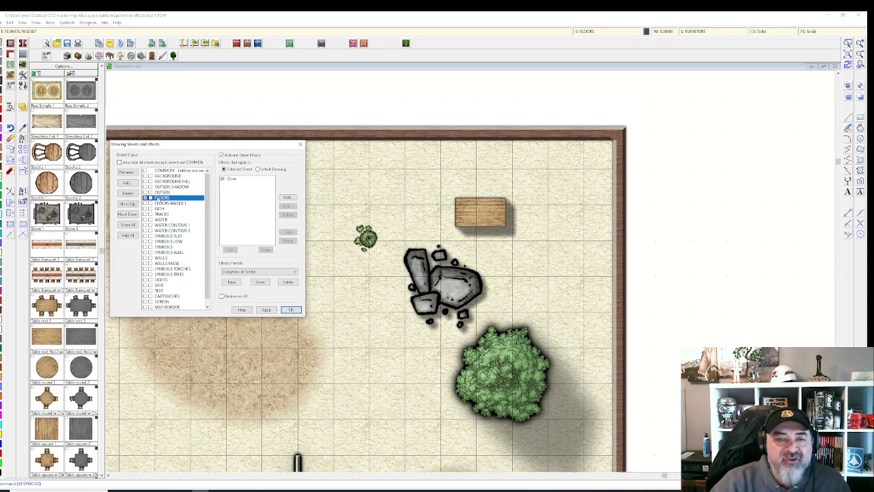
click(168, 224)
click(164, 235)
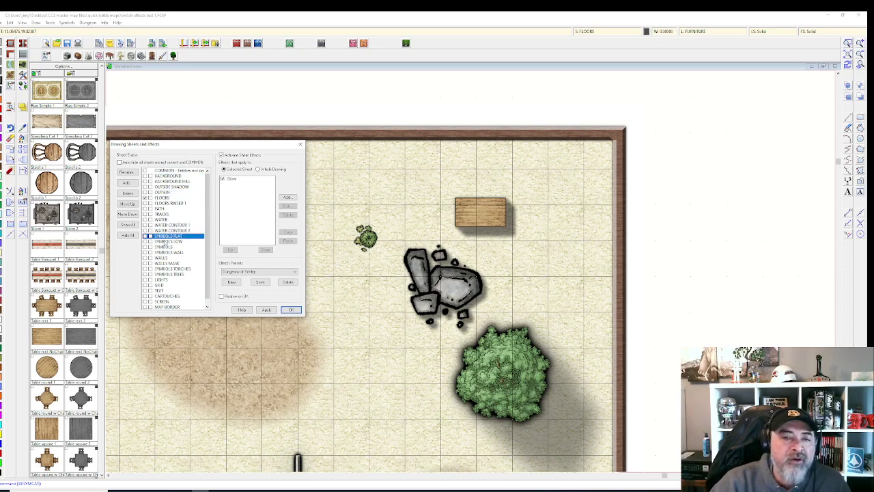
click(166, 241)
click(162, 246)
click(157, 269)
Step: Check the SYMBOLS TREES, GRID, TEXT (two Glow effects), SCREEN and MAP BORDER sheet effects
click(157, 274)
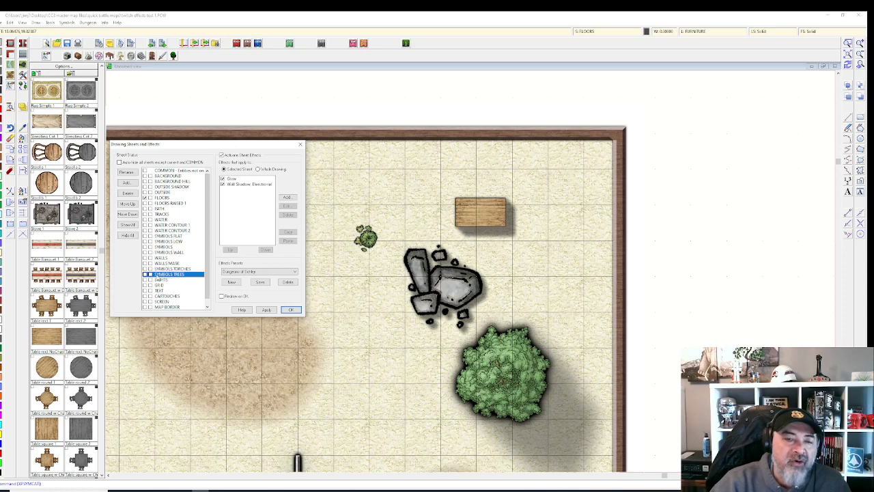
click(158, 285)
click(158, 290)
click(158, 296)
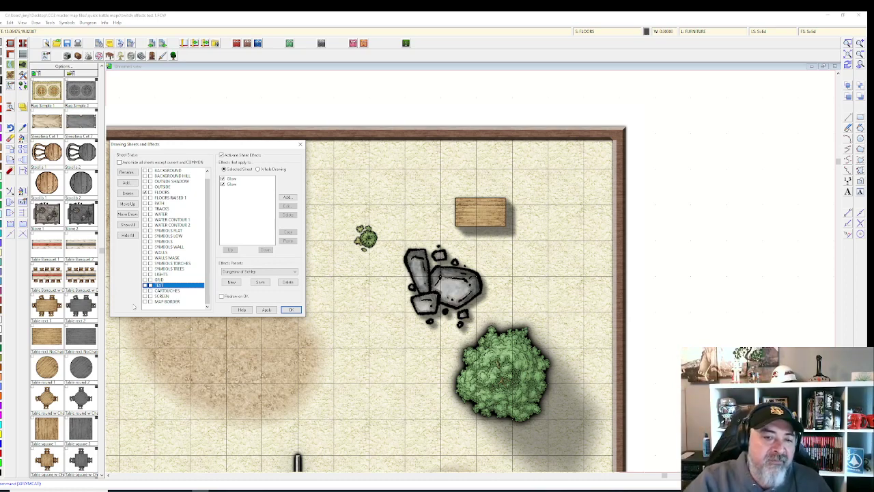
click(171, 296)
click(175, 302)
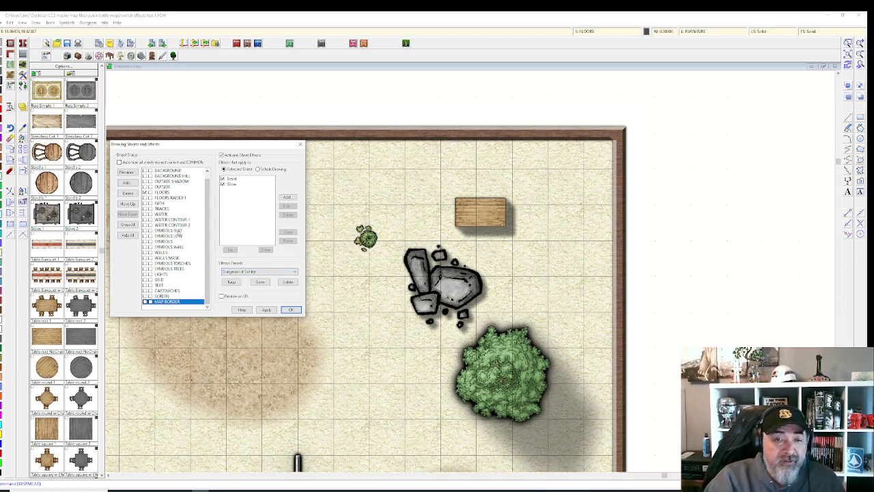
Step: Recheck WATER CONTOUR 1 and SYMBOLS FLAT effects, then accept and close the sheet settings
click(168, 219)
click(169, 230)
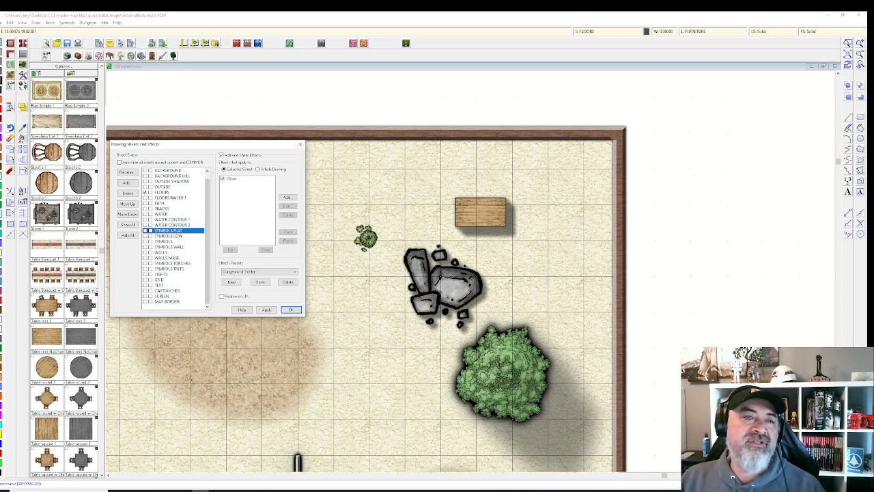
click(291, 309)
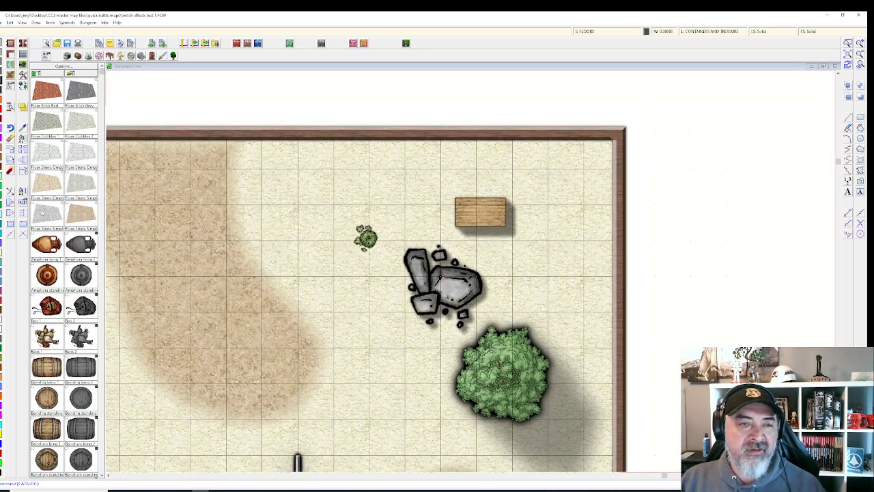
Step: Place one wooden barrel from the symbol catalog to the left of the crate near the top
scroll(51, 356, down, 5)
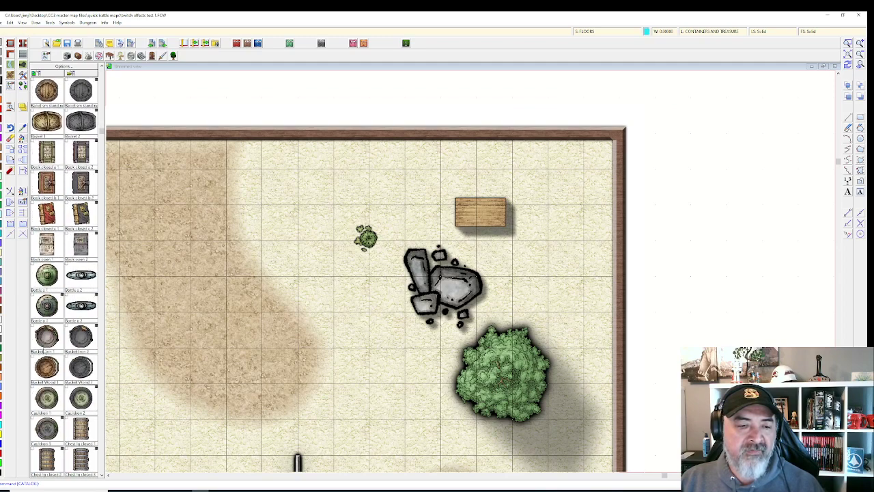
scroll(43, 350, down, 3)
click(79, 218)
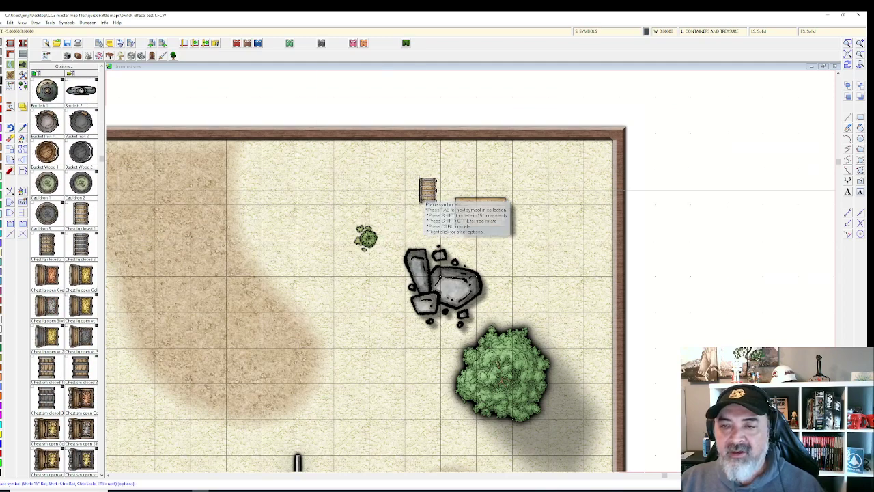
click(414, 190)
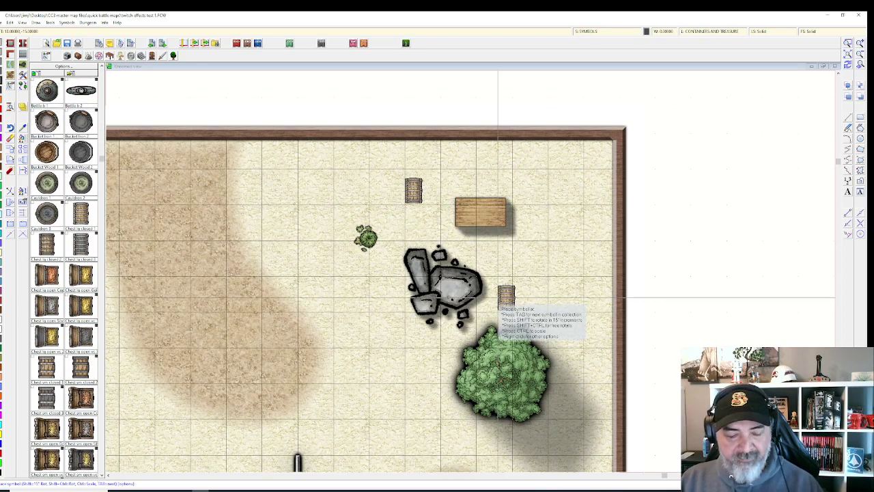
key(Escape)
scroll(490, 297, up, 1)
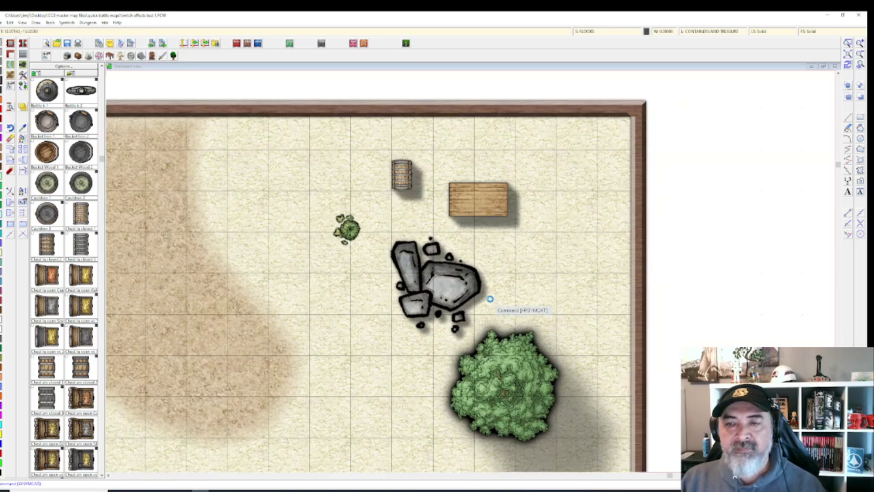
scroll(418, 216, up, 1)
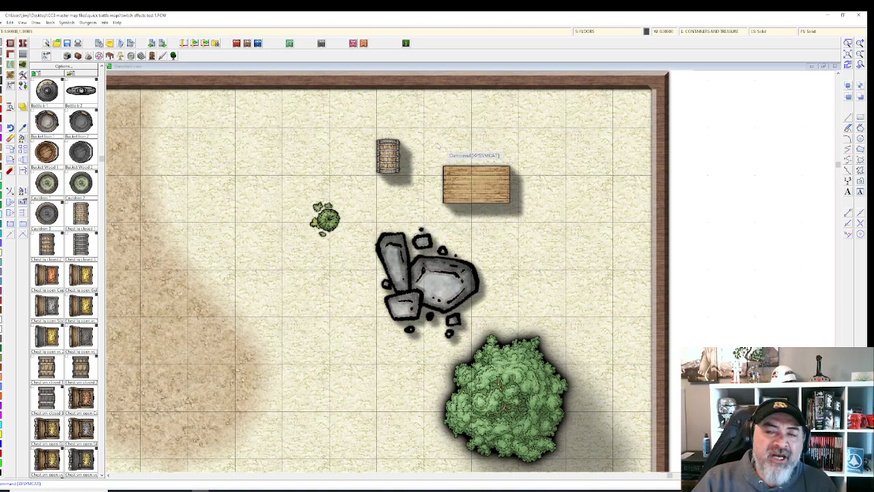
Step: Reassign the barrel to the SYMBOLS LOW sheet using Change Properties
click(21, 136)
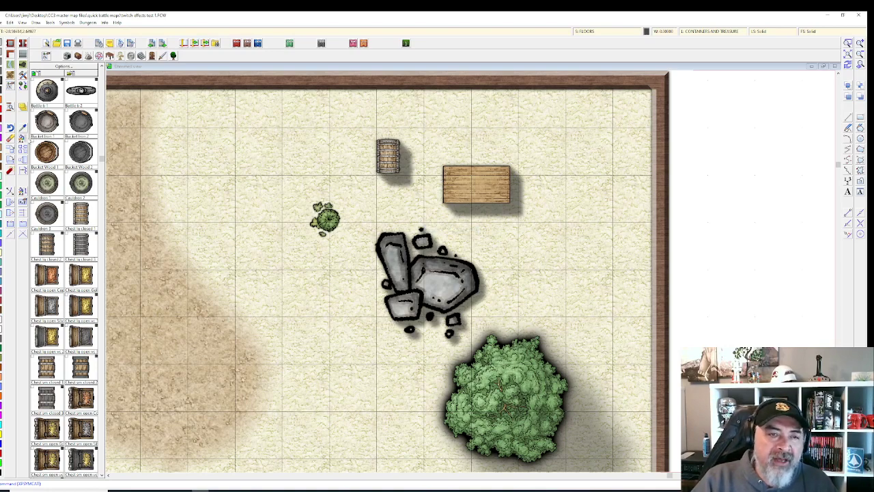
click(381, 146)
right_click(381, 146)
click(385, 147)
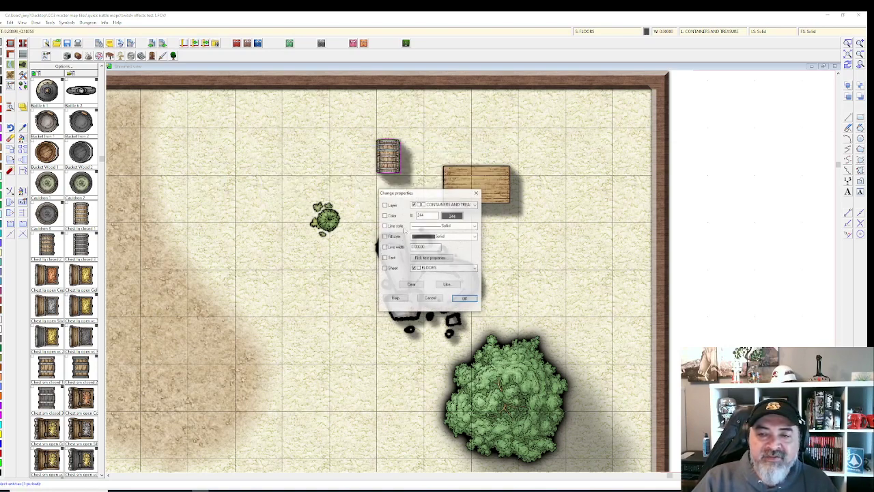
click(474, 268)
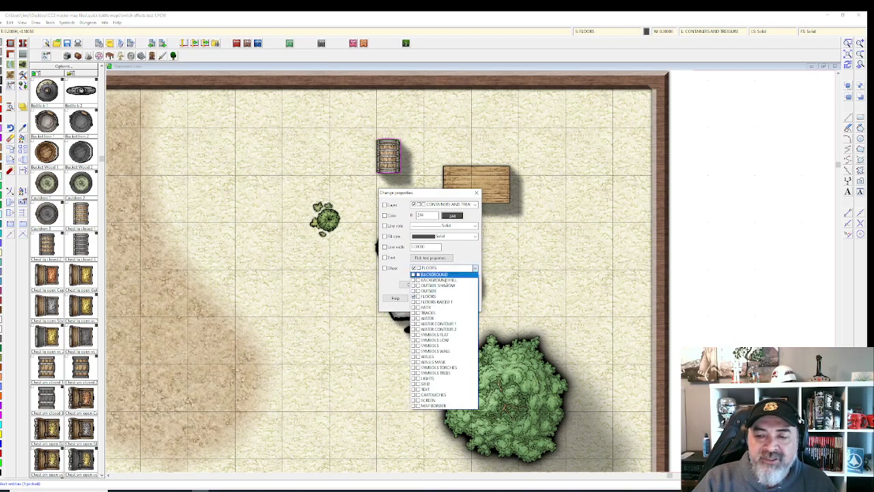
click(449, 339)
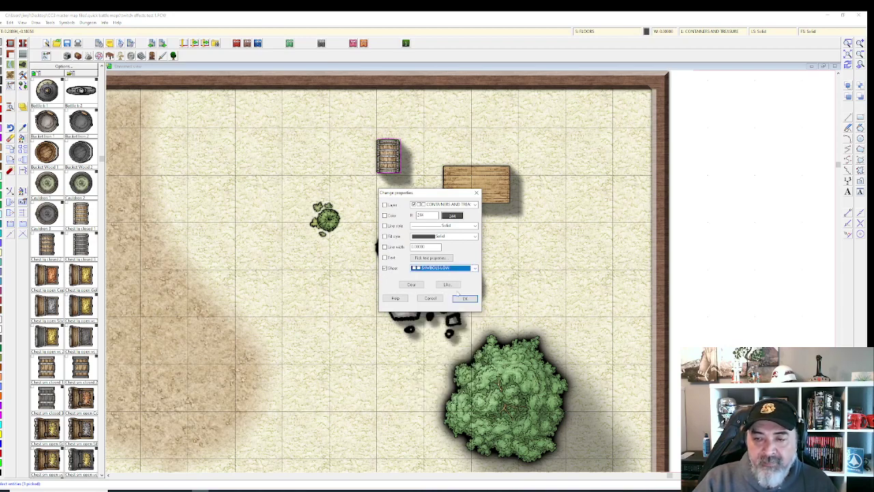
click(458, 298)
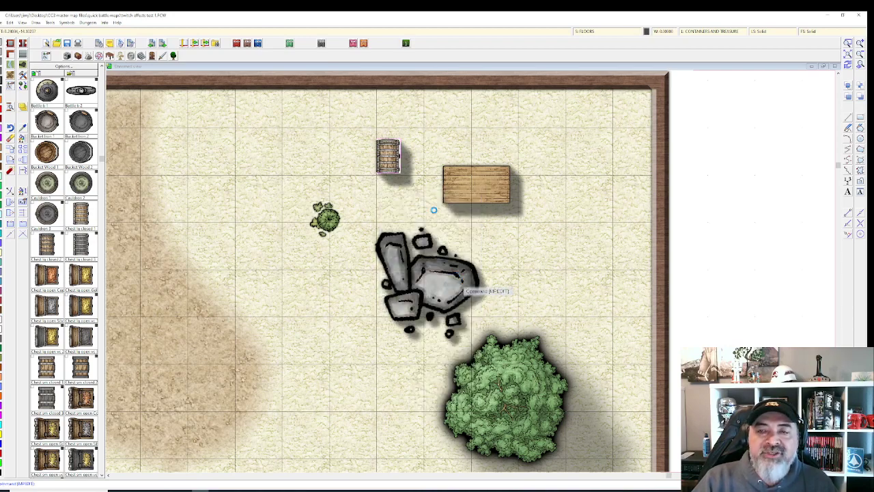
scroll(424, 181, up, 1)
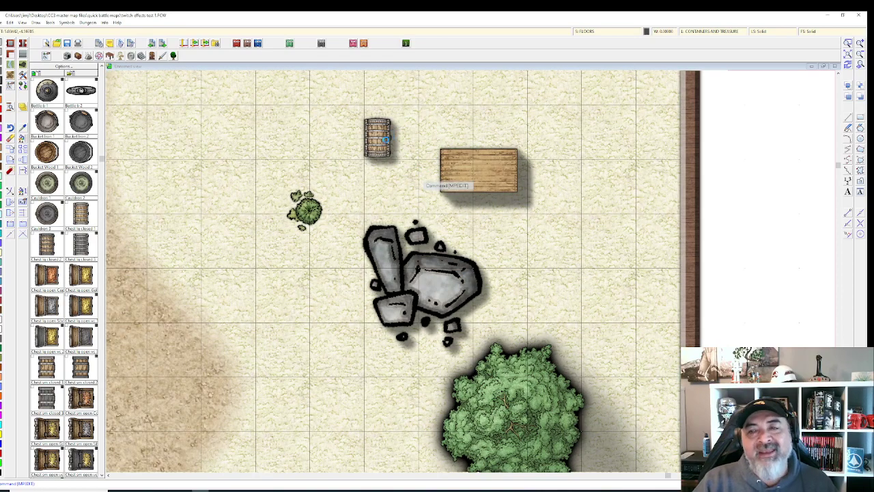
scroll(386, 141, up, 1)
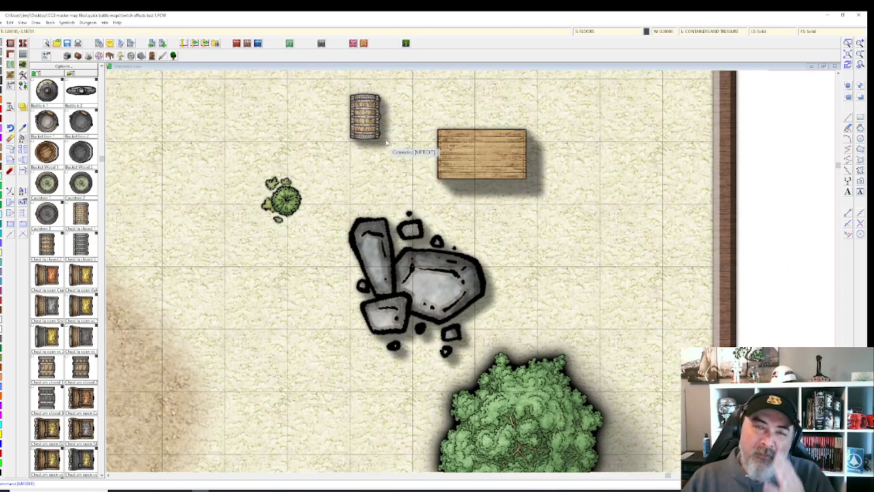
Step: Compare the SYMBOLS LOW and SYMBOLS sheet effects, then start adding a new drawing sheet
click(595, 32)
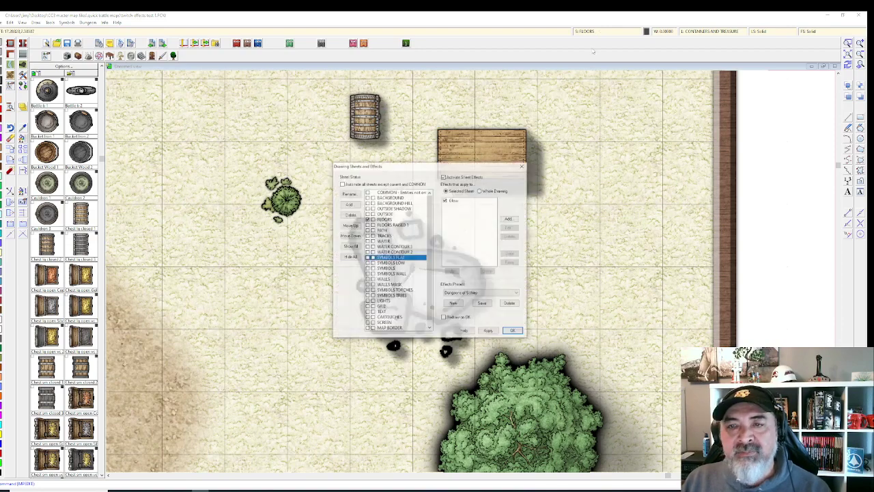
click(398, 263)
click(398, 269)
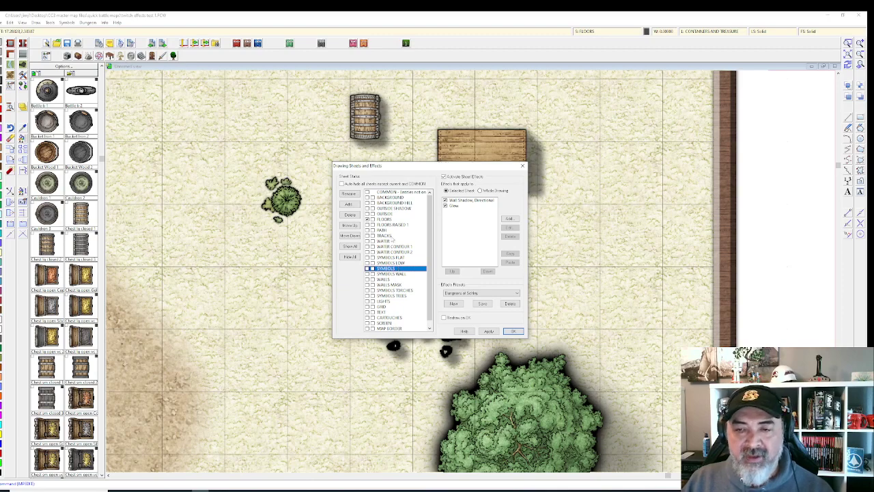
click(513, 331)
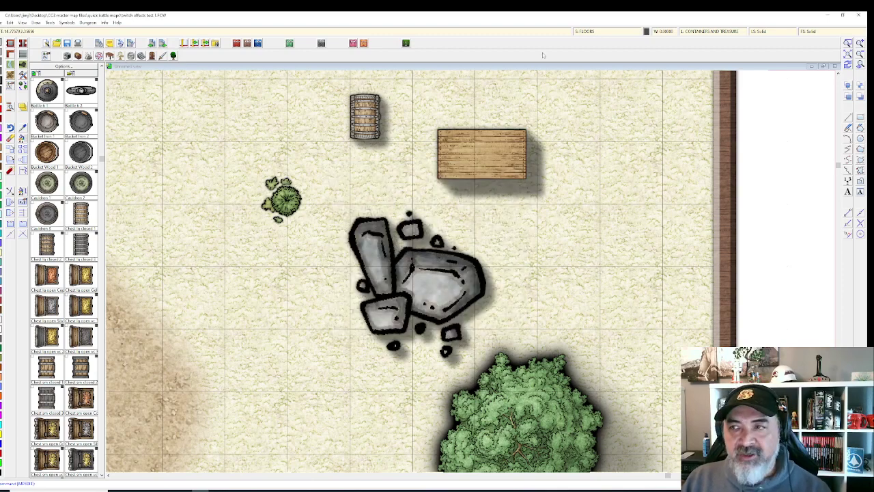
click(596, 31)
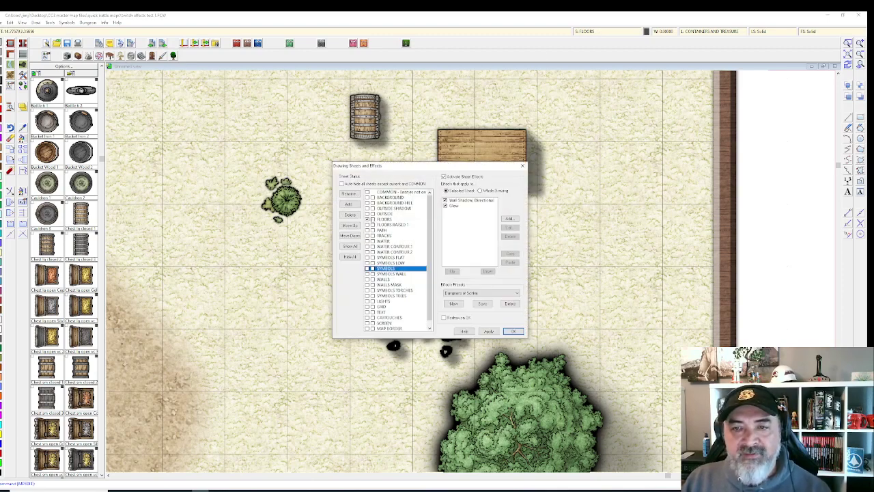
click(349, 204)
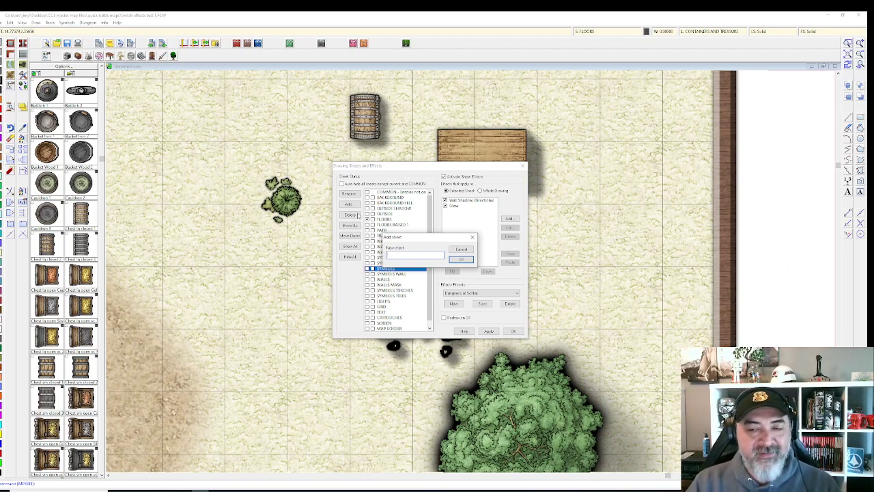
Step: Name the new sheet SYMBOLS MEDIUM and create it
text(S)
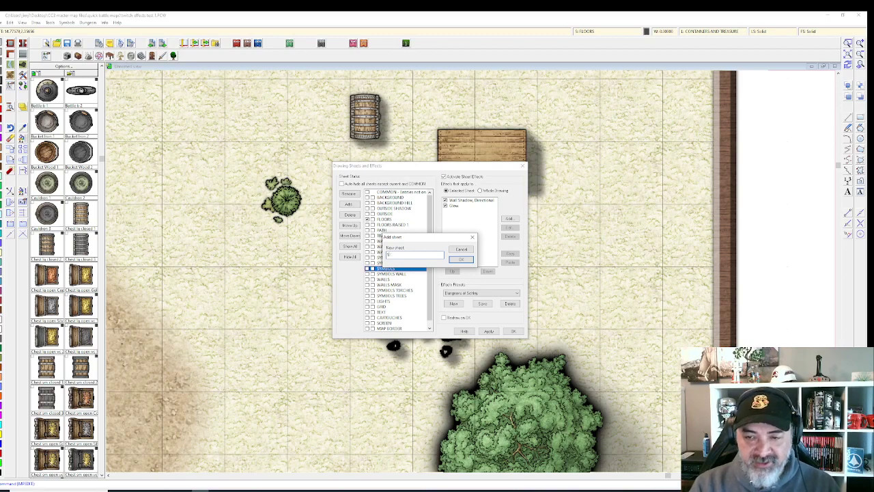
text(hMBOLS M)
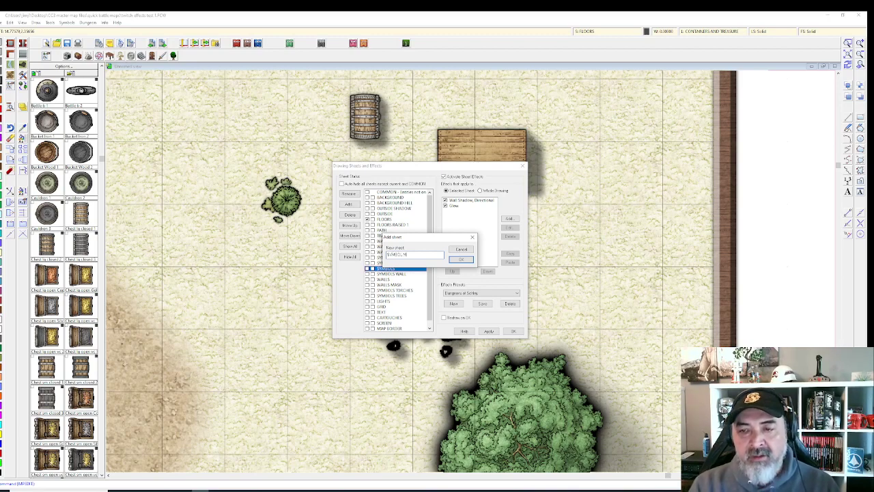
text(EDIUM)
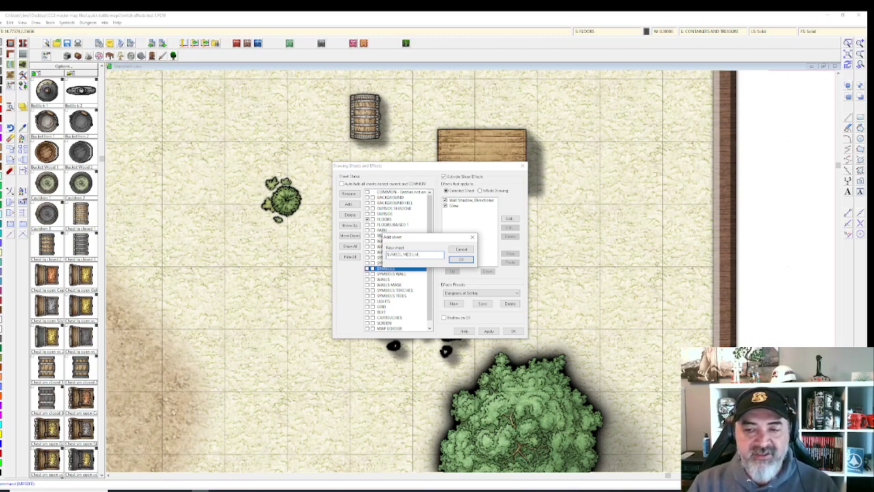
key(Return)
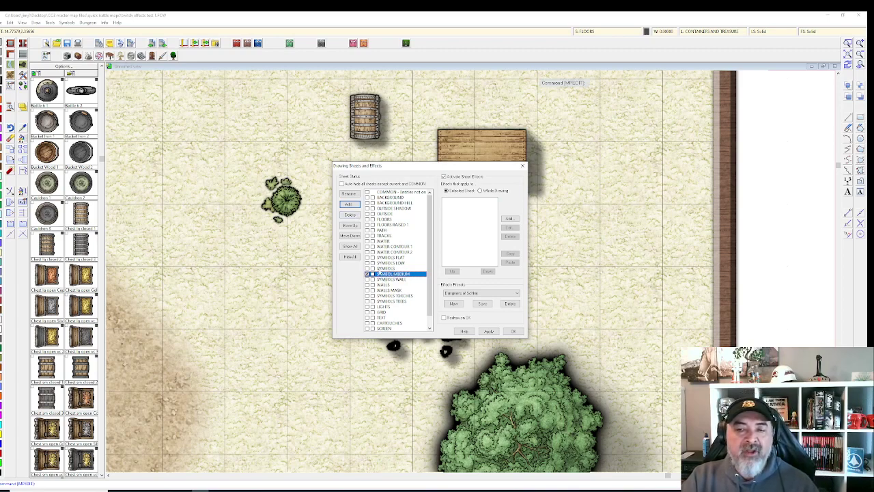
scroll(387, 300, down, 2)
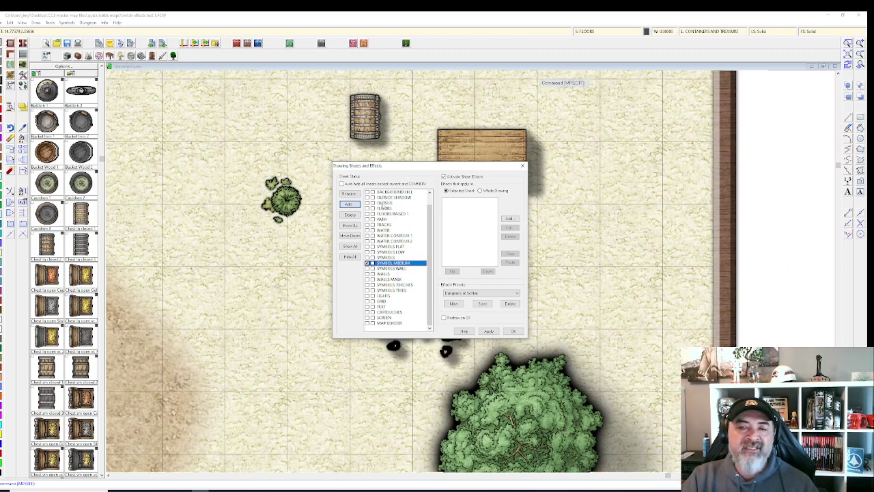
click(383, 204)
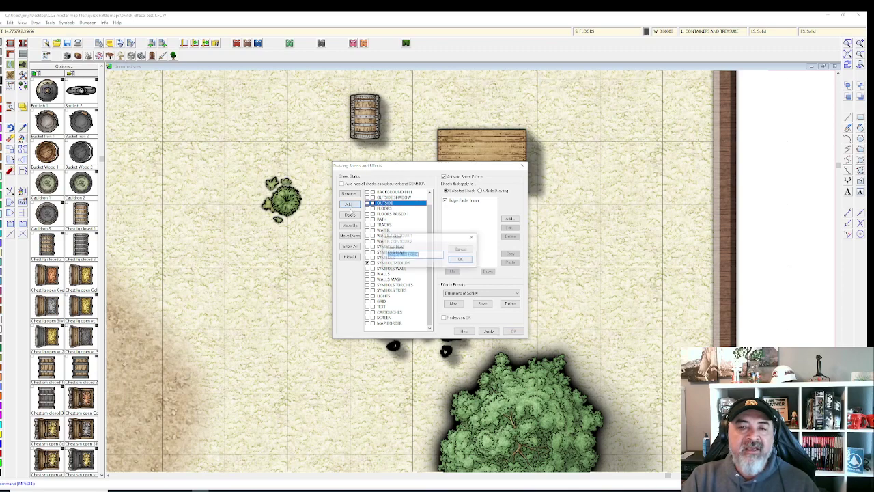
Step: Add another sheet named OUTSIDE, creating the OUTSIDE 2 sheet
click(348, 204)
key(BackSpace)
text(OUT)
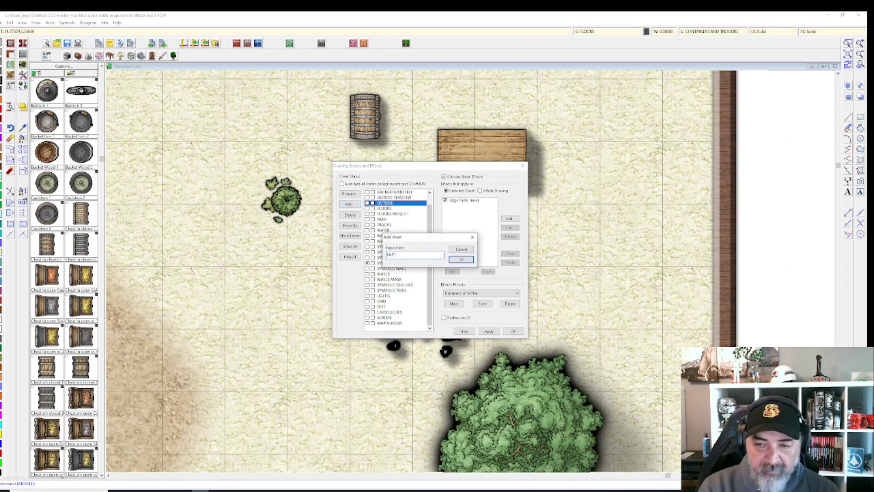
text(SIDE 2)
key(Return)
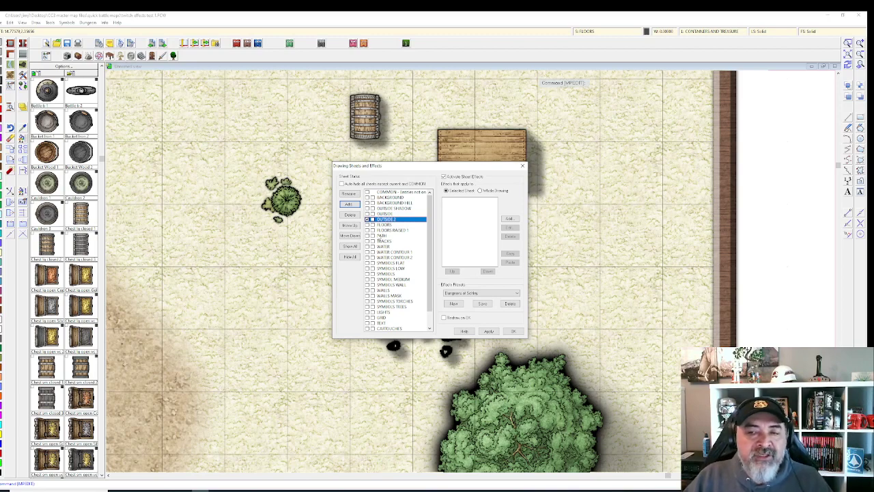
scroll(389, 249, down, 1)
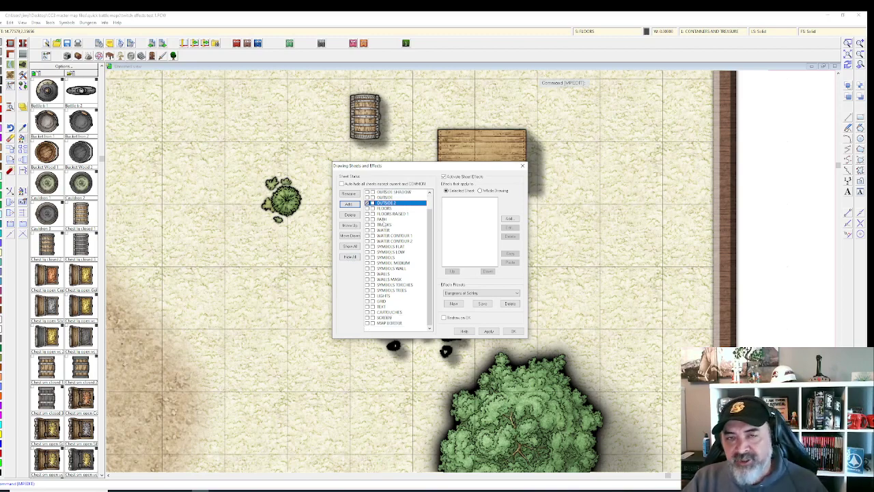
scroll(397, 228, up, 1)
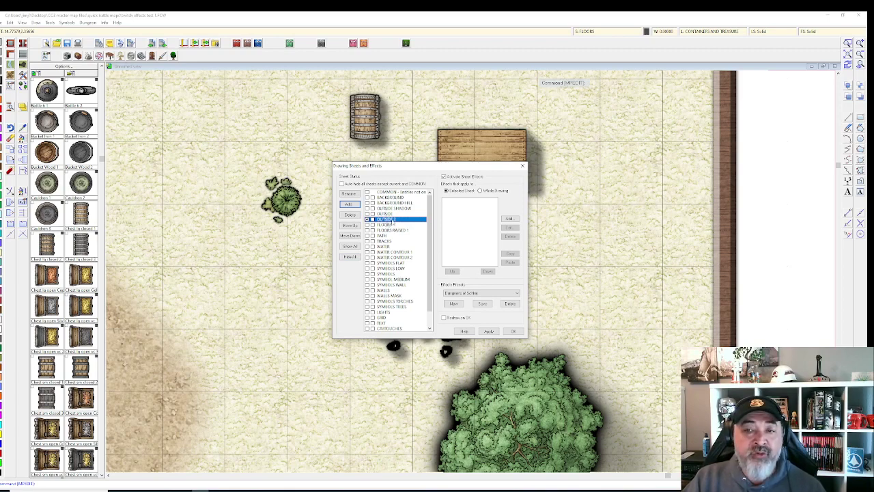
click(386, 214)
click(388, 219)
Step: Move SYMBOLS MEDIUM above SYMBOLS in the sheet order and apply the changes
scroll(389, 226, down, 1)
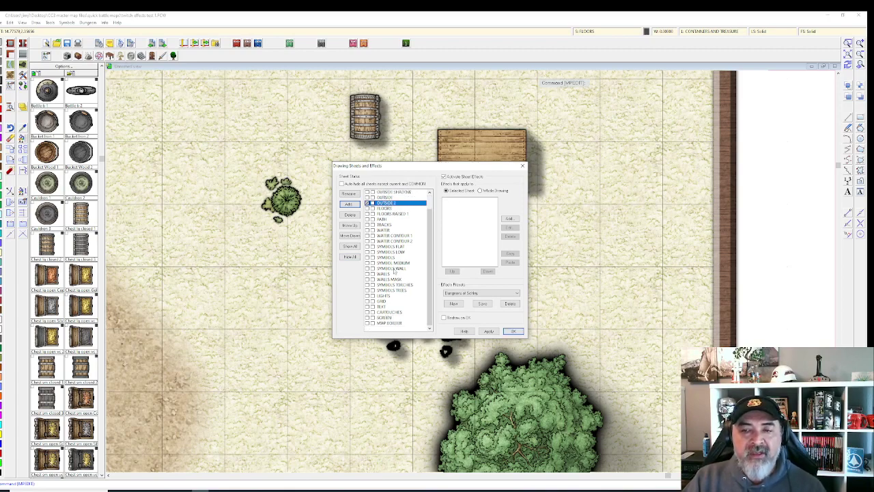
click(391, 263)
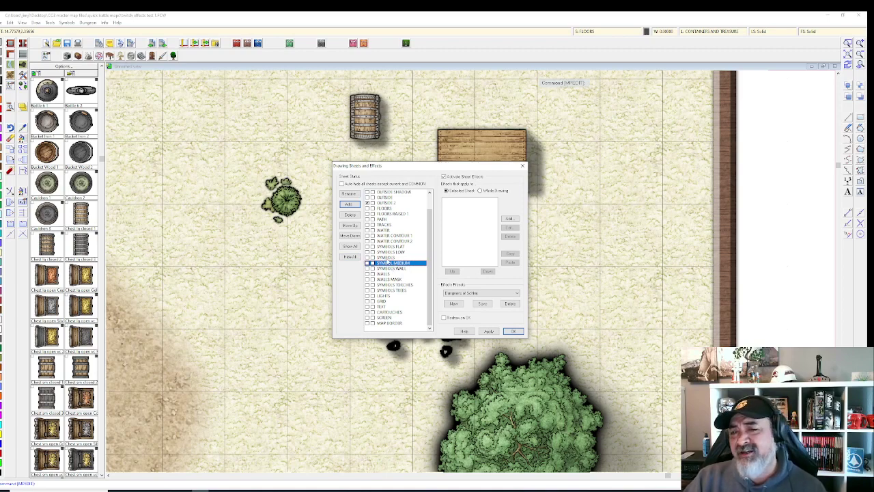
click(353, 227)
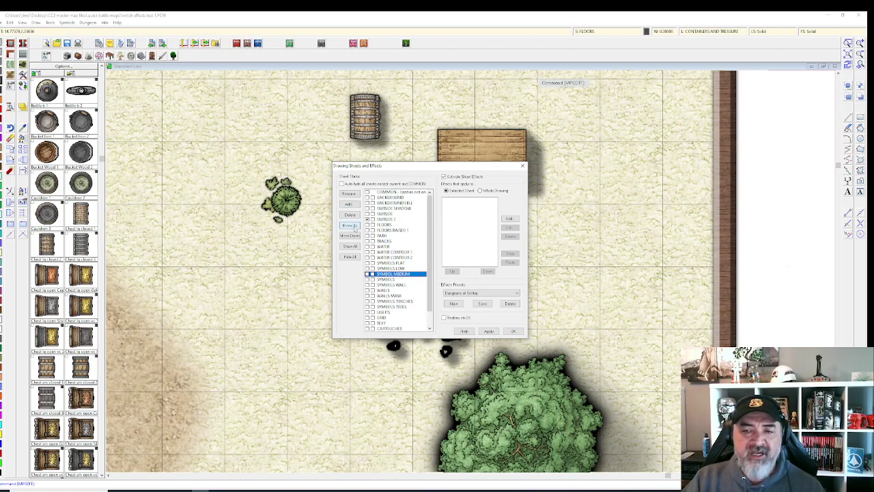
click(400, 265)
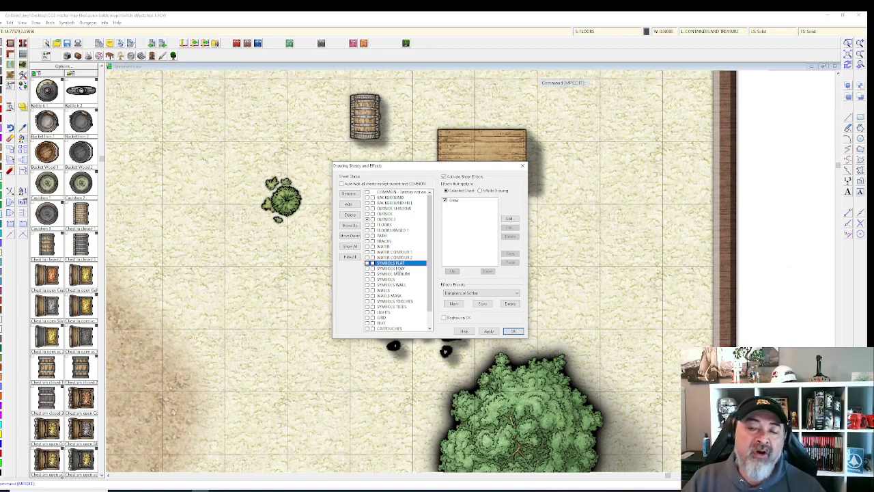
click(397, 280)
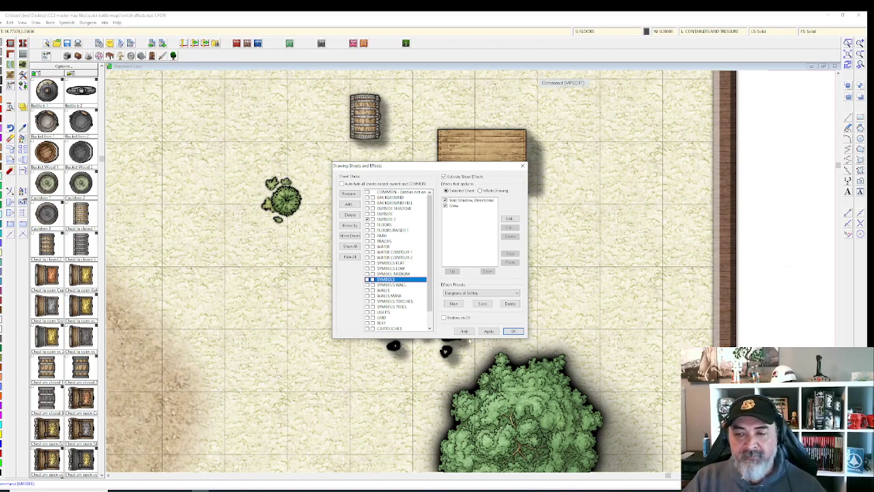
click(490, 332)
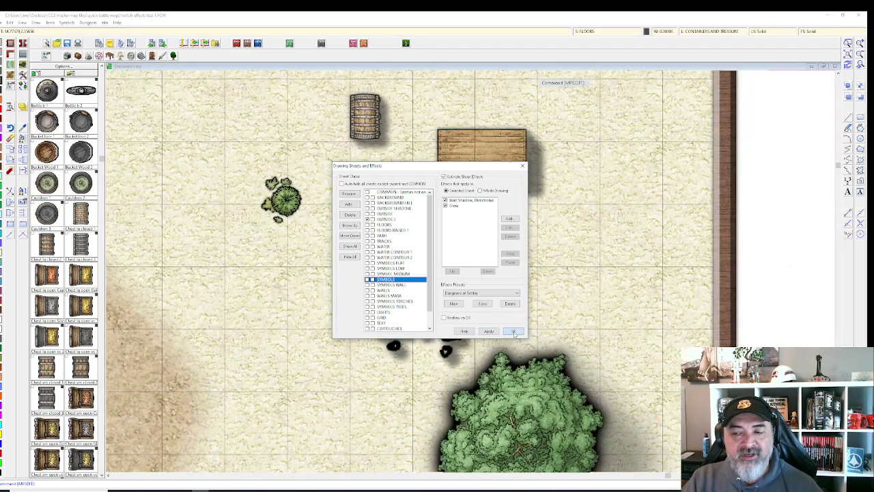
Step: Put the barrel on the SYMBOLS MEDIUM sheet via Change Properties, then reopen the sheet effects settings
click(513, 331)
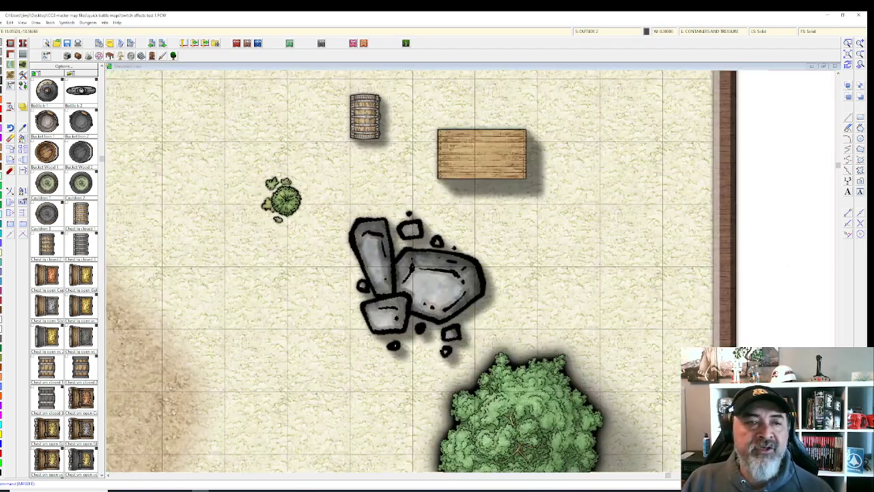
click(22, 138)
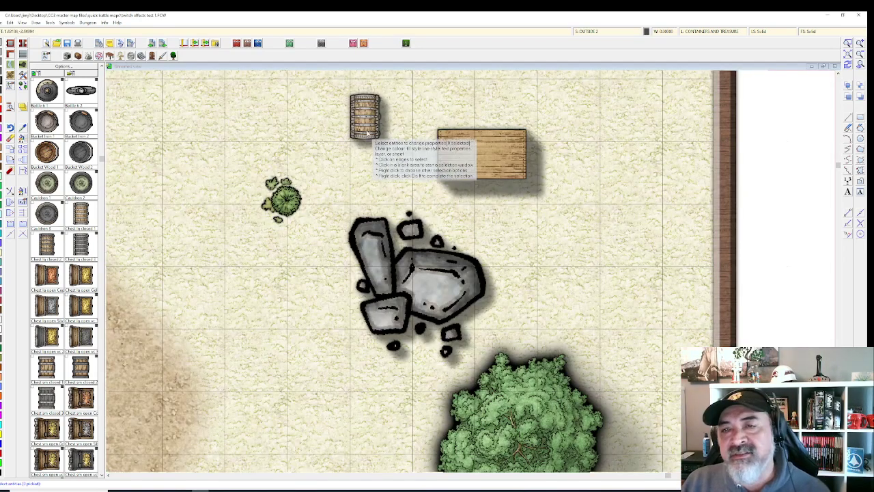
click(396, 162)
right_click(367, 146)
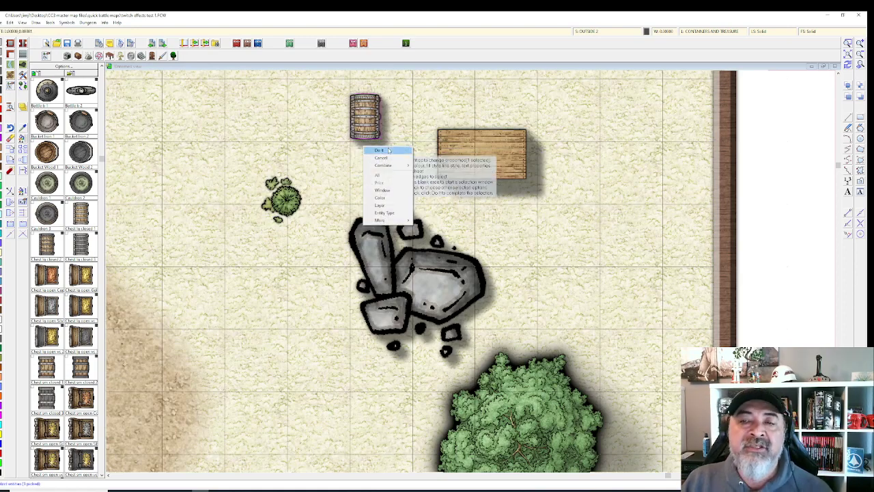
click(388, 149)
click(474, 268)
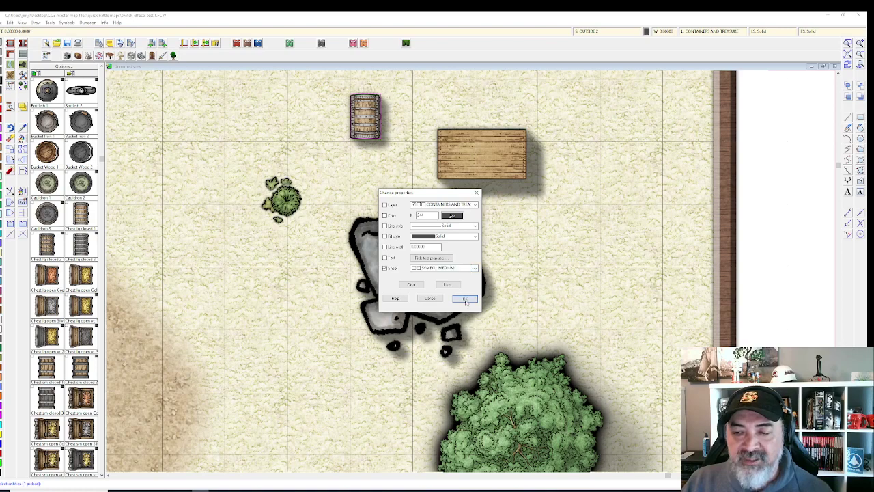
click(465, 298)
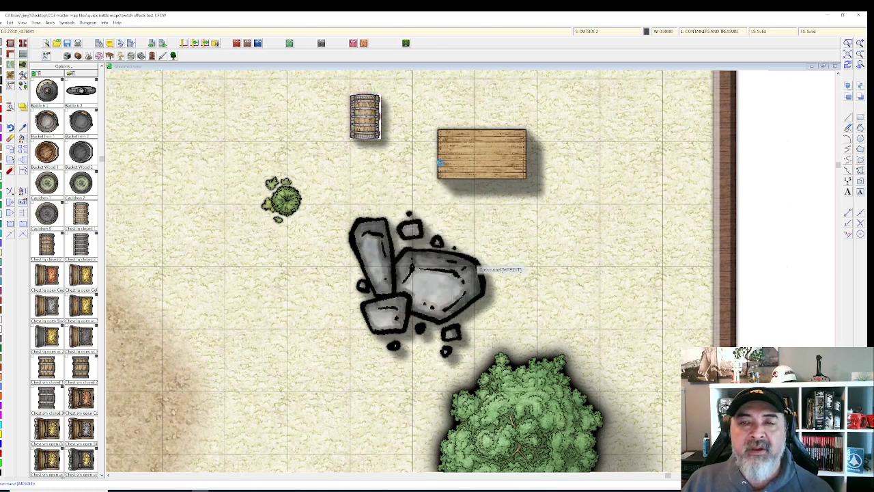
scroll(475, 256, up, 1)
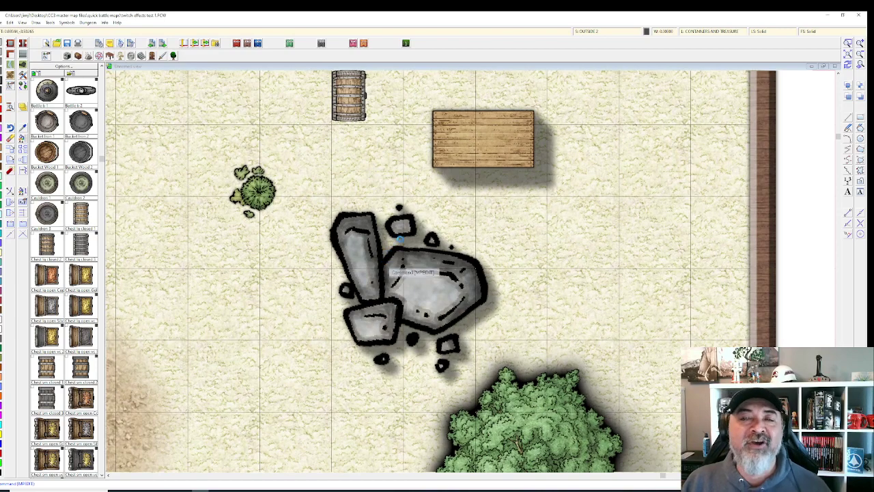
scroll(486, 185, up, 2)
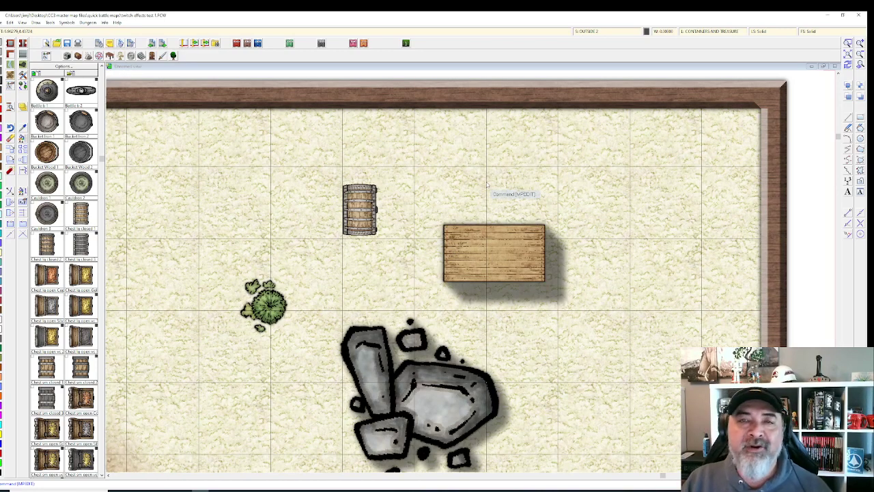
click(591, 31)
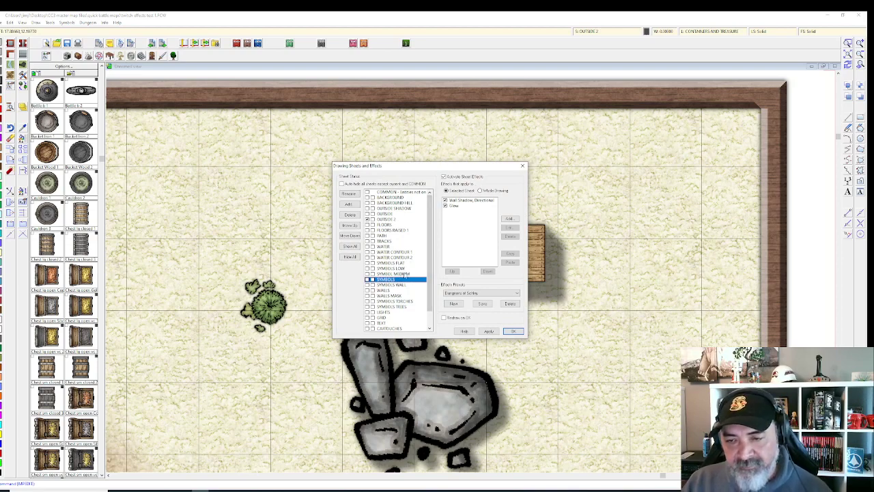
click(404, 274)
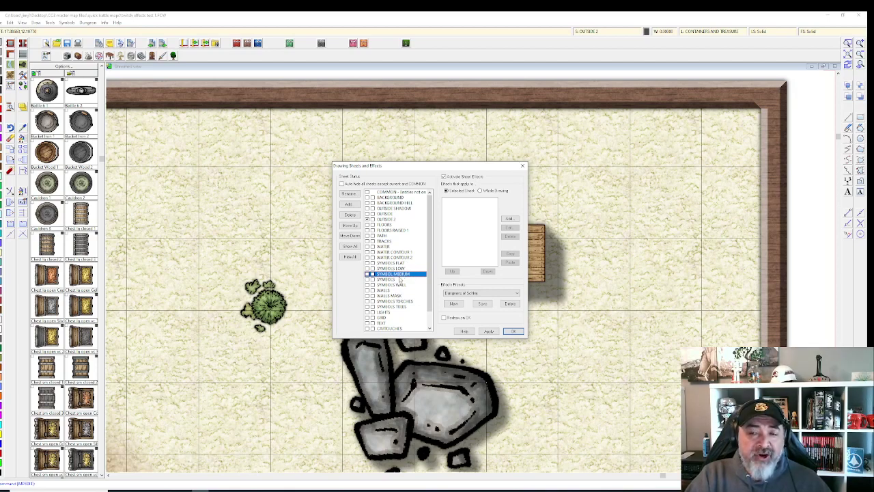
click(399, 280)
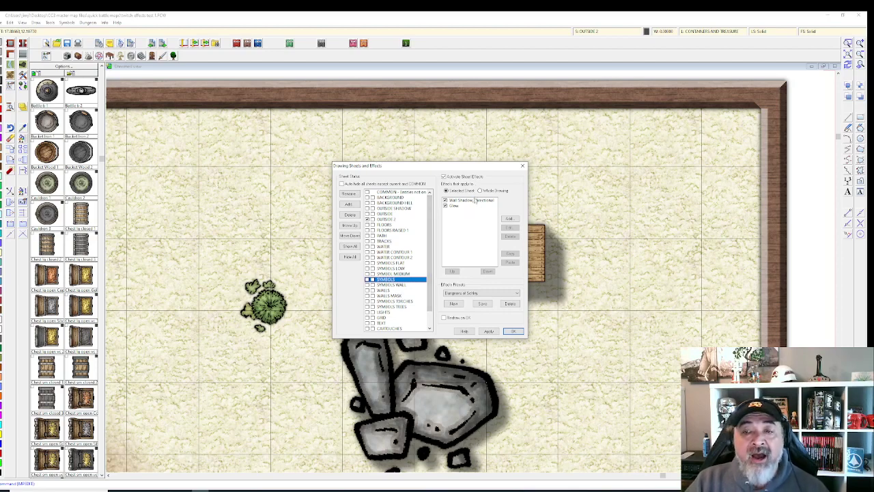
click(403, 273)
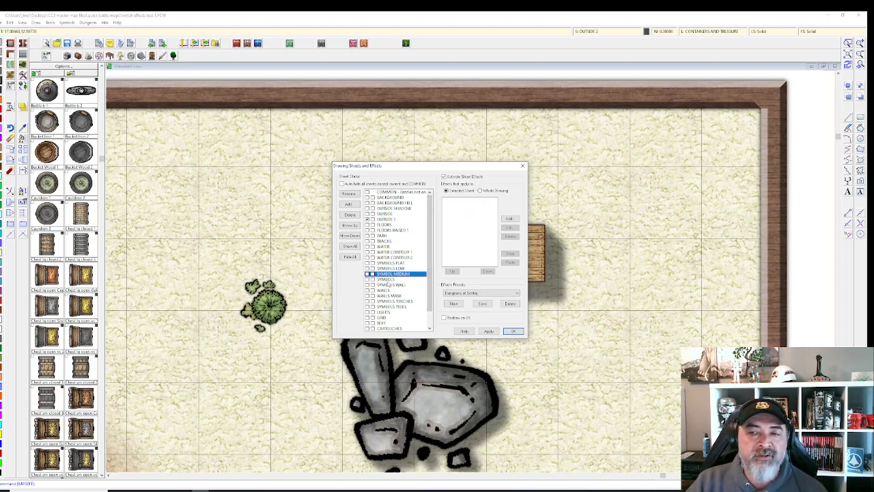
click(387, 280)
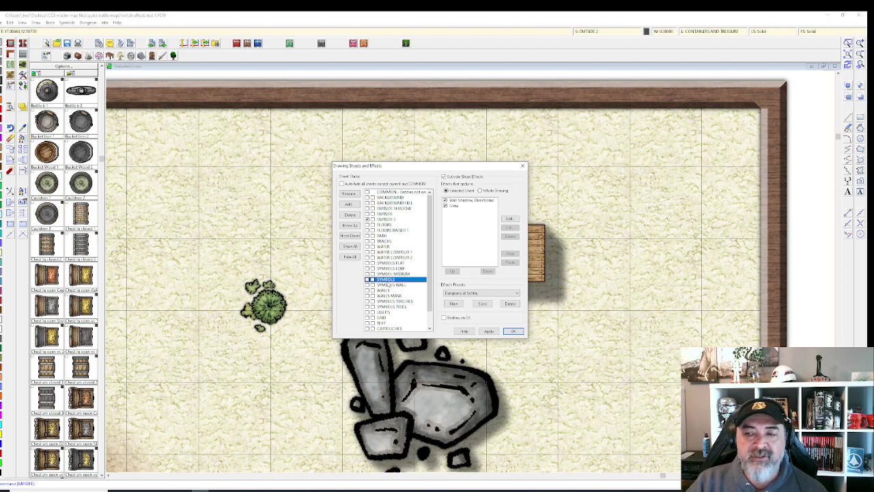
Step: Copy the Wall Shadow, Directional and Glow effects from SYMBOLS onto SYMBOLS MEDIUM and apply them
click(464, 201)
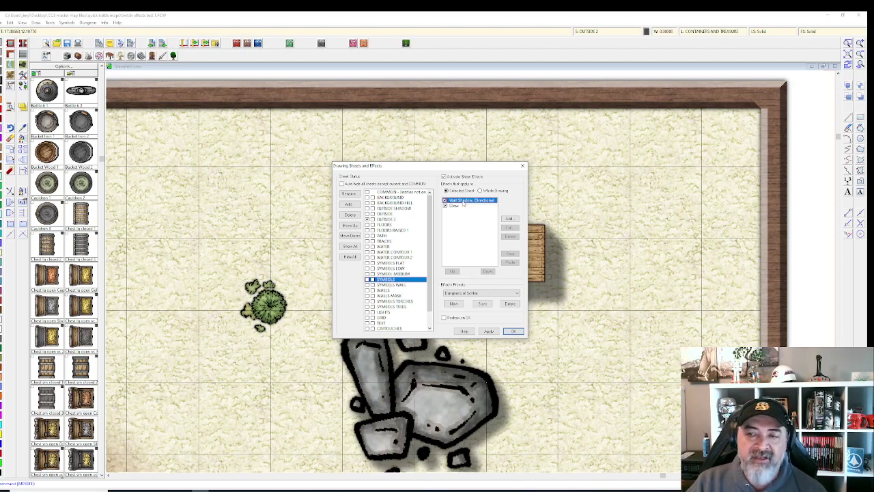
shift+click(458, 207)
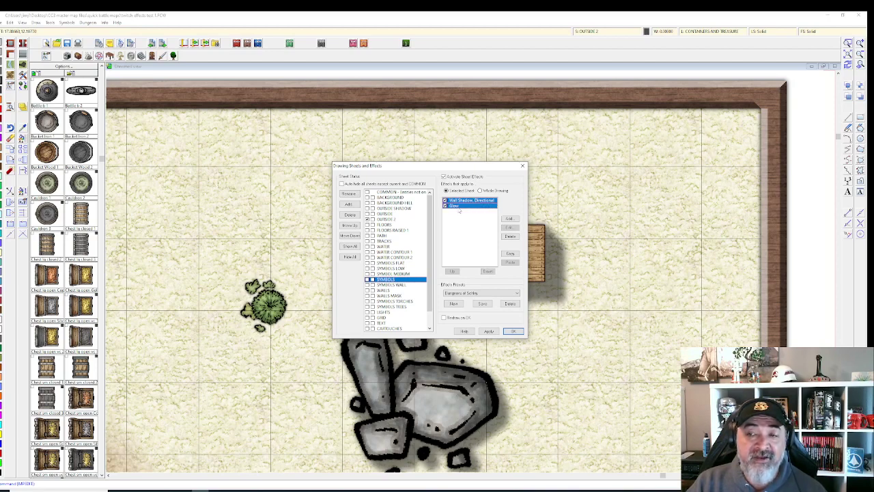
click(511, 254)
click(400, 274)
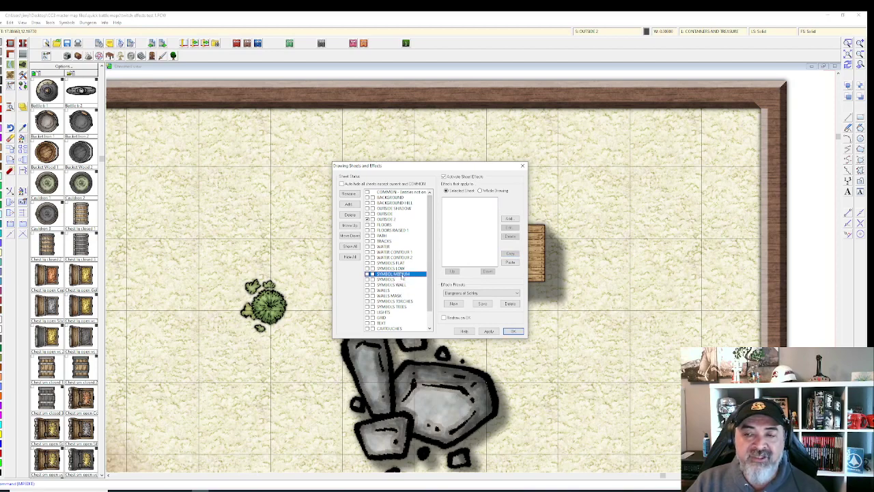
click(511, 262)
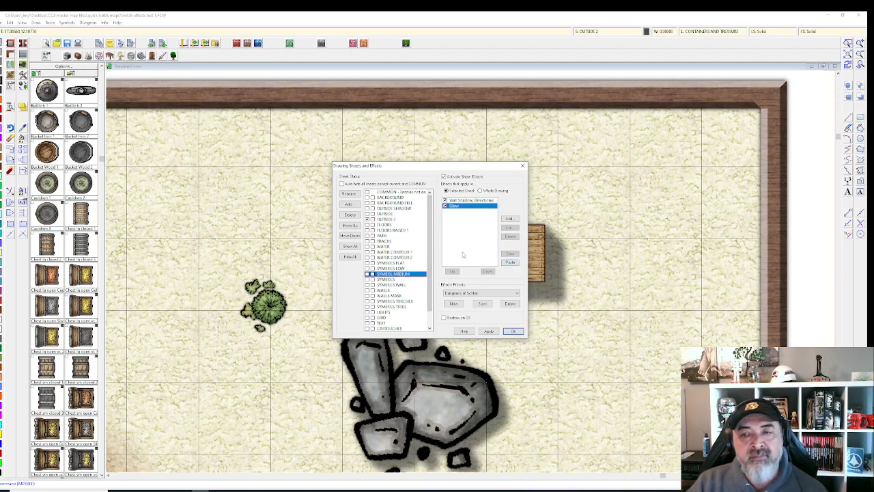
click(495, 329)
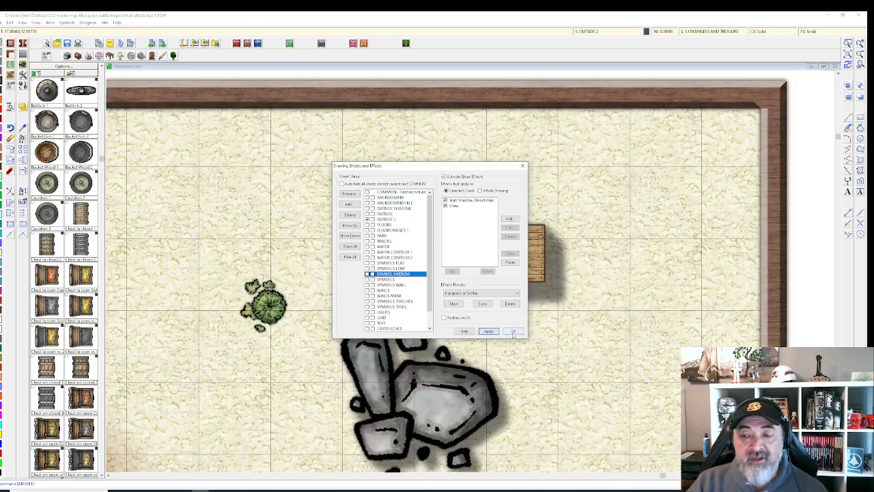
click(512, 331)
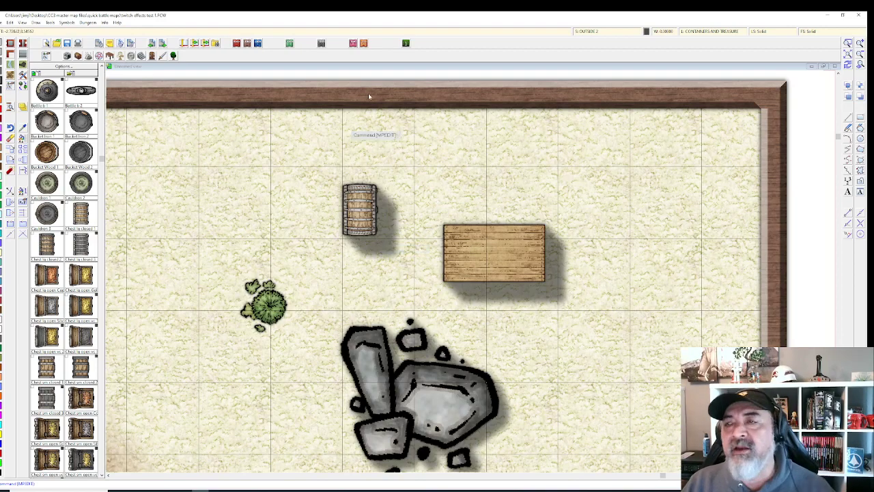
click(586, 30)
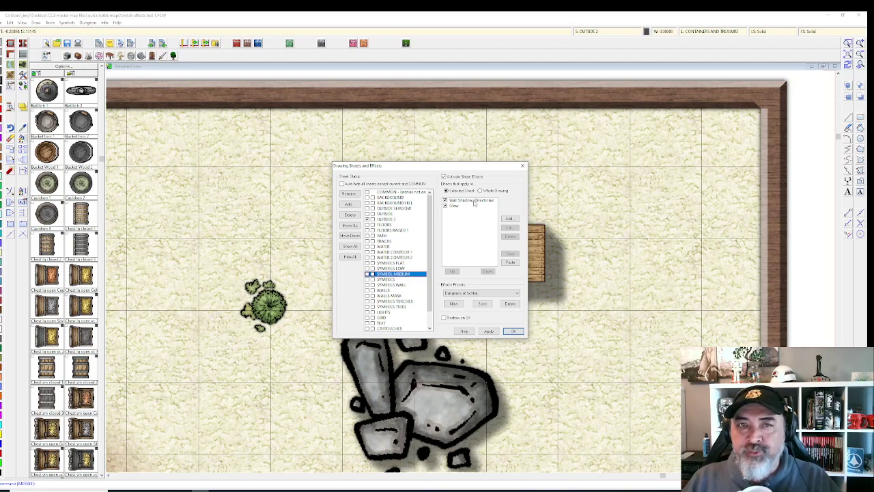
click(474, 201)
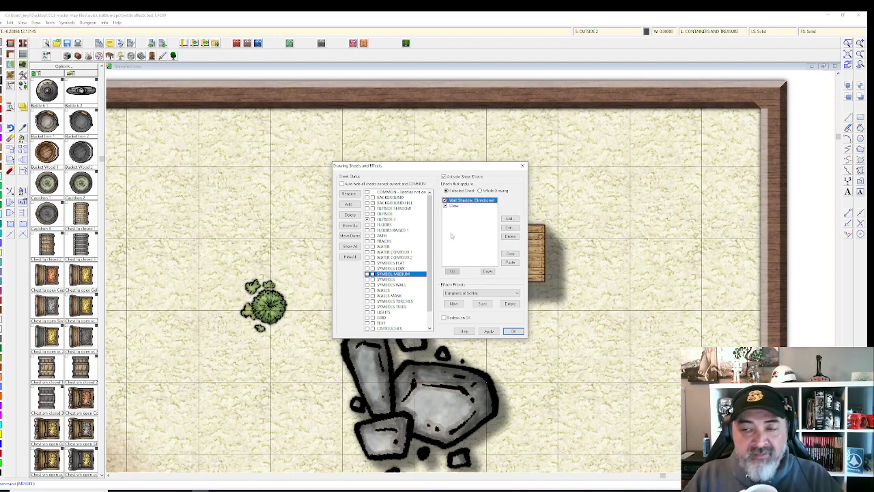
Step: Clear the opacity and length and change the blur radius of SYMBOLS MEDIUM's directional shadow, then apply
click(510, 227)
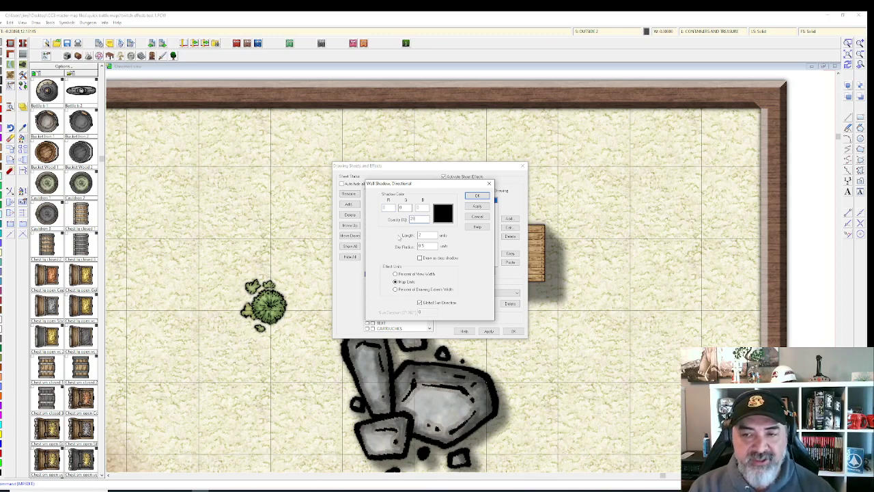
key(BackSpace)
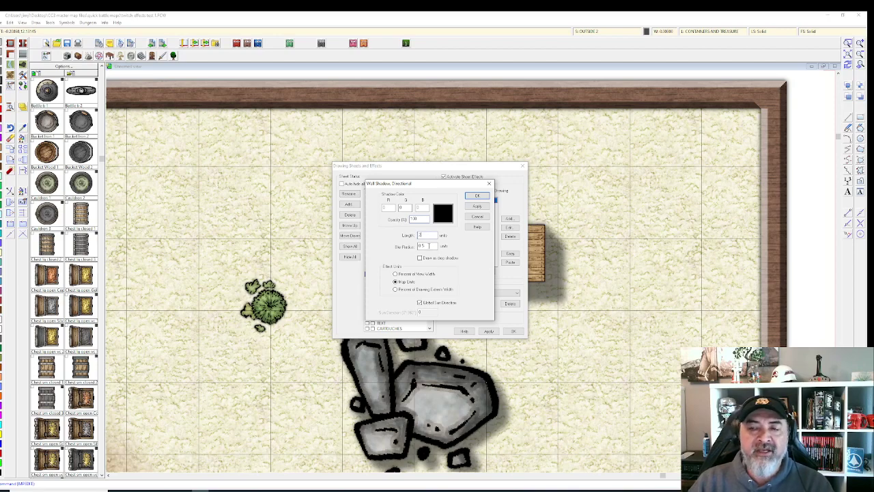
key(BackSpace)
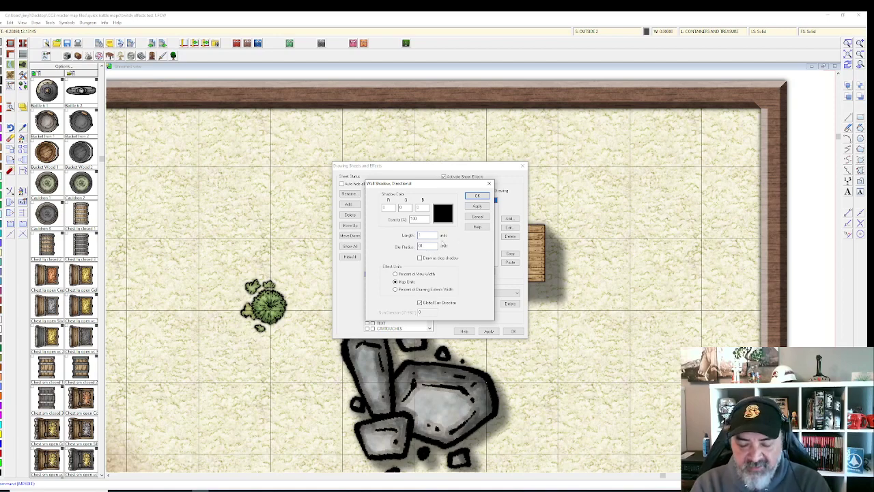
key(BackSpace)
key(BackSpace)
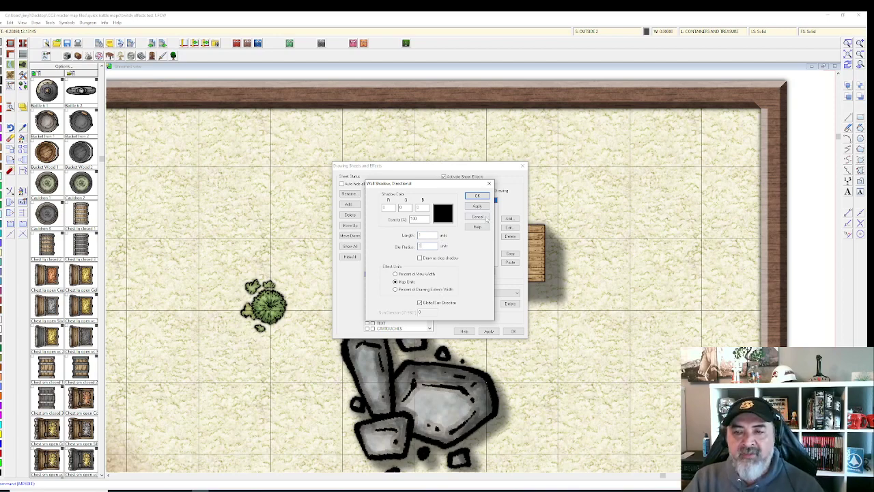
click(477, 206)
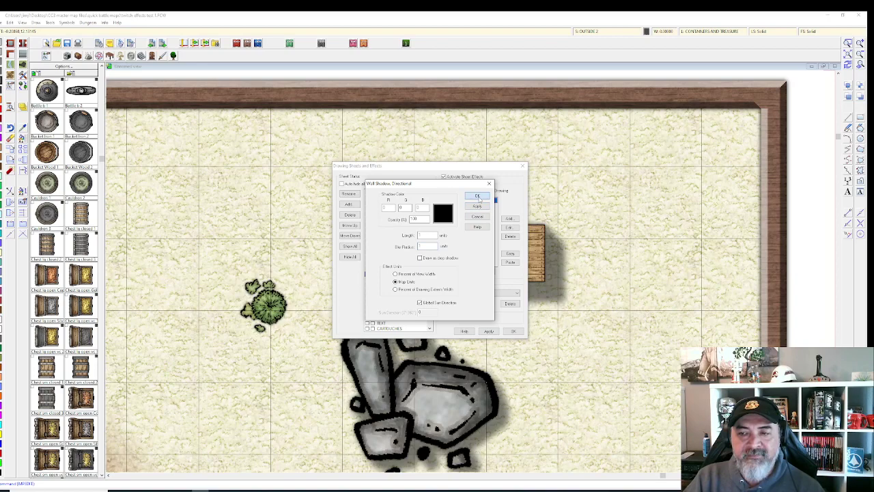
click(477, 196)
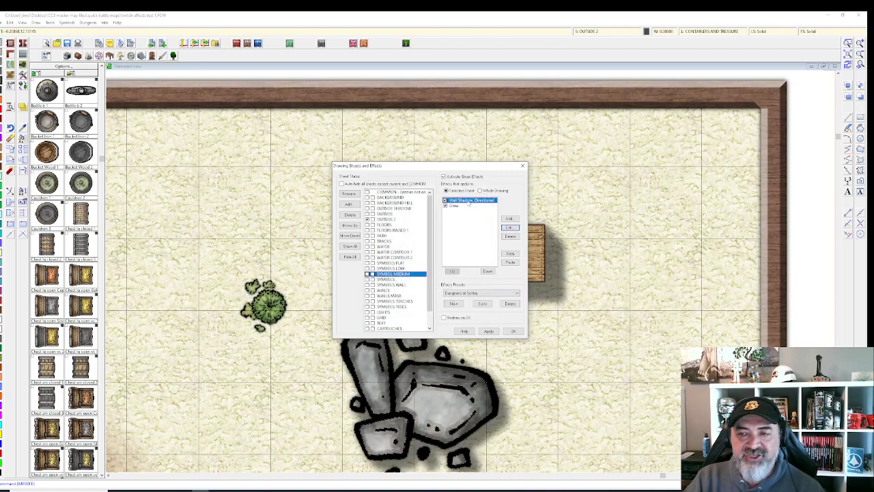
drag(424, 165, 600, 131)
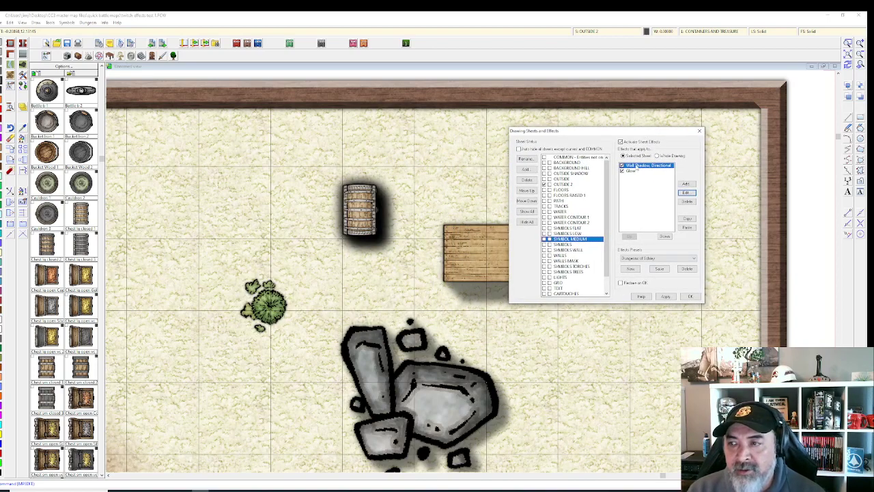
Step: Reset the SYMBOLS MEDIUM directional shadow's length and blur radius for a short soft shadow, and apply
click(638, 170)
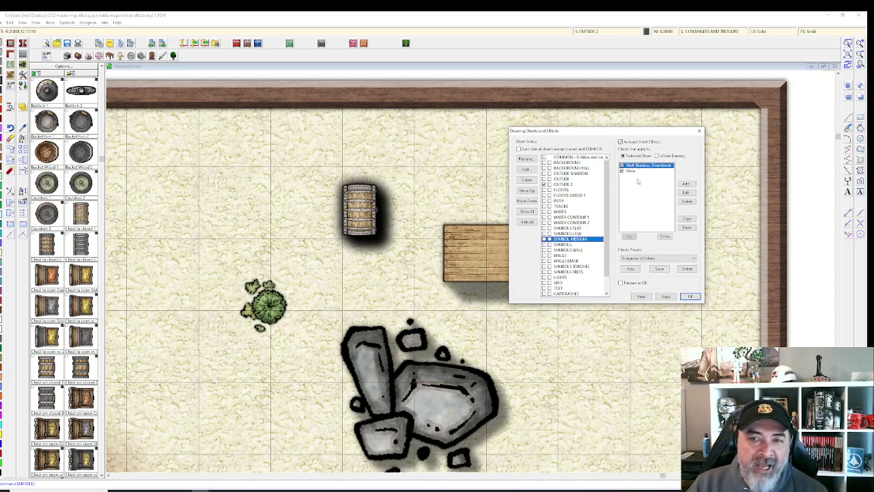
click(686, 193)
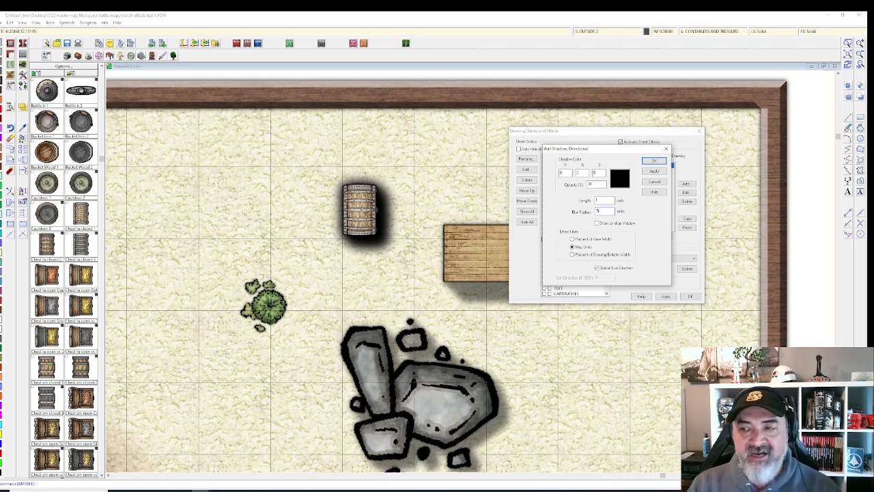
click(658, 171)
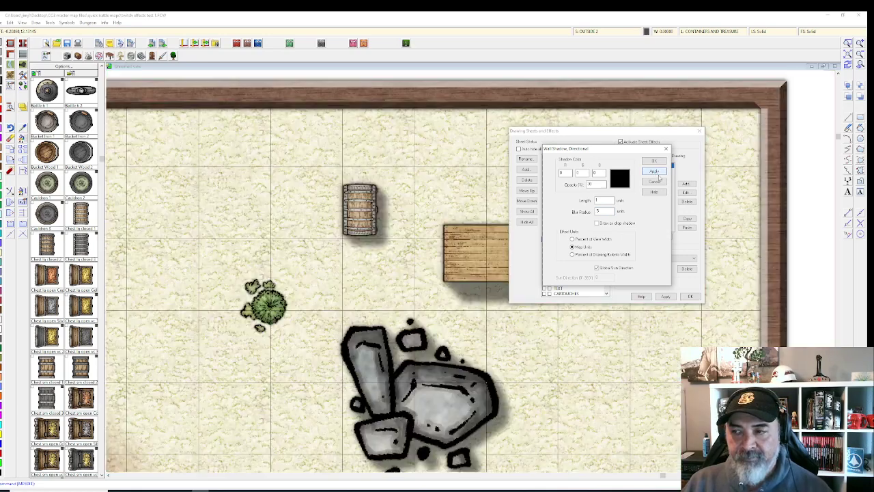
click(655, 161)
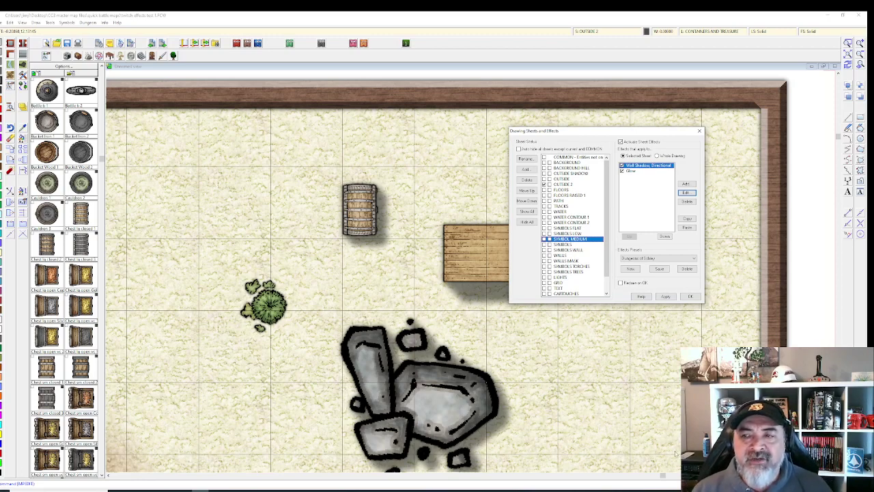
click(665, 297)
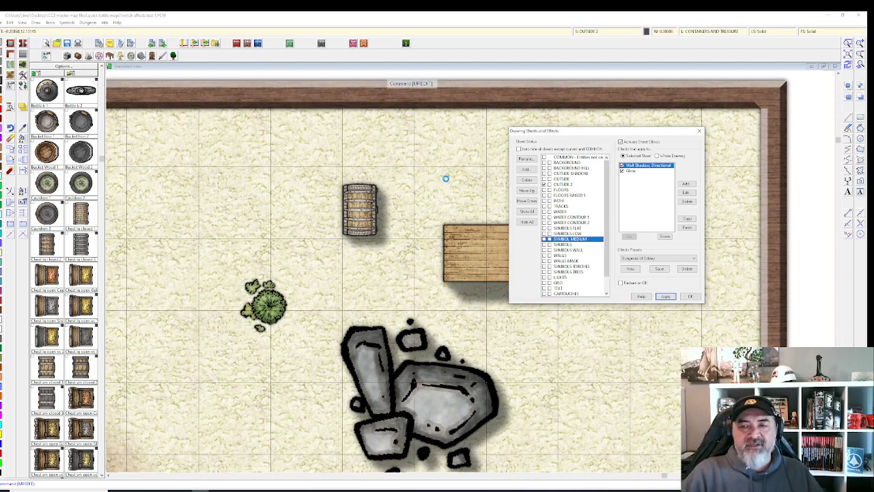
Step: Make OUTSIDE 2 the active sheet, close the sheet settings, then reopen them from the status bar
scroll(447, 174, down, 1)
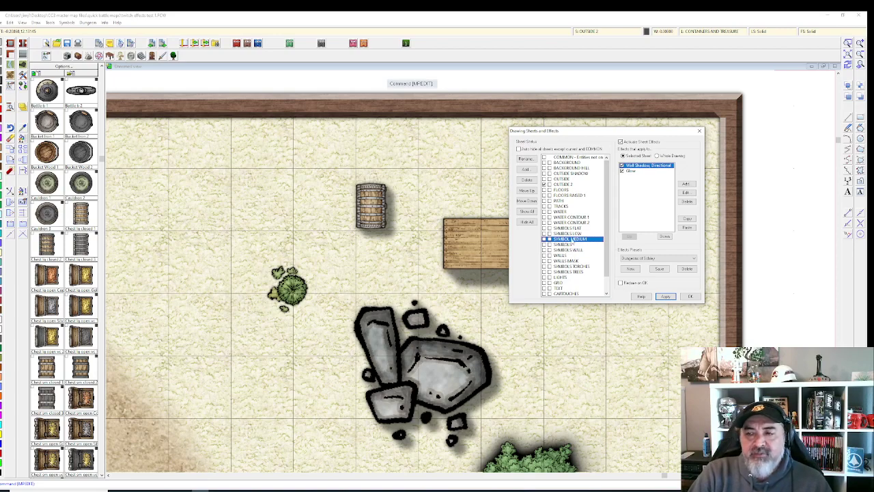
click(564, 184)
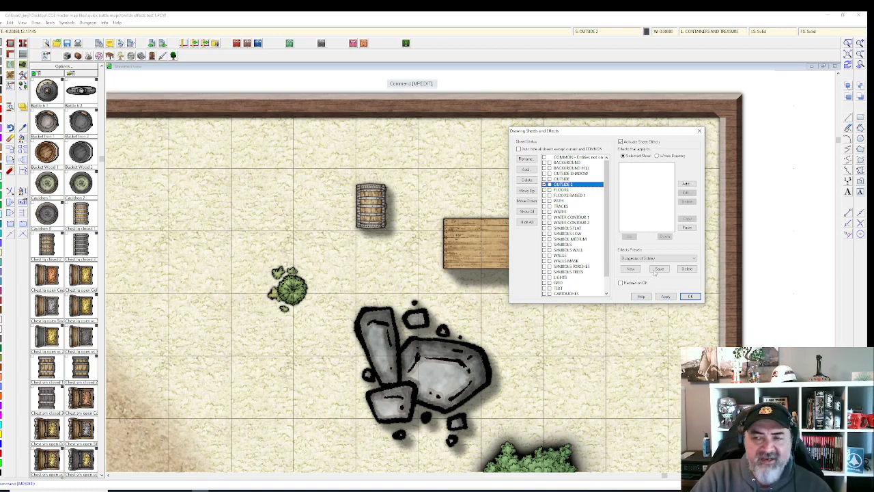
click(666, 297)
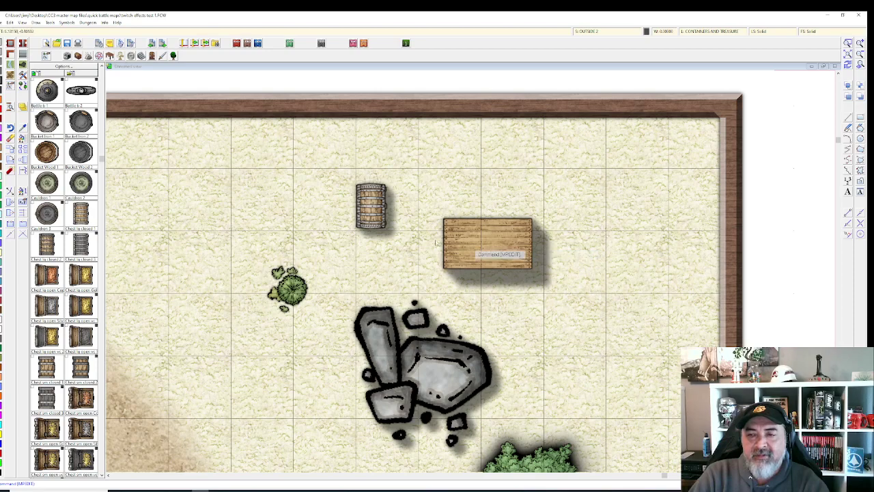
scroll(353, 245, down, 1)
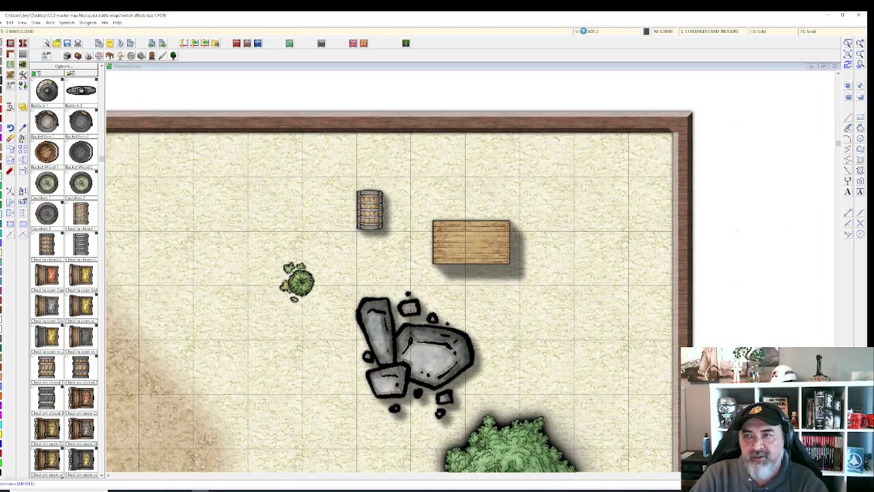
click(583, 30)
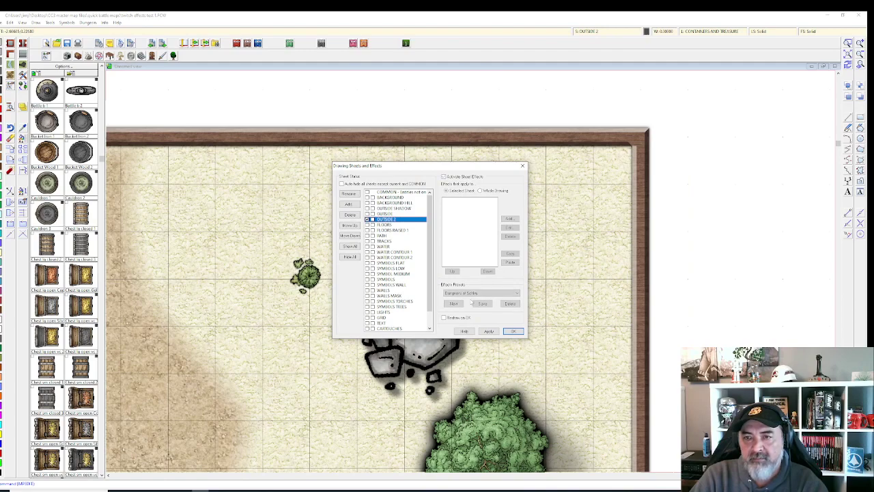
Step: Apply and close the sheet settings, then zoom in and out to inspect the map
click(488, 332)
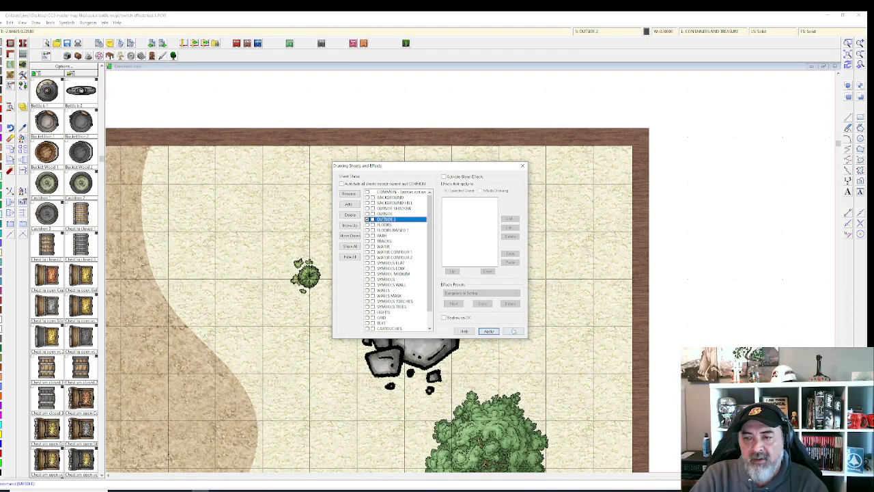
click(513, 331)
scroll(442, 165, up, 3)
scroll(442, 165, down, 2)
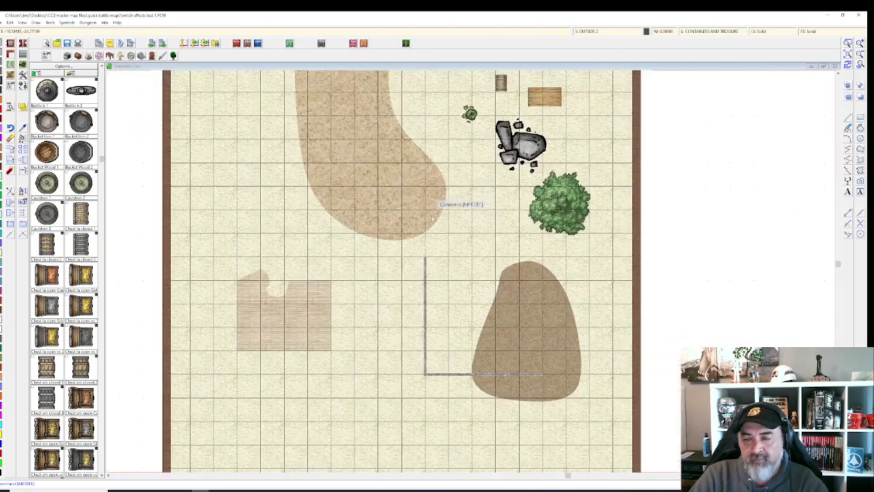
scroll(386, 243, up, 2)
scroll(387, 243, down, 3)
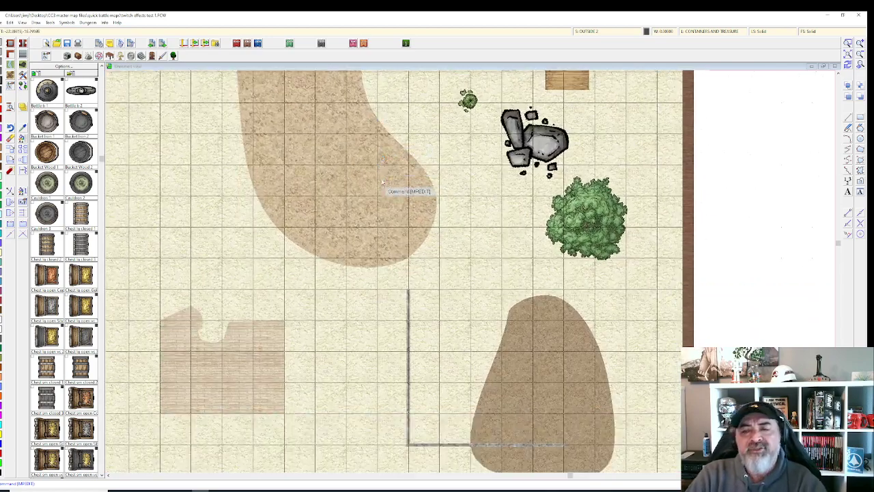
scroll(369, 219, up, 1)
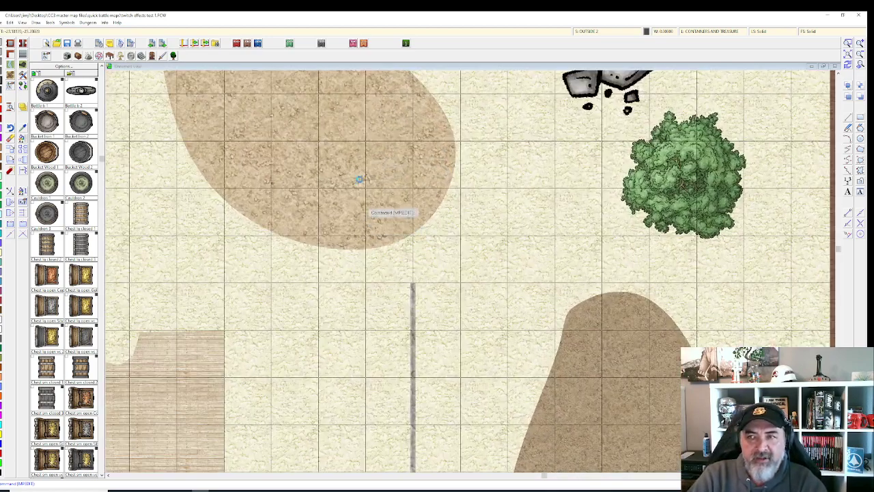
scroll(351, 137, down, 2)
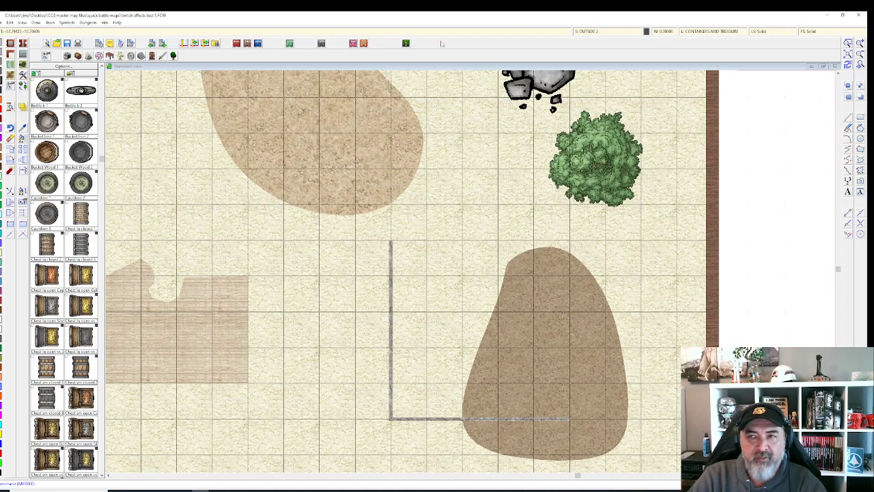
Step: Re-enable Activate Sheet Effects in Drawing Sheets and Effects, apply, and confirm
click(610, 34)
click(445, 176)
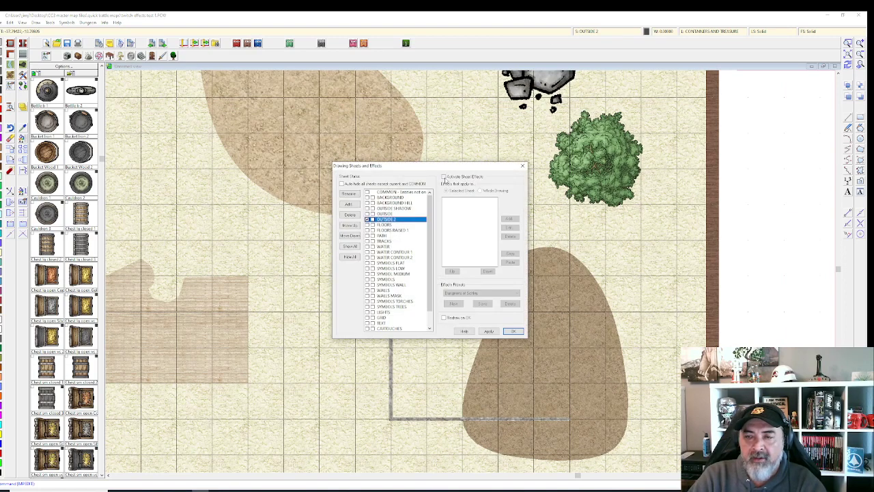
click(489, 332)
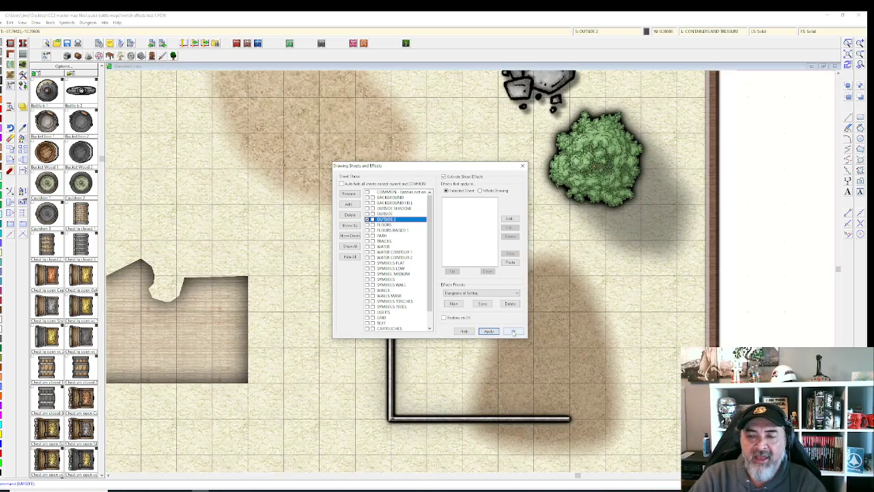
click(511, 331)
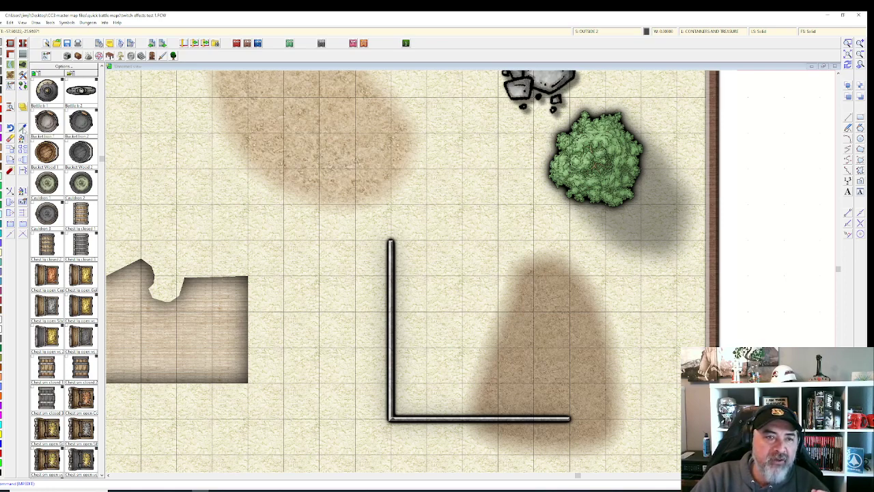
Step: Extract the wall's sheet and fill as current, save the map, and reopen Drawing Sheets and Effects
click(22, 129)
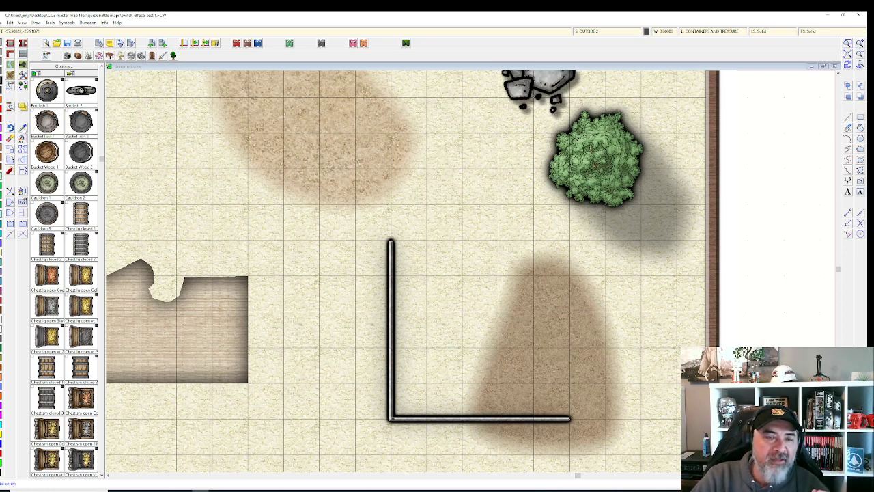
click(391, 313)
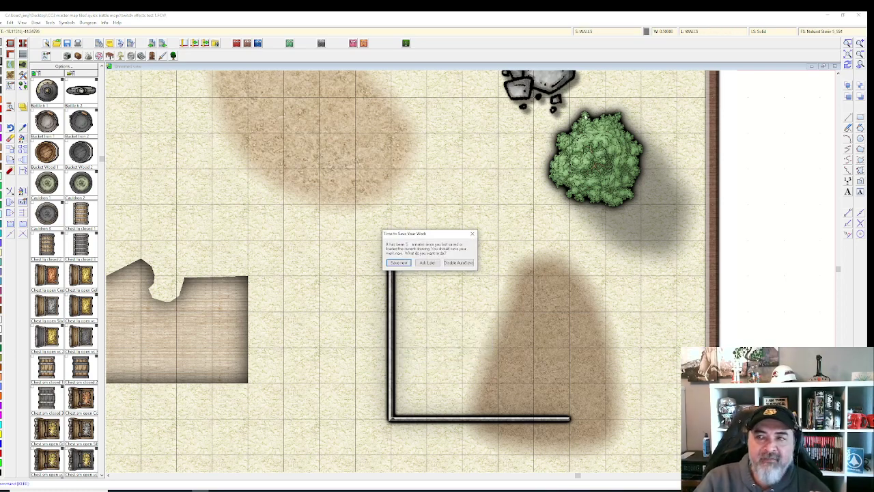
click(402, 263)
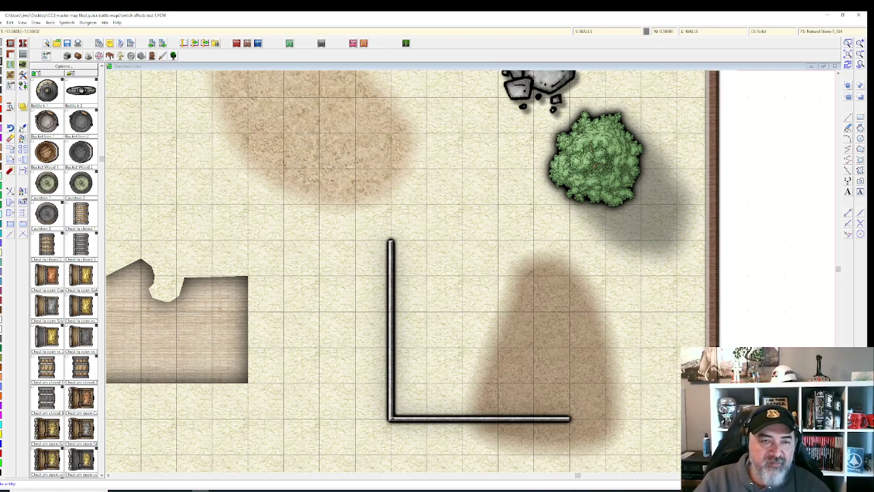
click(391, 246)
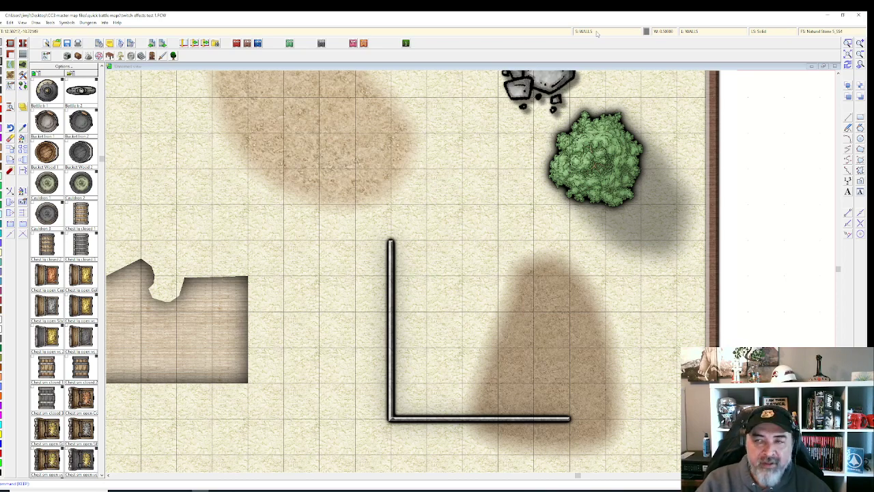
click(594, 33)
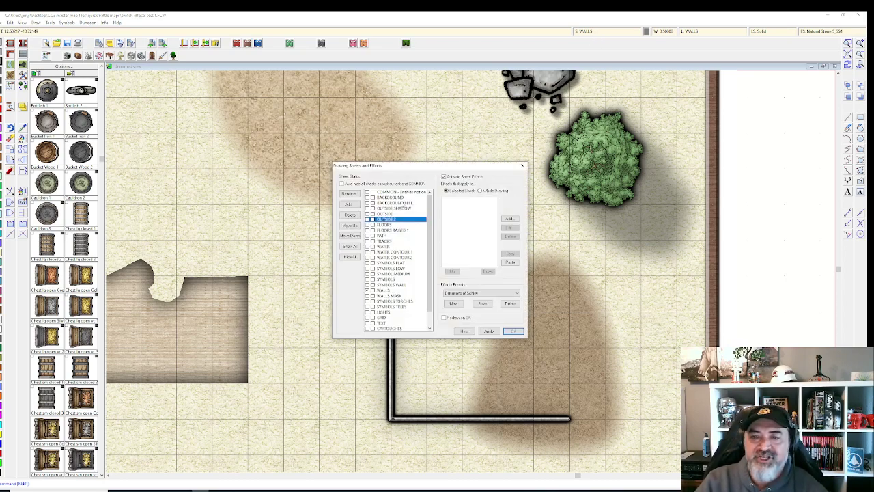
Step: Select the WALLS sheet and open the Add effect list
scroll(383, 209, down, 1)
click(387, 274)
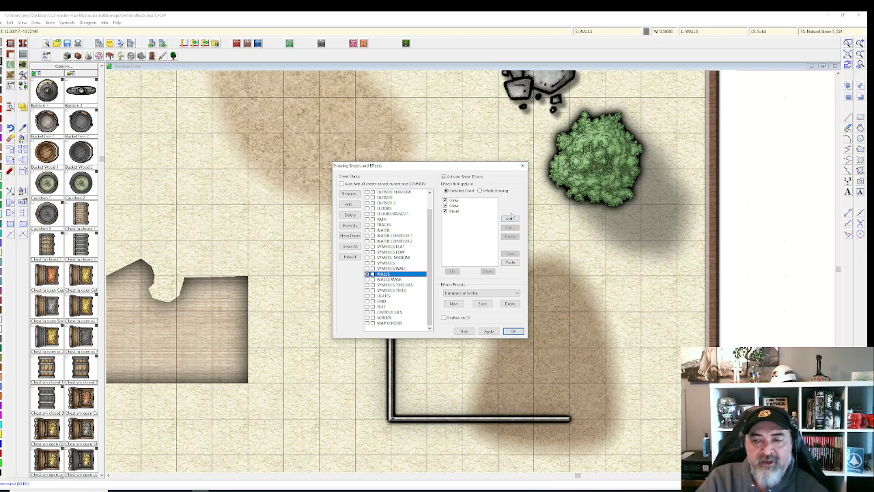
click(511, 218)
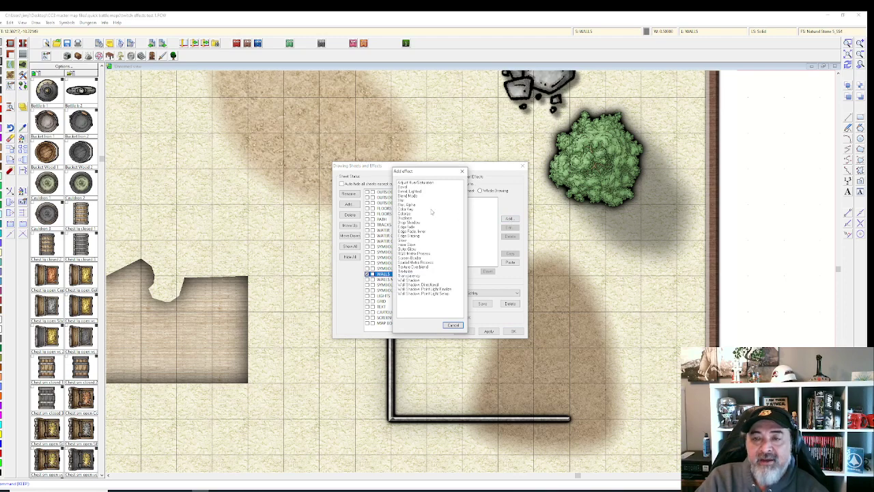
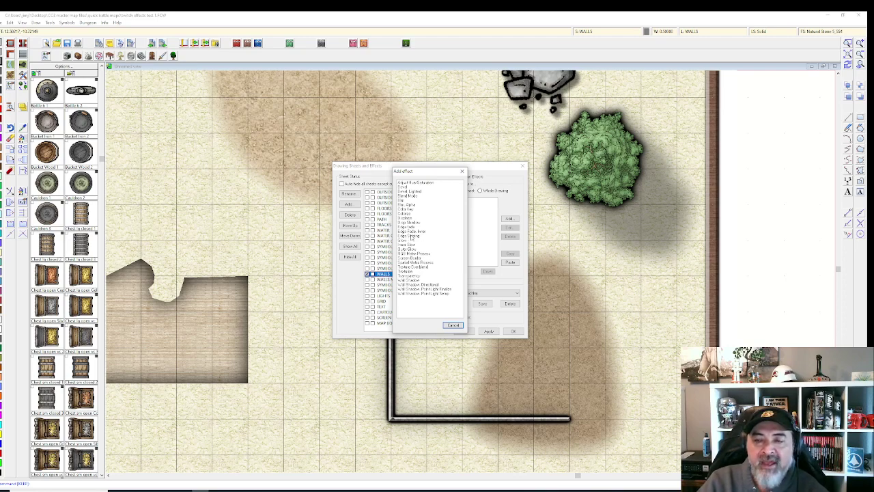
Step: Try the Edge Striping, Wall Shadow Directional and plain Wall Shadow settings without adding any
double_click(411, 236)
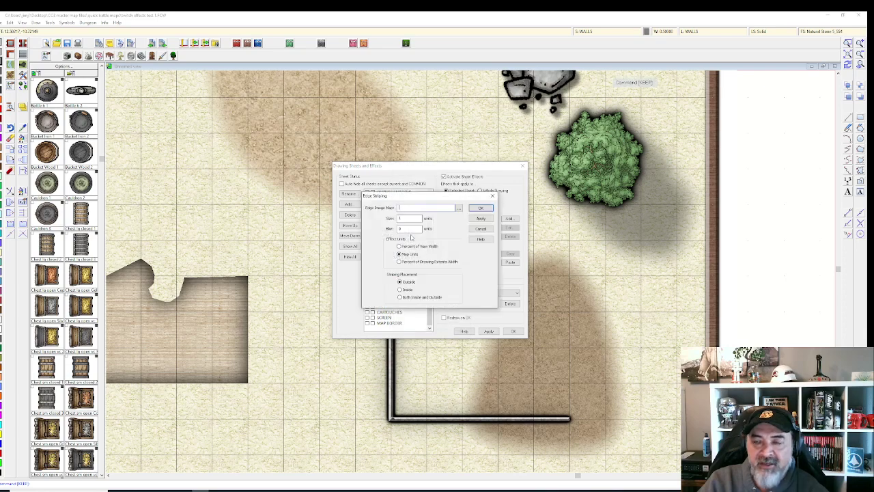
click(481, 228)
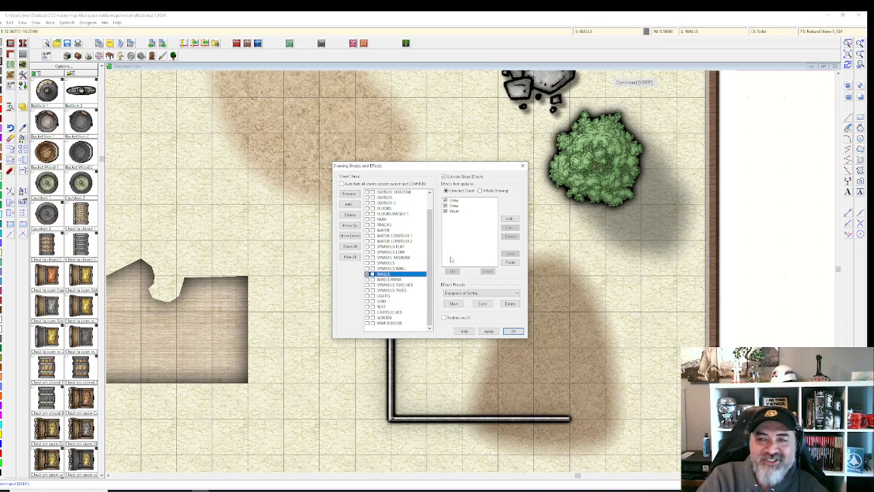
click(510, 219)
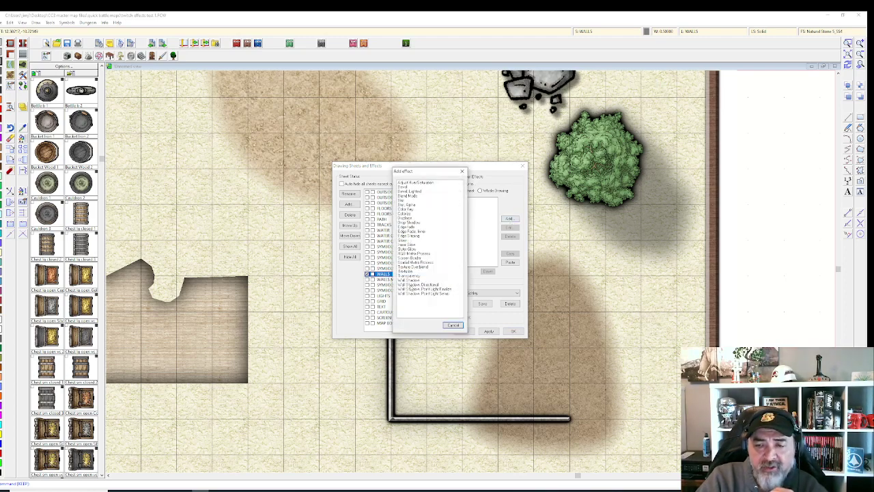
double_click(413, 284)
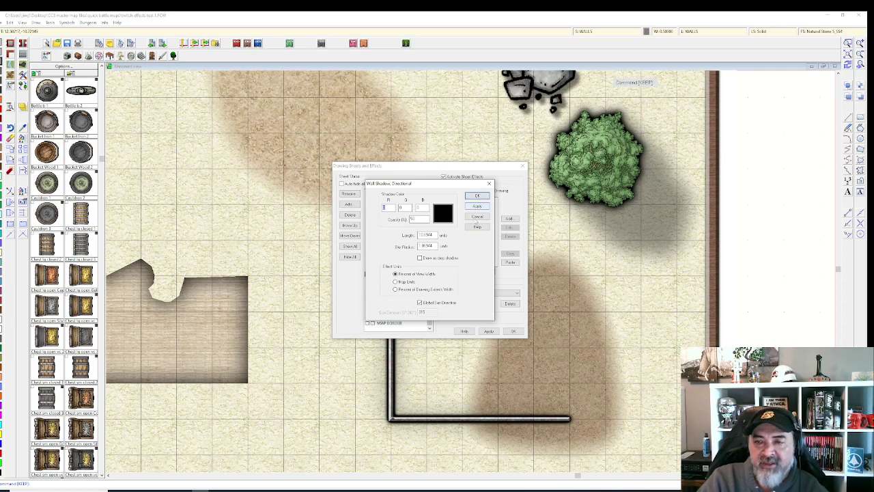
click(476, 218)
click(509, 219)
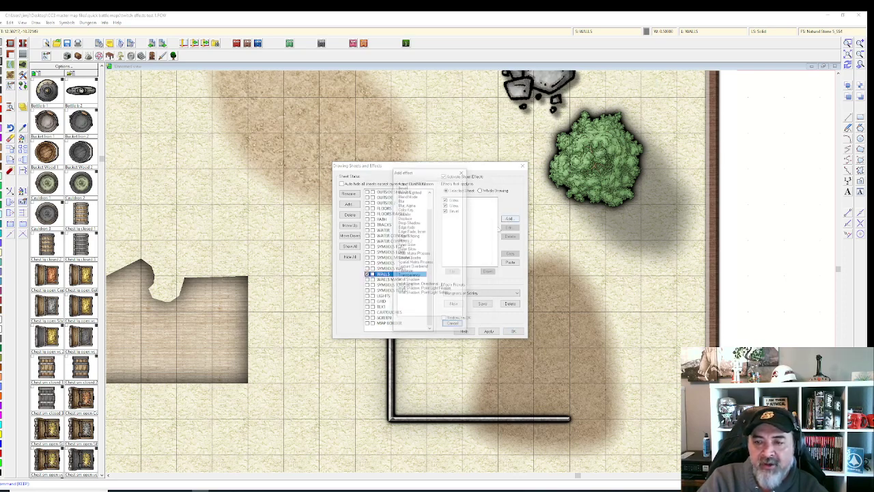
double_click(422, 280)
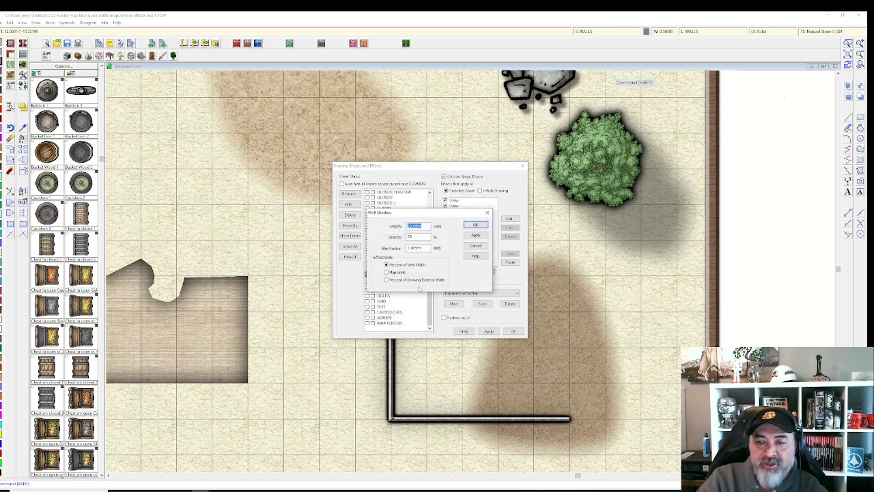
click(475, 245)
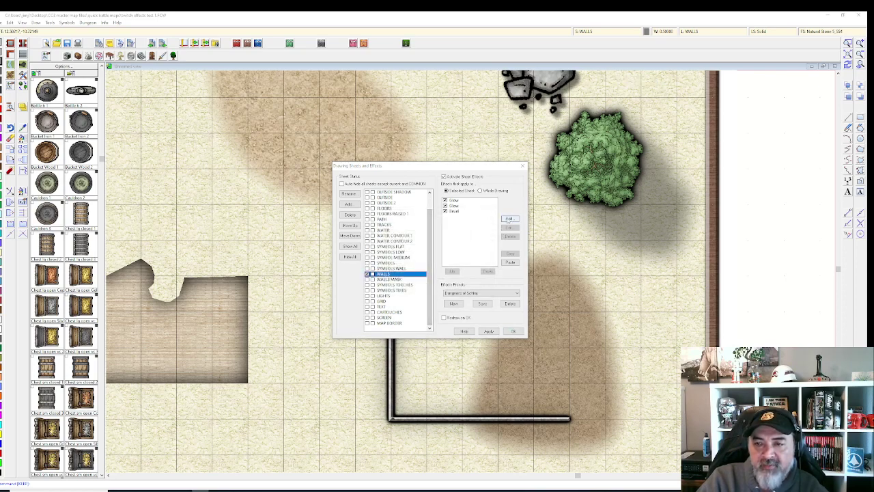
click(509, 219)
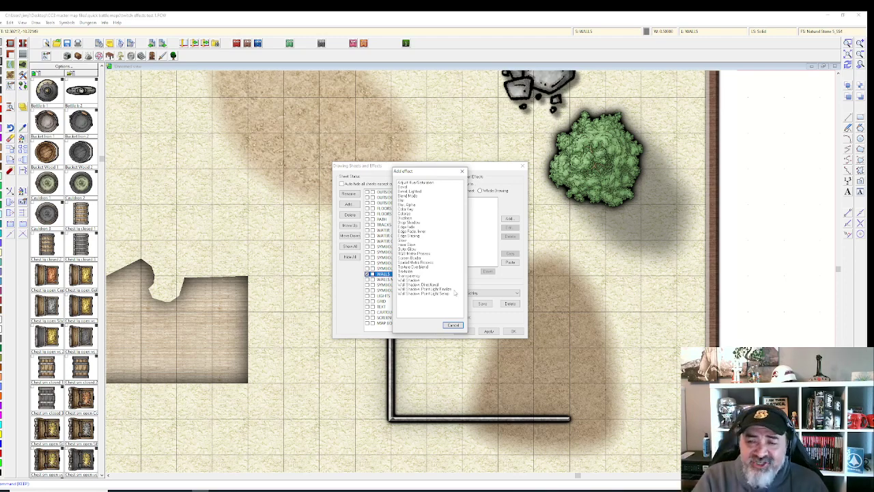
Step: Add Wall Shadow, Directional to the WALLS sheet with blur radius 0.08 and apply it
double_click(418, 284)
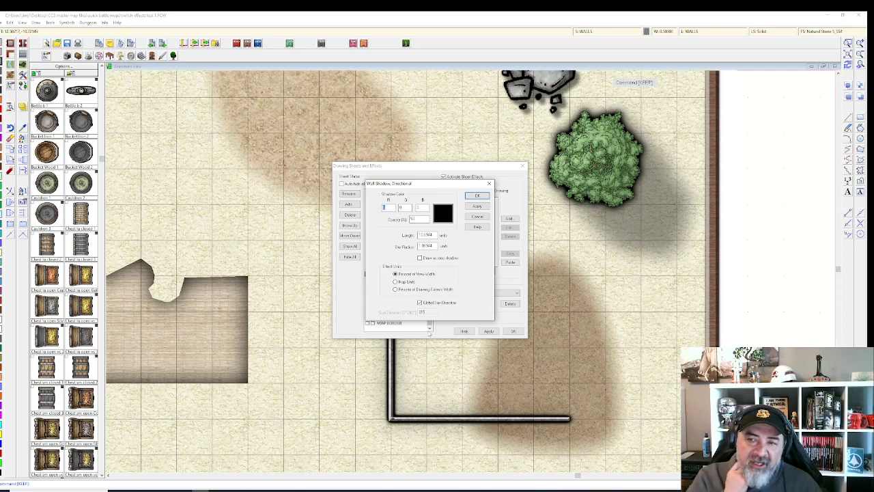
mouse_move(434, 185)
mouse_down()
mouse_move(227, 152)
mouse_move(268, 168)
mouse_up()
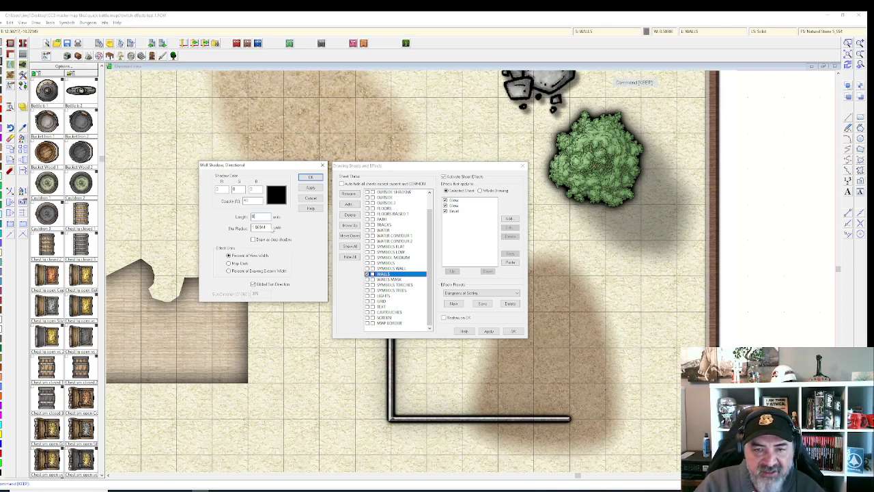
text(0.08)
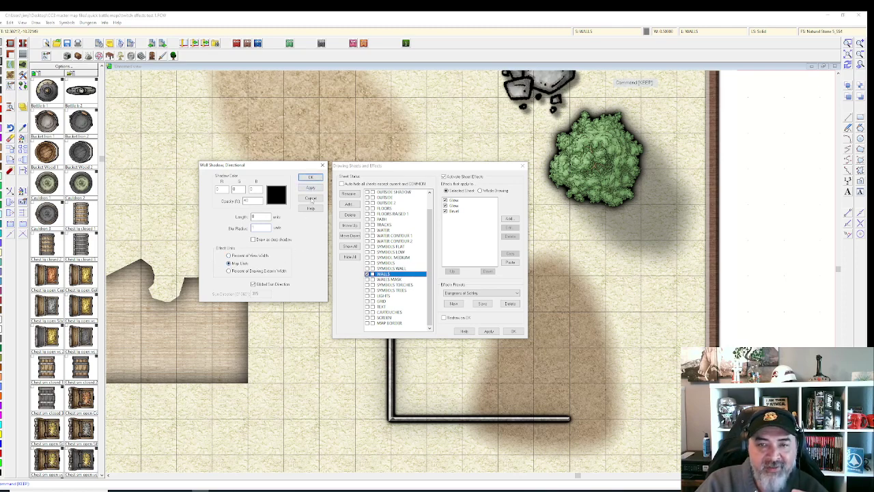
click(310, 187)
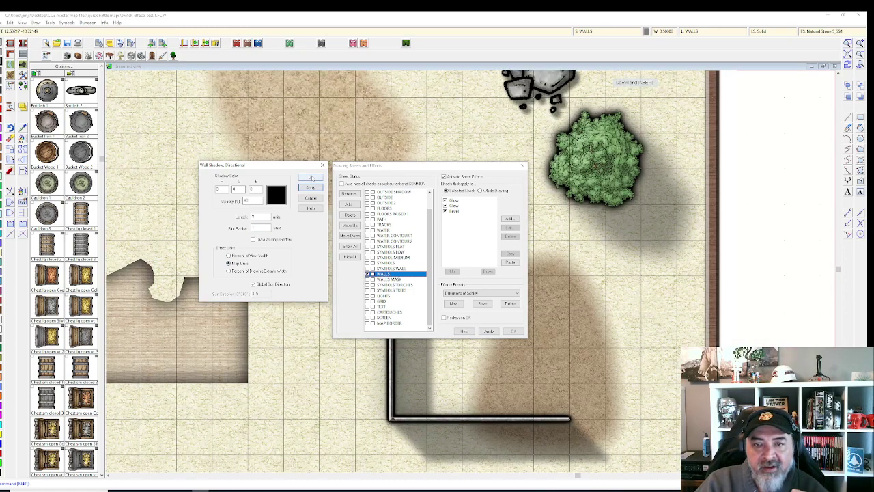
click(311, 177)
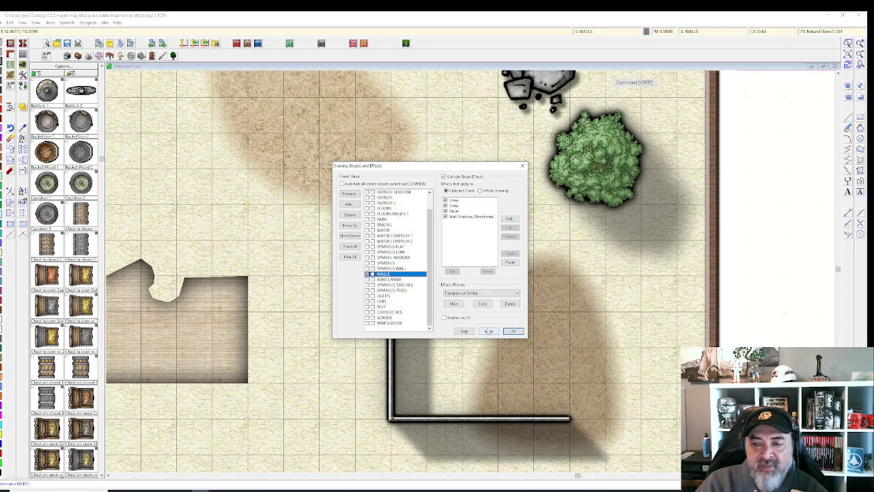
click(511, 330)
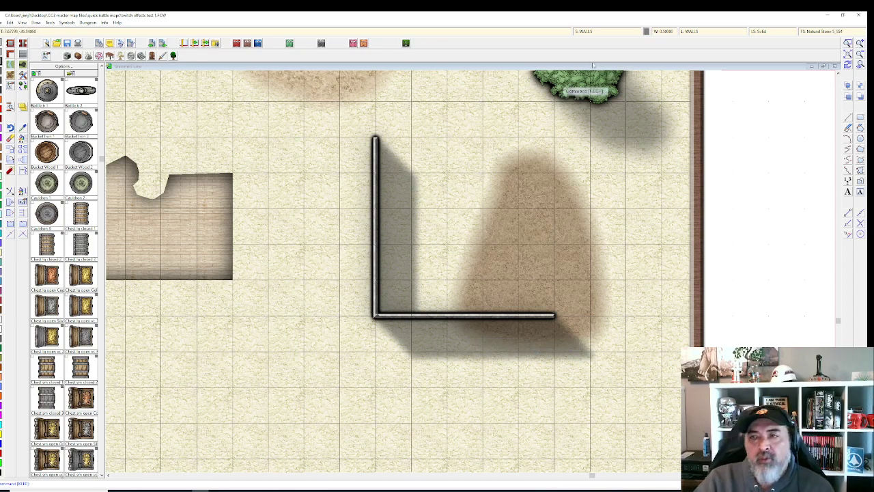
click(594, 30)
click(443, 176)
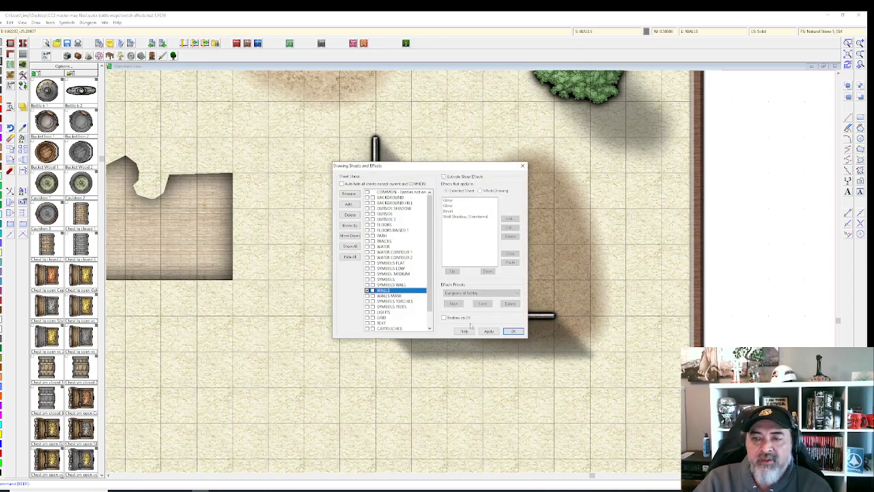
click(489, 331)
click(513, 331)
drag(235, 186, 416, 258)
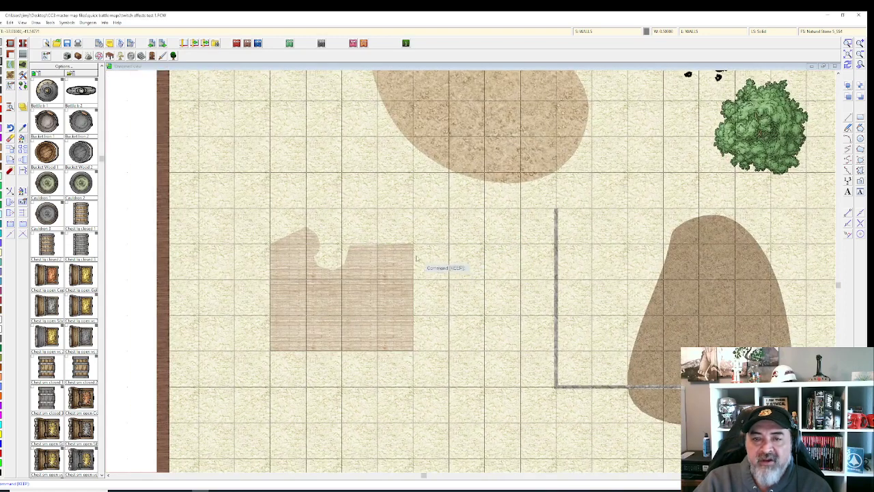
click(605, 32)
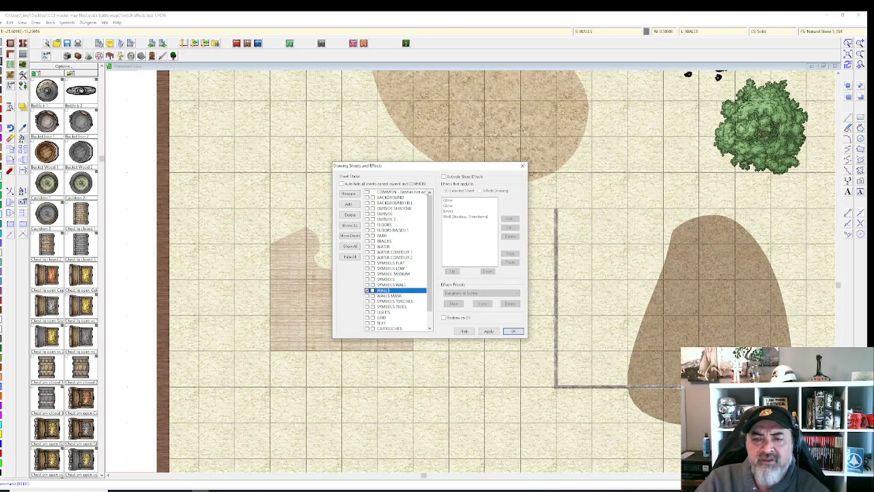
click(512, 331)
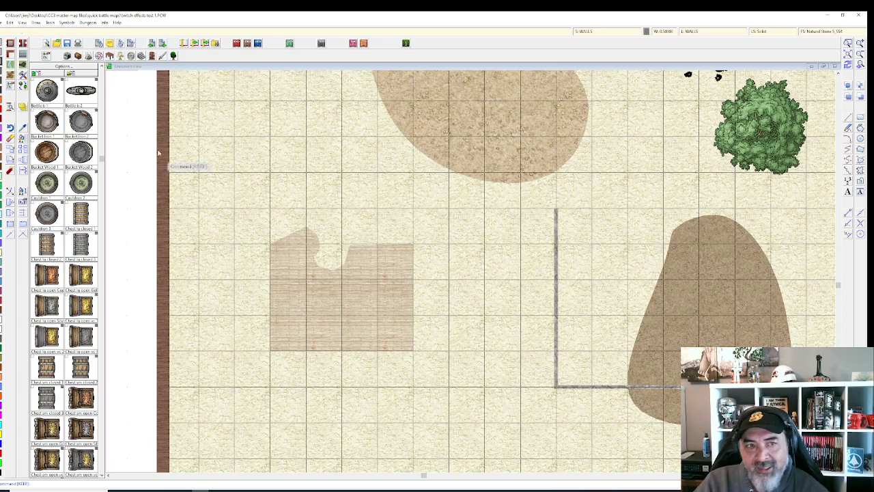
click(584, 31)
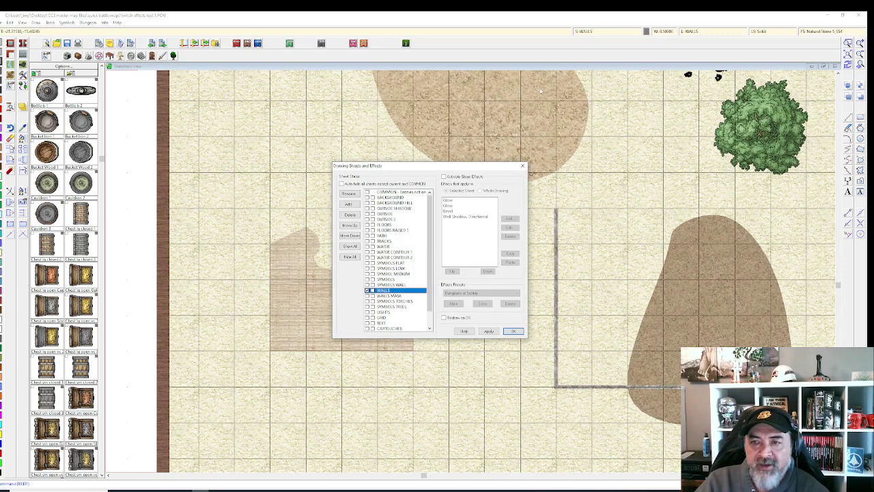
click(443, 177)
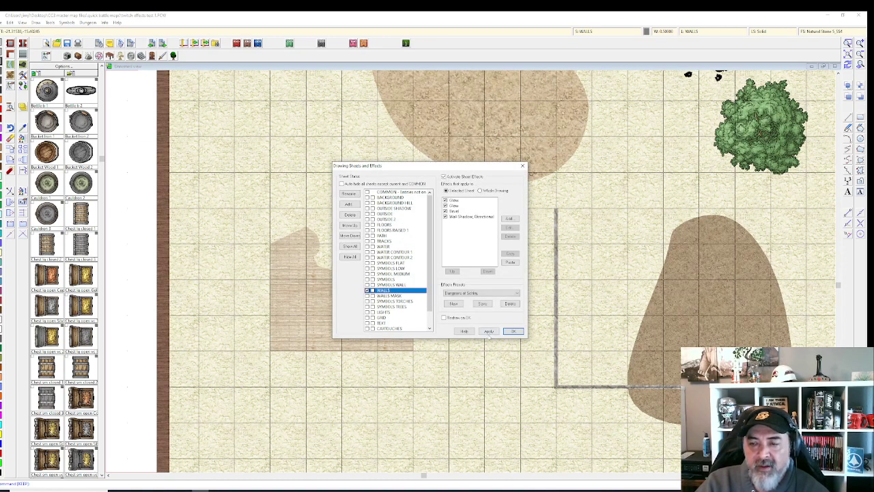
click(489, 331)
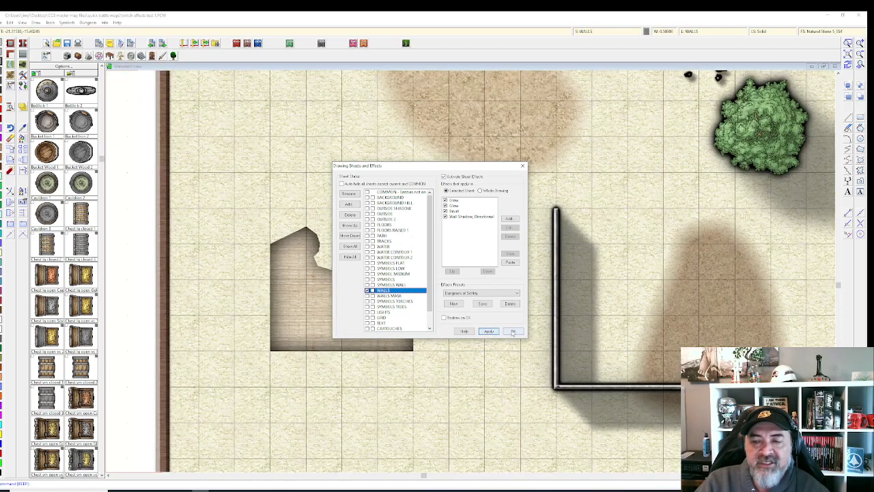
click(511, 330)
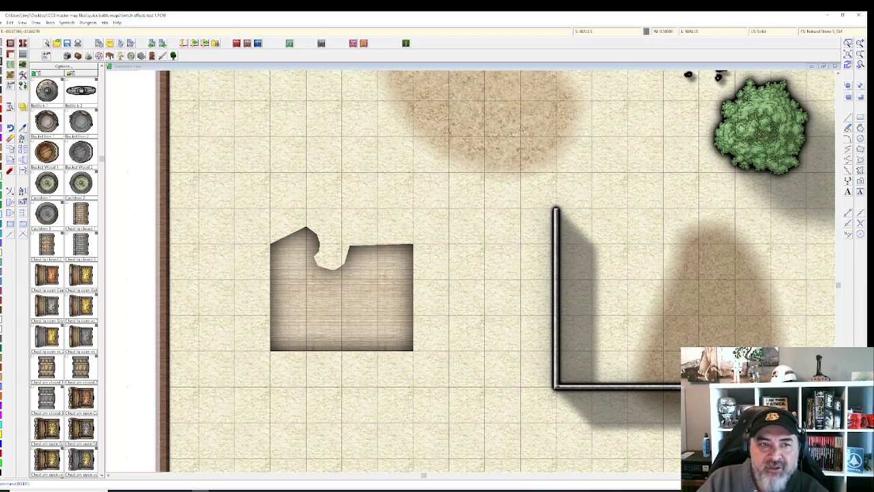
Step: Make FLOORS the current sheet by picking up properties from the wooden floor
click(22, 128)
click(386, 267)
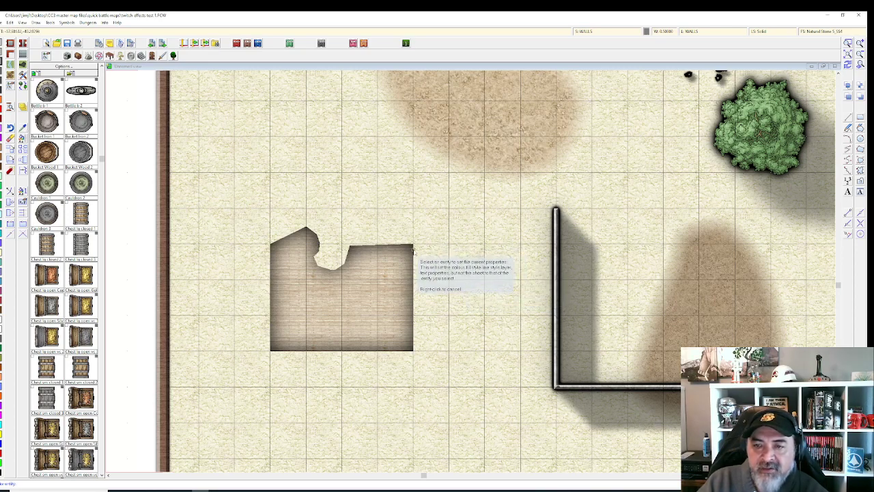
click(413, 251)
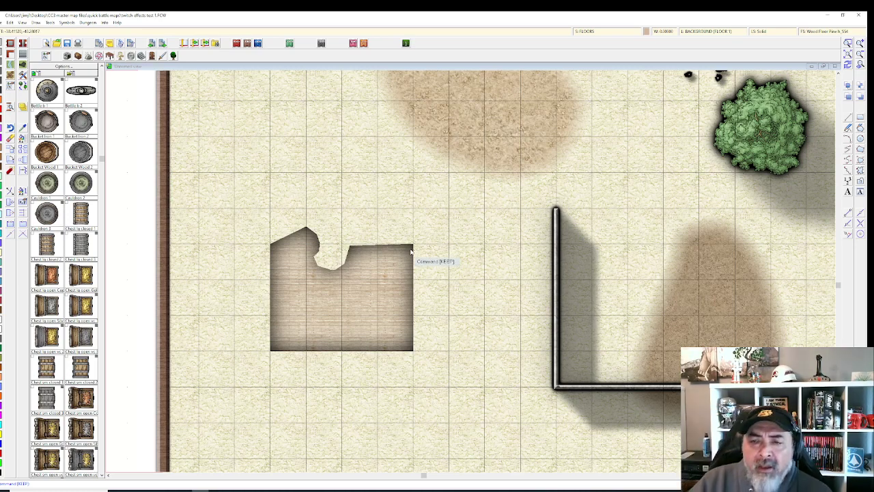
Step: Set the FLOORS sheet's Glow effect to a black inside glow and apply it
click(609, 32)
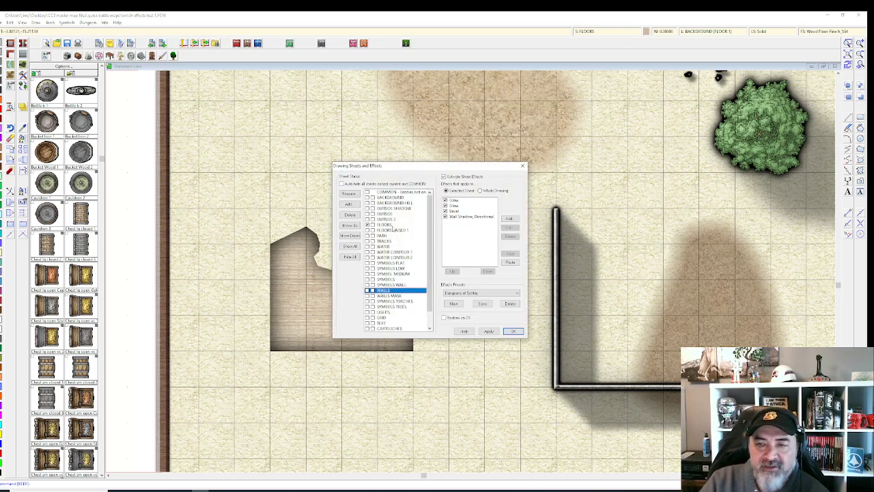
click(391, 226)
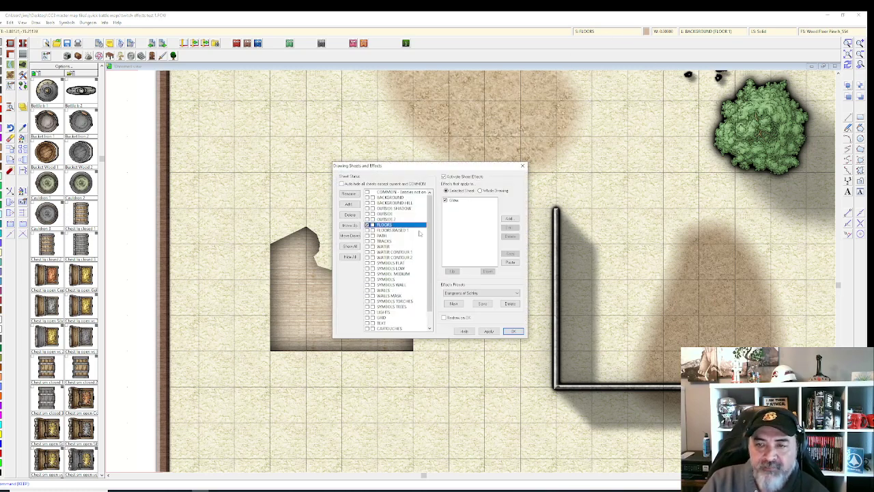
click(458, 201)
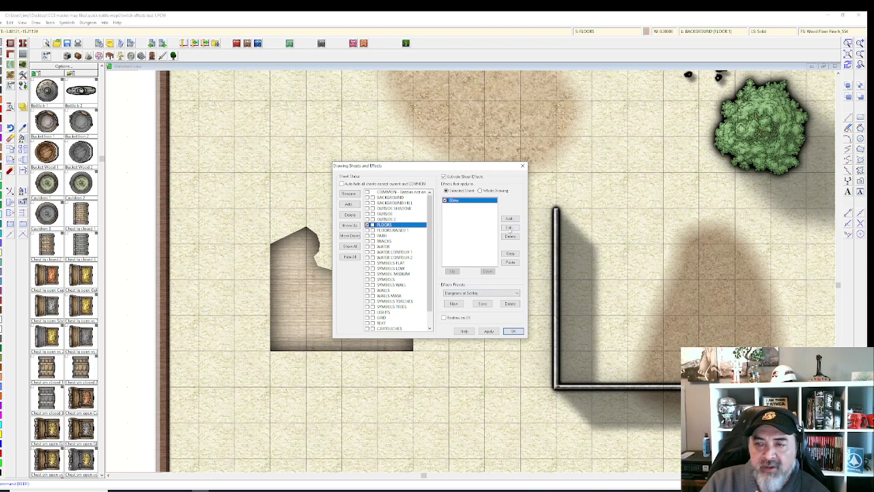
click(508, 228)
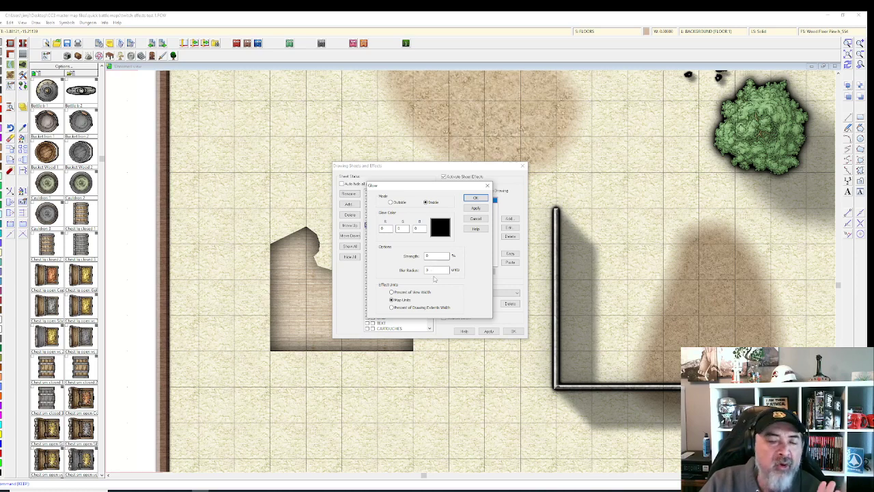
click(476, 208)
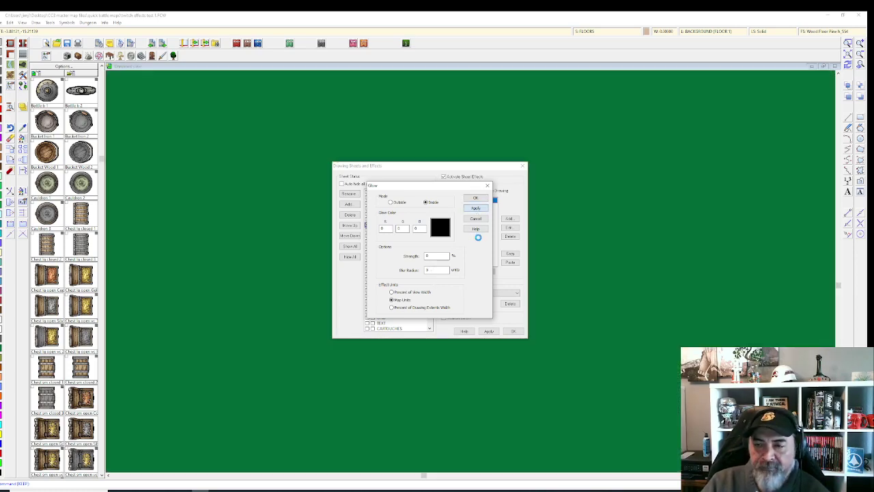
click(475, 197)
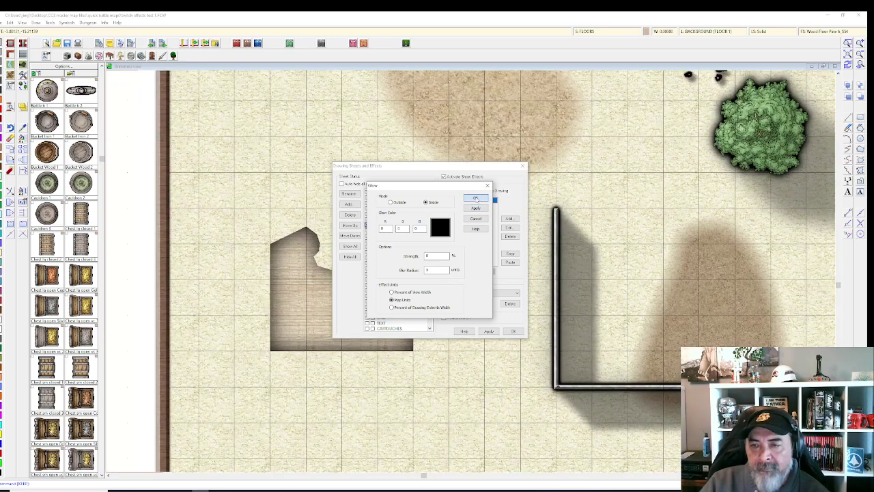
click(510, 330)
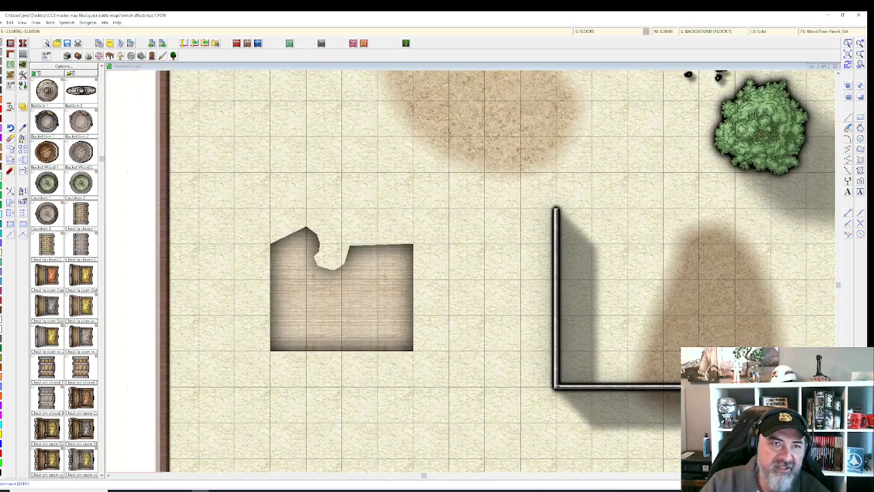
Step: Draw a Wood Floor Oak H polygon overlapping the top right of the first floor
click(23, 54)
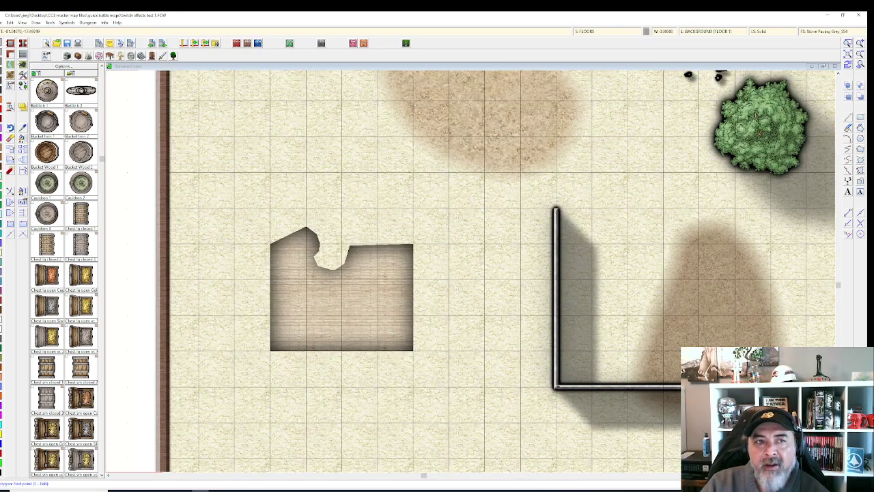
right_click(442, 274)
scroll(443, 273, down, 5)
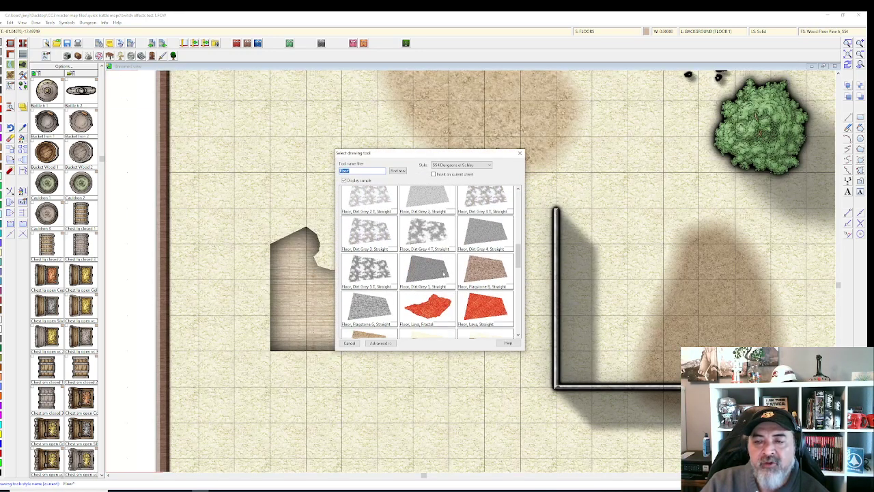
scroll(442, 273, down, 5)
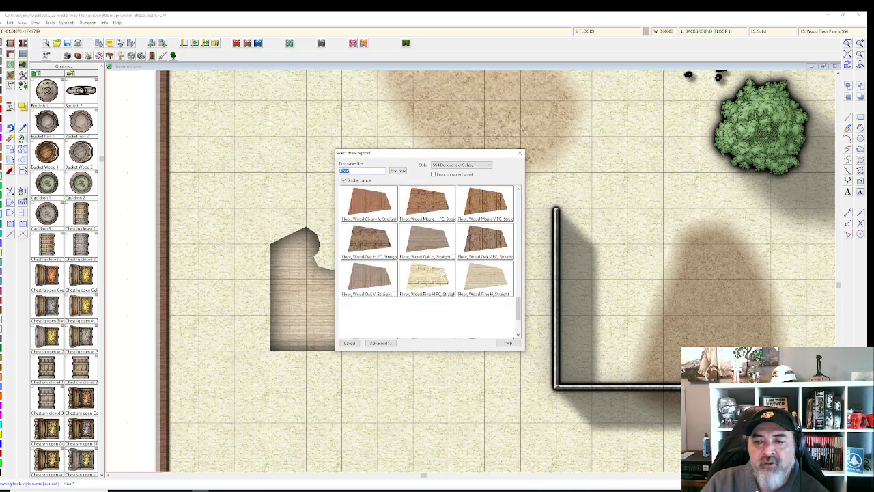
double_click(412, 243)
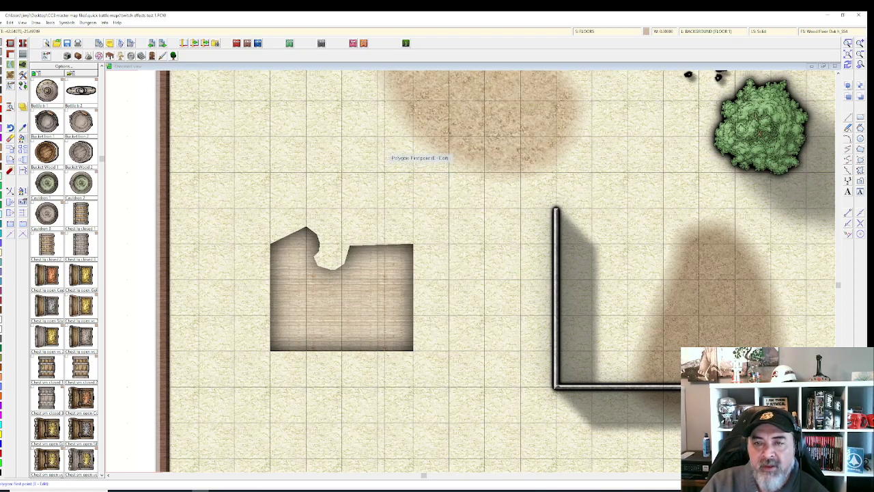
click(377, 140)
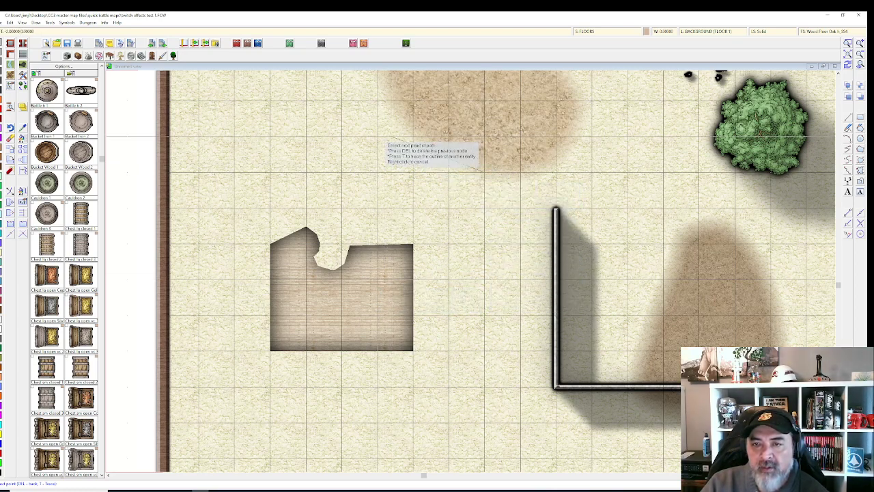
right_click(482, 171)
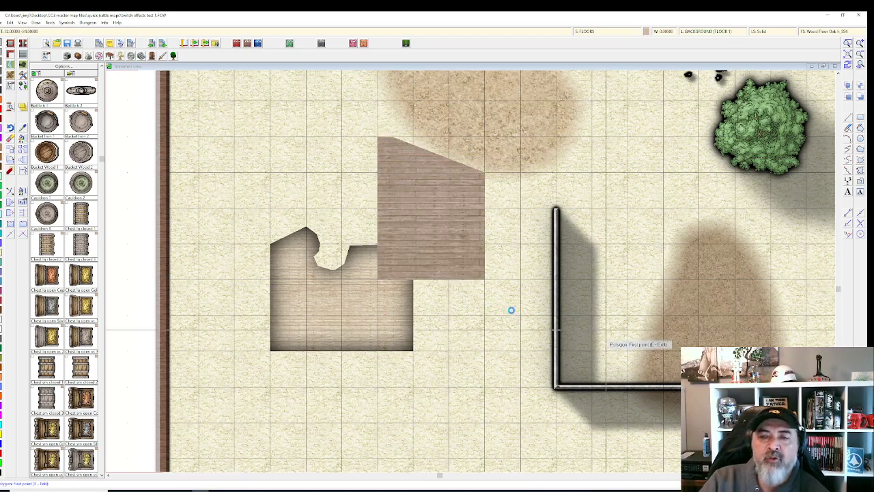
scroll(510, 310, up, 1)
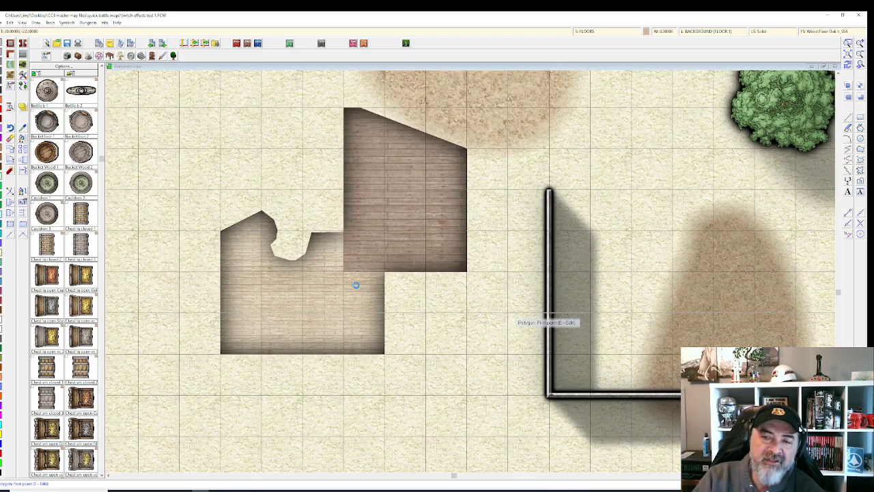
scroll(355, 285, up, 1)
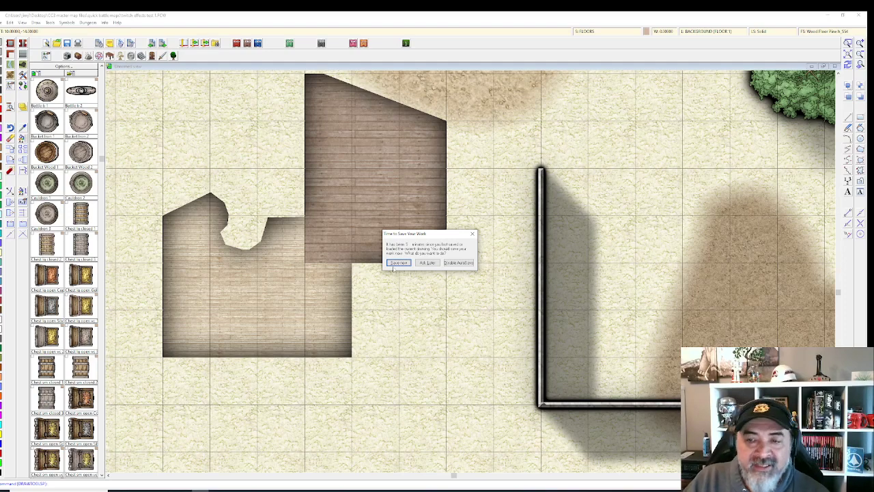
Step: Save the map and add a new FLOORS 2 sheet
click(395, 265)
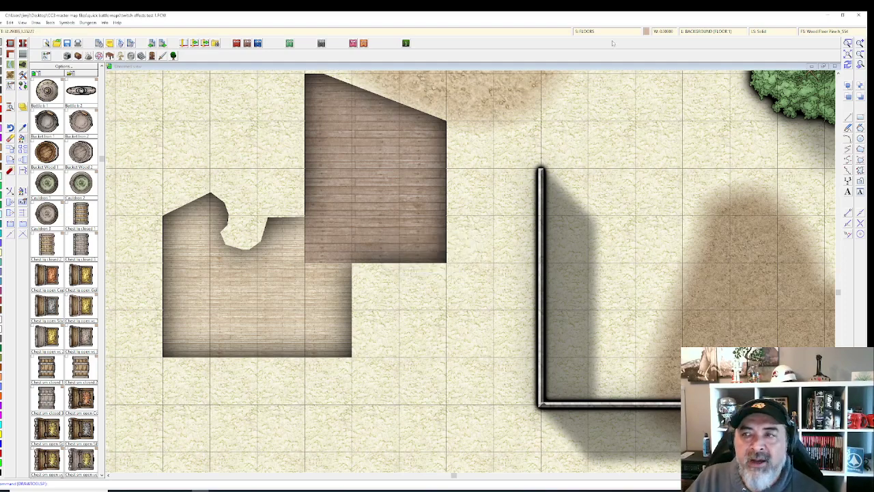
right_click(585, 33)
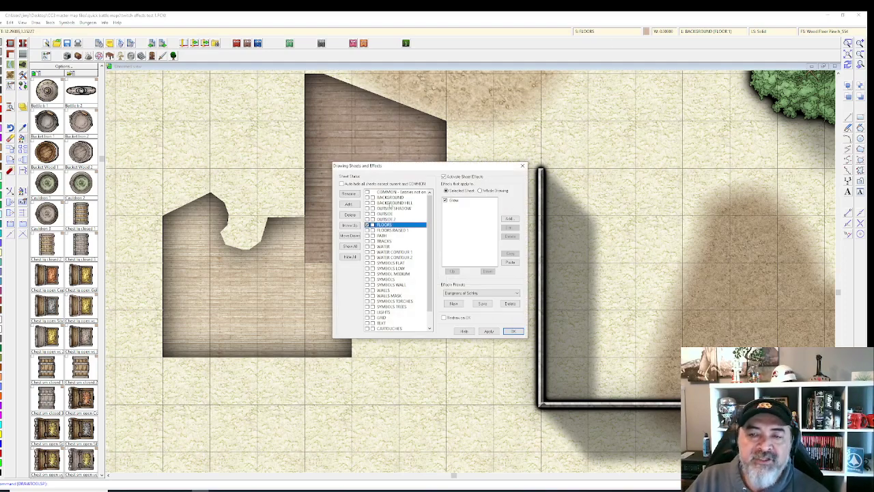
click(349, 205)
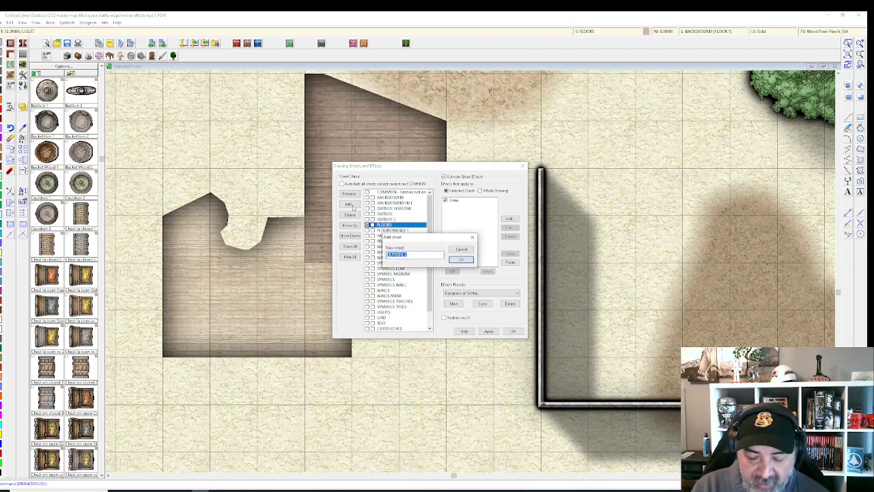
text(FLOORS)
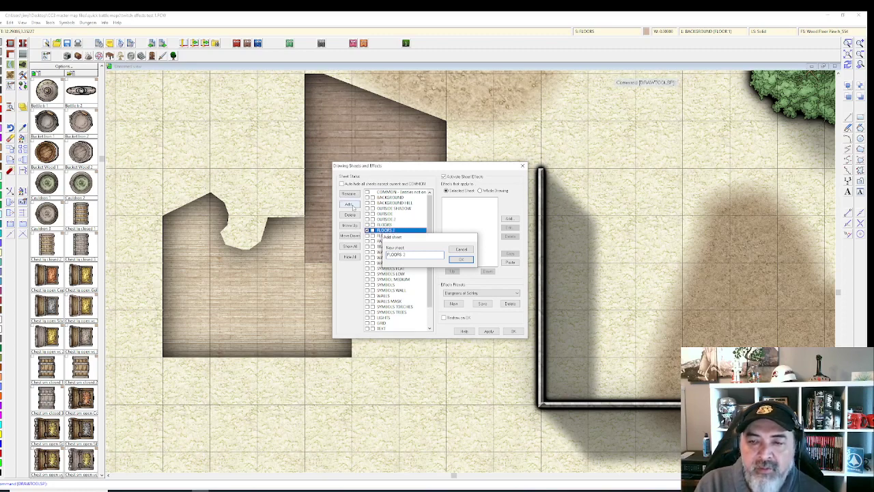
key(Return)
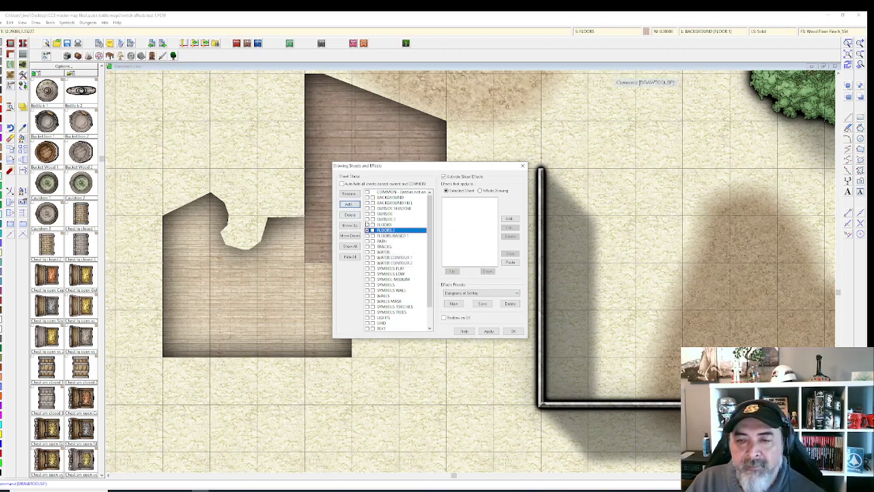
Step: Copy the Glow effect from FLOORS onto FLOORS 2 and apply the changes
click(386, 224)
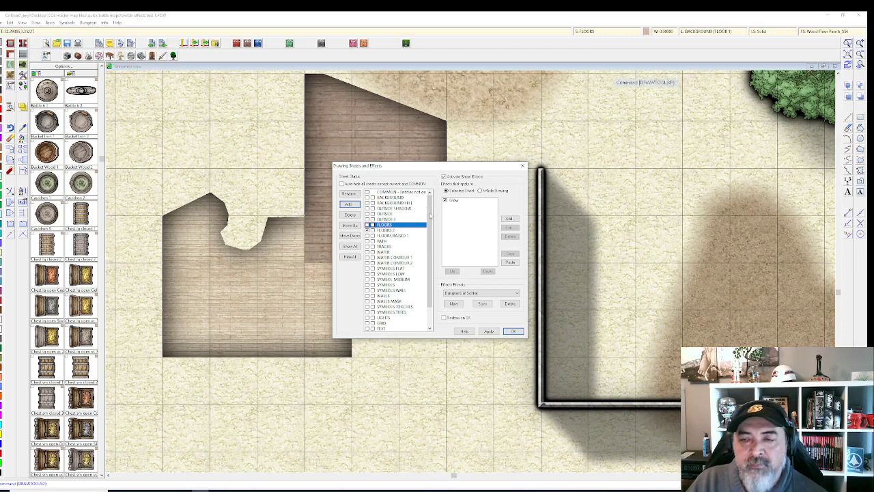
click(460, 201)
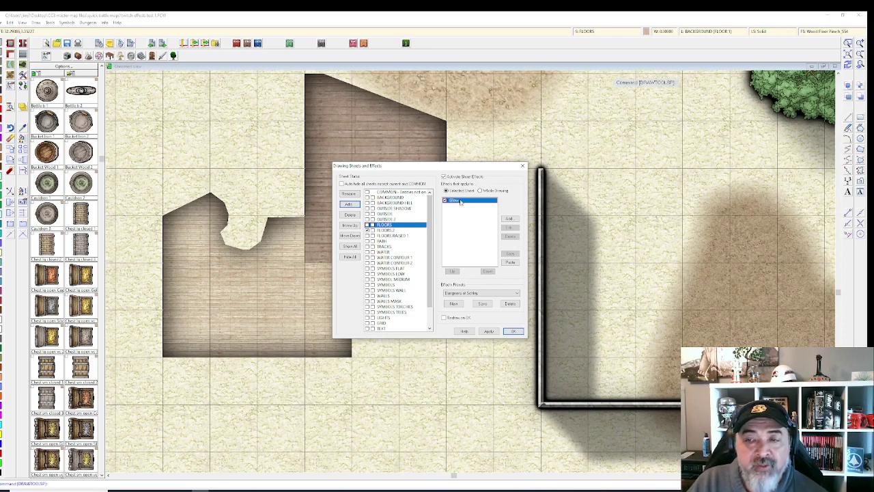
click(511, 254)
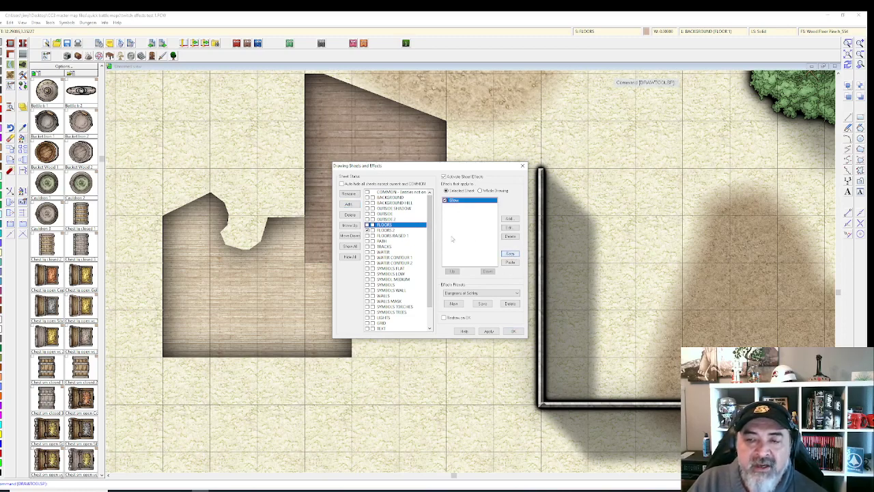
click(414, 230)
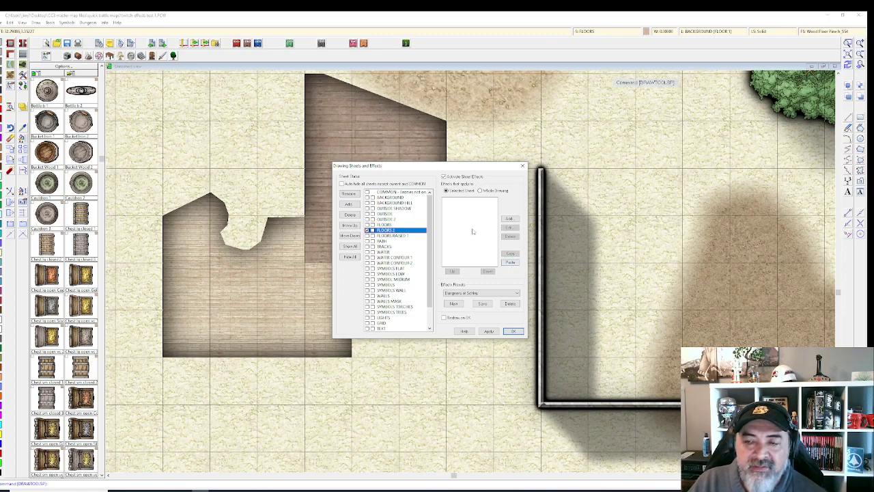
click(510, 262)
click(511, 331)
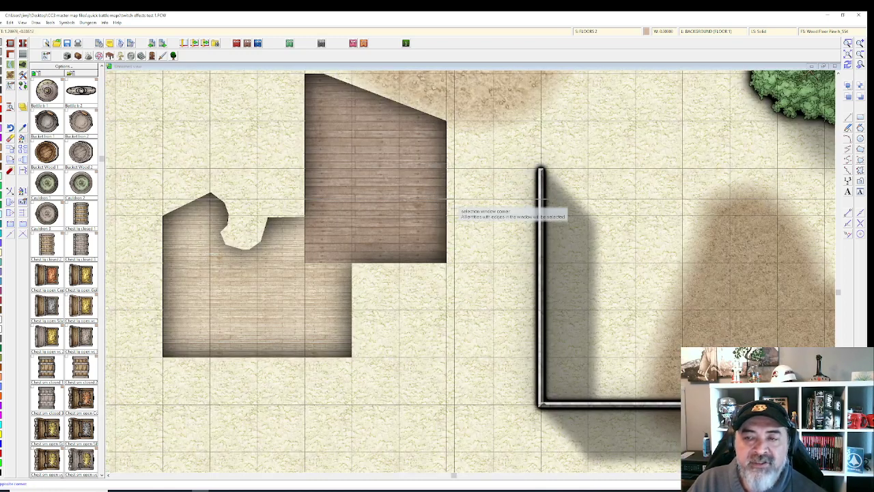
Step: Change the oak floor's sheet property to FLOORS 2
right_click(429, 195)
click(448, 203)
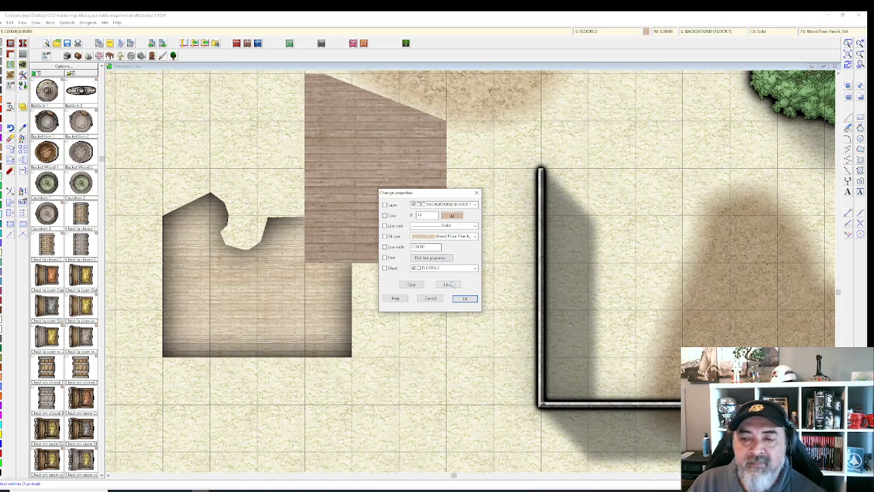
click(386, 267)
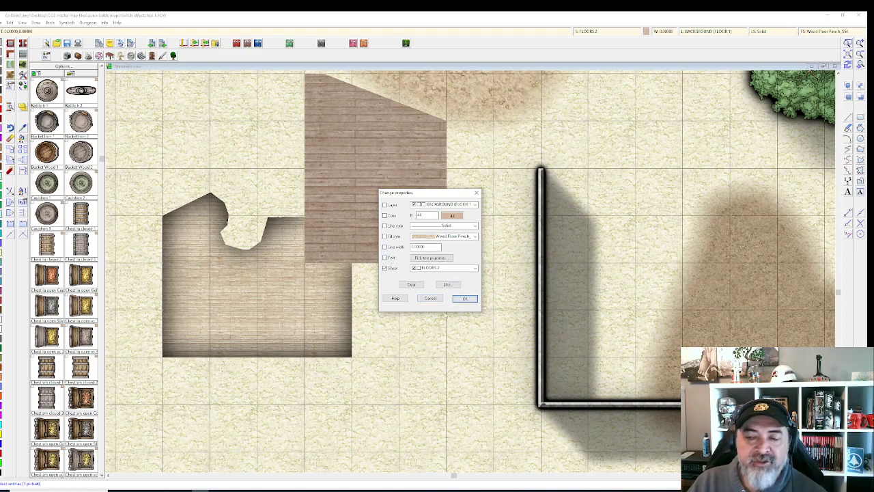
click(463, 299)
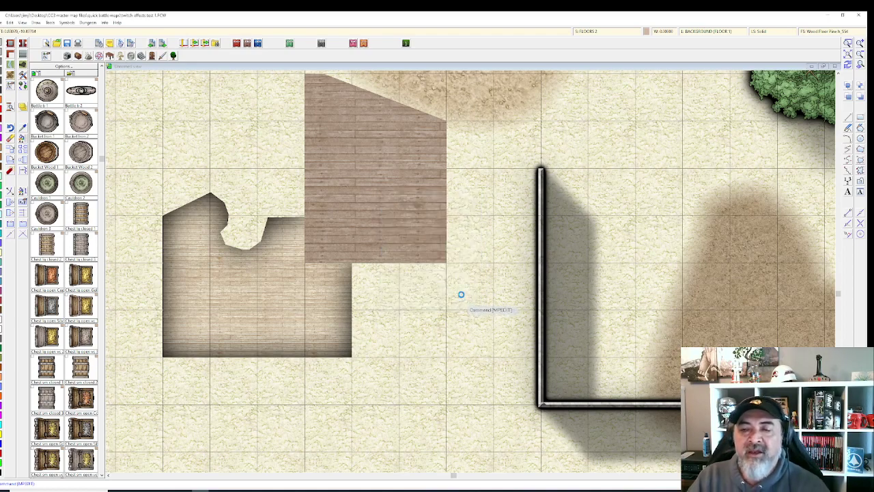
scroll(466, 252, up, 1)
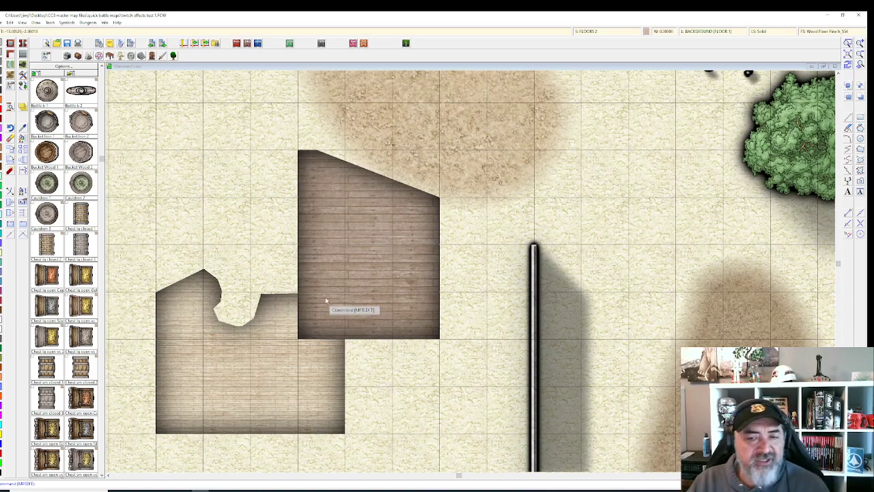
Step: Paste a second copy of the Glow effect onto FLOORS 2 and apply it
click(598, 34)
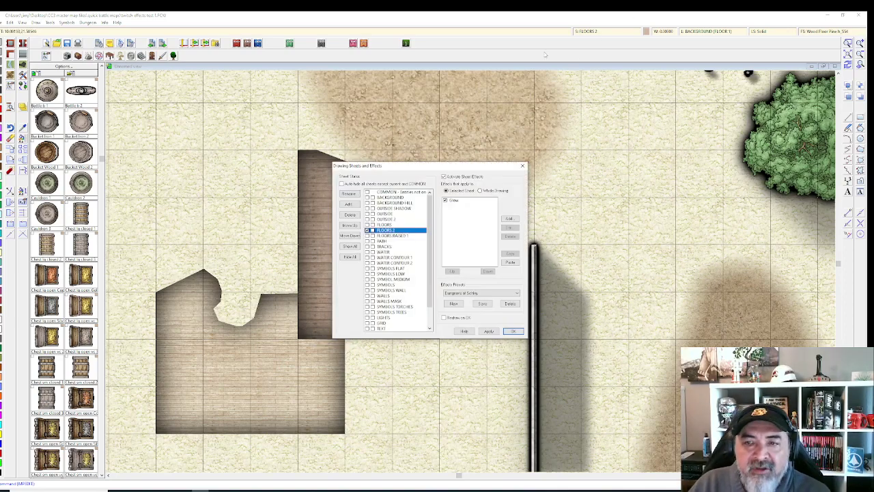
click(455, 200)
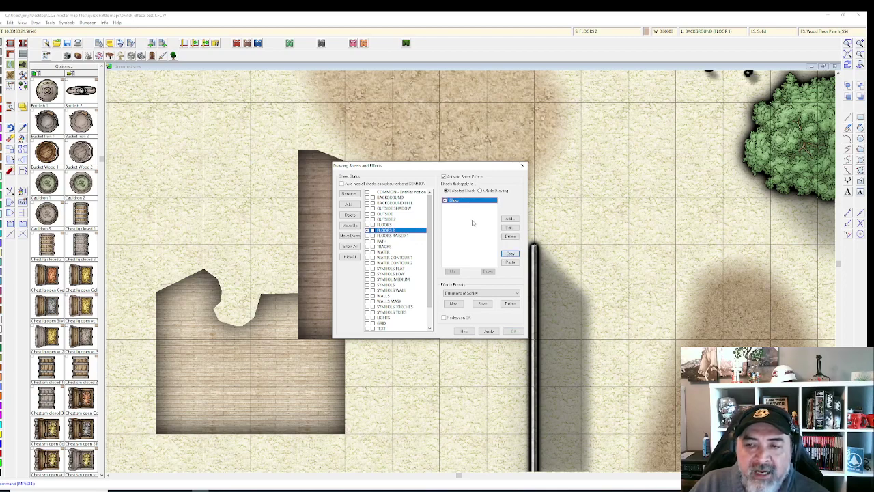
click(510, 263)
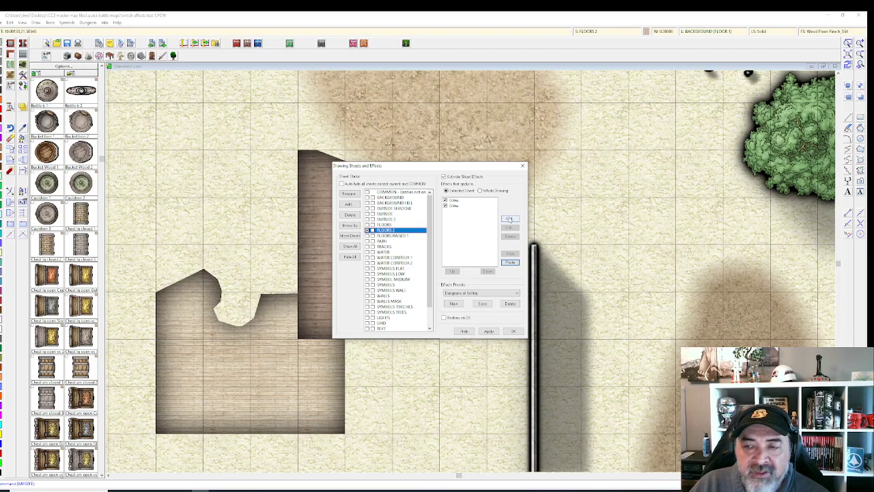
click(507, 329)
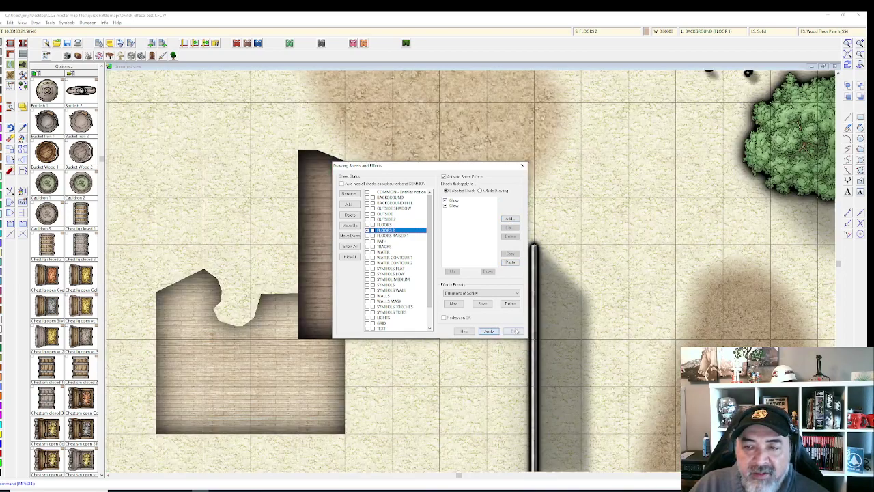
click(514, 331)
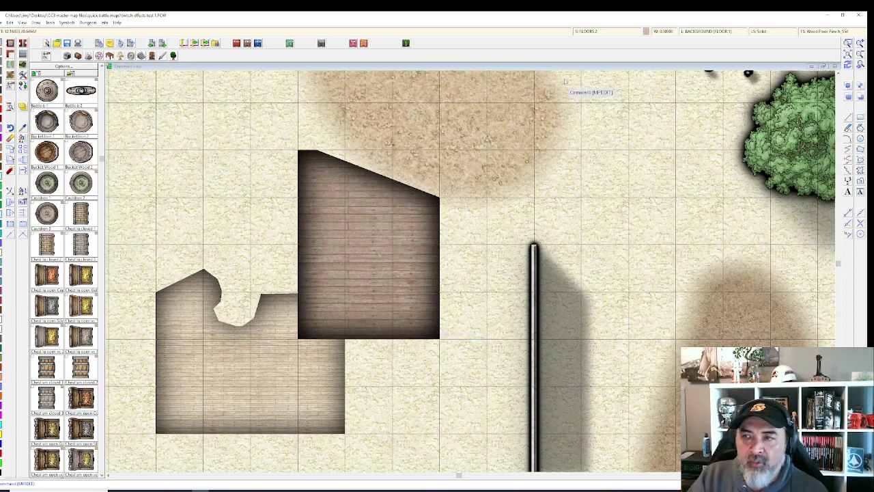
Step: Switch off Activate Sheet Effects to preview the map without shadows and glows
click(604, 30)
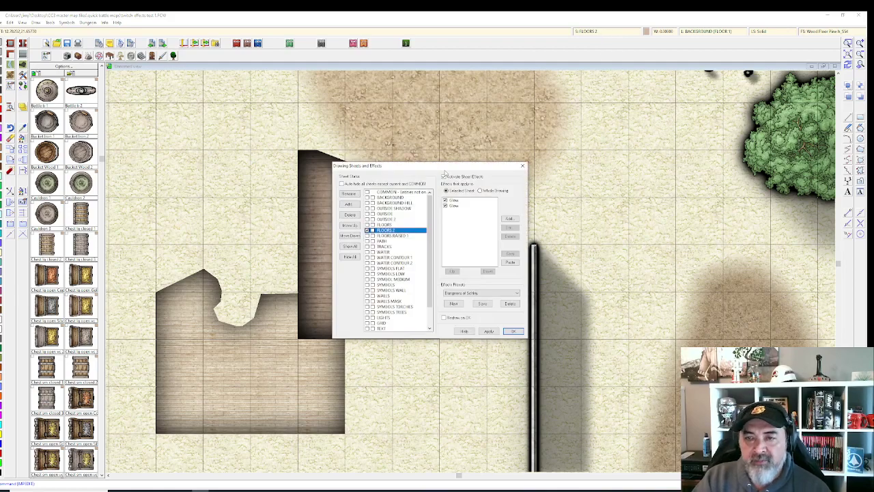
click(444, 176)
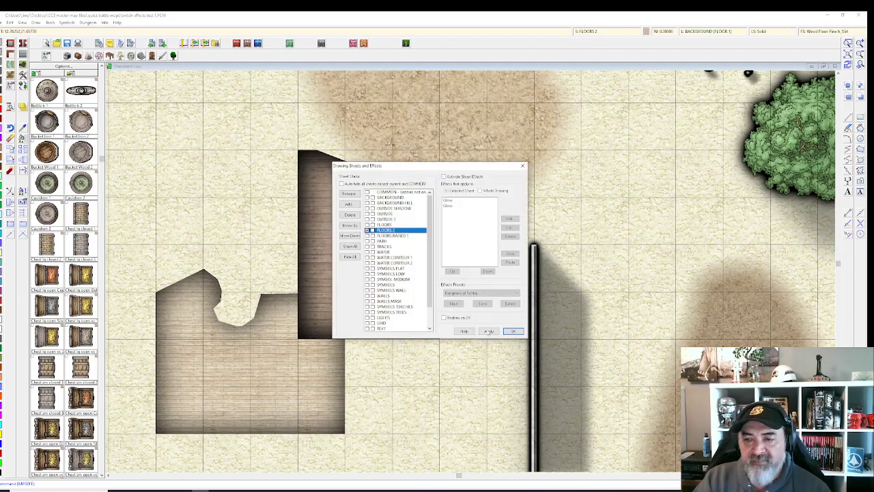
click(489, 332)
click(512, 332)
scroll(521, 321, down, 5)
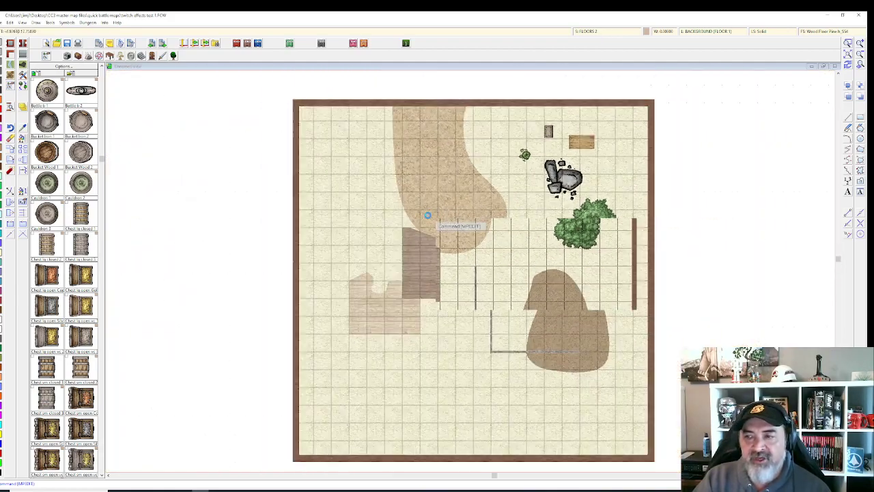
Step: Re-enable Activate Sheet Effects and apply it to the map
click(591, 31)
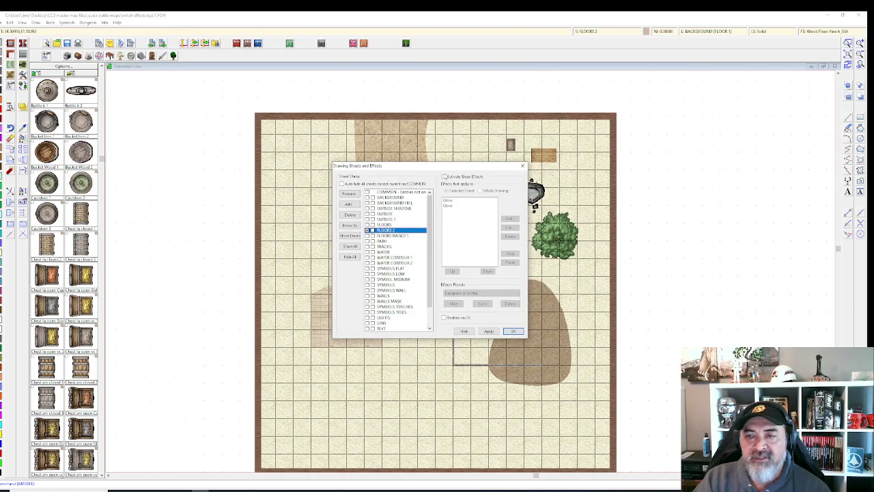
click(444, 176)
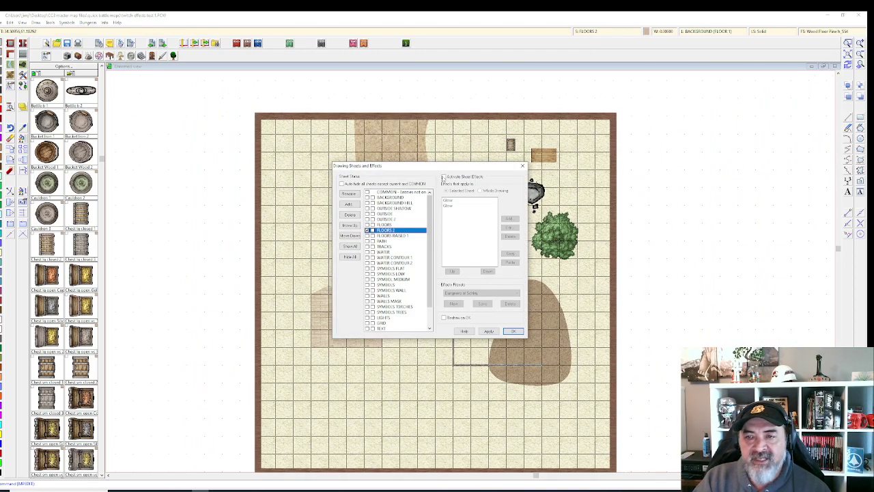
click(488, 331)
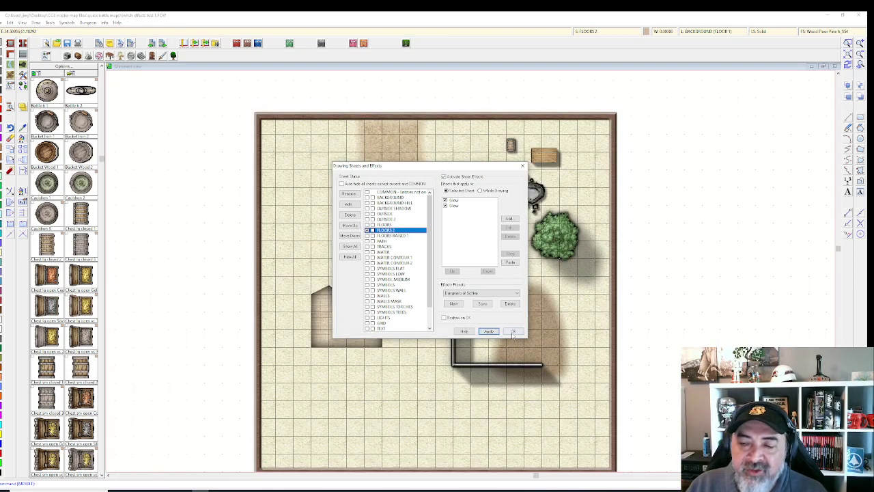
click(513, 332)
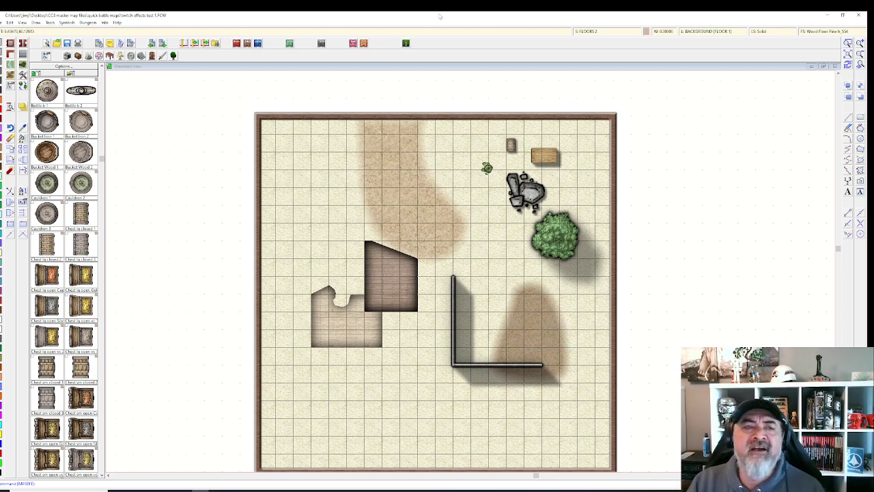
Step: Choose the Terrain, Dirt and Grass 1 fill from the terrain drawing styles
click(9, 75)
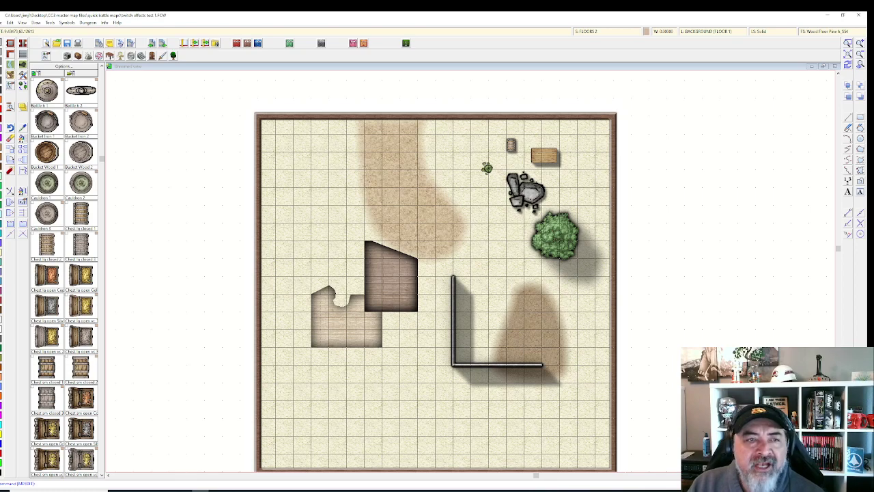
scroll(446, 256, down, 10)
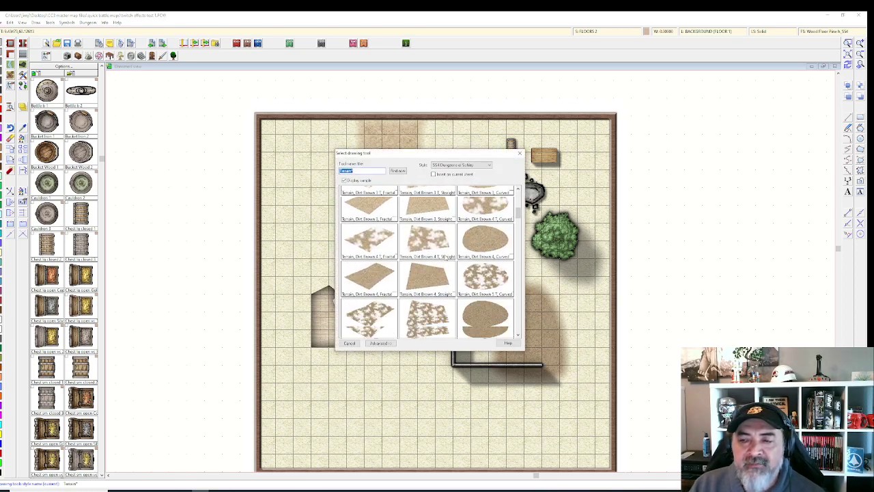
scroll(445, 256, down, 6)
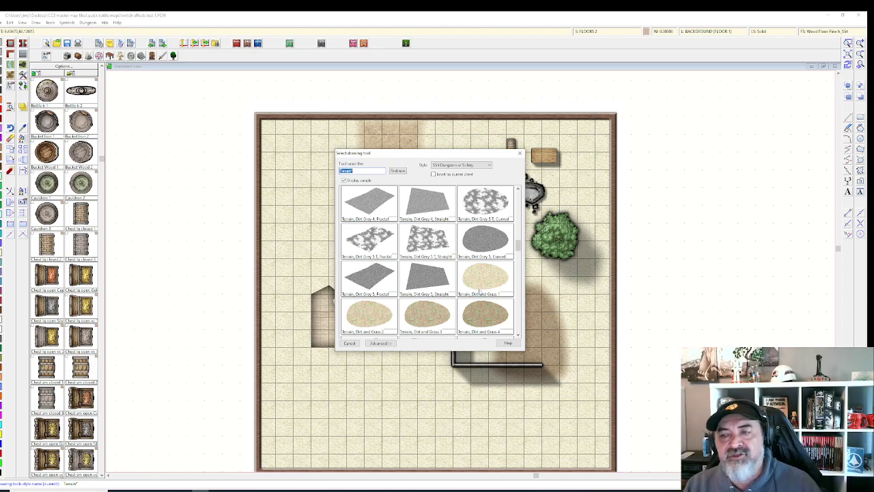
double_click(480, 290)
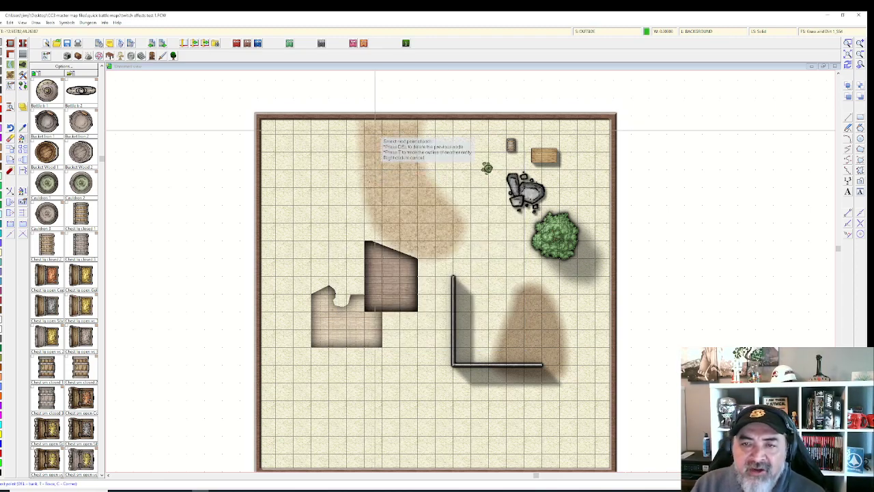
Step: Outline a closed smooth Dirt and Grass 1 patch over the upper-left map area
click(302, 154)
click(285, 235)
click(312, 267)
click(350, 241)
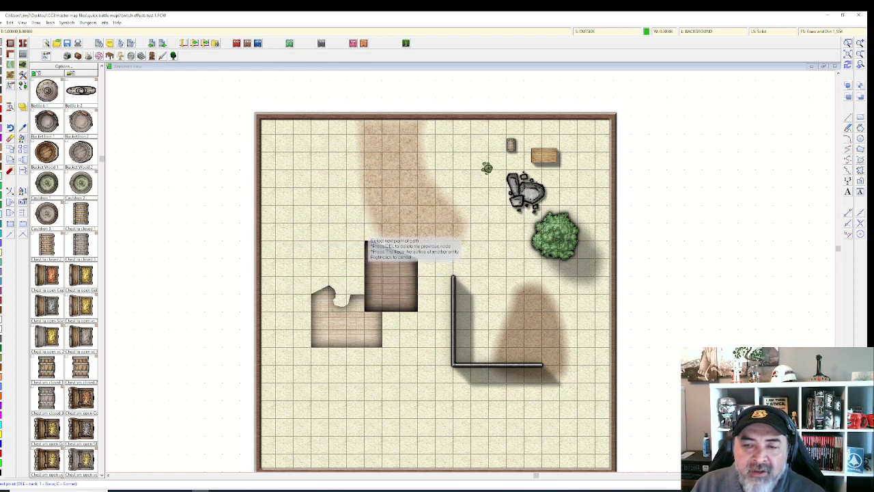
click(420, 205)
click(408, 170)
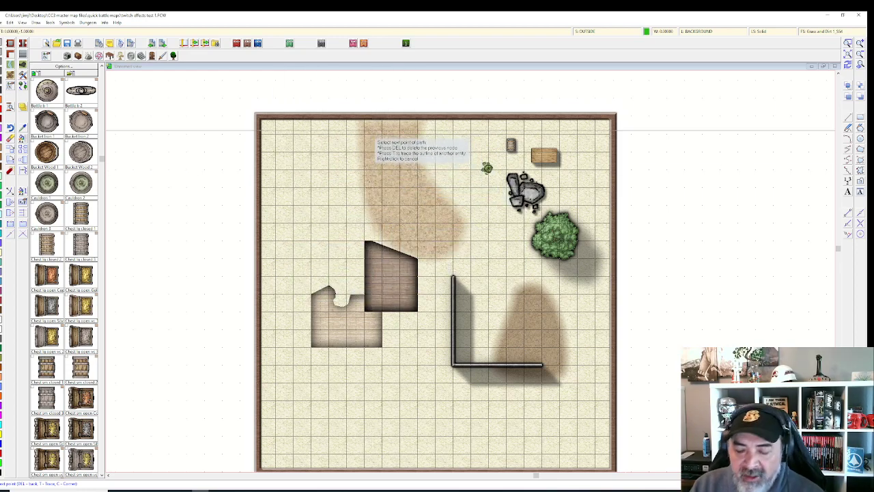
click(368, 133)
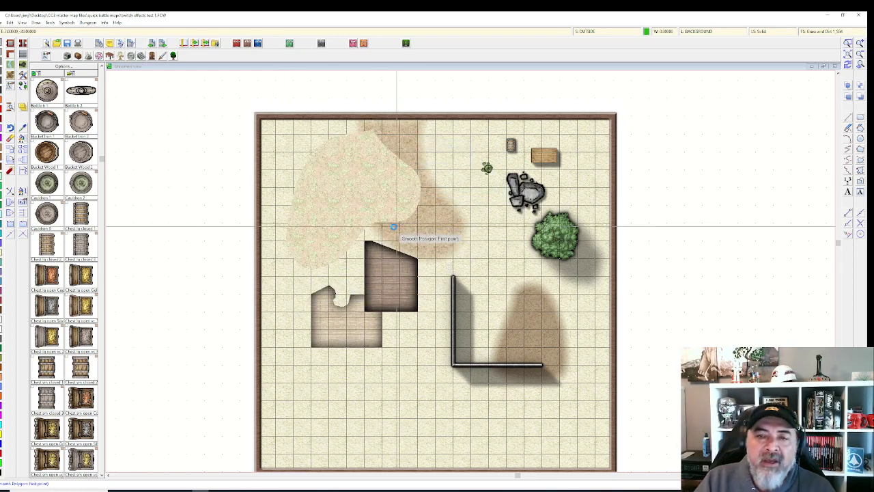
scroll(383, 228, up, 1)
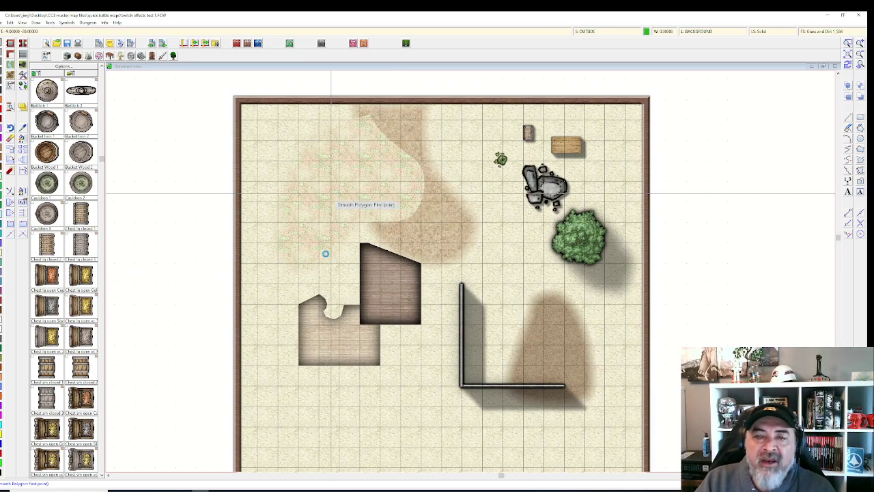
scroll(371, 223, up, 1)
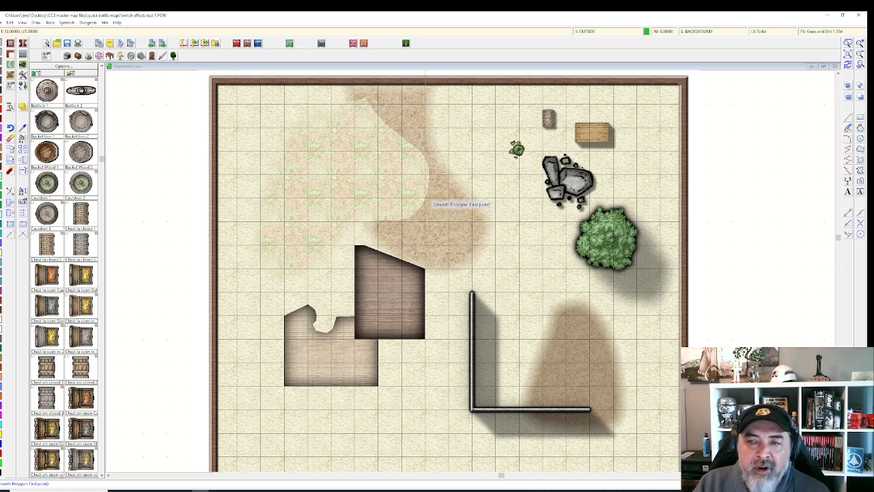
key(Escape)
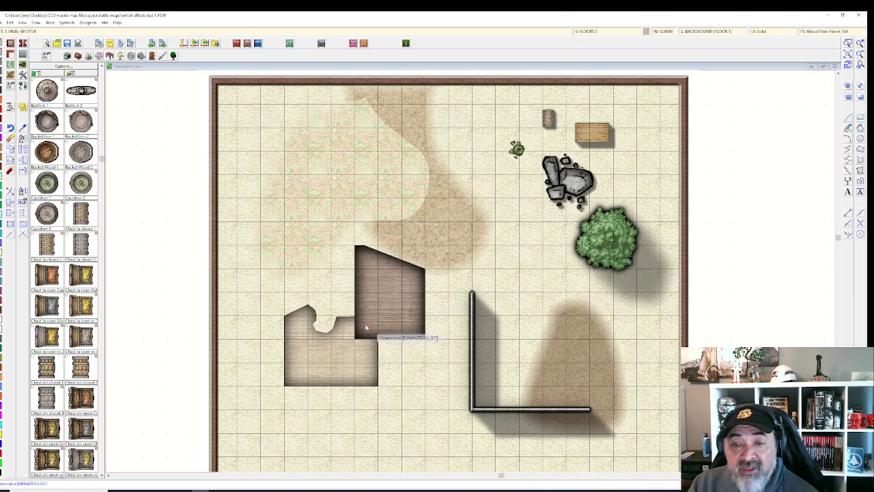
Step: Copy Edge Fade, Inner from the OUTSIDE sheet, paste it onto OUTSIDE 2, and apply
right_click(592, 31)
click(395, 214)
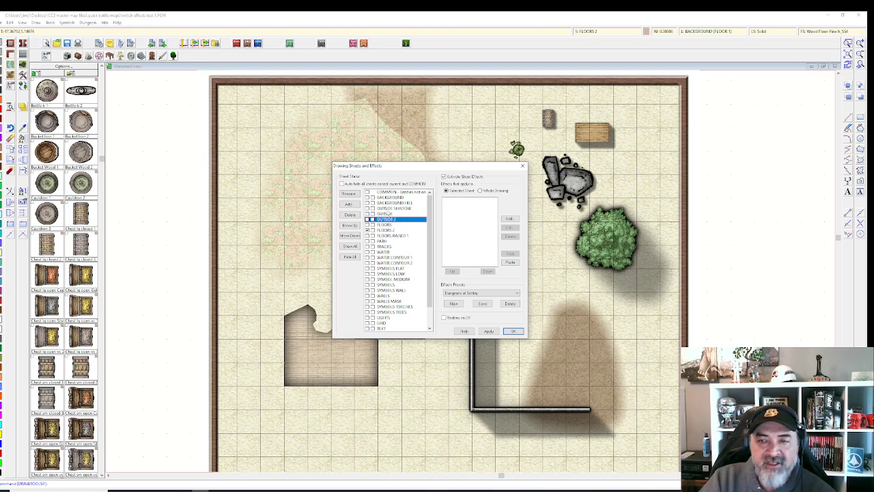
click(388, 214)
click(460, 201)
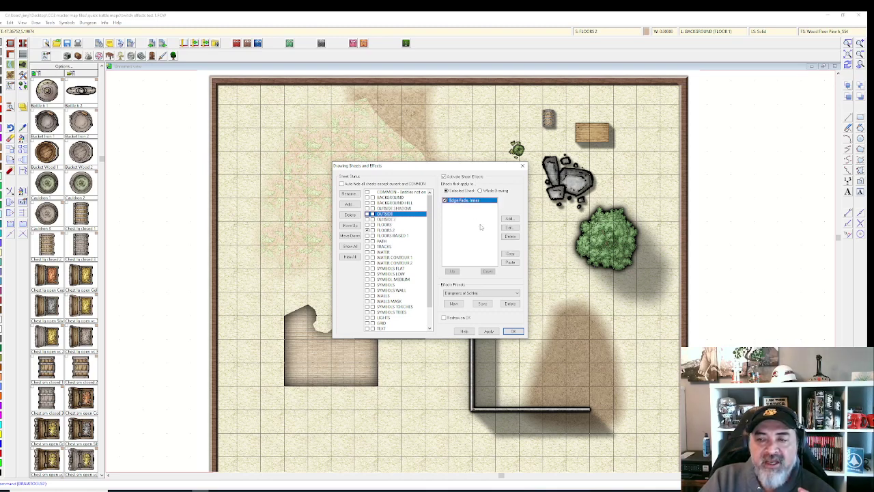
click(509, 253)
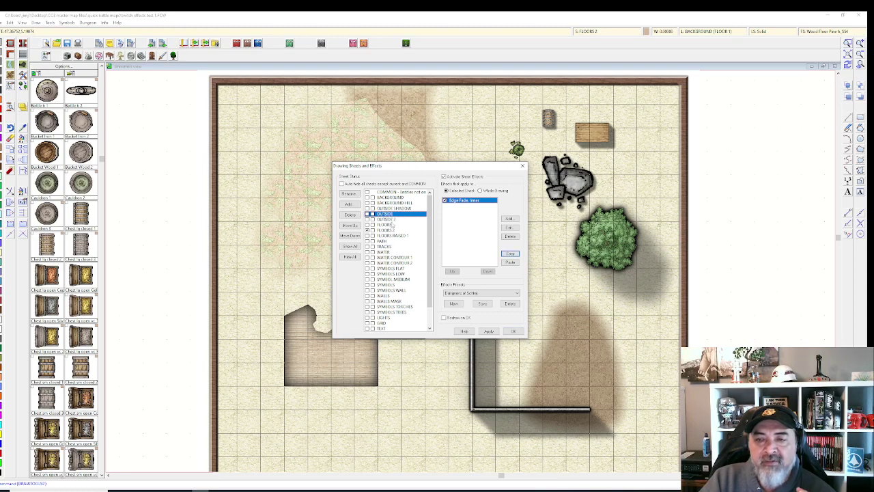
click(387, 219)
click(510, 262)
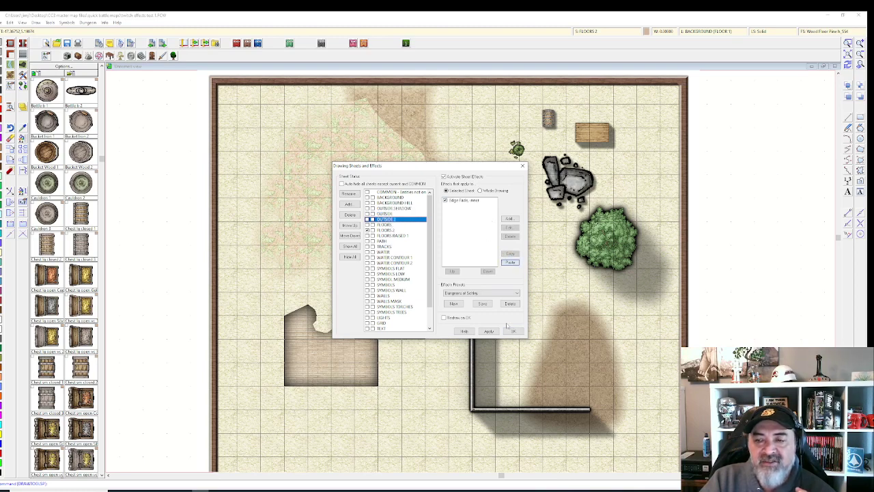
click(489, 331)
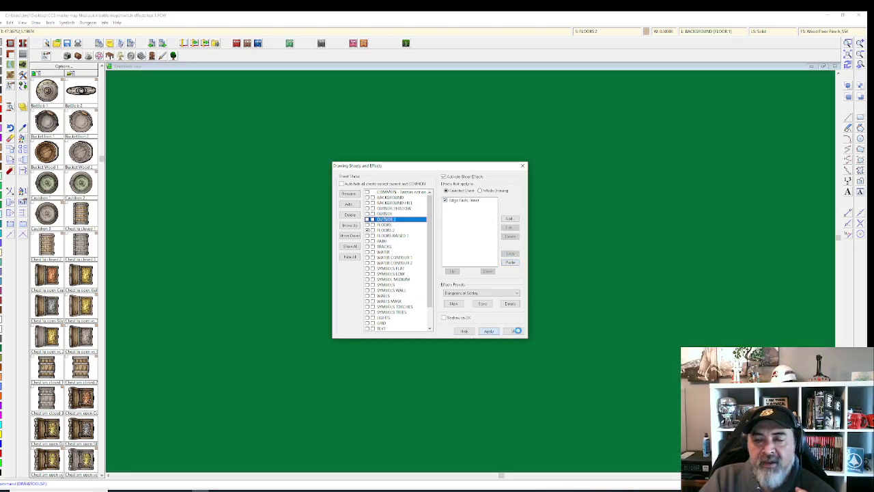
click(517, 331)
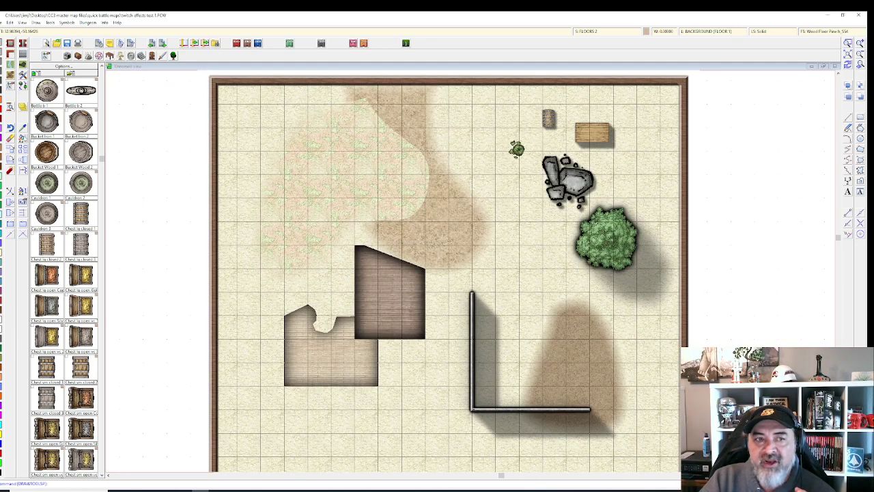
Step: Use Change Properties to move the dirt-and-grass patch onto the OUTSIDE 2 sheet
click(317, 156)
right_click(318, 157)
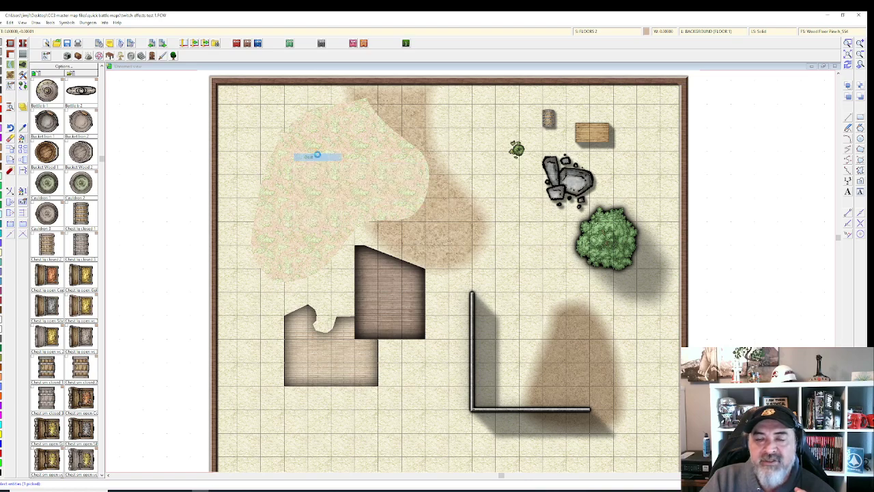
click(321, 156)
click(431, 269)
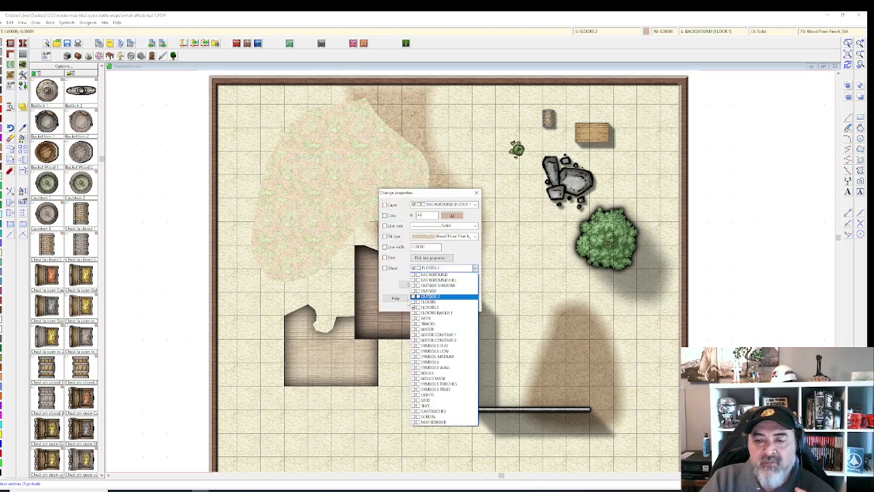
click(430, 296)
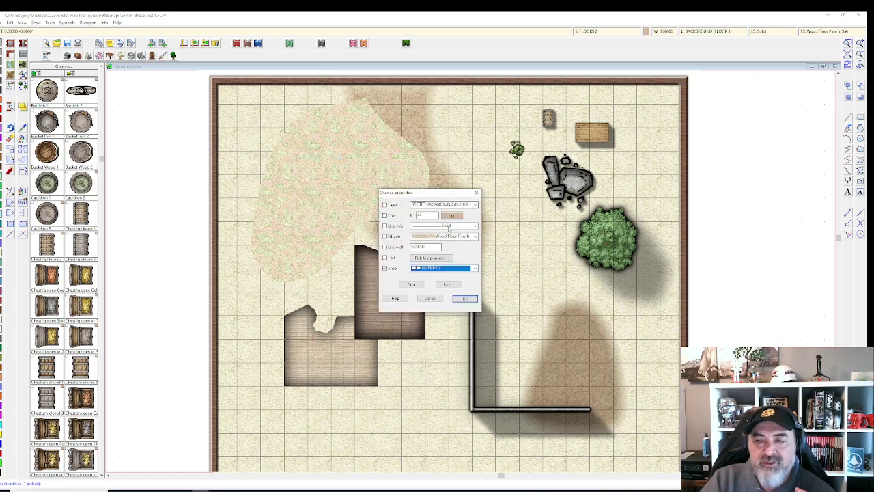
click(465, 299)
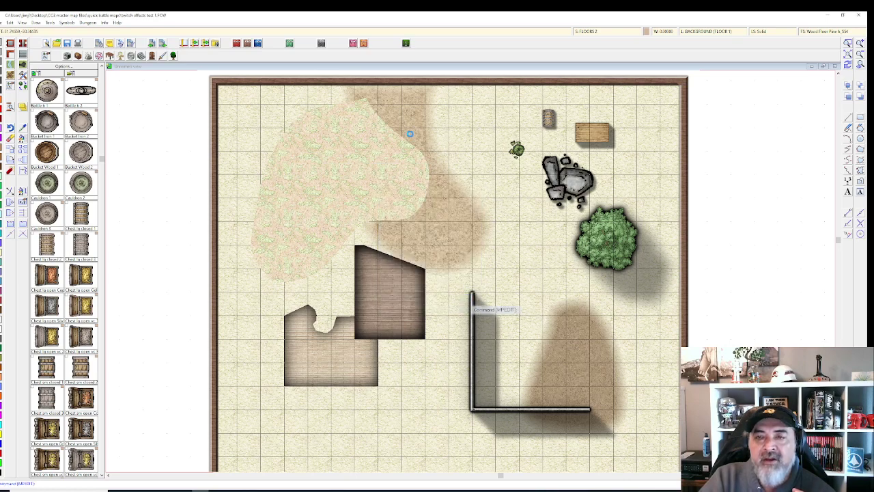
scroll(415, 132, up, 1)
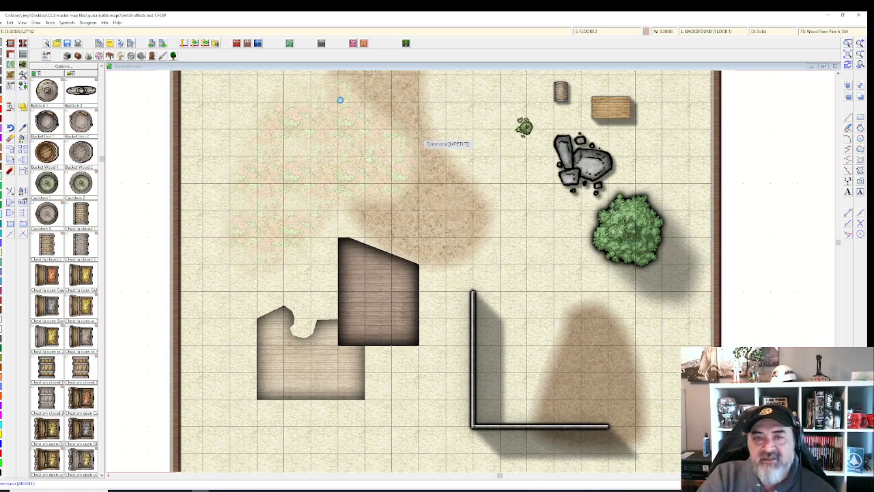
scroll(340, 101, up, 1)
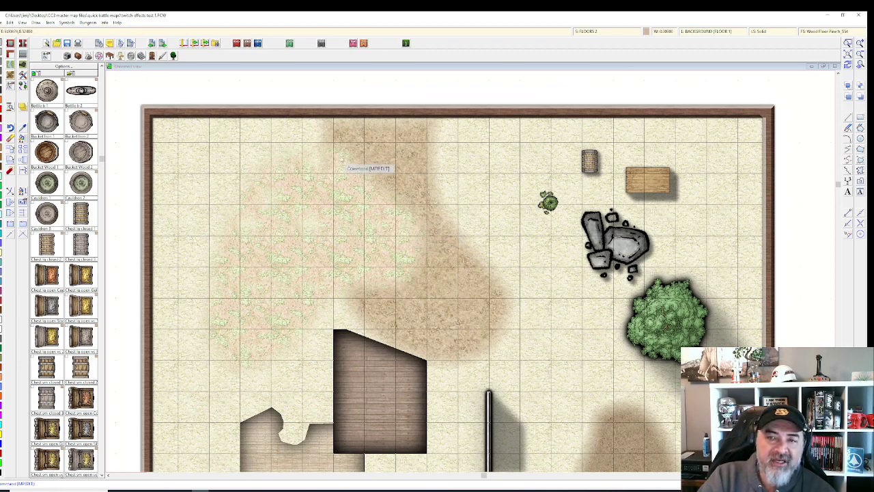
click(590, 32)
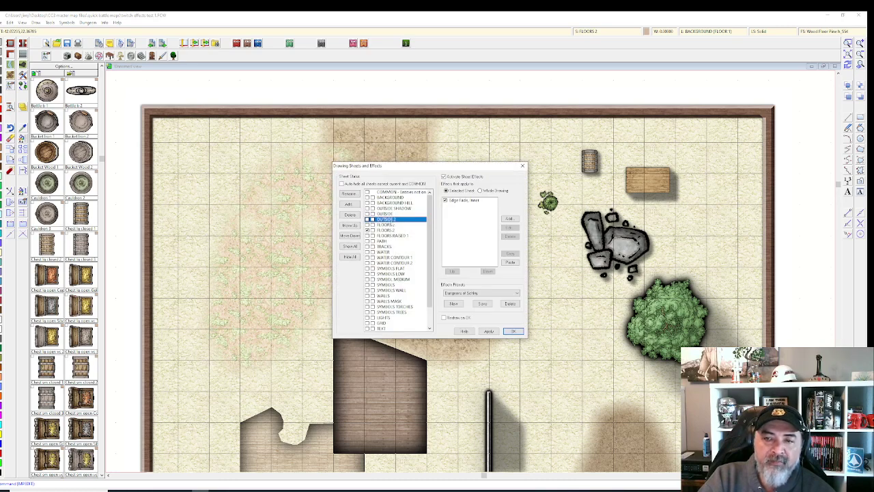
click(385, 214)
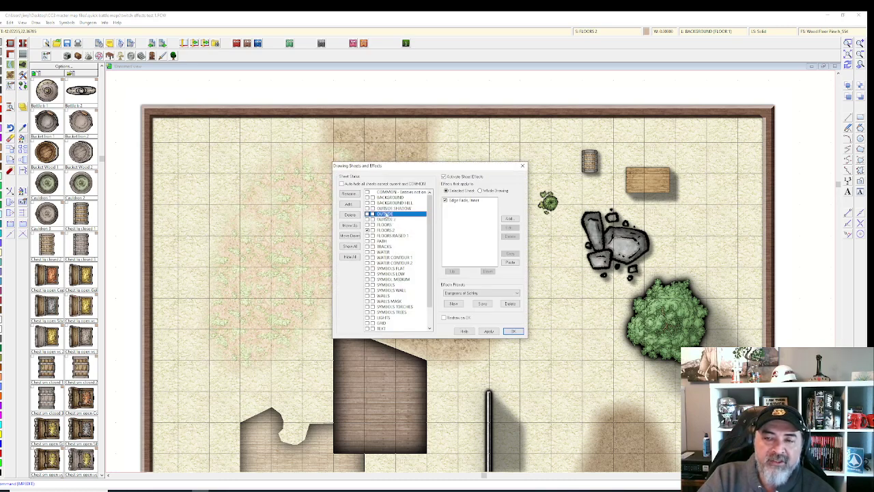
click(513, 331)
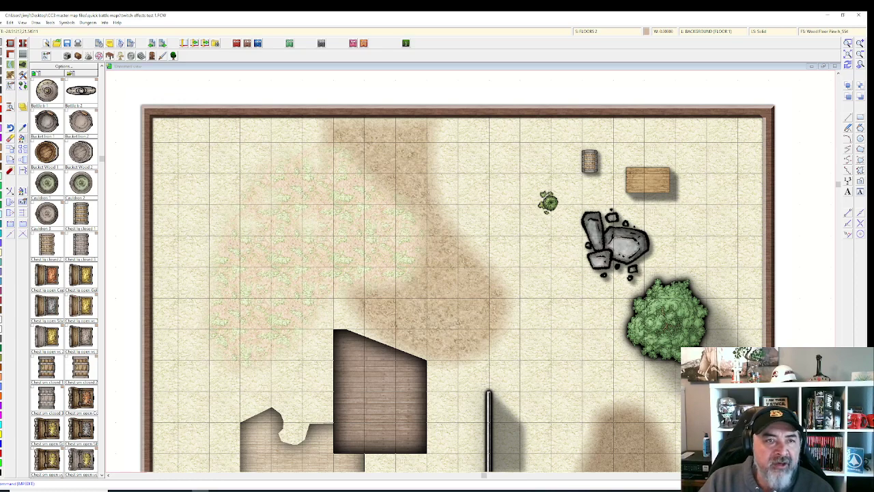
Step: Open the Terrain drawing tool chooser and scroll down to the Grass Green fills
right_click(11, 75)
scroll(374, 244, down, 5)
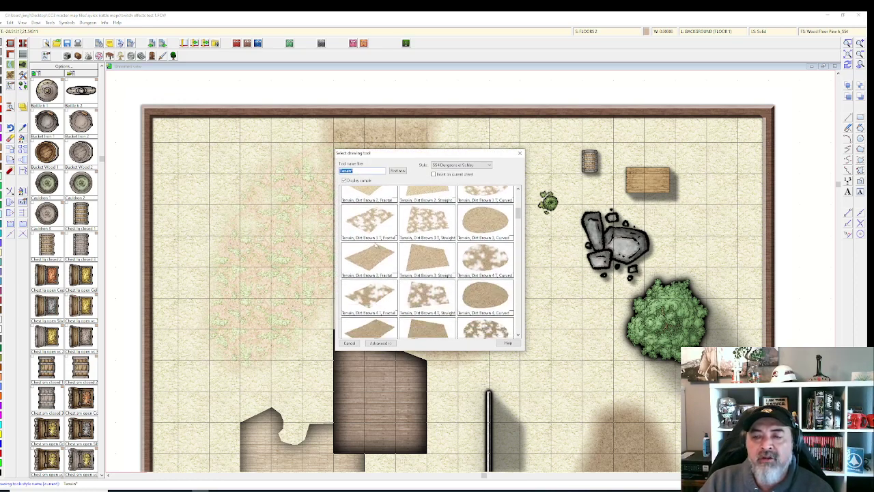
scroll(375, 245, down, 10)
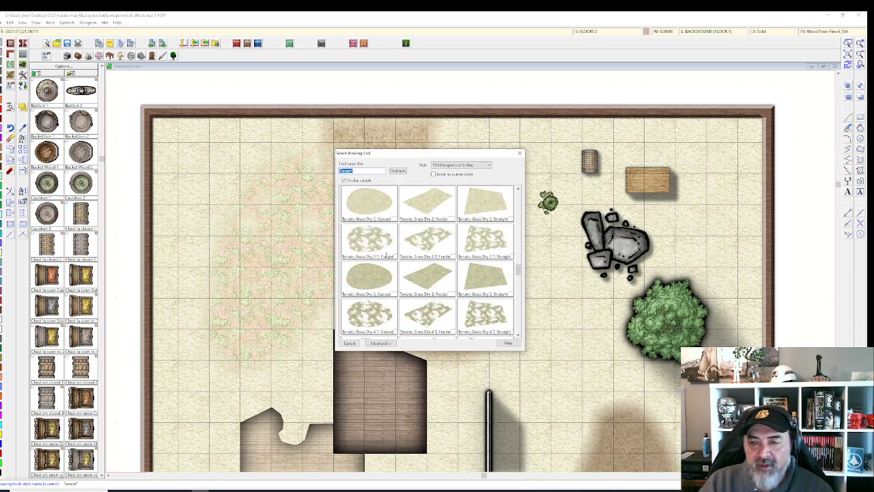
scroll(376, 274, down, 3)
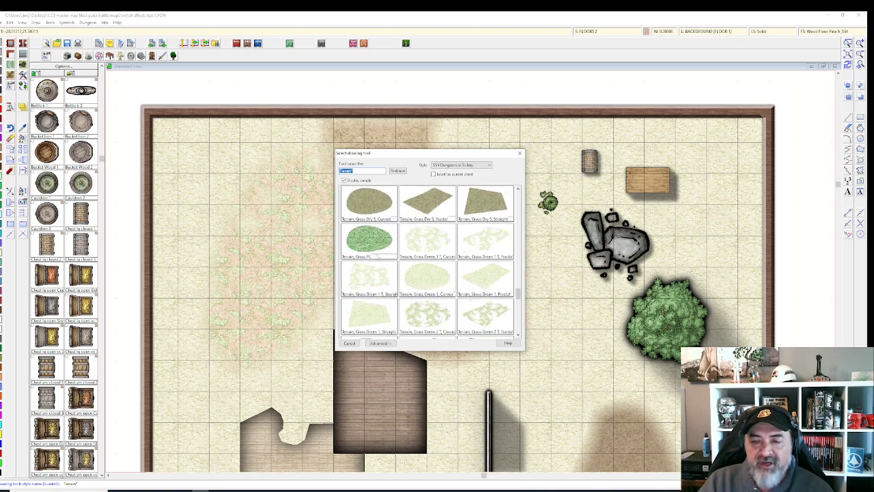
scroll(375, 274, down, 3)
Step: Pick Grass Green 3 Curved and trace the grass outline down to the lower right
double_click(409, 310)
click(384, 157)
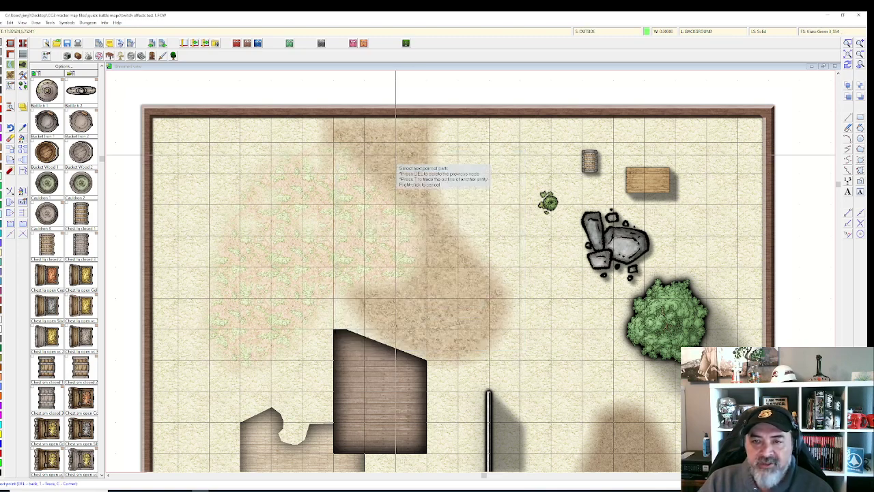
click(333, 207)
click(395, 304)
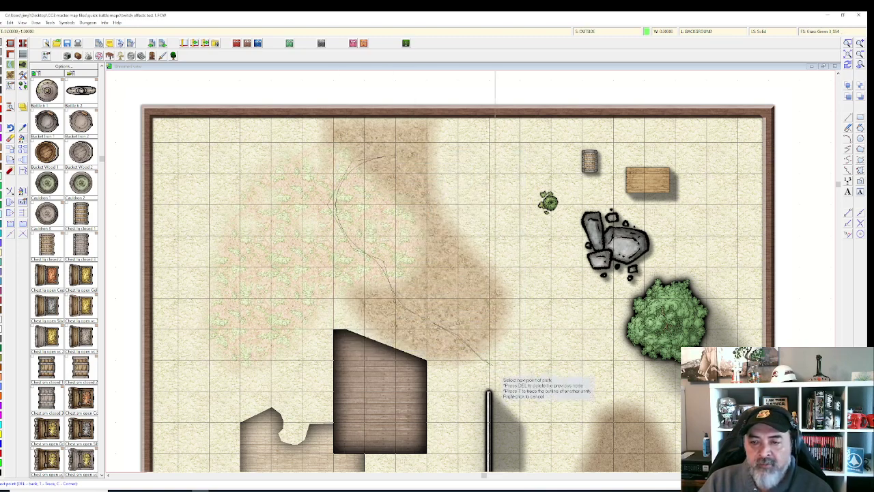
click(491, 365)
click(627, 417)
Step: Carry the outline back to the top, close the grass patch and end the command
click(517, 345)
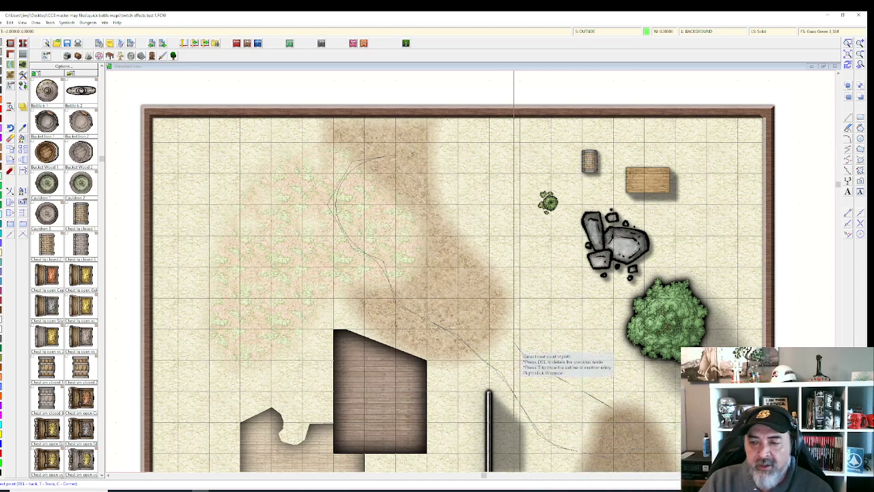
click(556, 275)
click(519, 206)
click(476, 216)
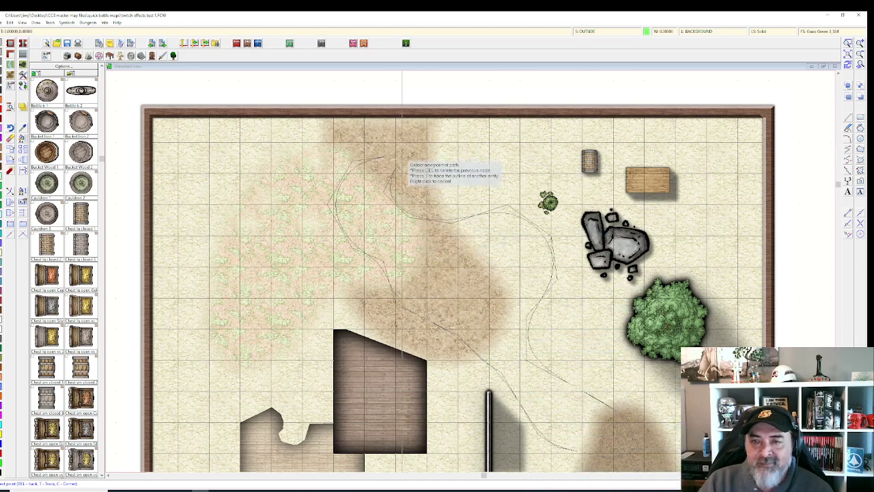
click(390, 156)
right_click(389, 156)
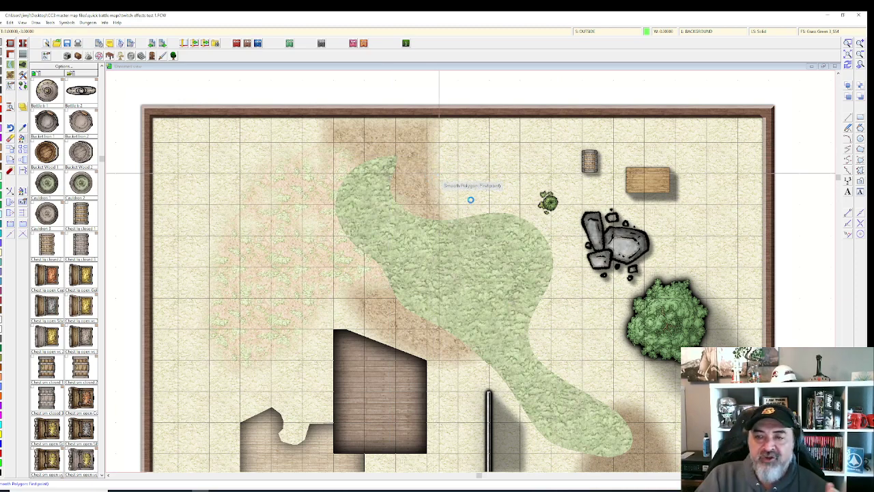
scroll(467, 205, up, 1)
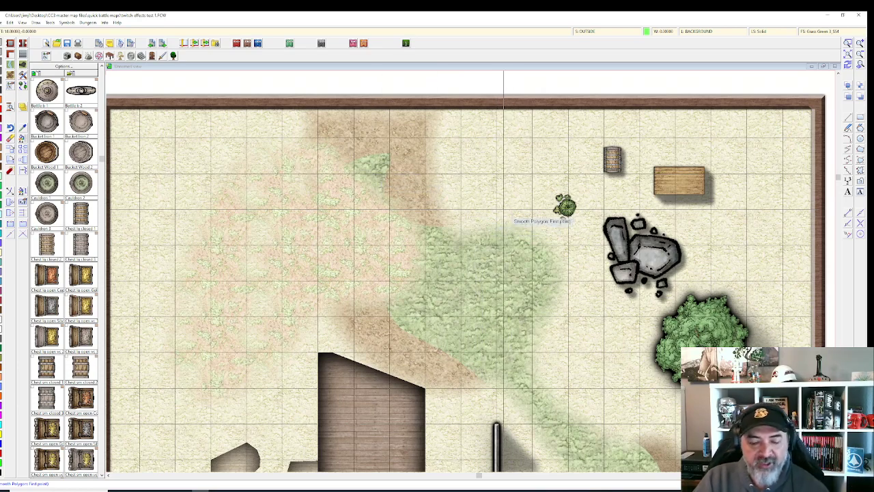
key(Escape)
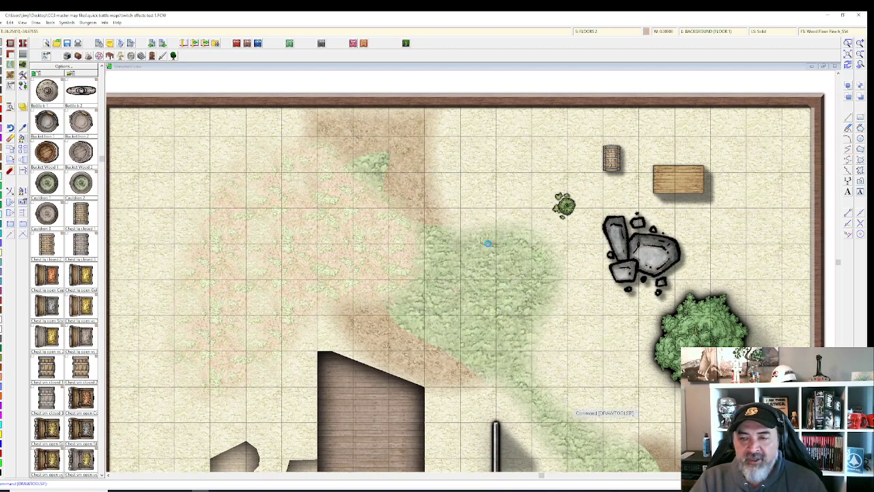
Step: Zoom out to see the whole map, then bring up Drawing Sheets and Effects from the status bar
scroll(564, 391, down, 1)
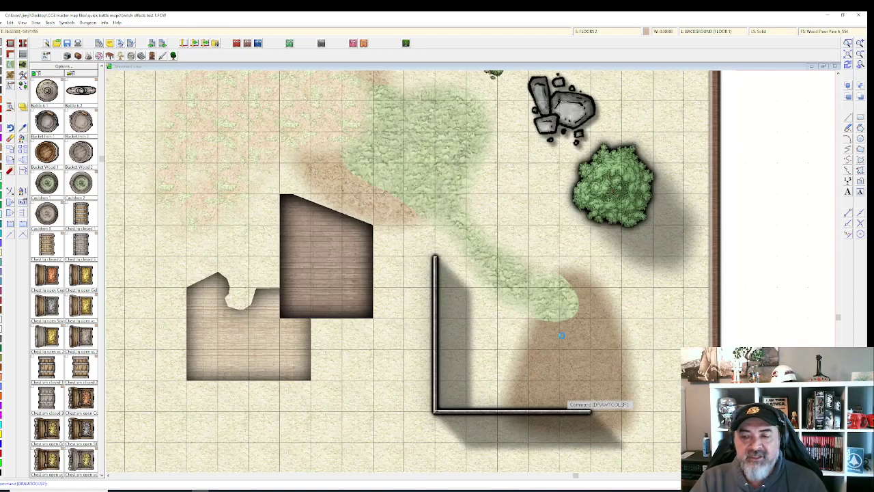
scroll(579, 346, down, 1)
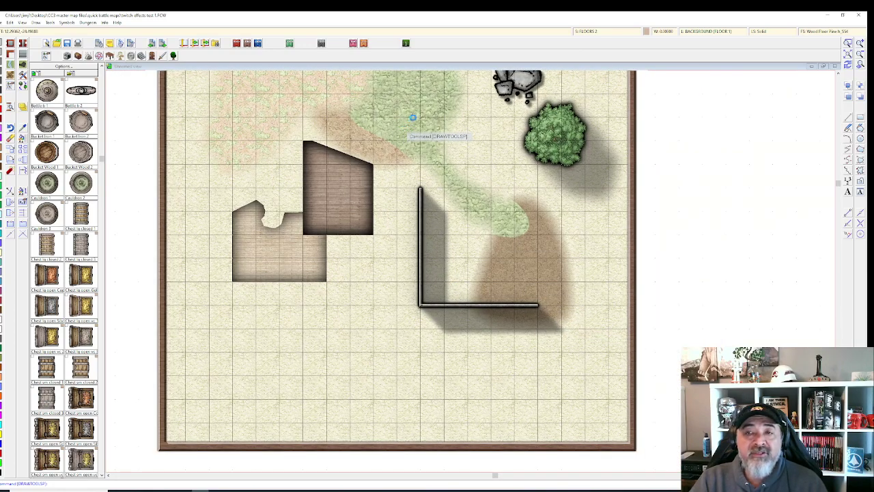
middle_click(413, 117)
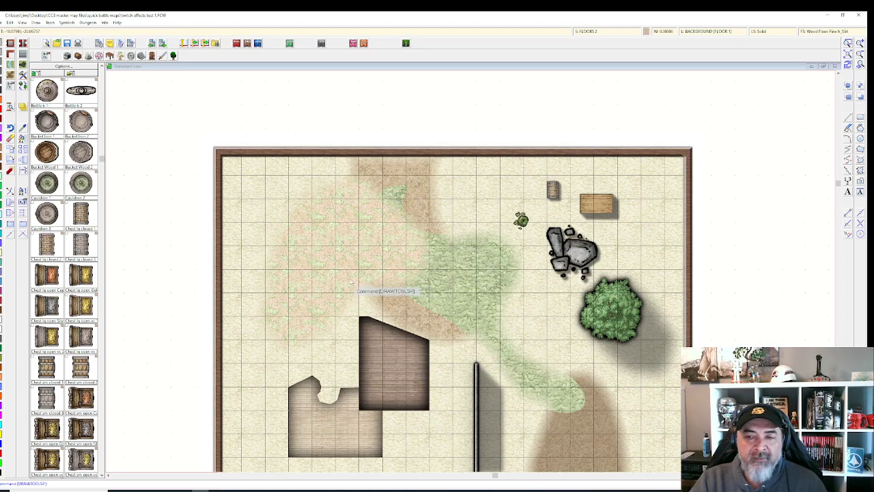
click(597, 32)
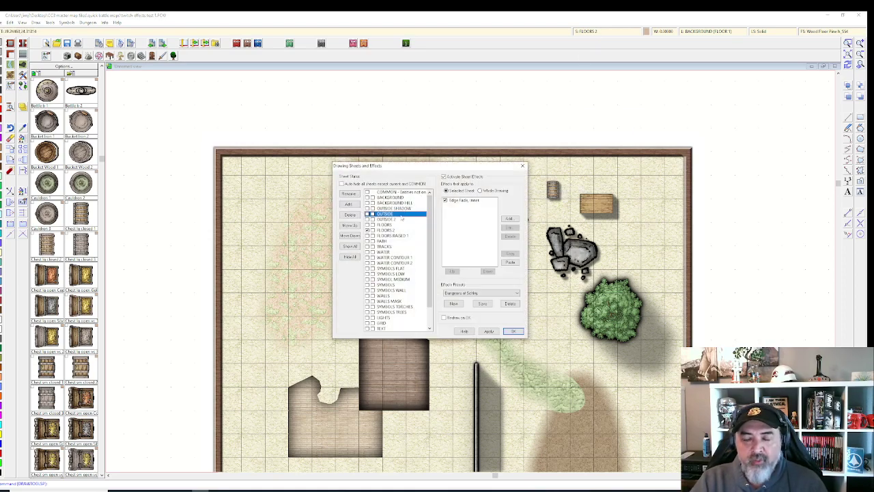
Step: Add a new sheet named OUTSIDE 3 below OUTSIDE 2
key(Return)
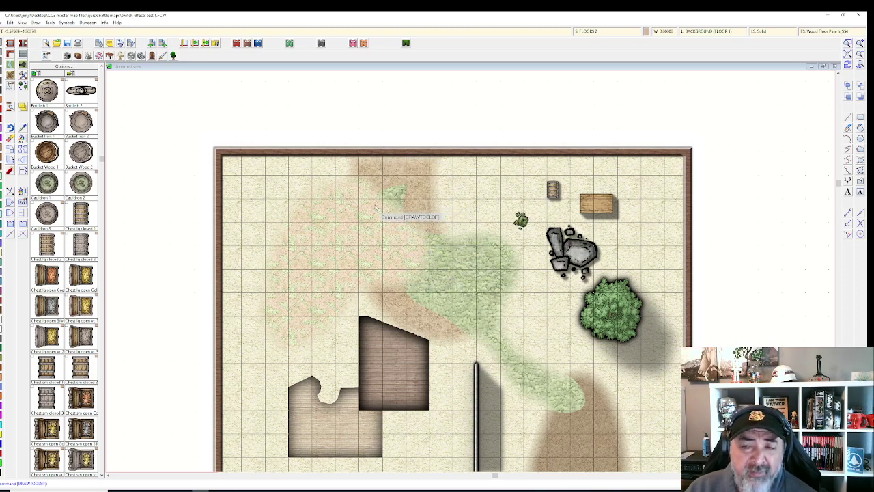
click(587, 31)
click(402, 219)
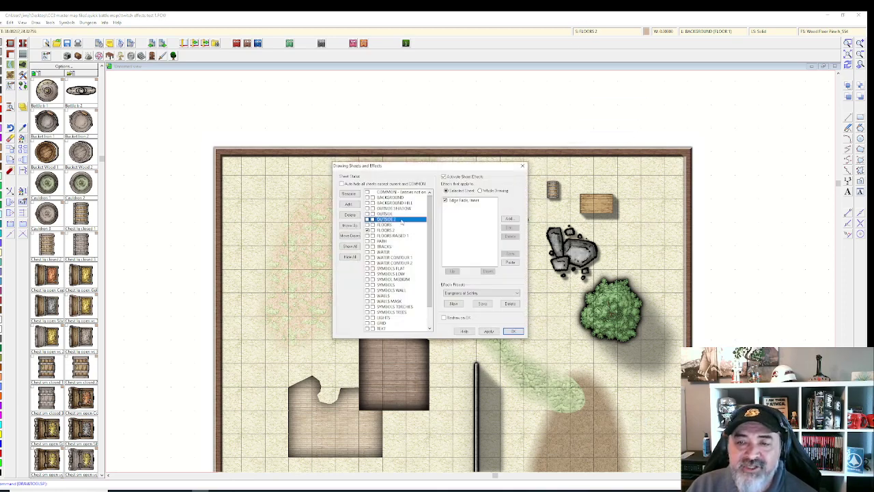
click(349, 204)
text(OUTSIDE 3)
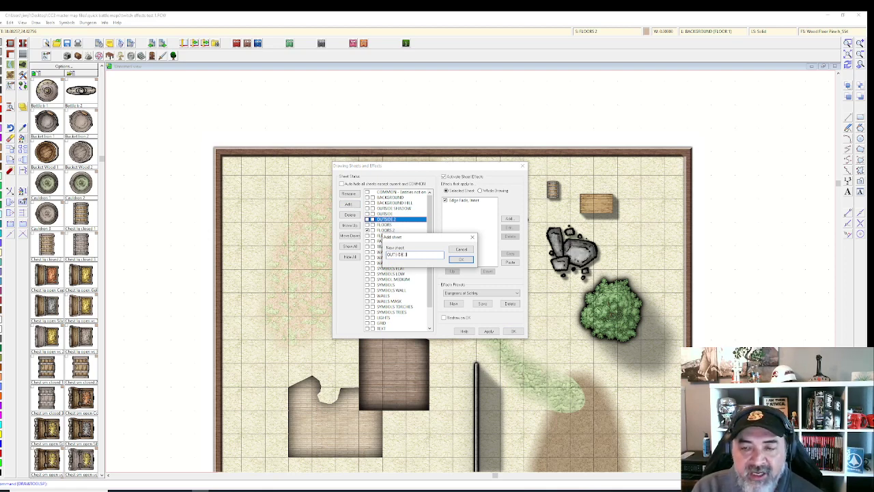
key(Return)
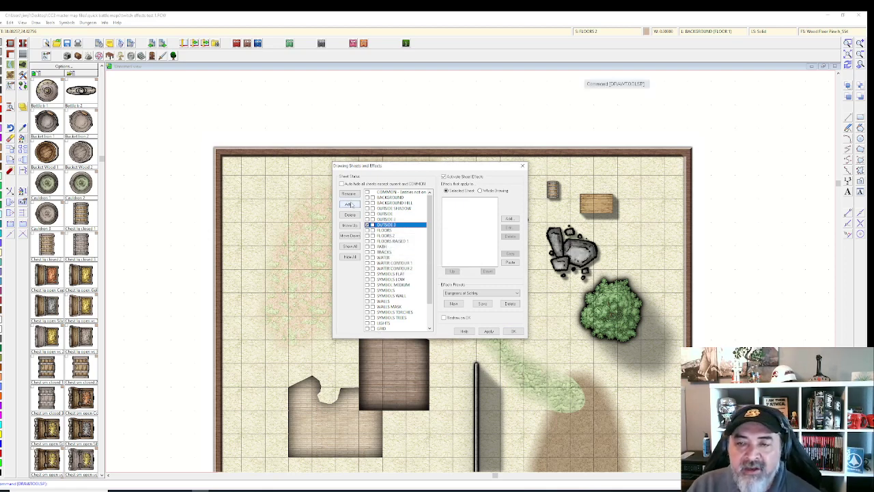
Step: Copy OUTSIDE 2's Edge Fade, Inner effect onto OUTSIDE 3 and apply it
click(467, 201)
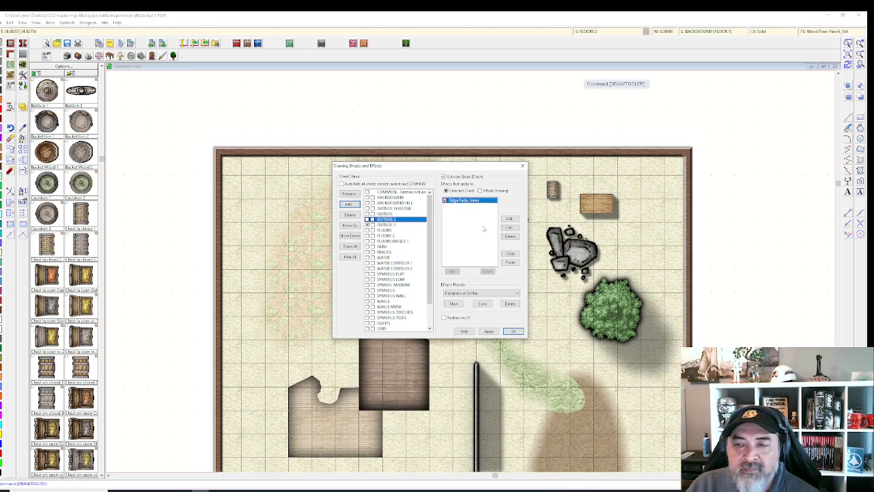
click(387, 225)
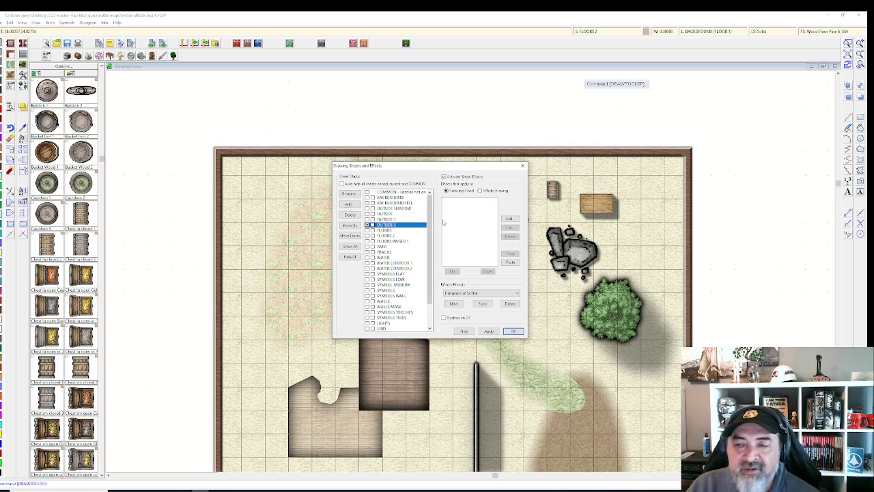
click(511, 262)
click(489, 331)
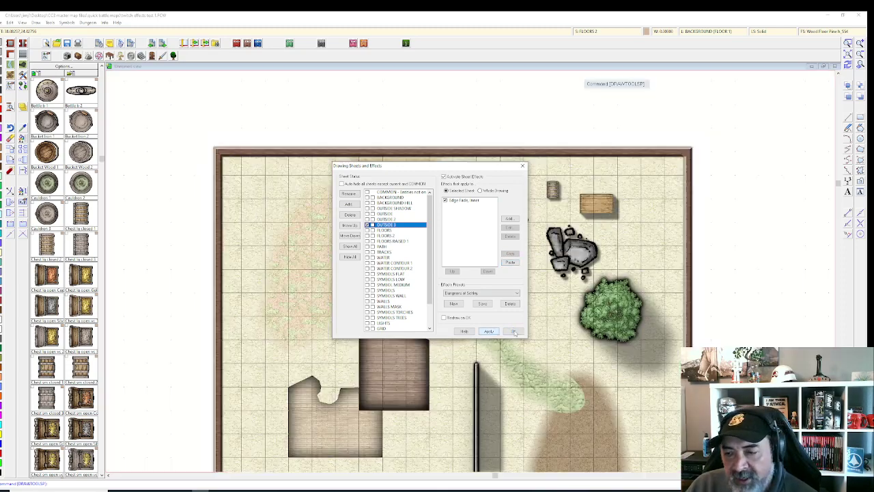
click(514, 331)
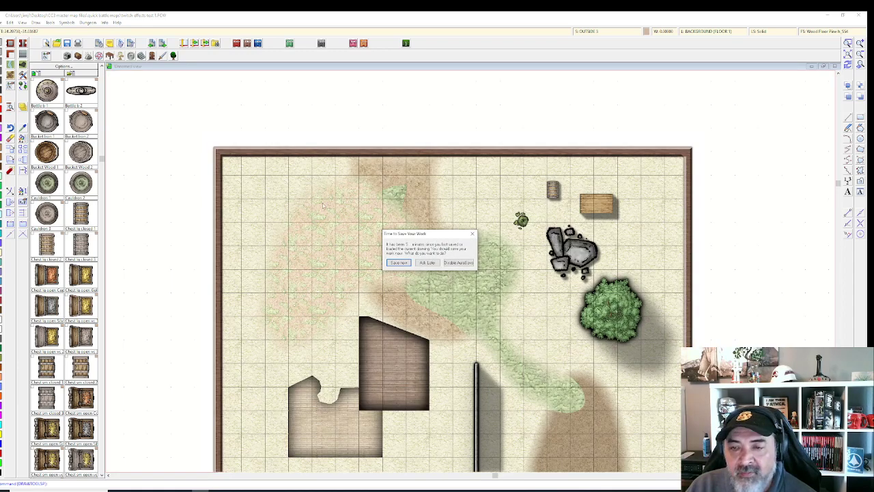
Step: Save the map, then reassign the grass patch to the OUTSIDE 3 sheet via Change Properties
click(399, 262)
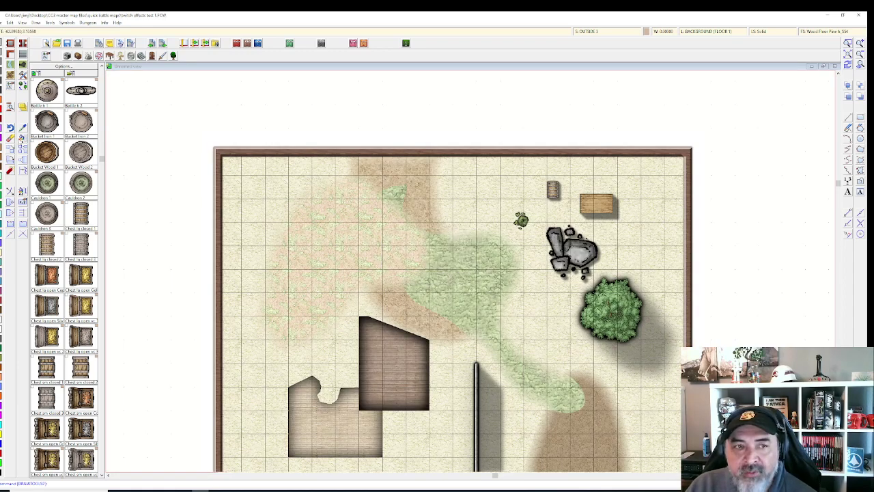
click(515, 312)
click(477, 305)
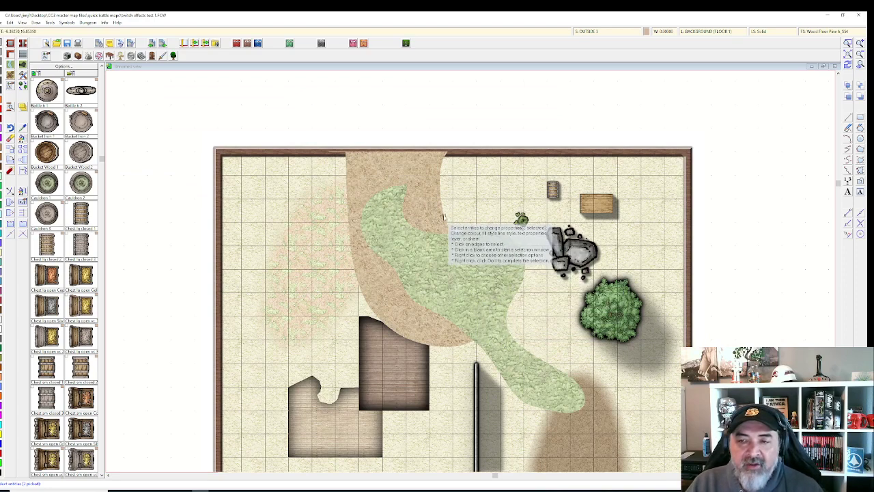
click(448, 226)
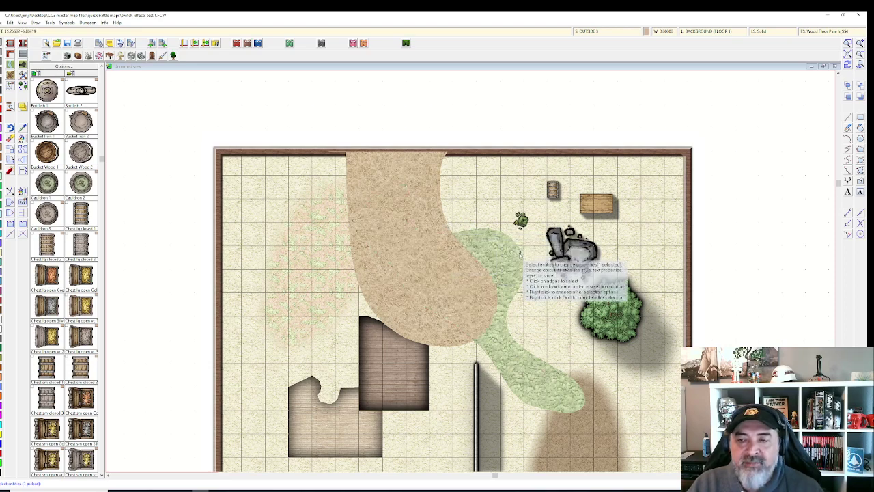
right_click(518, 256)
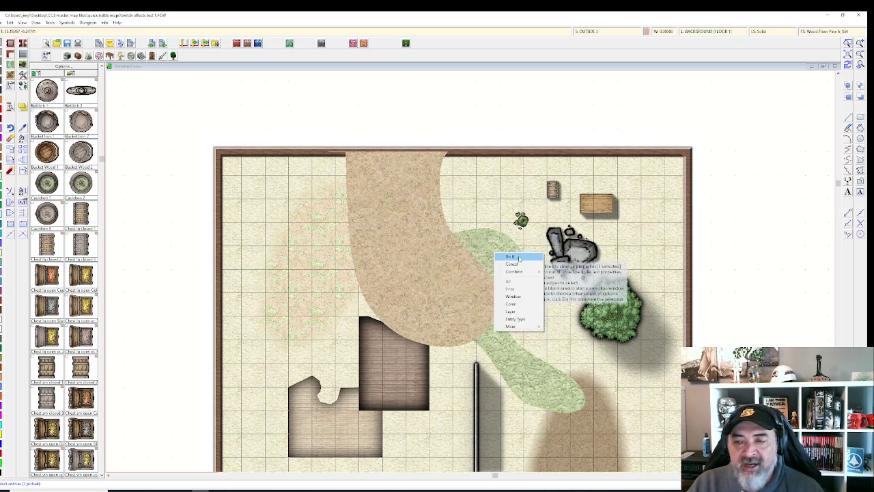
click(518, 257)
click(456, 271)
click(390, 272)
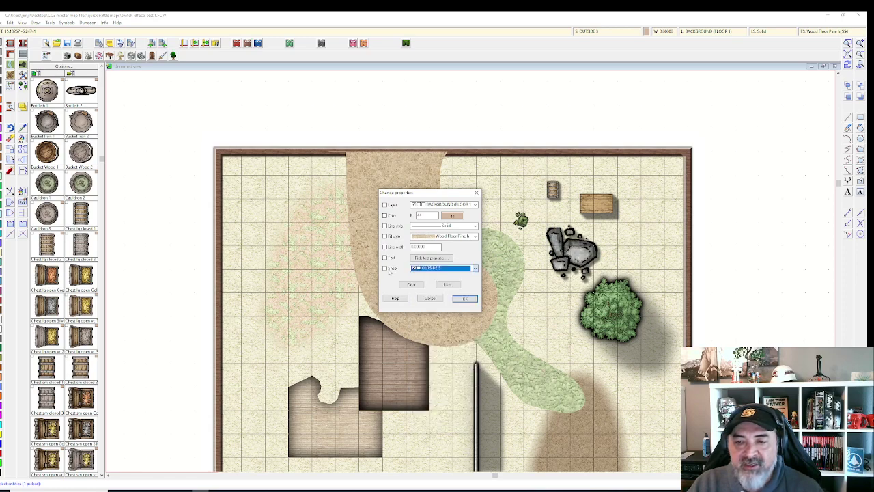
click(387, 270)
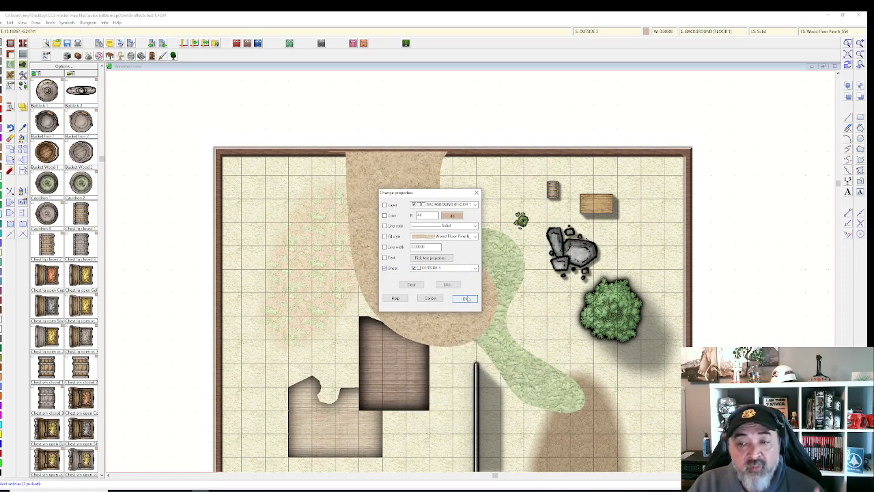
click(465, 298)
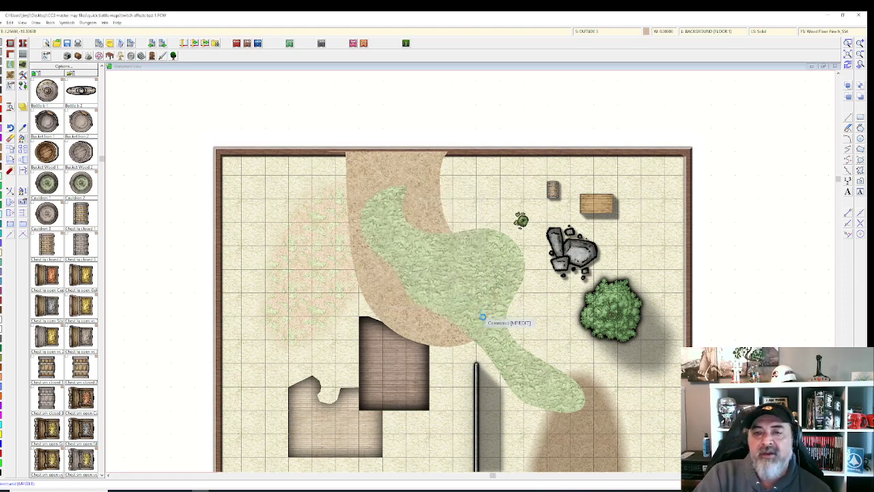
scroll(483, 319, down, 1)
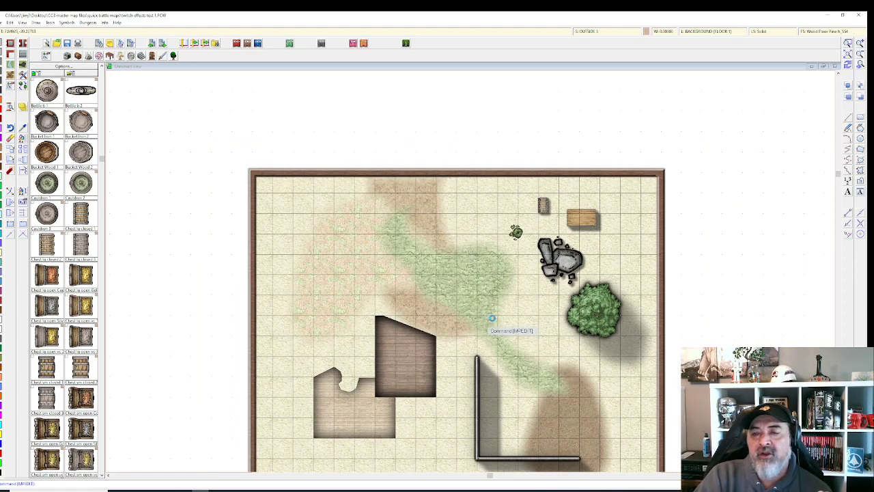
scroll(482, 320, down, 1)
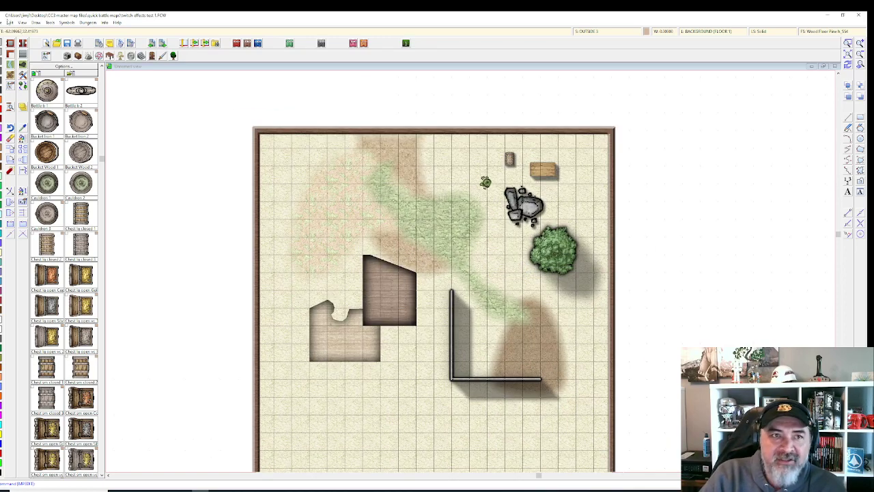
Step: Open forested ruins dd3v1, saving the test map's changes, and zoom to fit
click(3, 24)
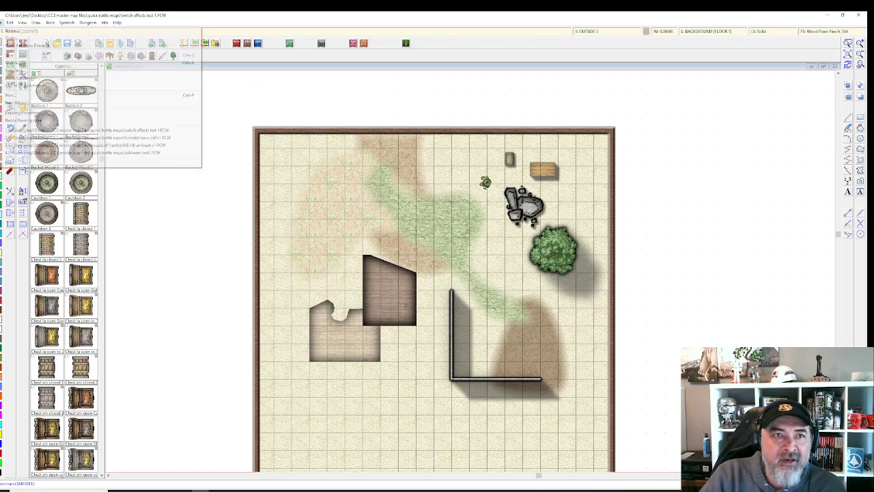
click(11, 38)
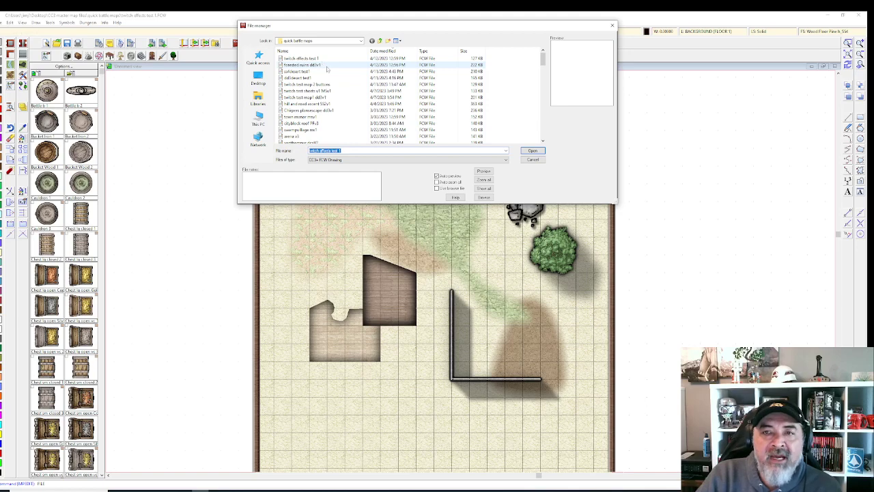
click(306, 65)
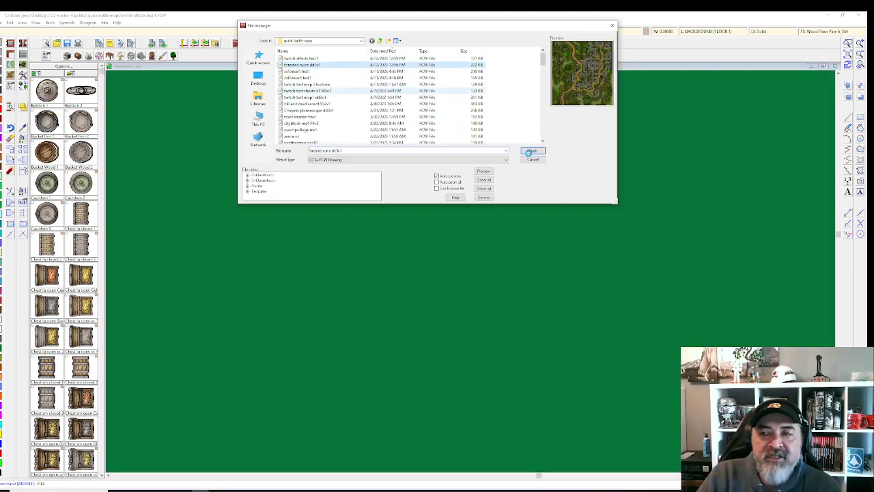
click(531, 151)
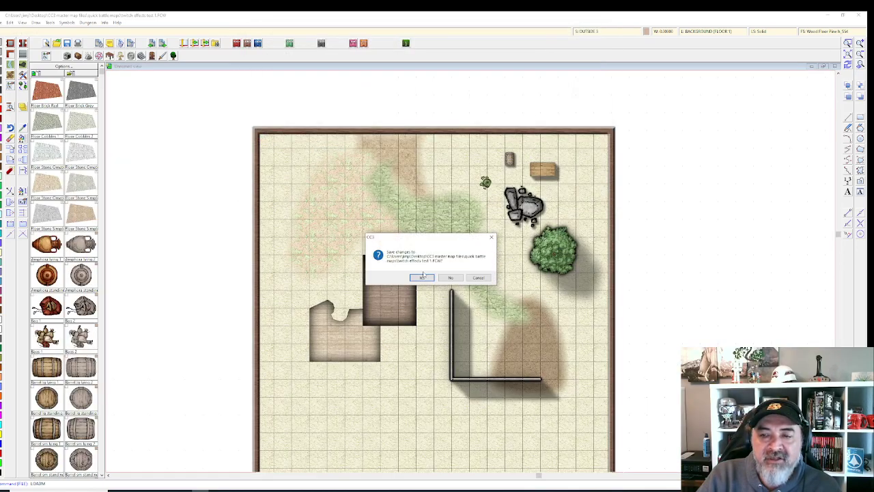
click(423, 277)
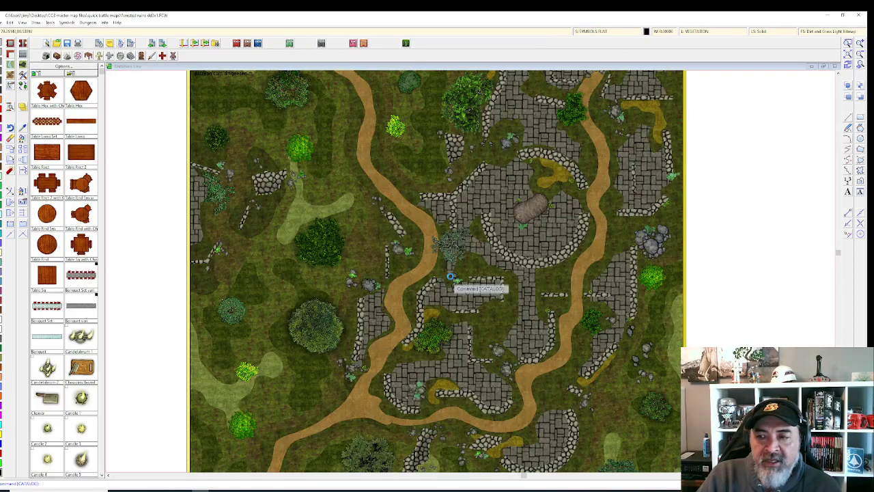
scroll(450, 275, down, 2)
scroll(415, 249, up, 2)
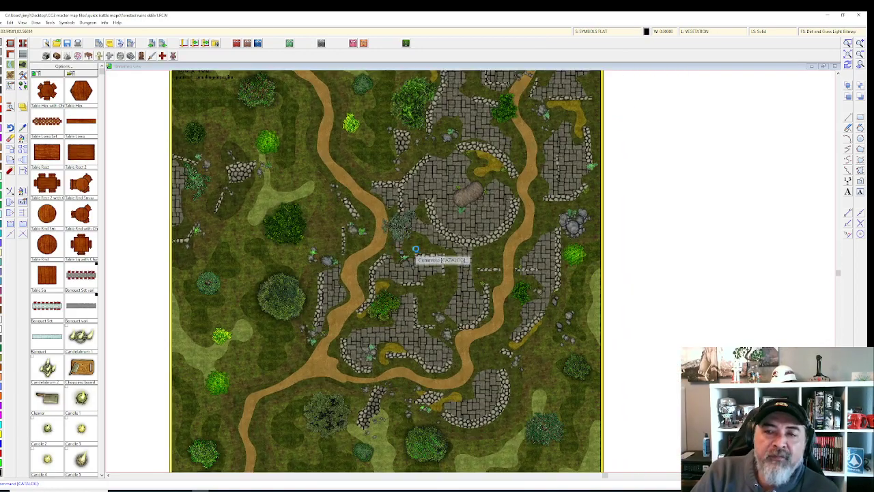
scroll(415, 249, down, 2)
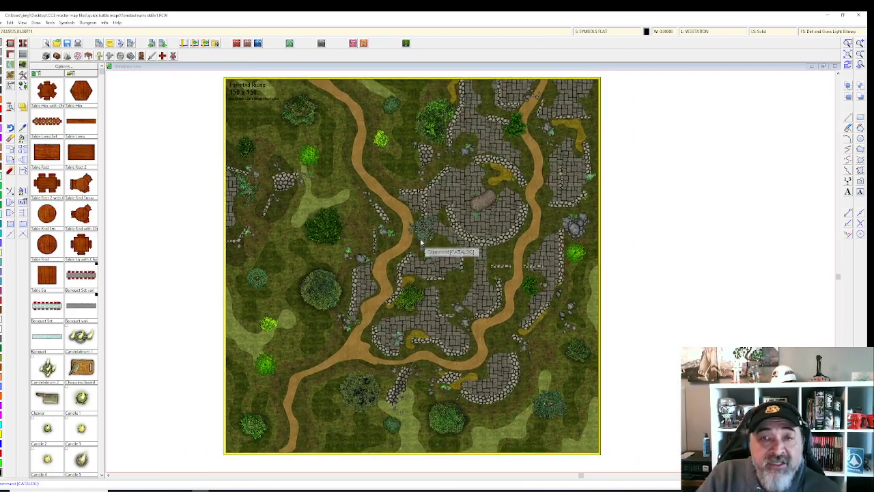
Step: Save the current sheet effects as a new preset named outdoor custom 11
click(603, 32)
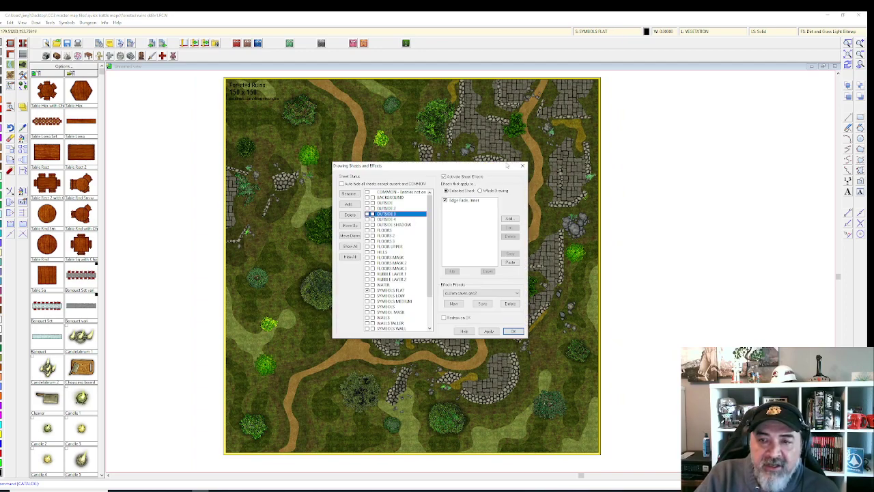
scroll(430, 241, down, 3)
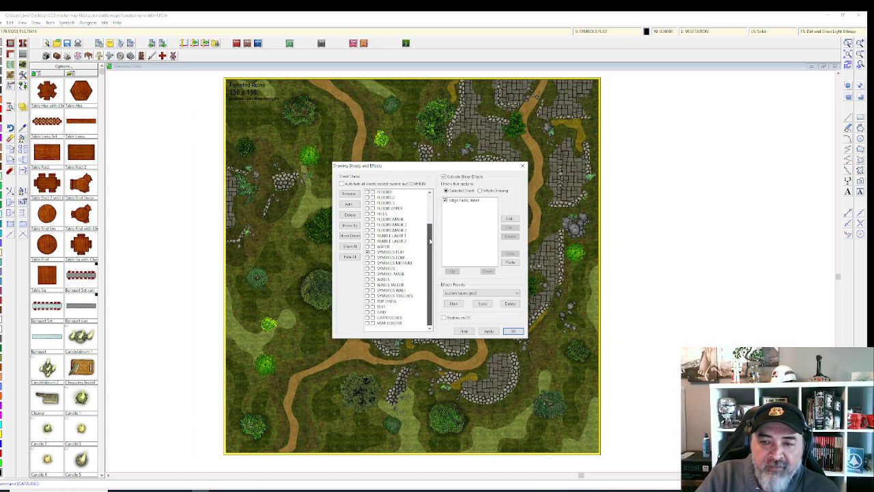
scroll(423, 246, up, 3)
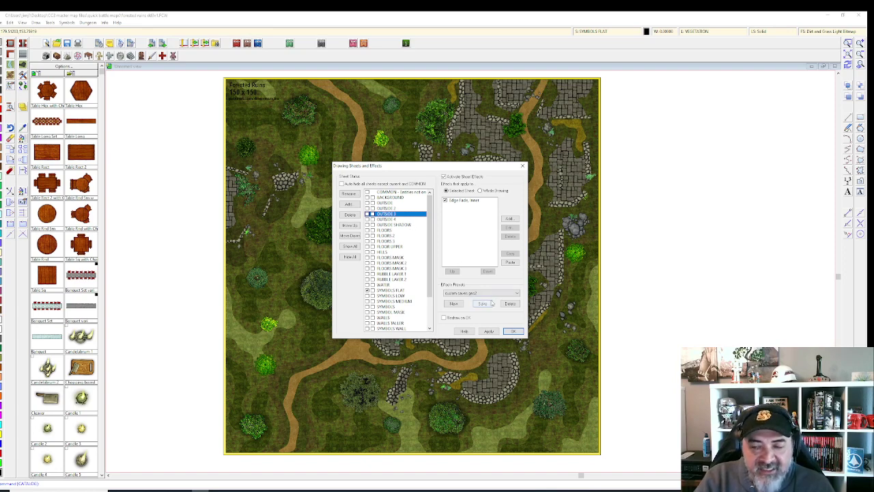
click(452, 303)
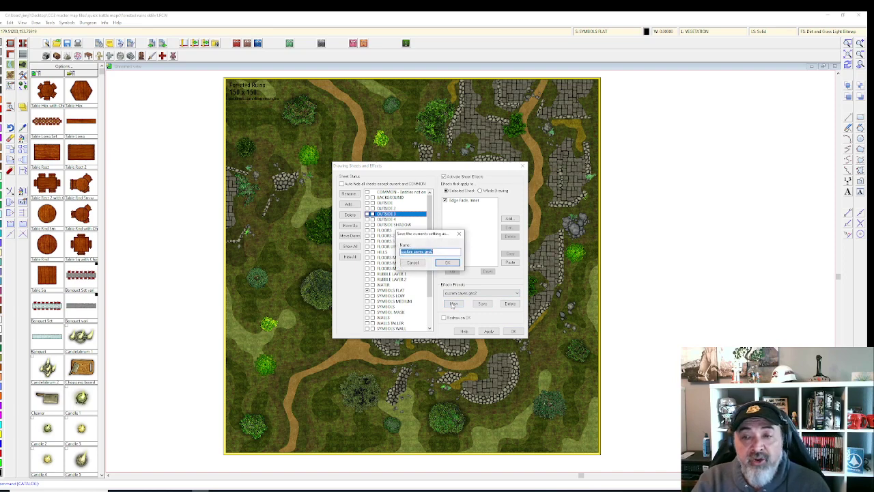
text(forest custom 1)
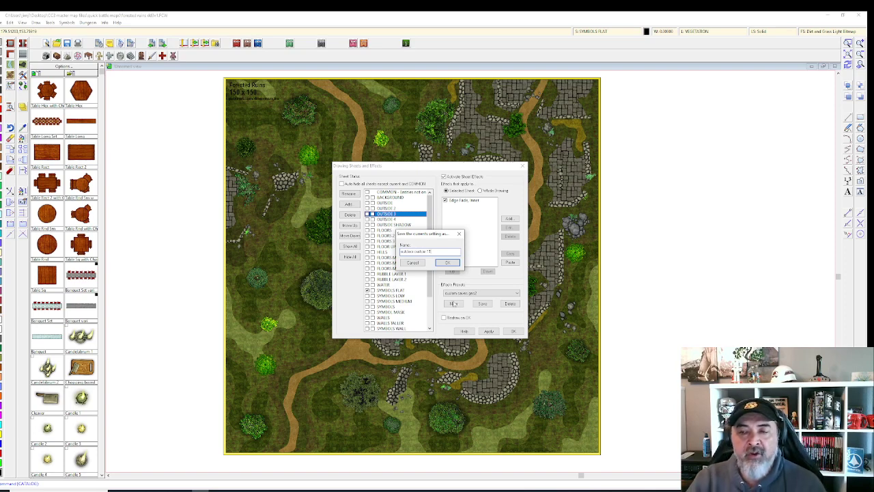
click(446, 263)
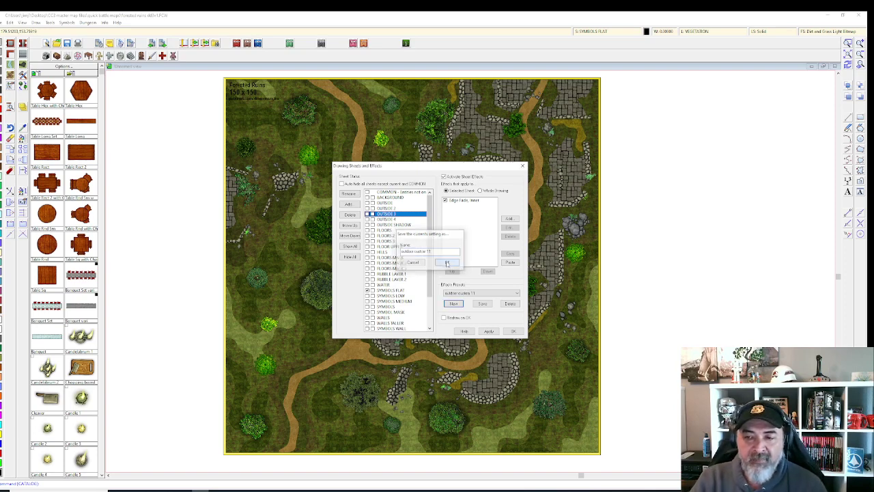
click(483, 304)
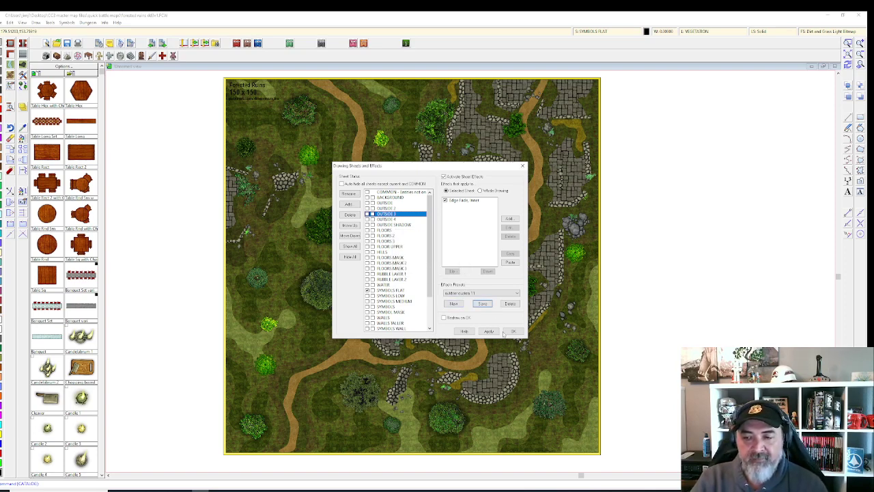
click(511, 332)
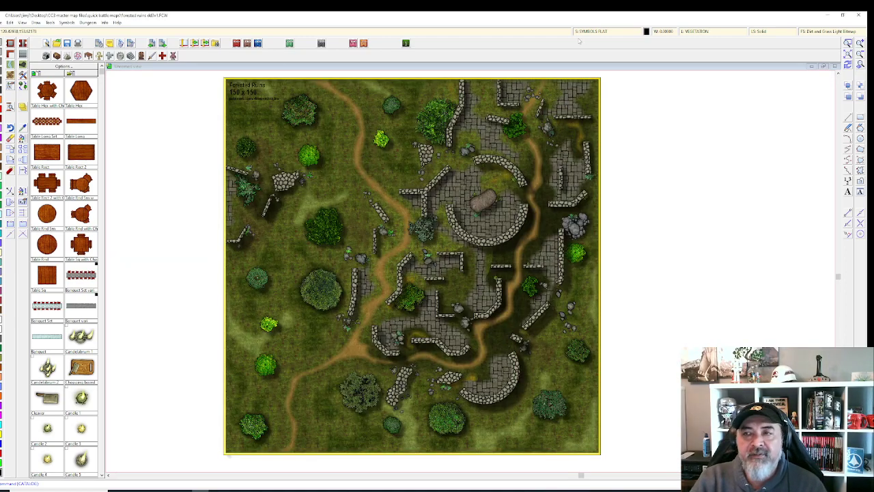
Step: Uncheck Activate Sheet Effects and apply so the map redraws flat
click(589, 32)
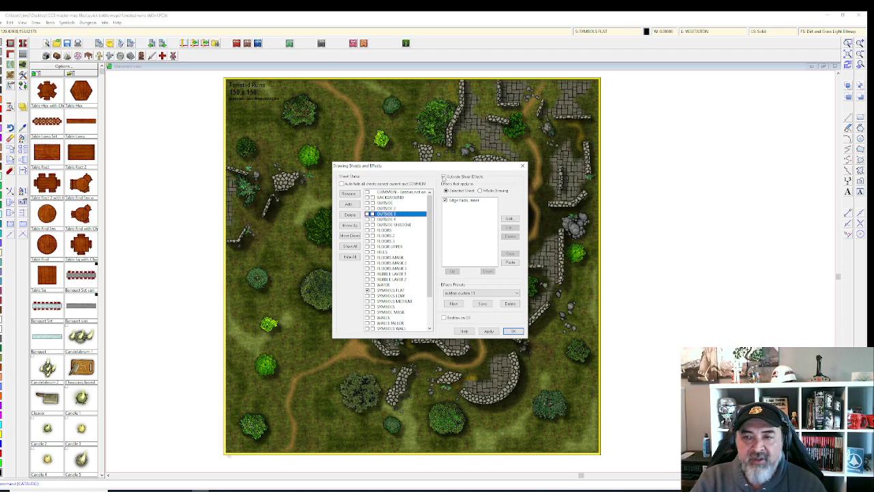
click(444, 177)
click(489, 332)
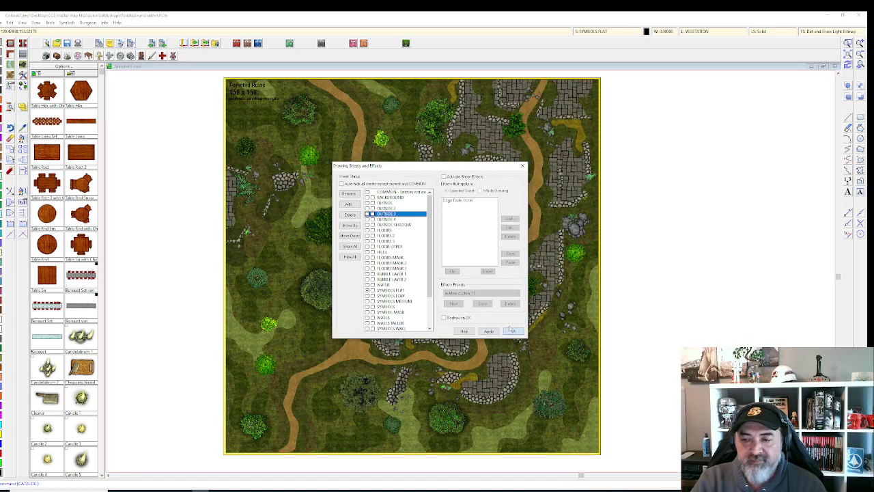
click(512, 332)
Step: Zoom in and pan across the ruins toward the courtyard and upper path
scroll(507, 339, up, 5)
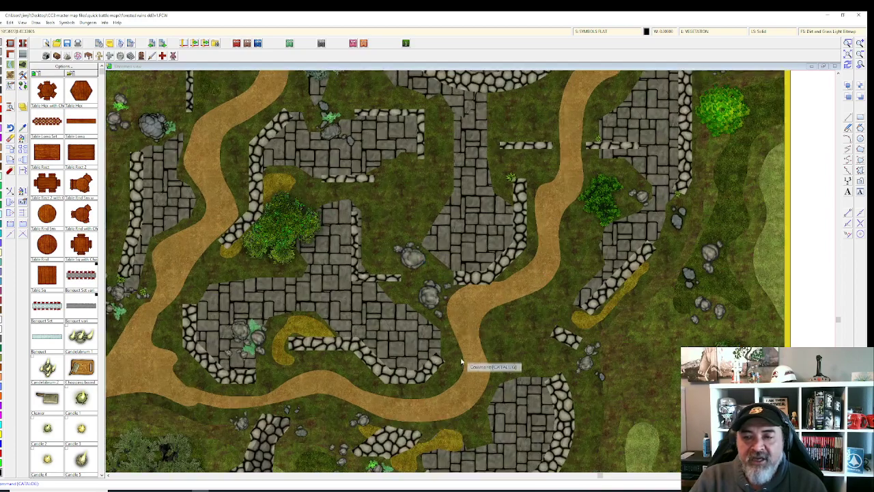
scroll(469, 361, up, 1)
drag(461, 362, 379, 78)
scroll(353, 383, up, 2)
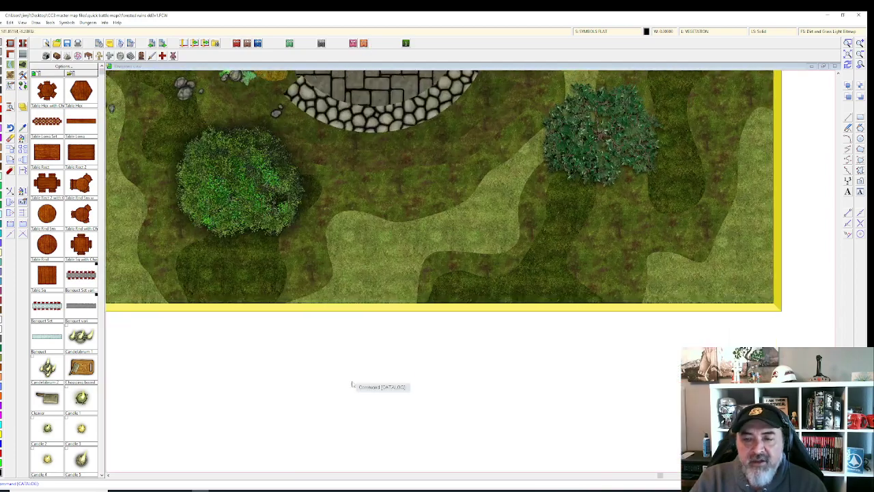
drag(398, 168, 368, 247)
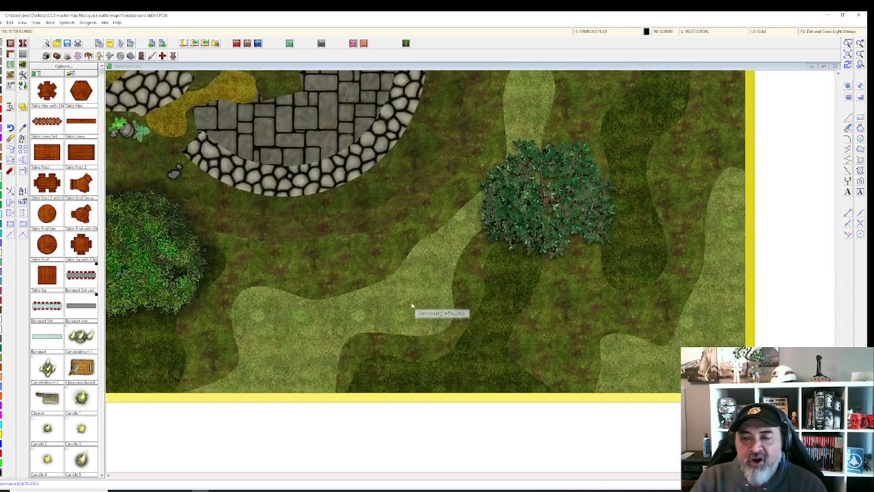
drag(597, 216, 586, 283)
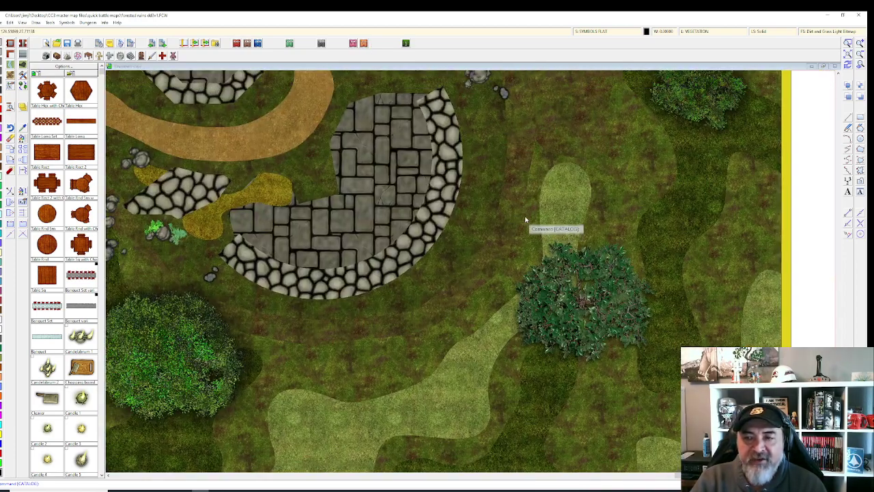
drag(526, 224, 473, 353)
drag(496, 299, 485, 381)
drag(538, 220, 478, 303)
drag(496, 221, 485, 307)
drag(439, 194, 463, 275)
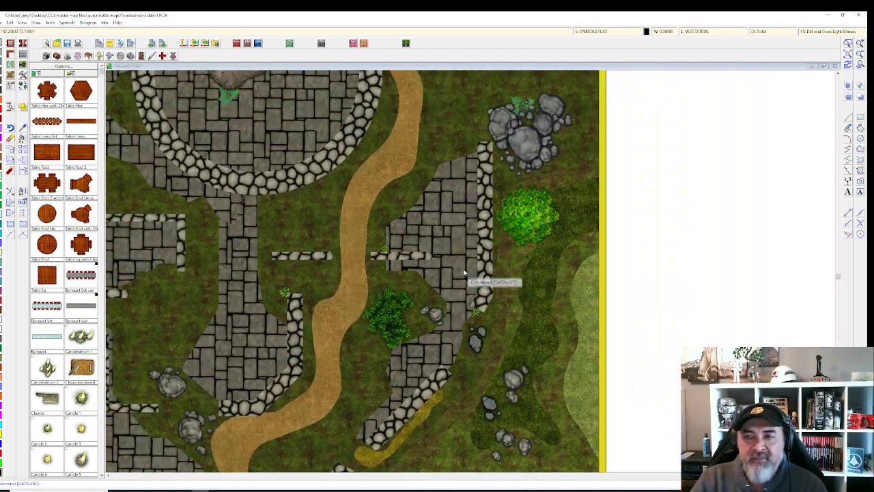
drag(325, 215, 390, 287)
Step: Pan past the stone ruins to the western area with the light grass trail
scroll(391, 288, down, 6)
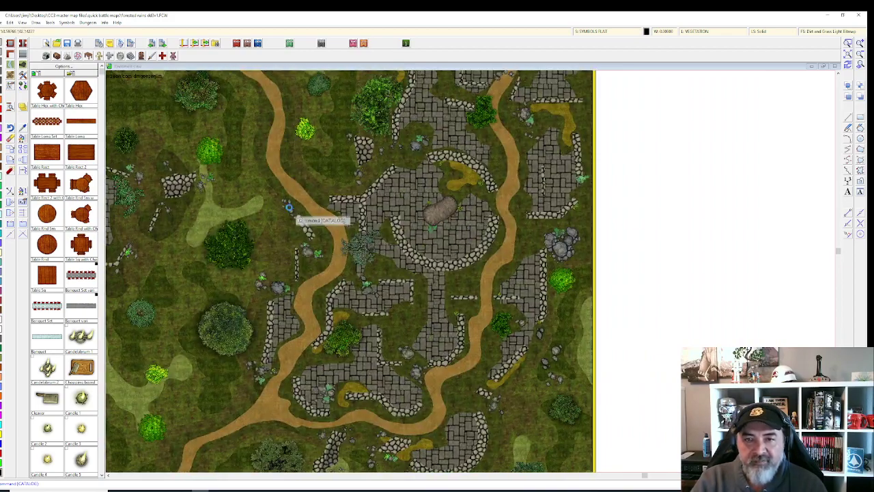
drag(291, 209, 369, 307)
scroll(369, 306, up, 8)
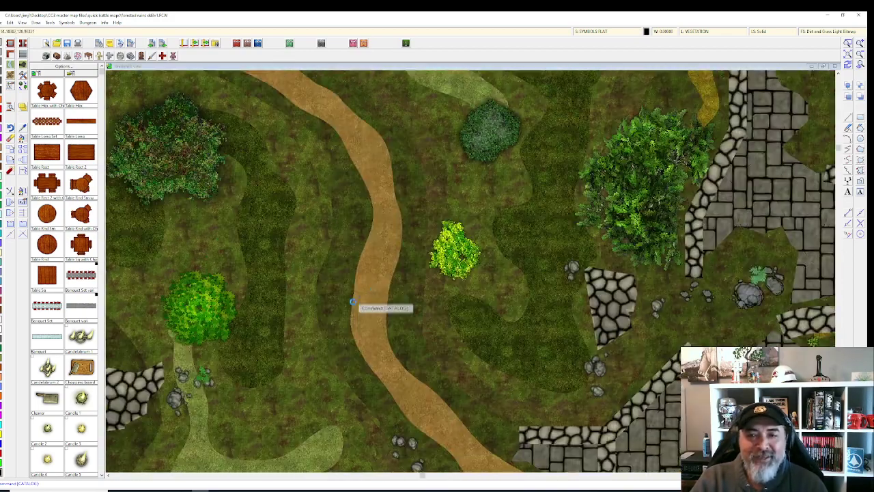
drag(543, 155, 410, 230)
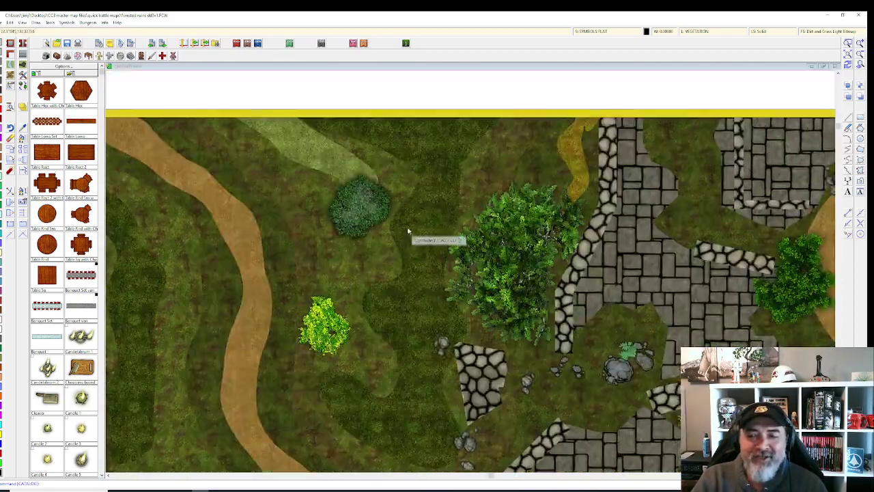
drag(449, 326, 383, 234)
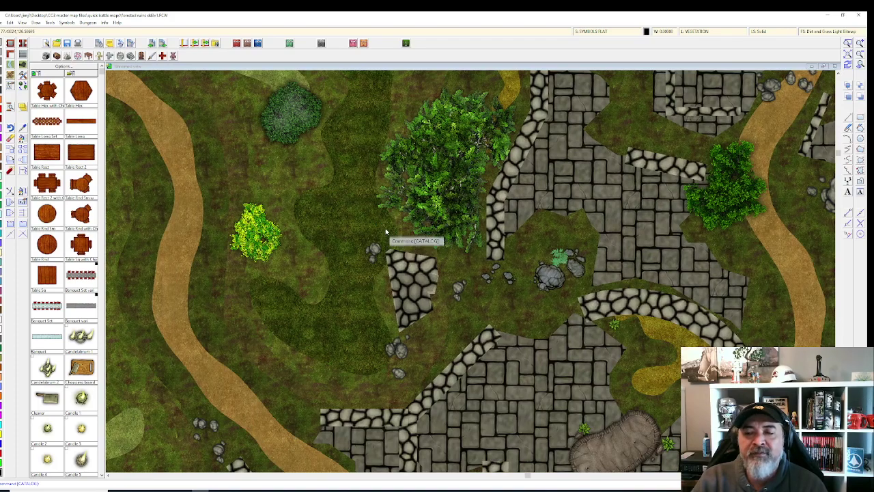
scroll(383, 235, down, 2)
scroll(385, 229, down, 3)
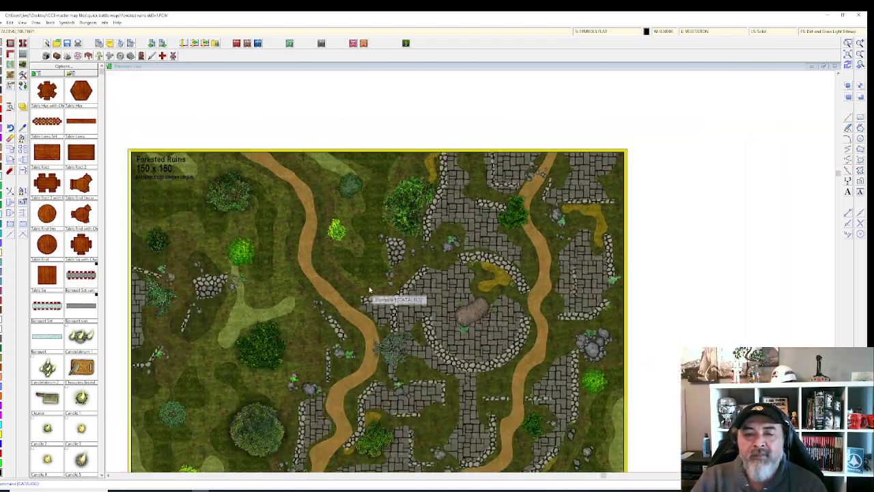
scroll(386, 273, up, 5)
scroll(412, 246, up, 2)
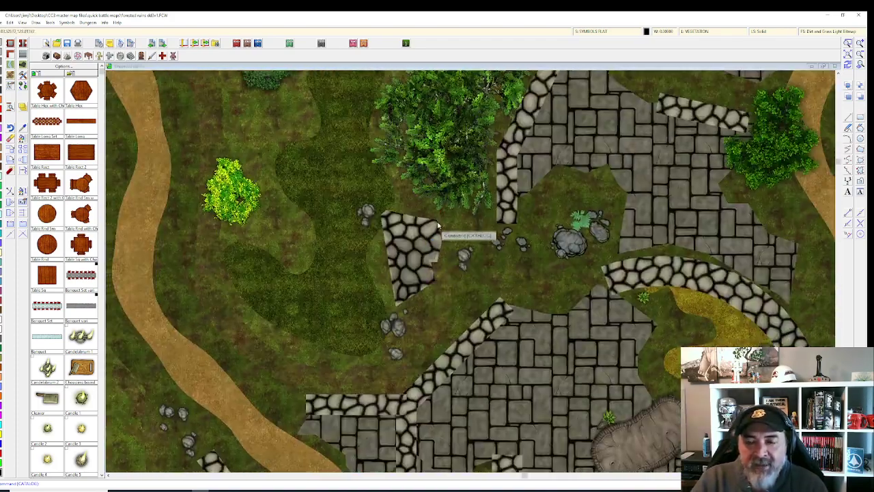
scroll(478, 212, down, 2)
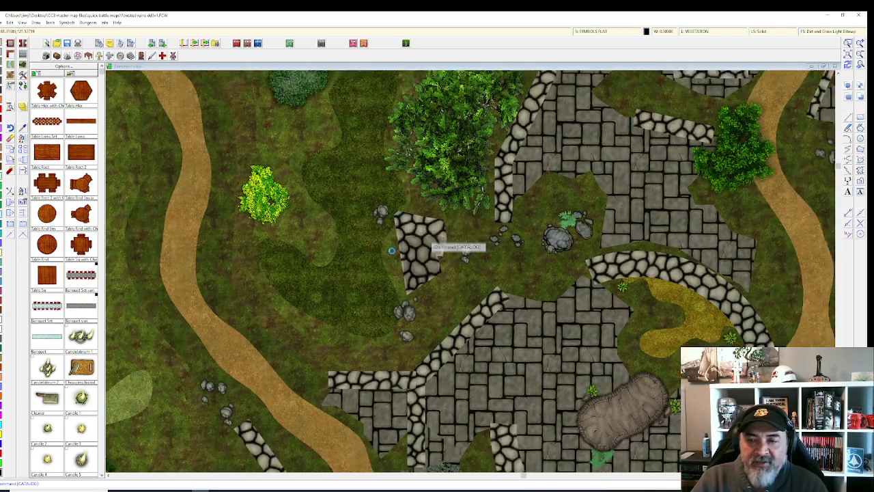
drag(352, 260, 552, 204)
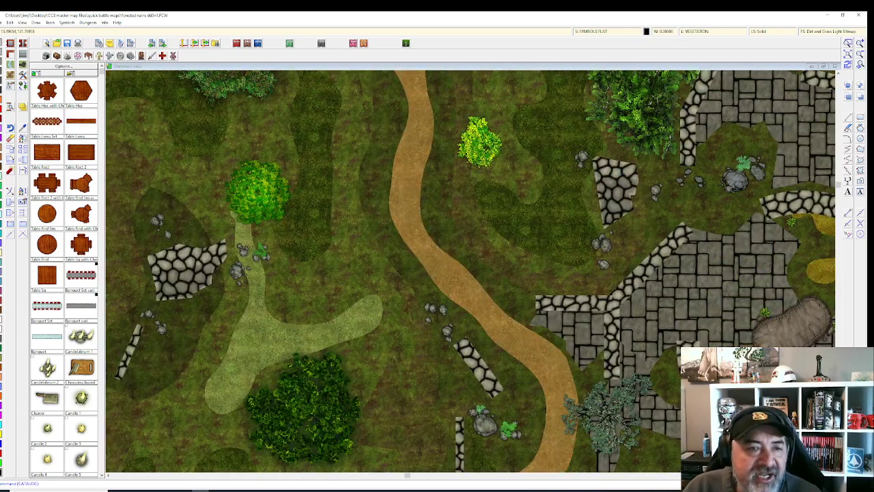
Step: Change the small stone patch's fill style to solid 40 Bitmap via Change Properties
click(165, 279)
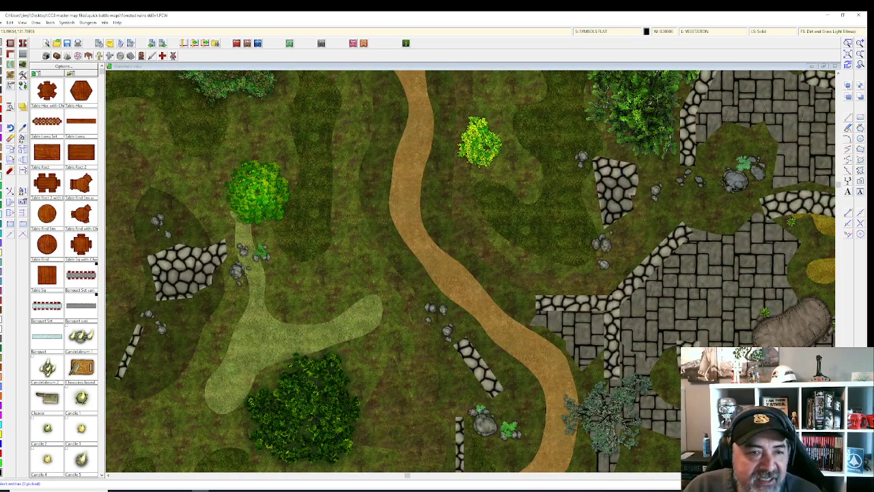
right_click(176, 274)
click(174, 274)
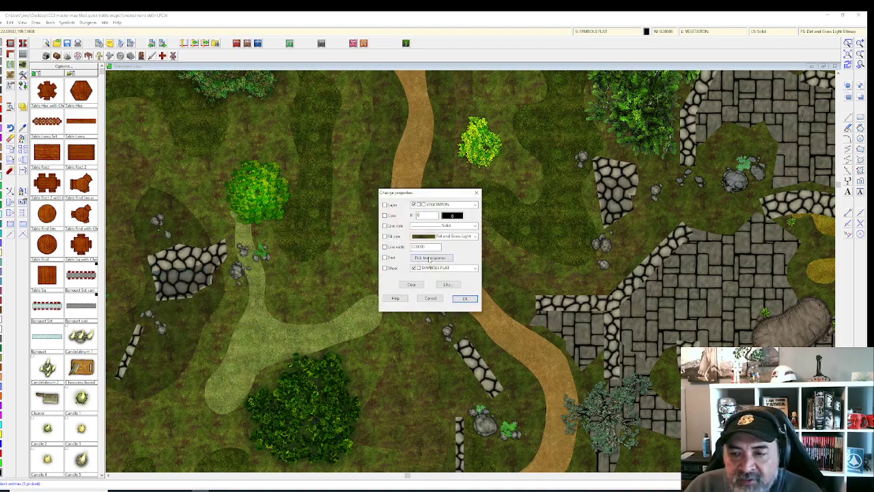
click(475, 237)
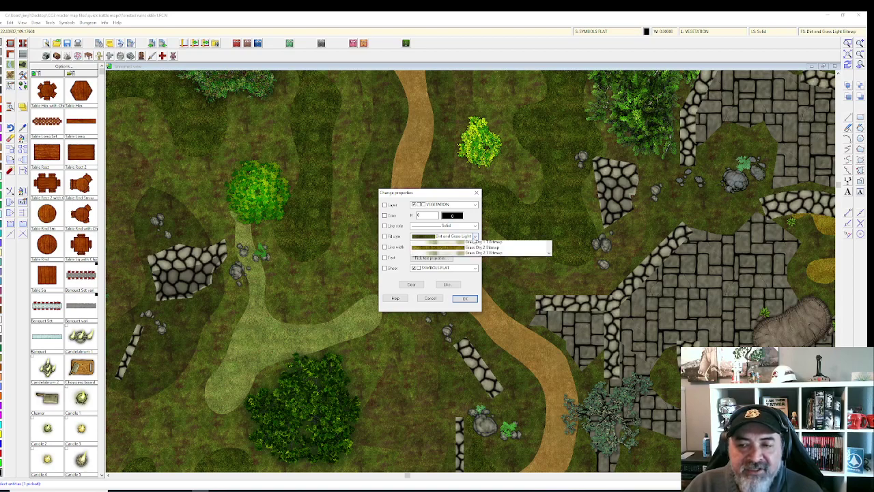
drag(548, 296, 549, 328)
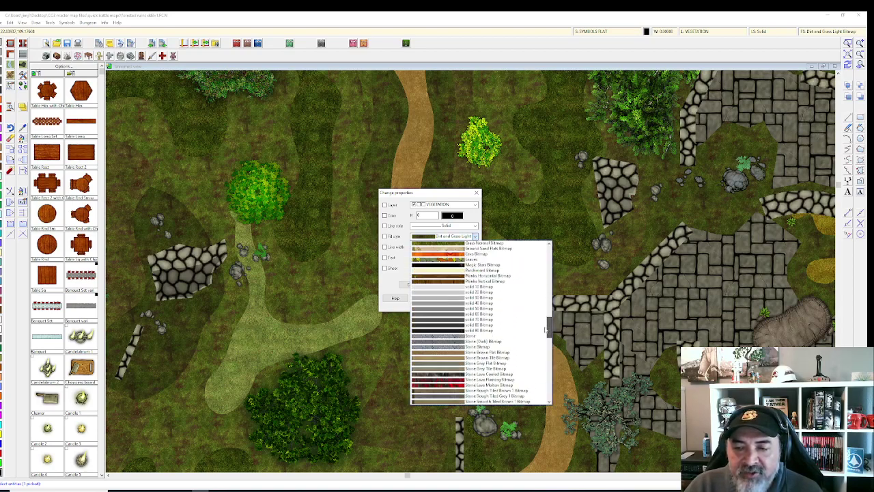
click(482, 302)
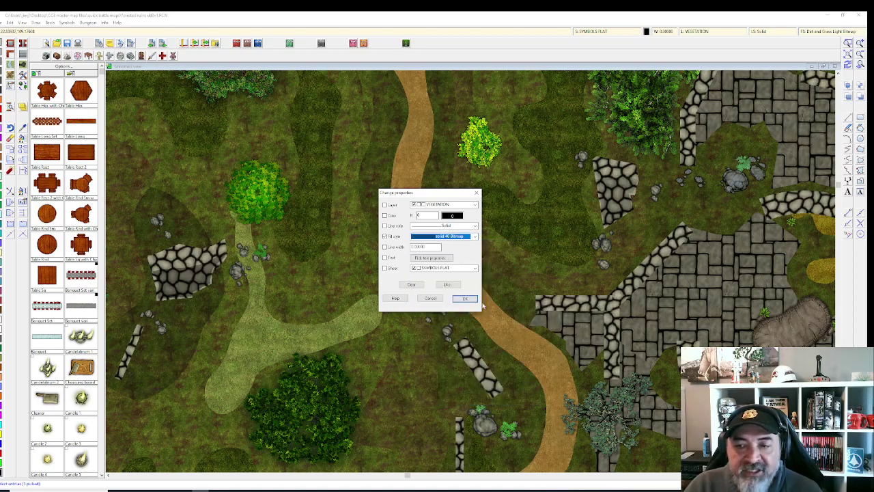
click(464, 299)
click(464, 299)
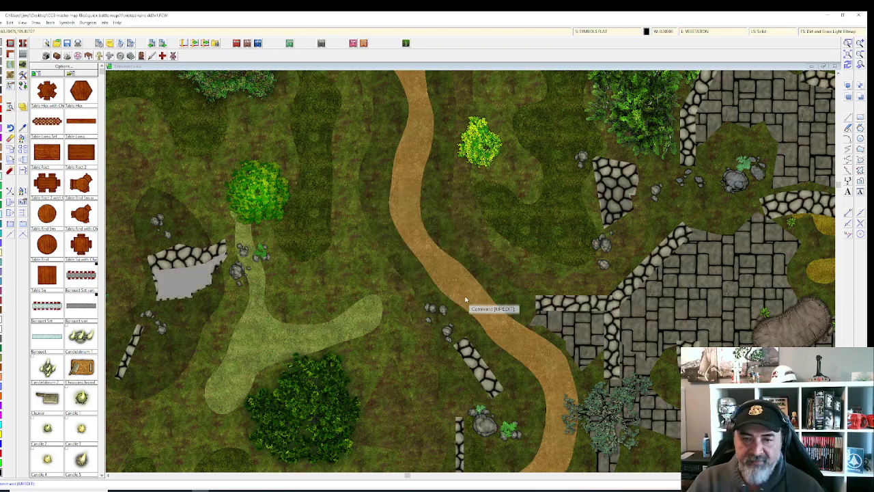
Step: Zoom out to show the complete Forested Ruins 150 x 150 battle map
scroll(464, 299, down, 2)
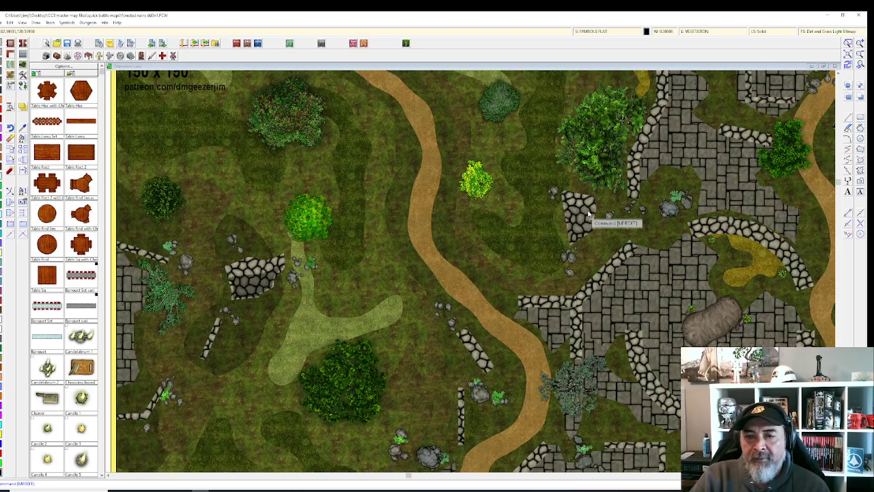
scroll(581, 225, down, 2)
scroll(507, 201, down, 3)
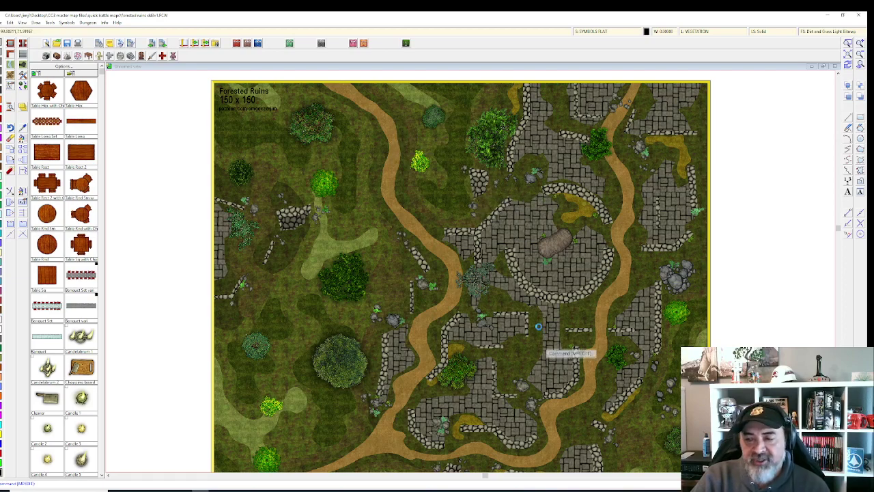
scroll(539, 345, down, 3)
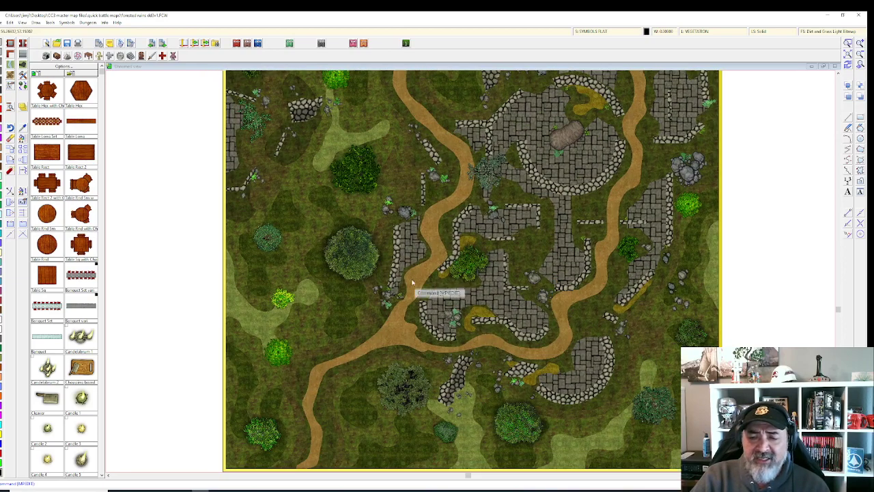
scroll(429, 205, up, 1)
scroll(431, 205, down, 2)
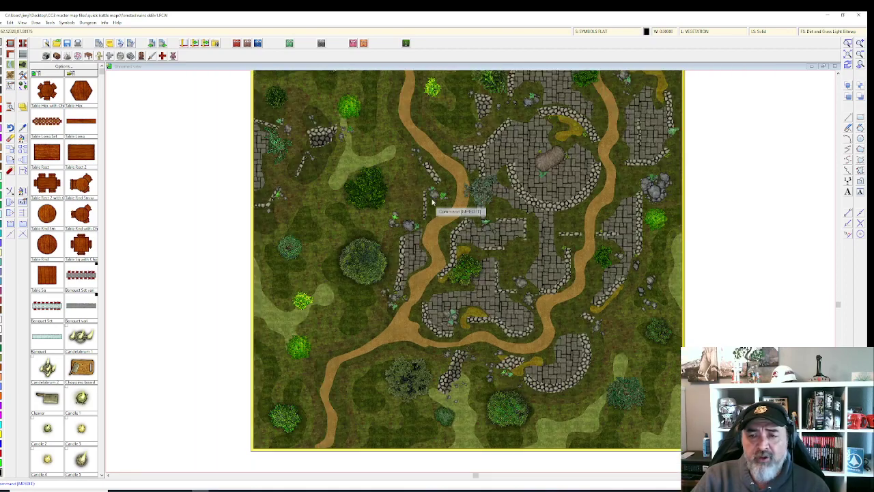
scroll(426, 239, up, 3)
scroll(423, 262, down, 1)
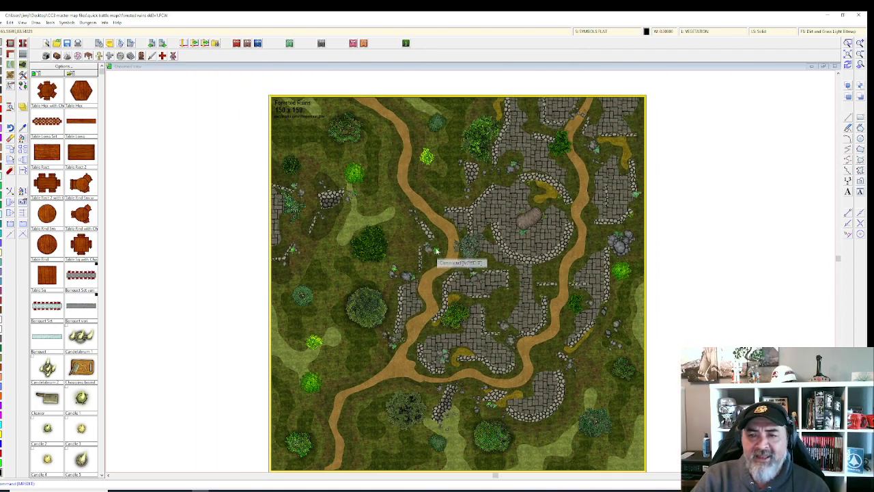
click(634, 31)
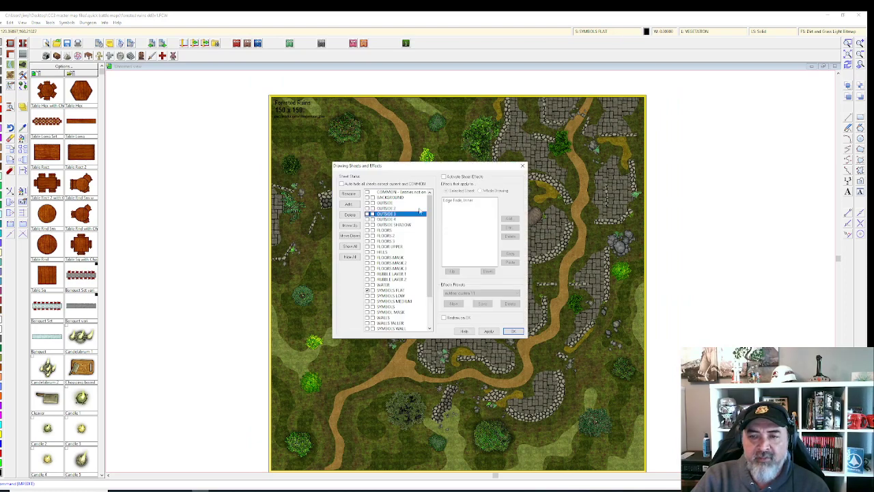
drag(394, 202, 396, 209)
click(397, 214)
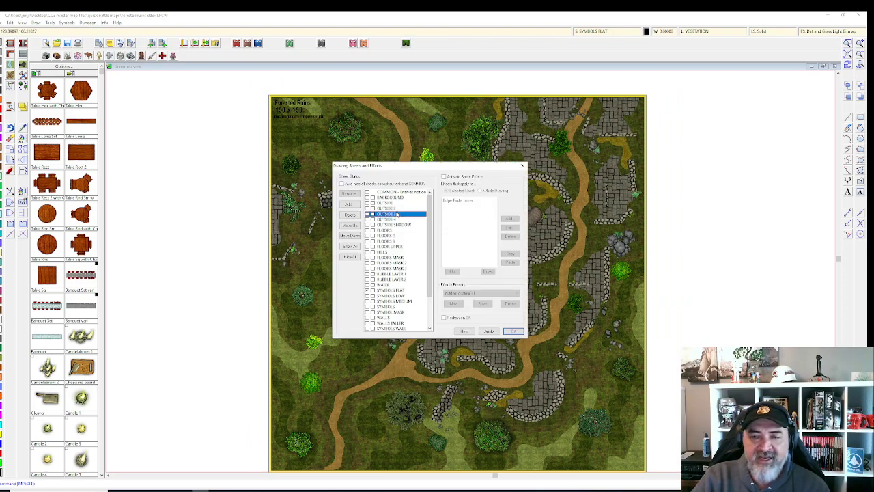
click(396, 219)
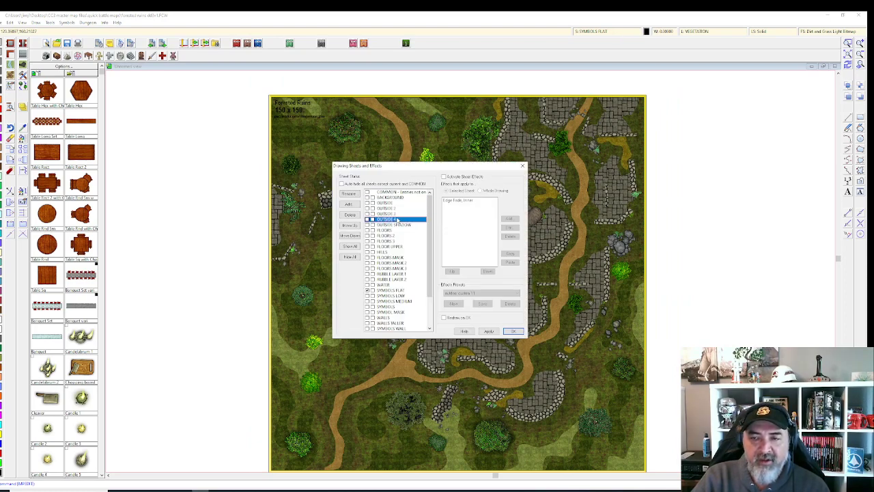
click(404, 263)
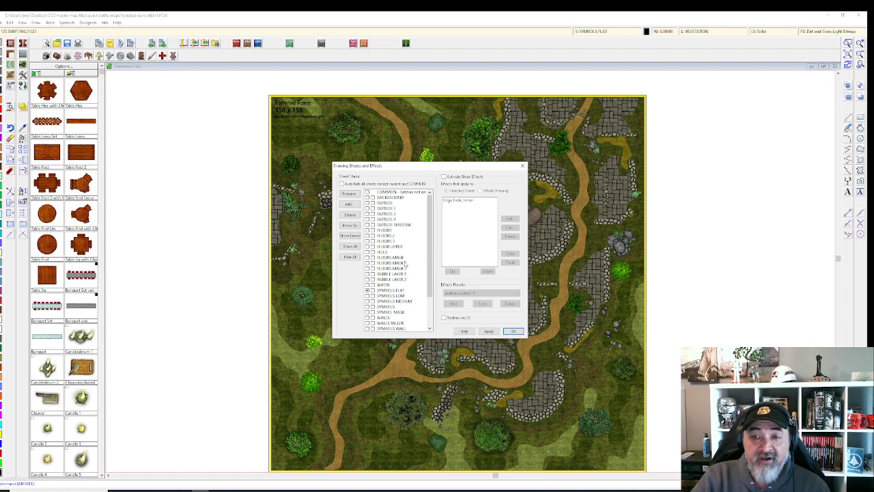
click(403, 269)
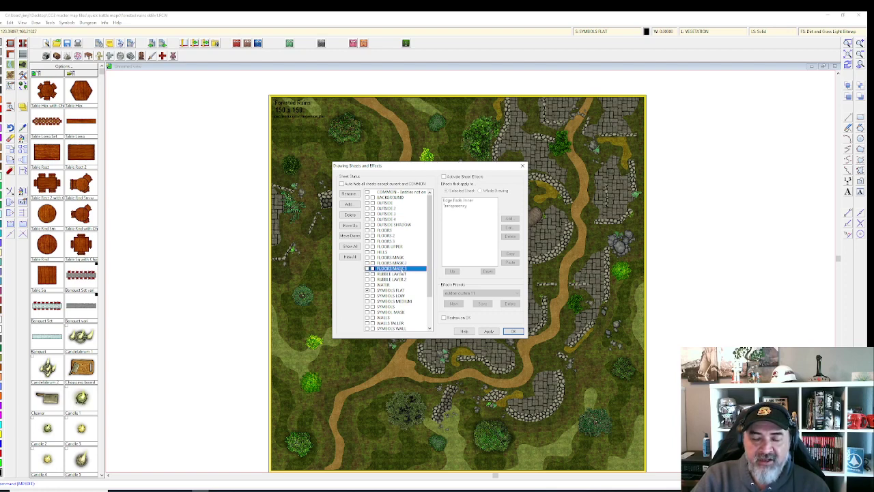
click(395, 246)
scroll(400, 256, down, 3)
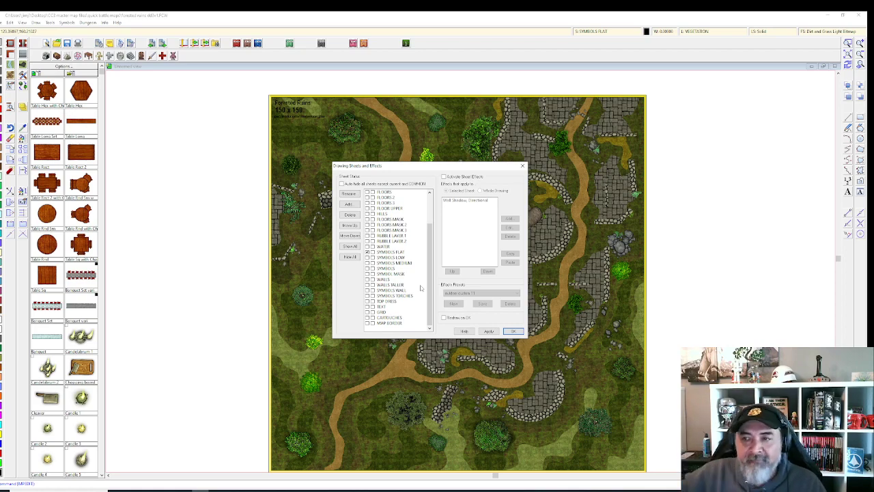
click(491, 331)
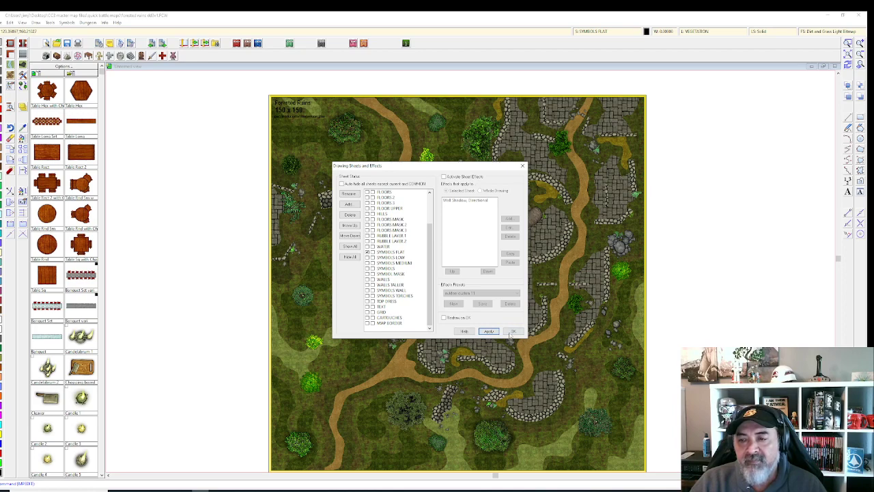
click(512, 332)
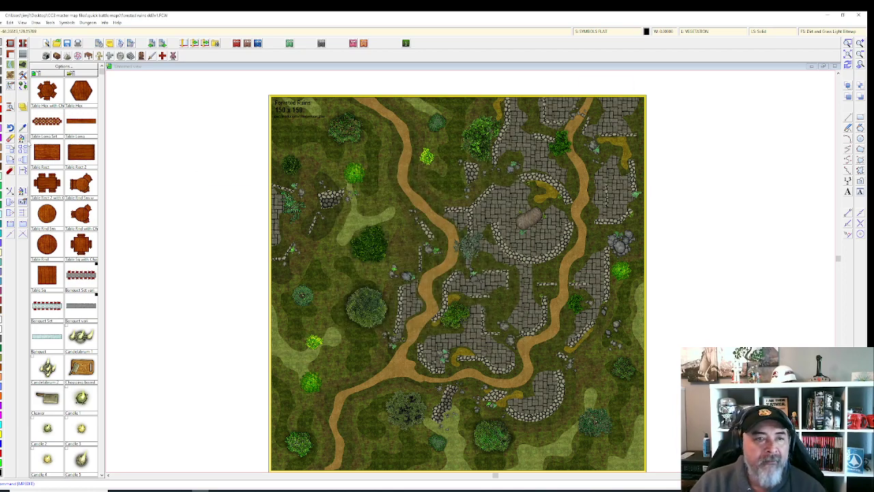
Step: Select the 115 plant objects on the map's right half for a property change
click(21, 138)
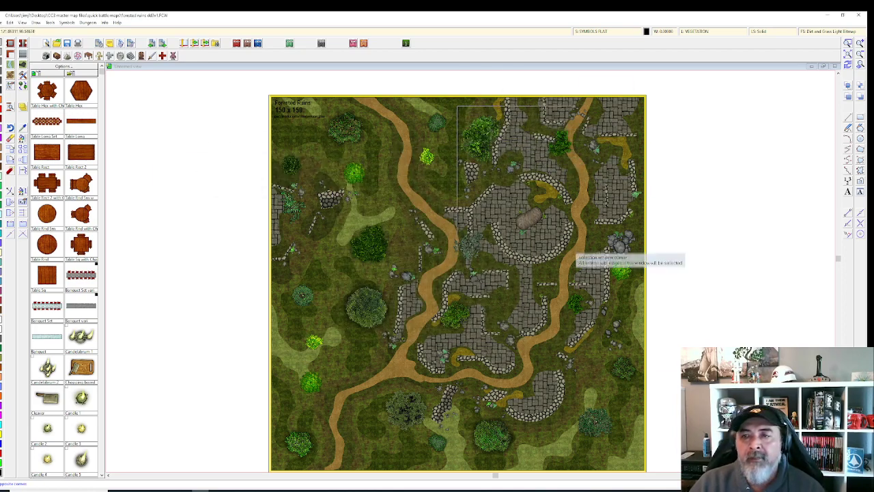
click(450, 389)
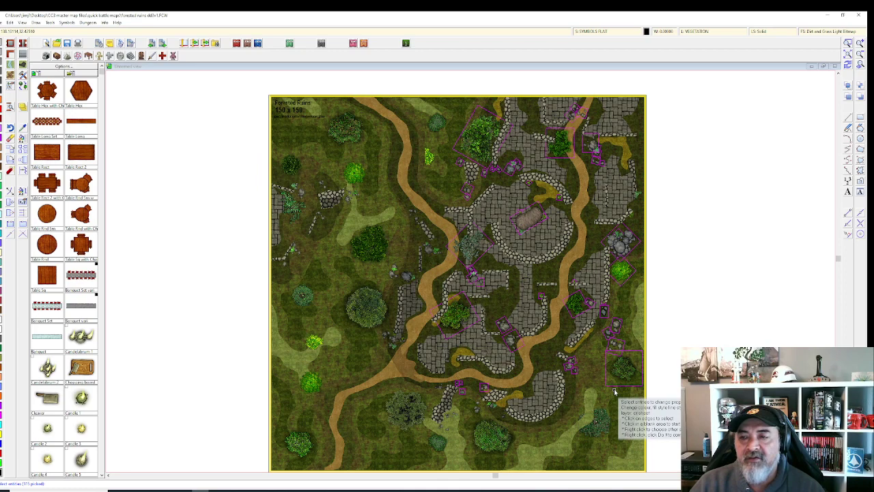
right_click(411, 387)
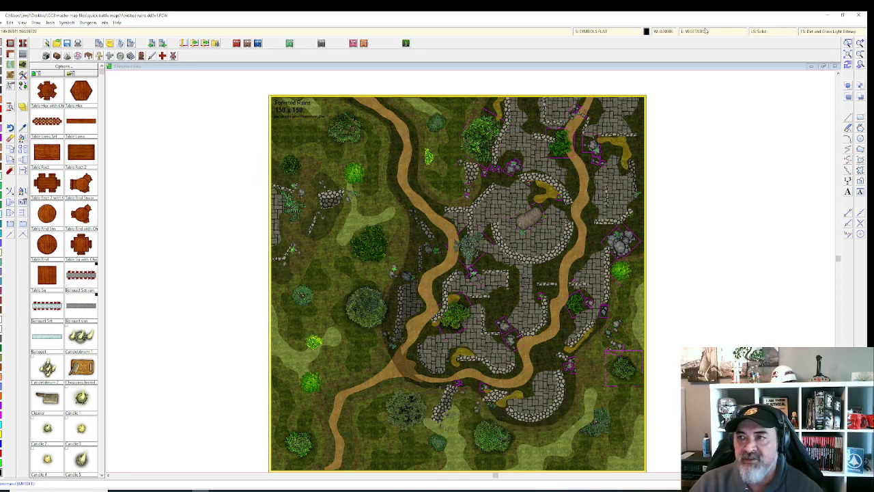
Step: Hide the VEGETATION and GAME MASTER ONLY layers and apply the visibility change
click(705, 32)
scroll(431, 262, down, 1)
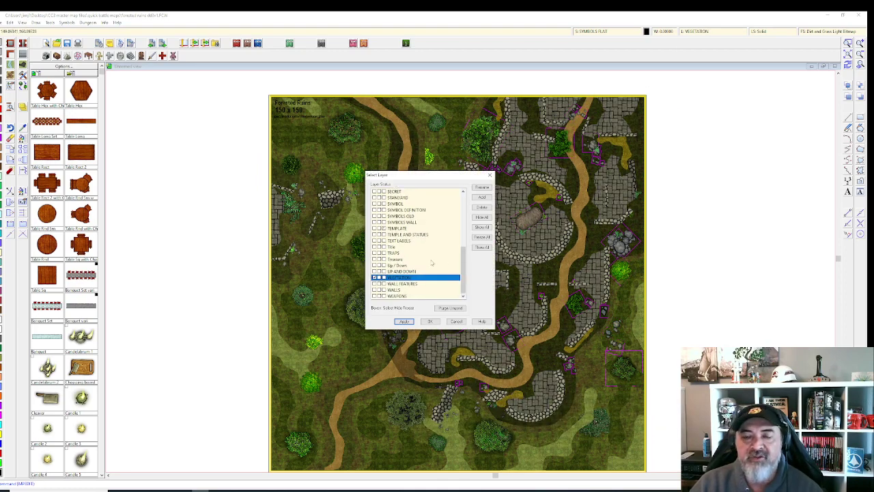
scroll(431, 262, up, 1)
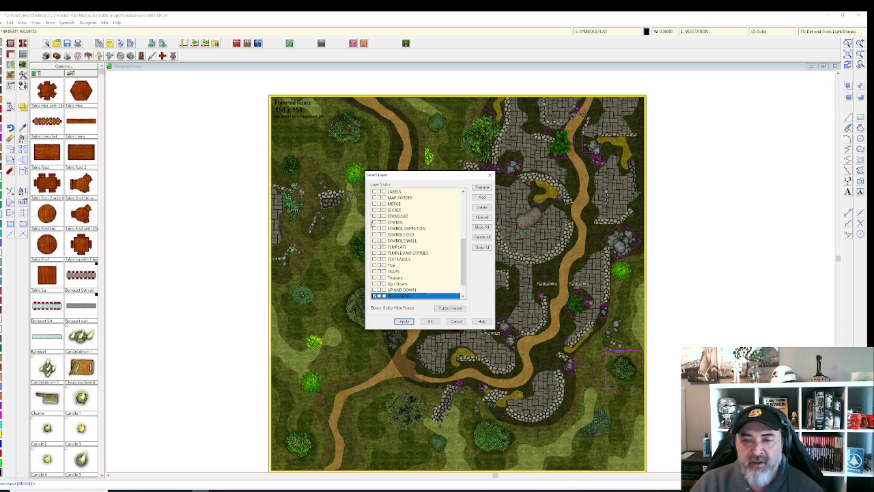
click(373, 222)
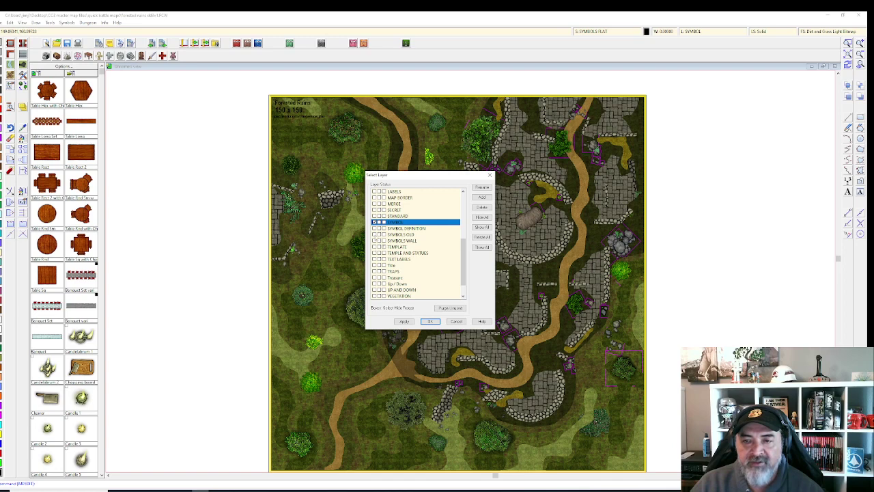
scroll(416, 244, up, 2)
click(374, 215)
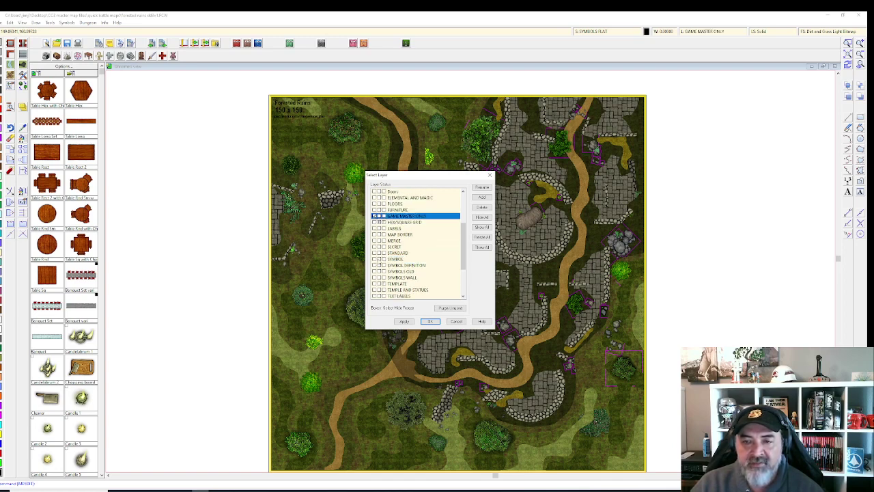
click(379, 259)
scroll(381, 267, down, 3)
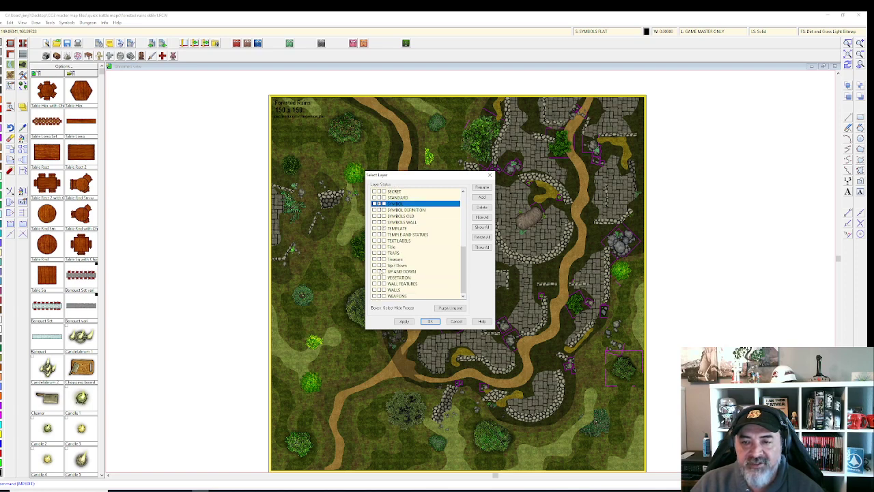
click(379, 278)
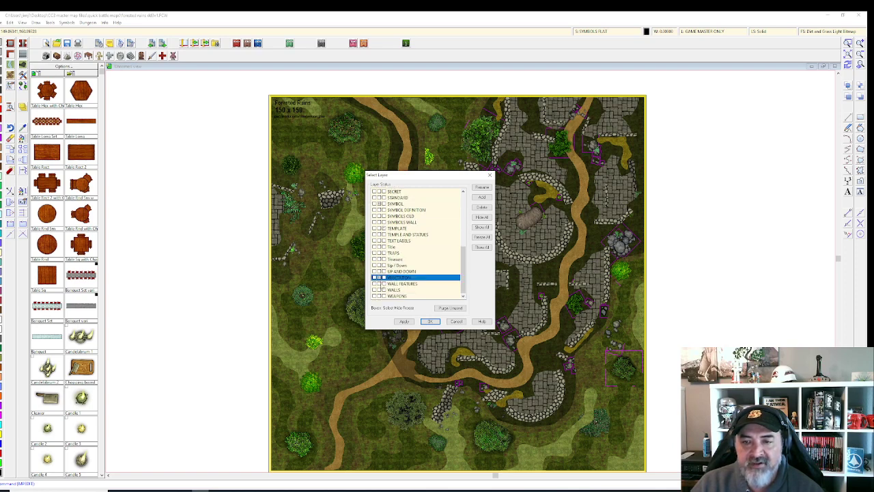
click(379, 289)
scroll(387, 272, up, 5)
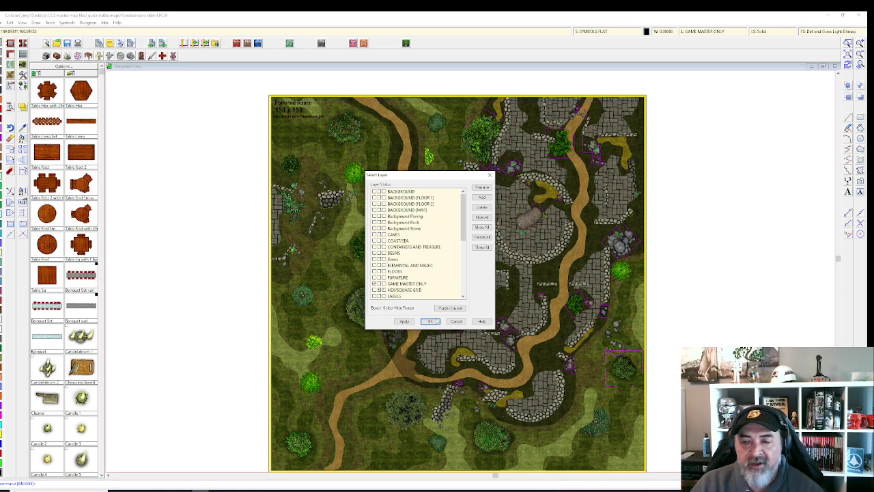
click(403, 320)
click(430, 321)
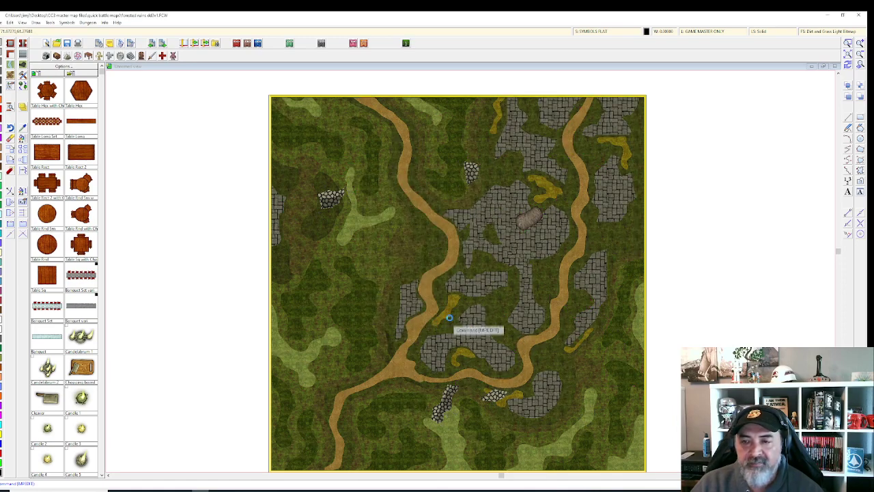
Step: Turn on the HEX/SQUARE GRID layer so the square grid overlays the map
scroll(445, 305, down, 1)
scroll(440, 295, up, 1)
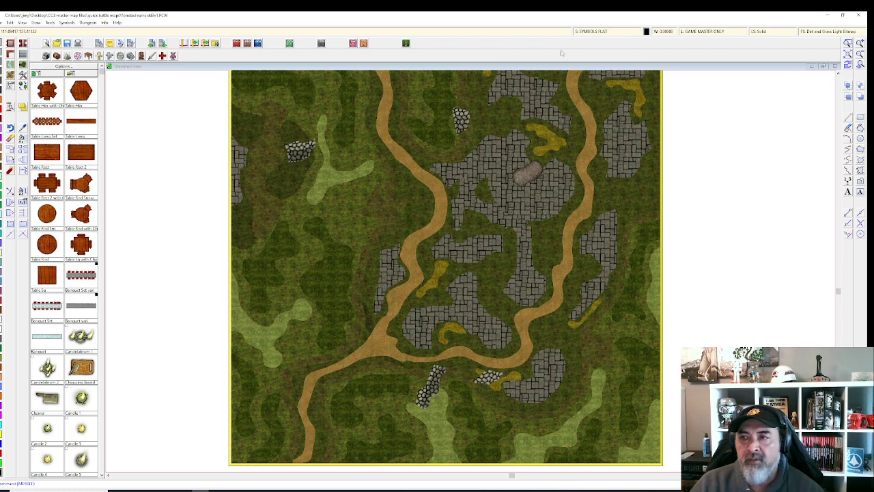
click(689, 33)
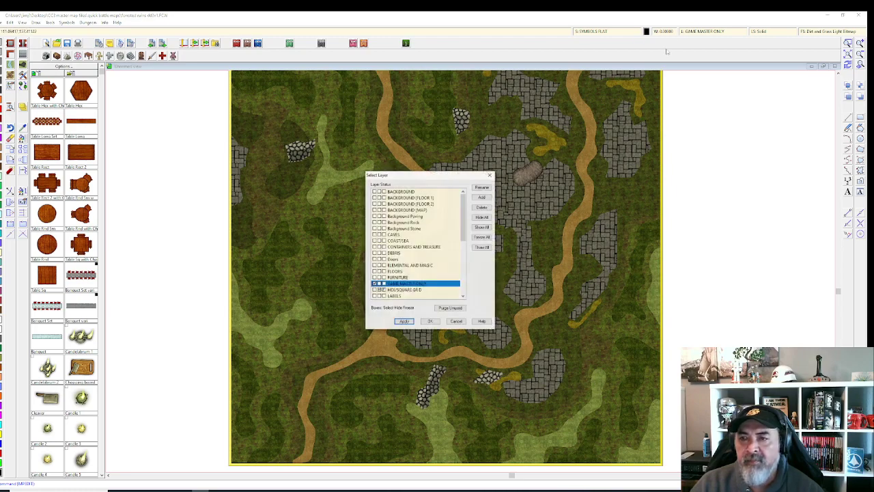
click(382, 290)
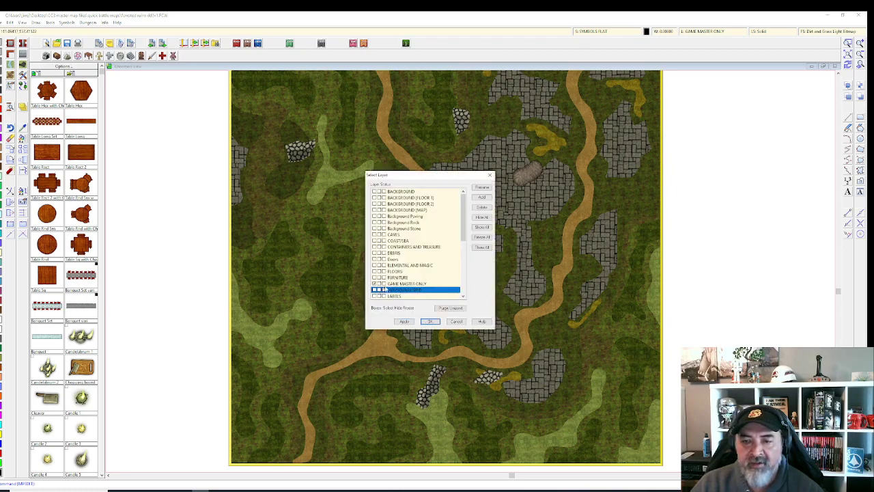
scroll(384, 290, down, 10)
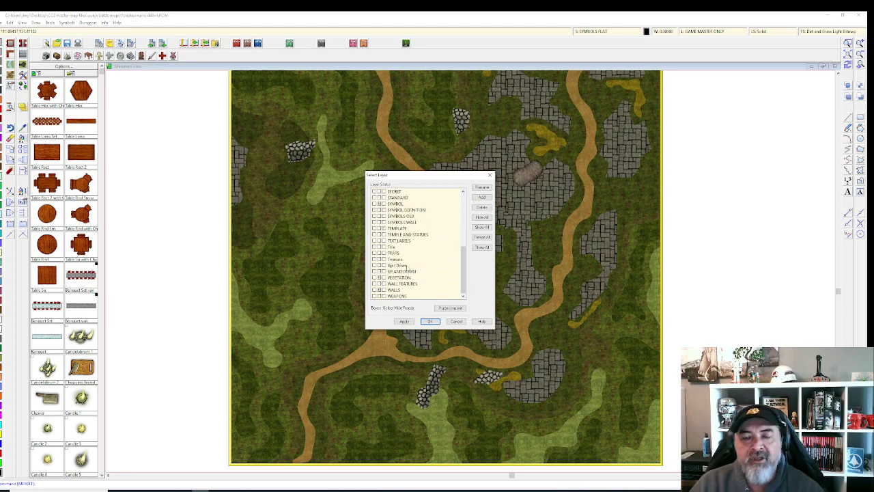
click(430, 321)
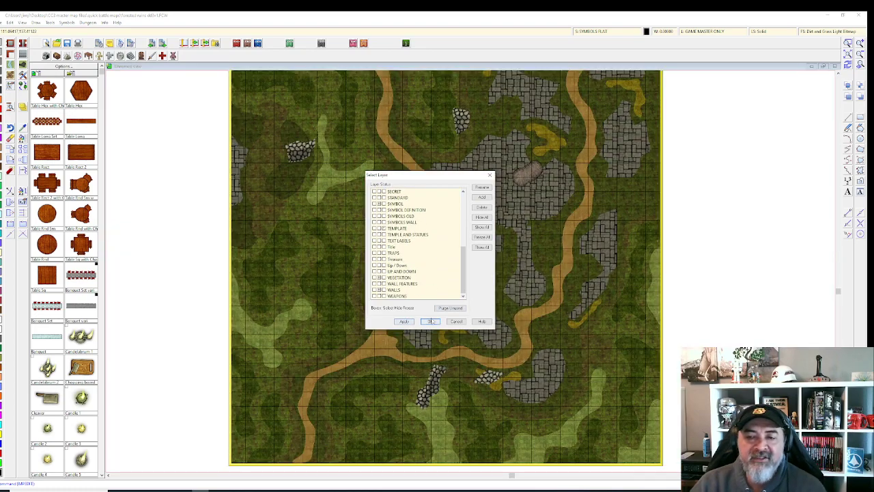
scroll(460, 325, up, 2)
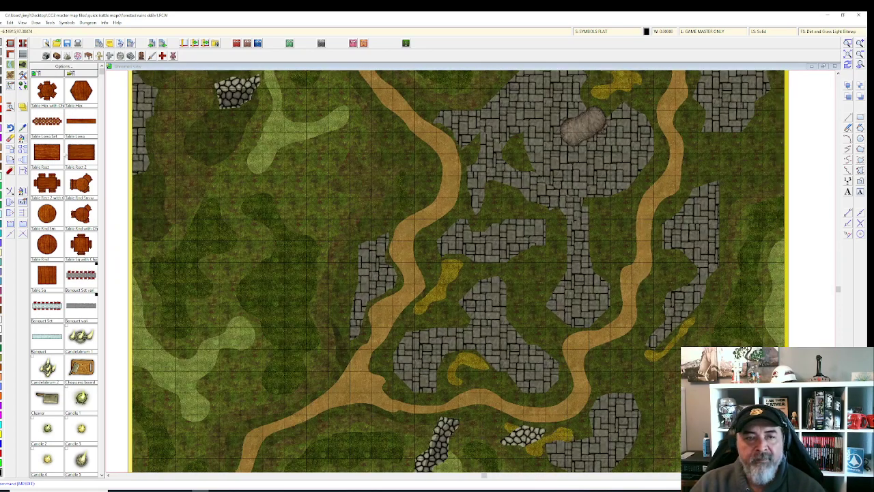
Step: Change properties of the terrain entities window-selected across the upper map
click(22, 136)
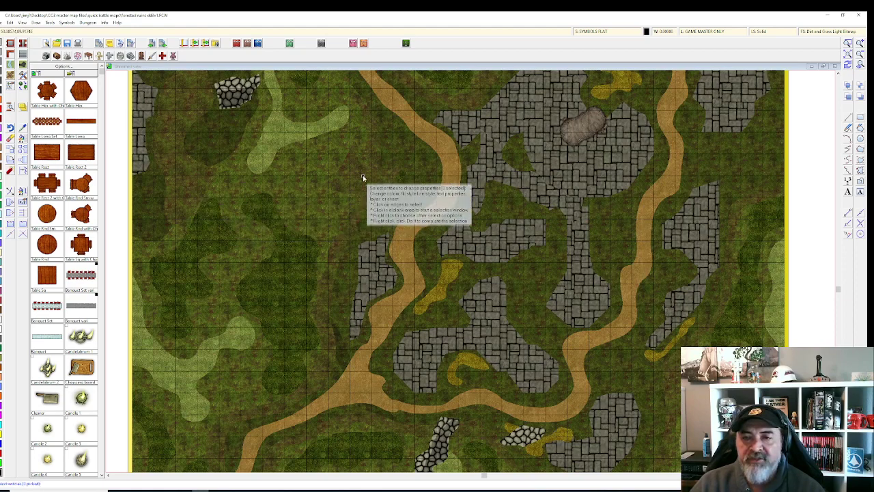
click(310, 191)
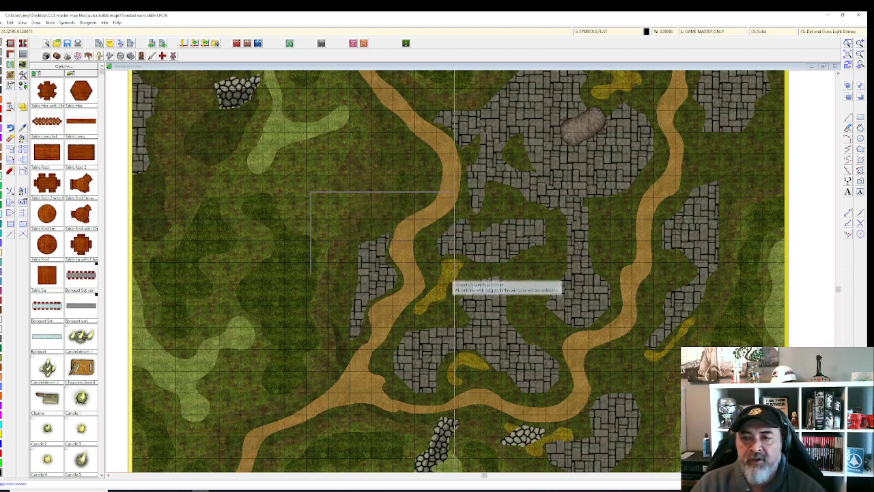
click(770, 340)
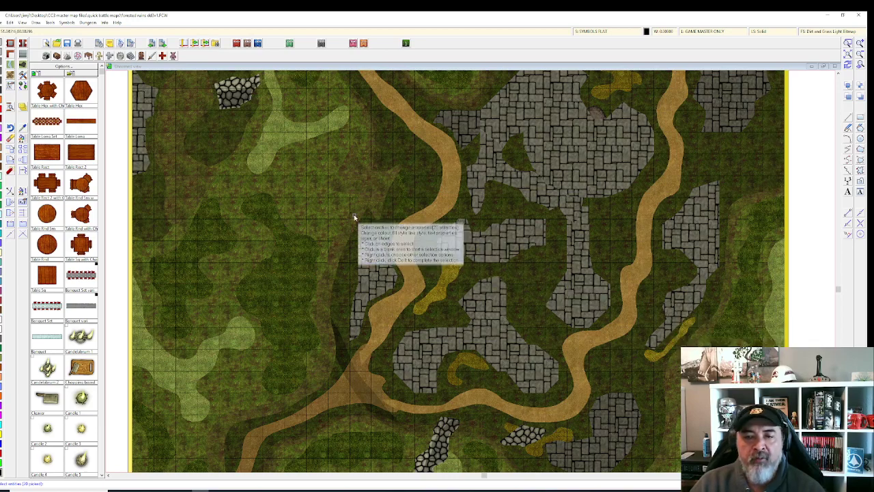
right_click(305, 193)
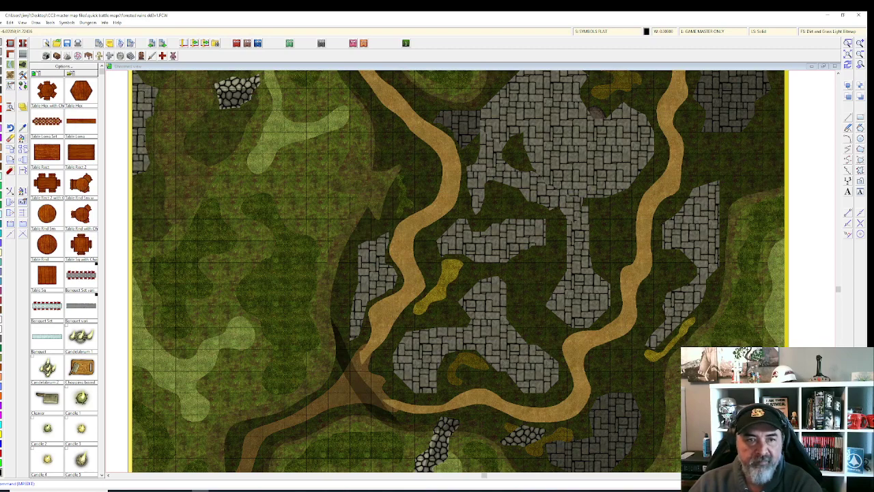
Step: Window-select the remaining terrain entities on the lower map and apply the property change
right_click(293, 219)
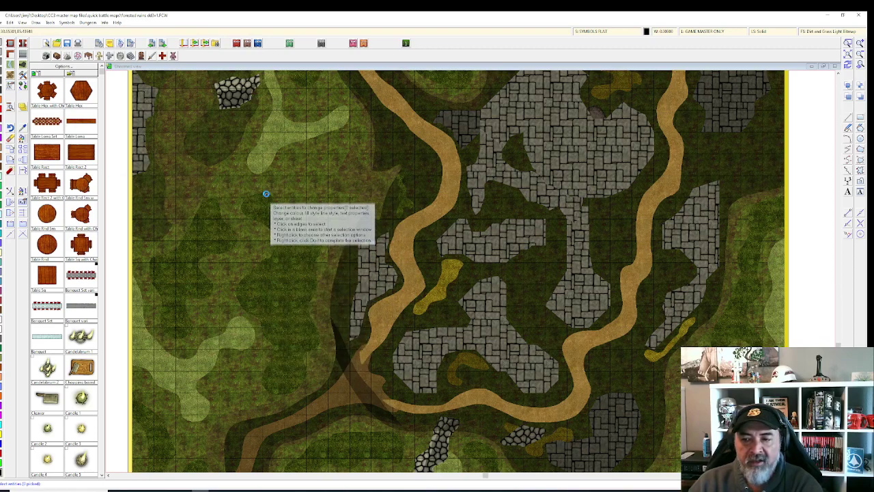
scroll(267, 194, down, 3)
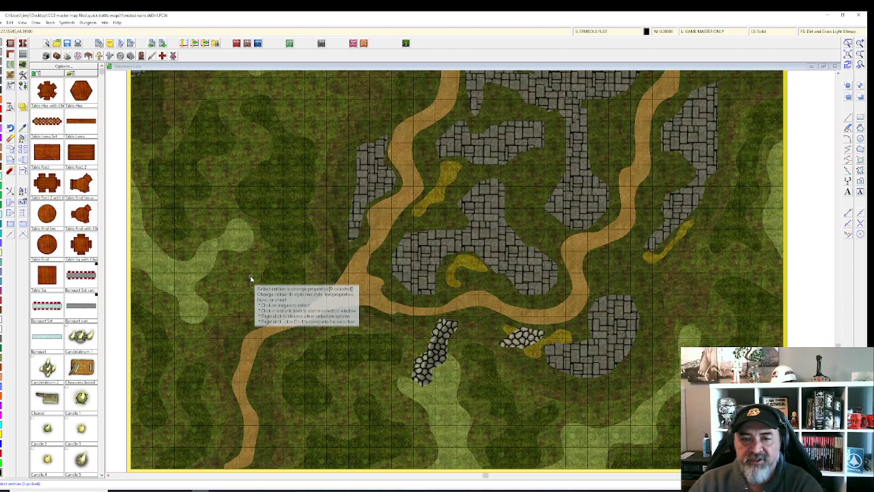
click(191, 280)
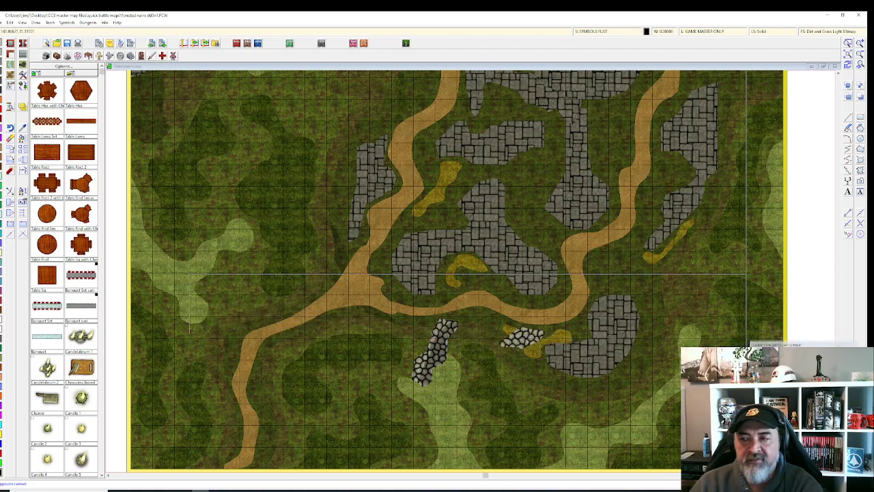
click(756, 336)
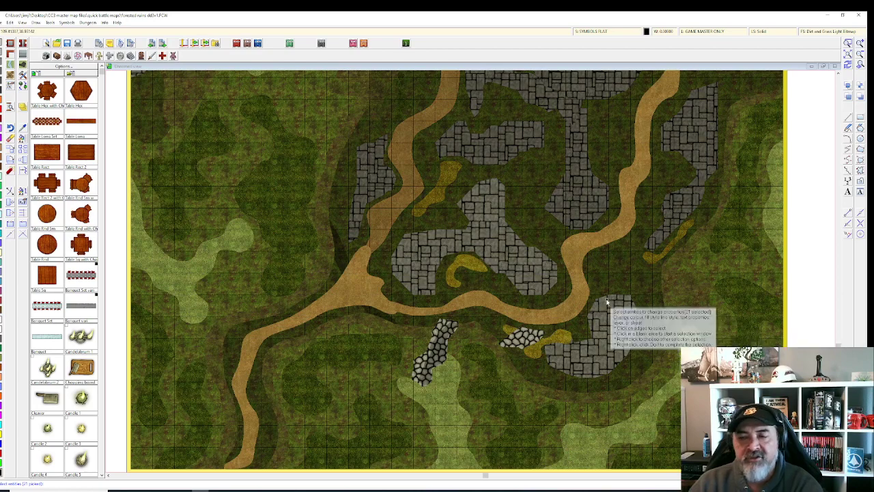
scroll(627, 291, down, 1)
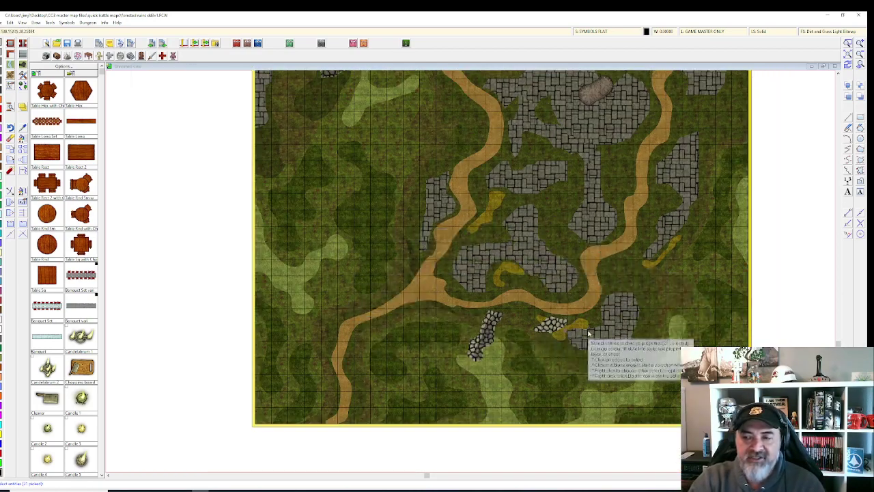
drag(687, 250, 587, 273)
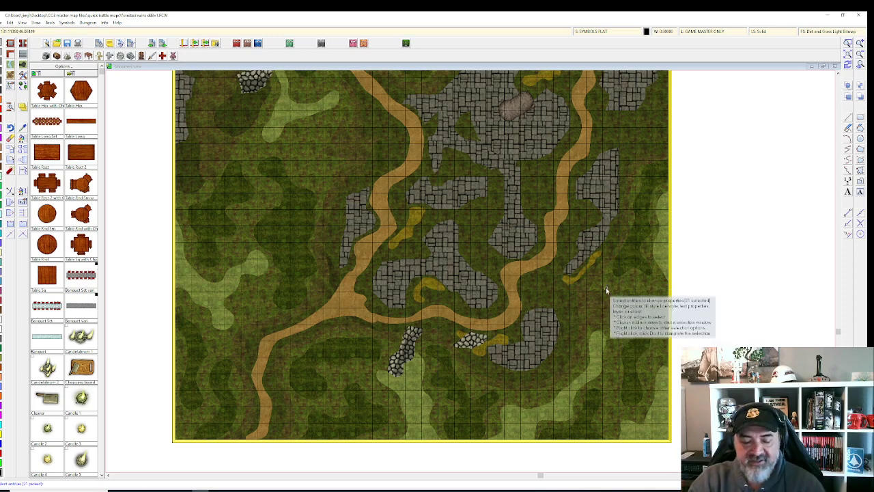
key(Return)
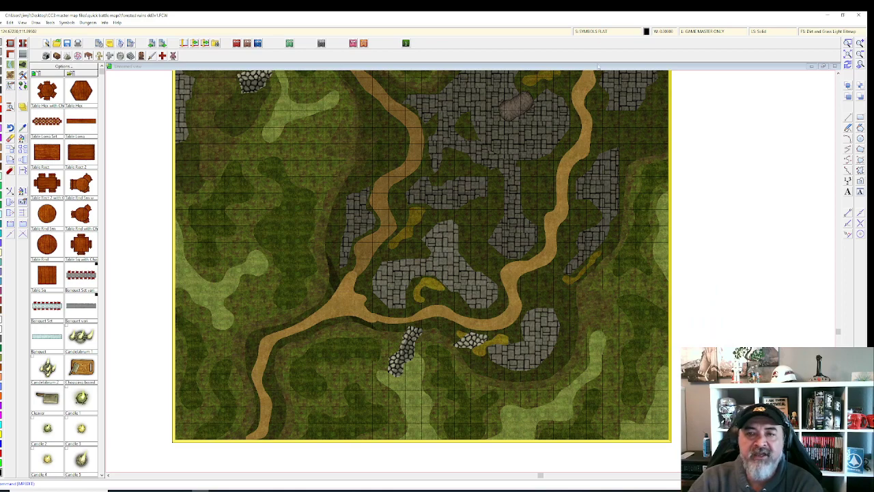
drag(600, 101, 605, 135)
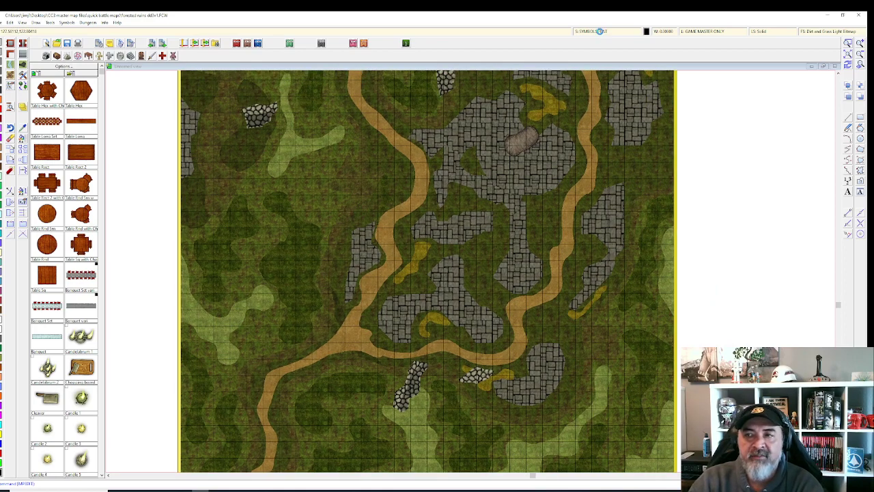
Step: Apply sheet effects, including OUTSIDE SHADOW's Wall Shadow, Directional, to the ruins map
click(600, 31)
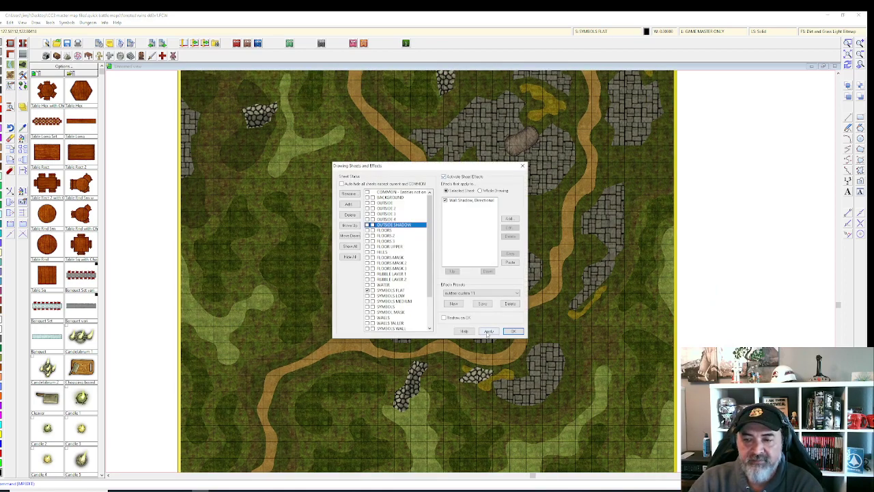
click(488, 332)
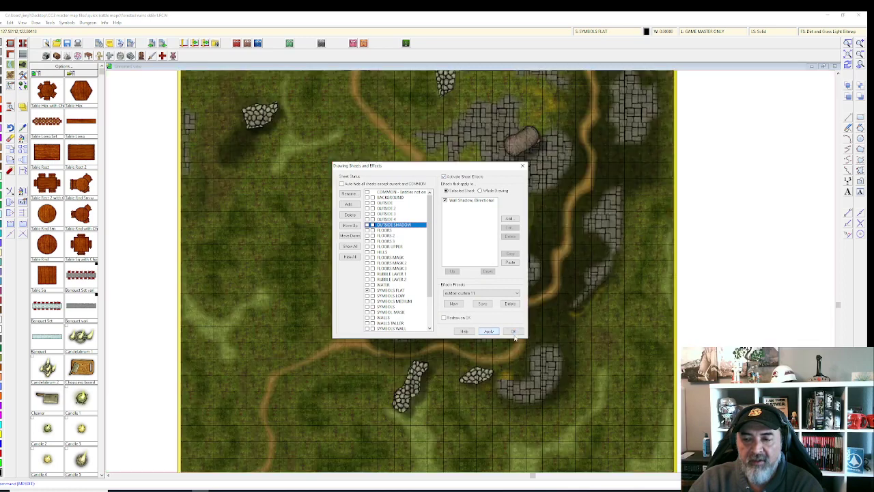
click(512, 331)
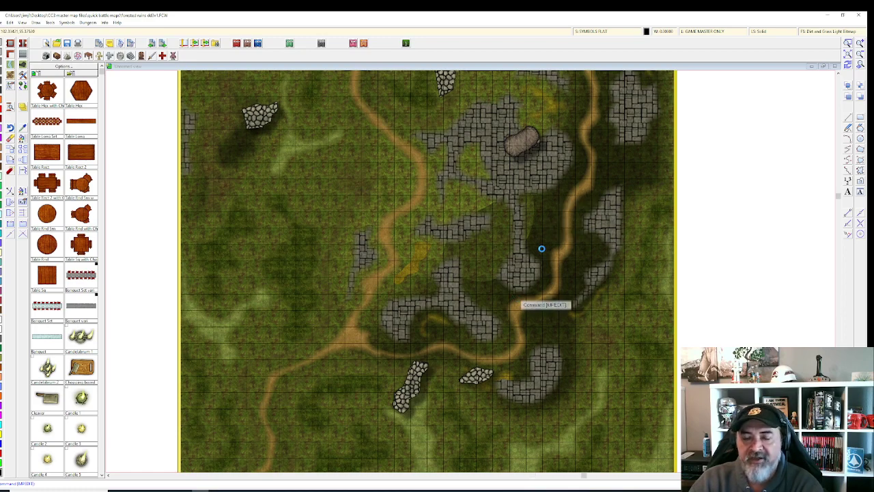
scroll(540, 242, down, 2)
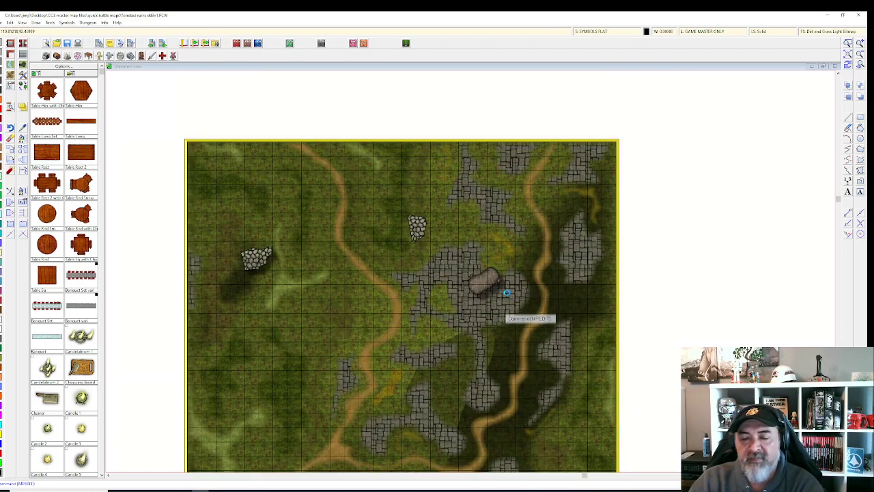
scroll(508, 292, down, 2)
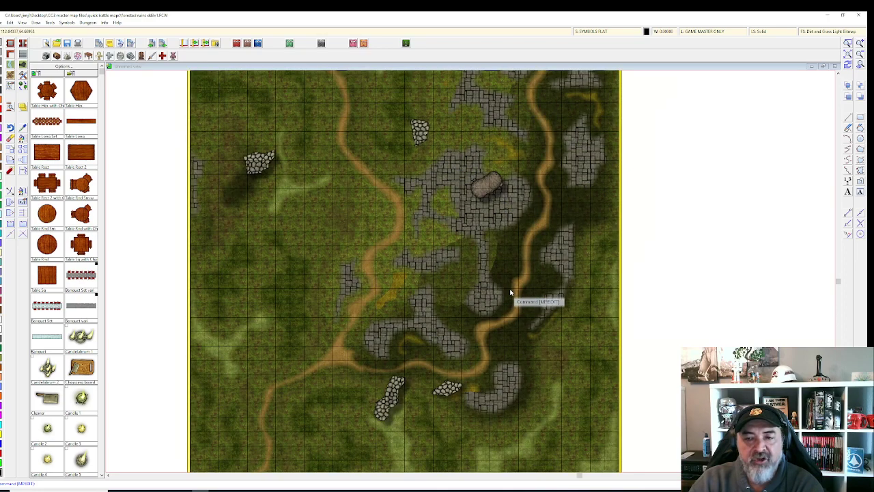
Step: Hide the HEX/SQUARE GRID layer on the ruins map
click(697, 32)
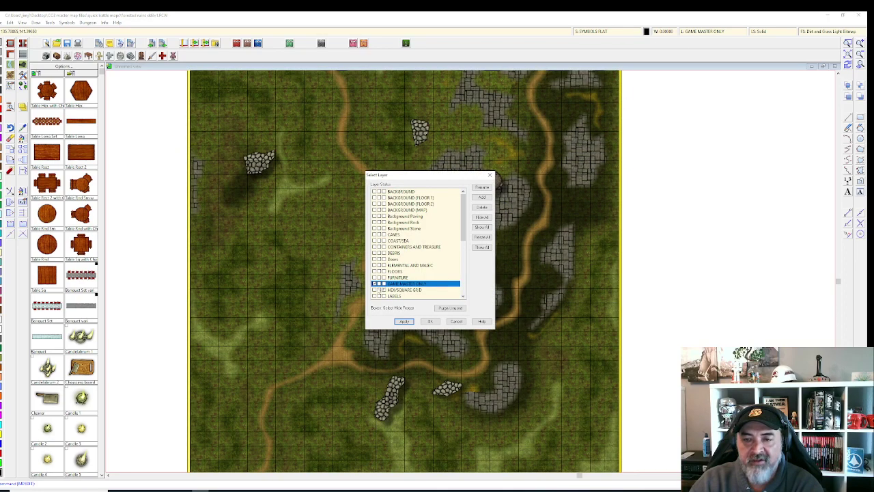
click(380, 290)
click(404, 322)
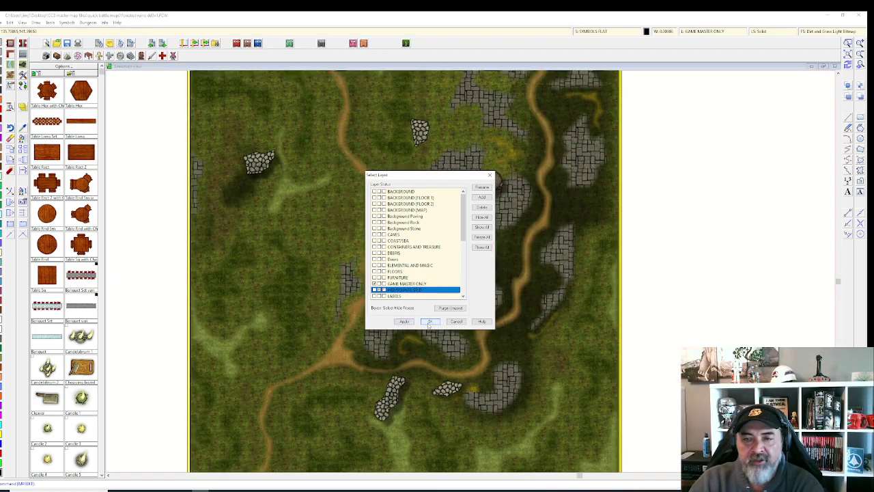
click(428, 322)
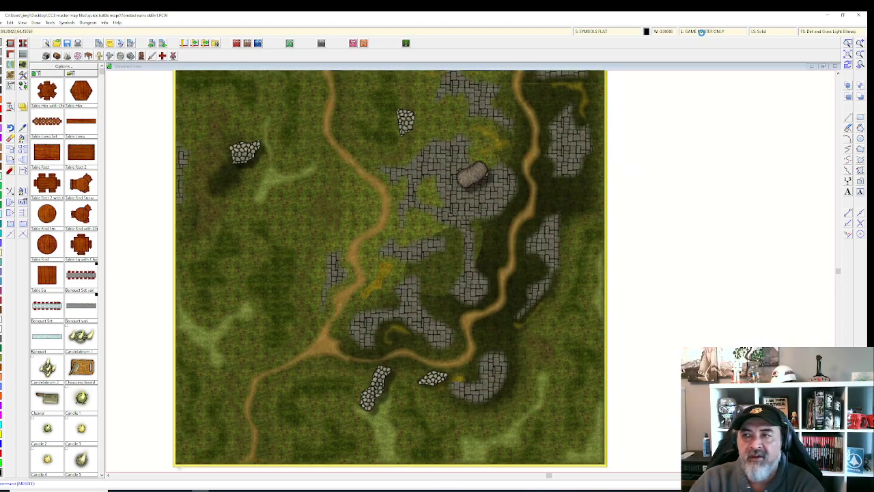
Step: Make WALLS the current layer
click(701, 32)
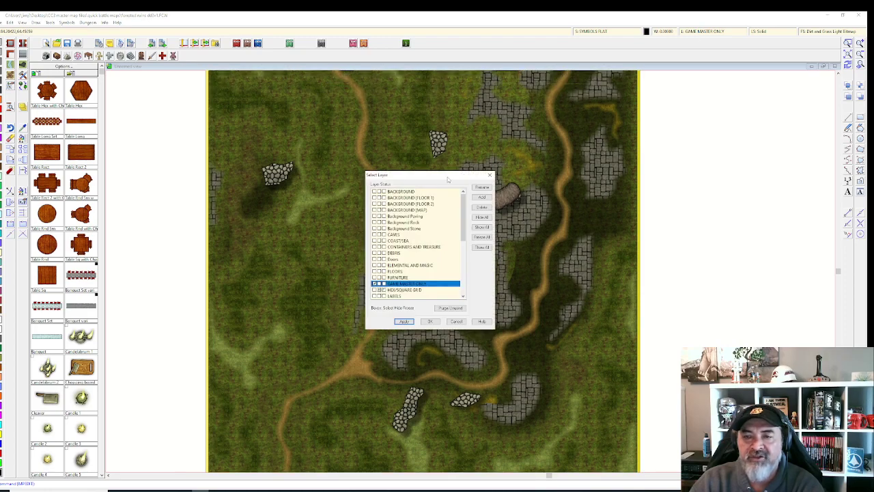
scroll(396, 234, down, 2)
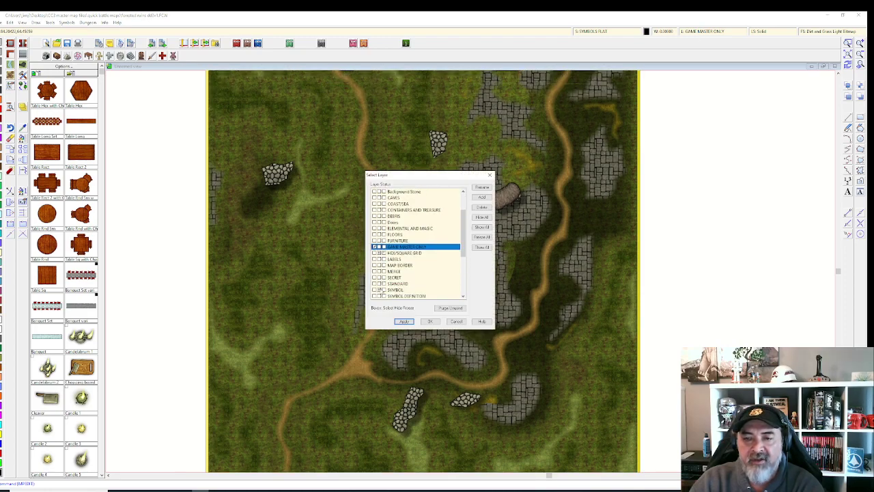
click(396, 289)
scroll(413, 246, down, 5)
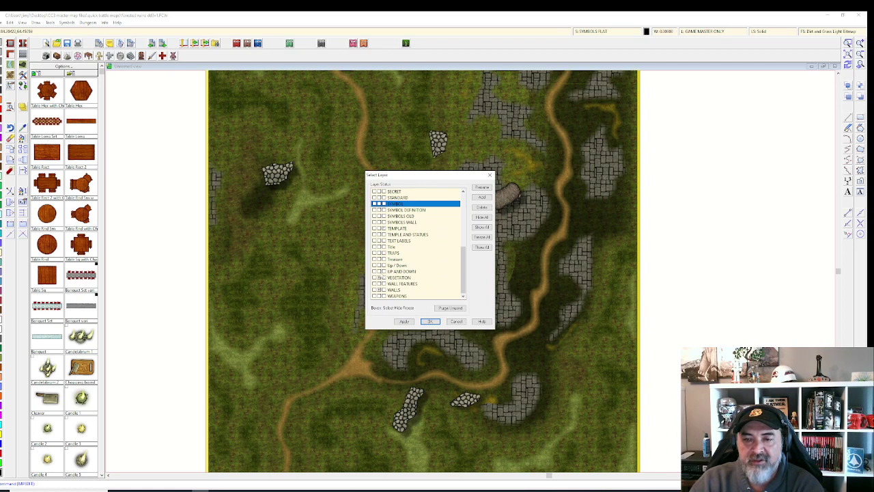
click(400, 277)
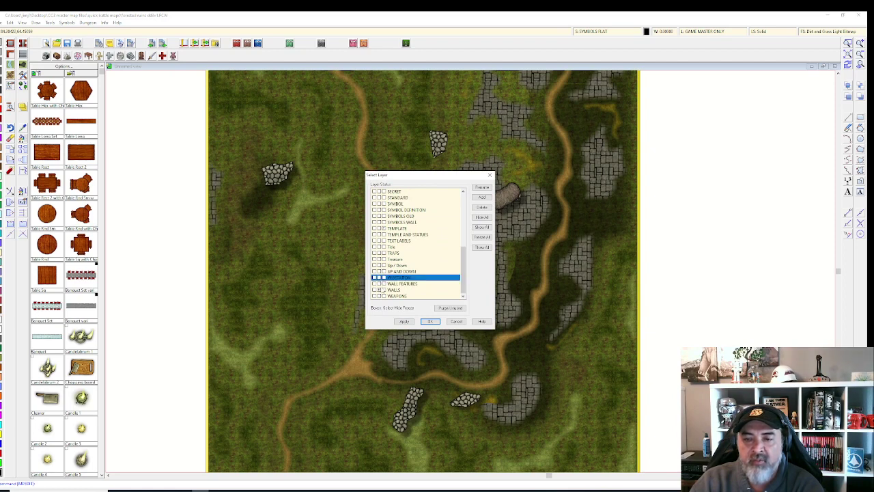
click(383, 290)
click(429, 321)
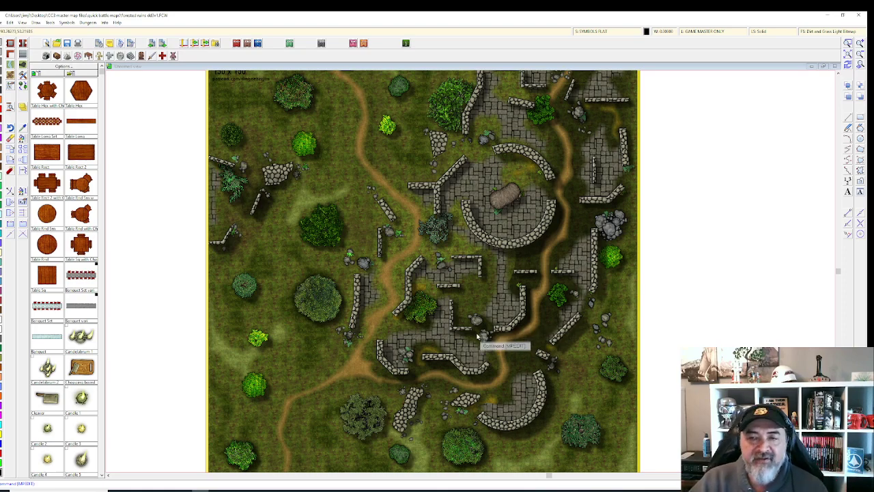
Step: Reapply the sheet effects to Forested Ruins, then start a new drawing from the File menu
right_click(409, 173)
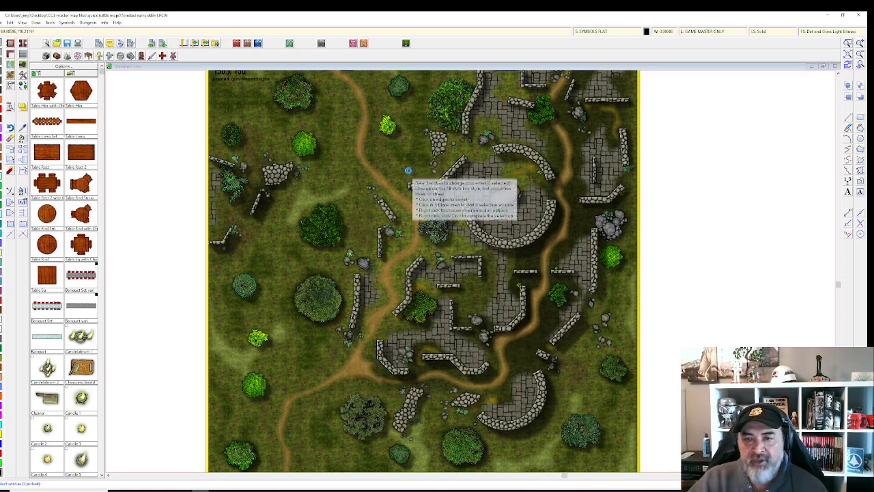
scroll(404, 172, down, 3)
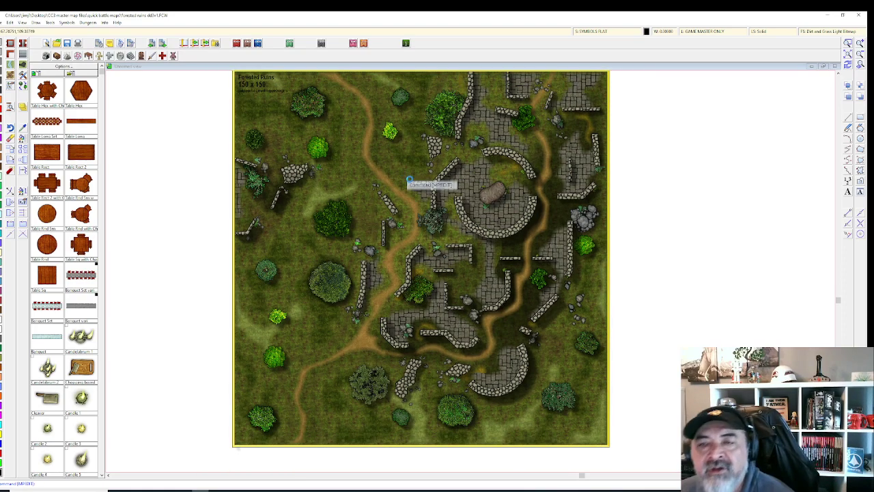
scroll(437, 169, down, 1)
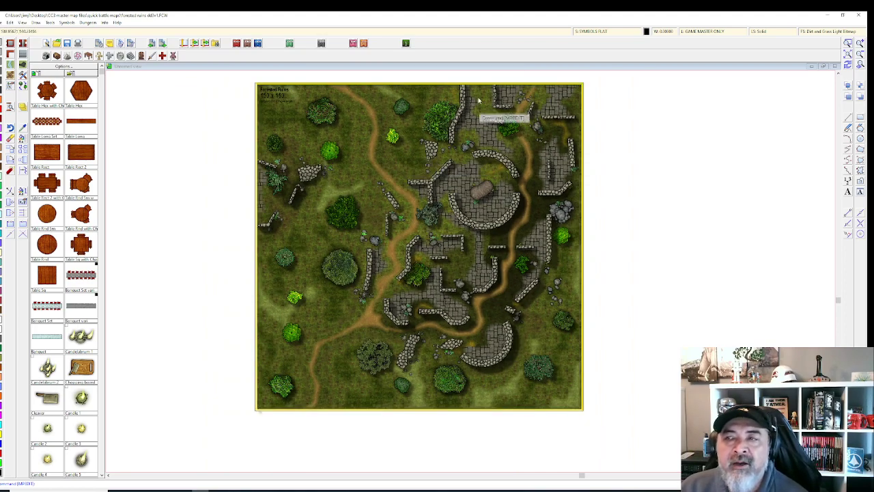
click(593, 32)
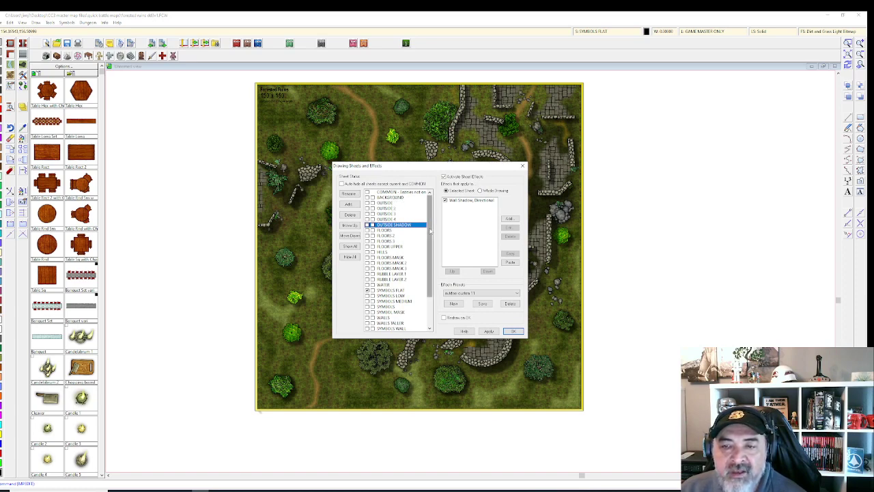
drag(431, 232, 426, 257)
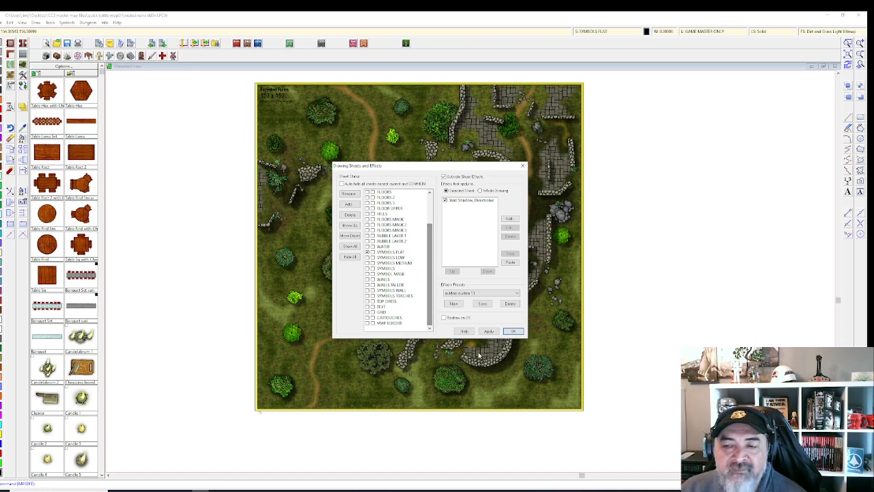
click(489, 331)
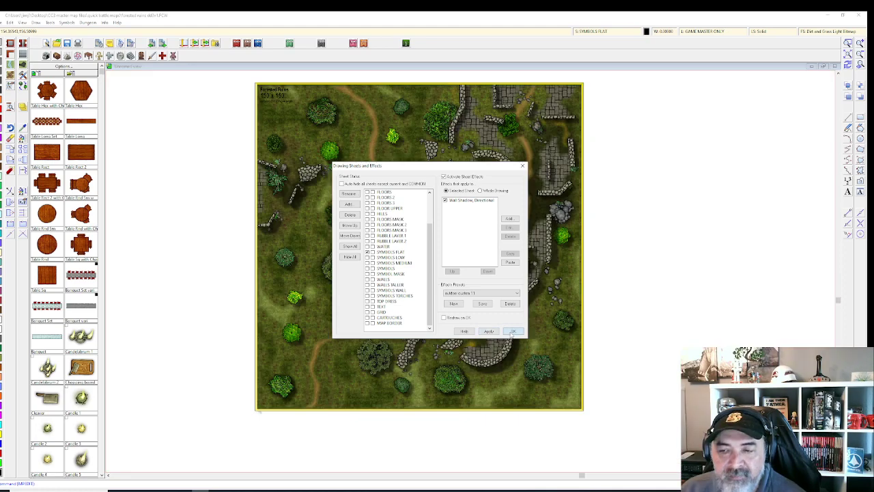
click(511, 331)
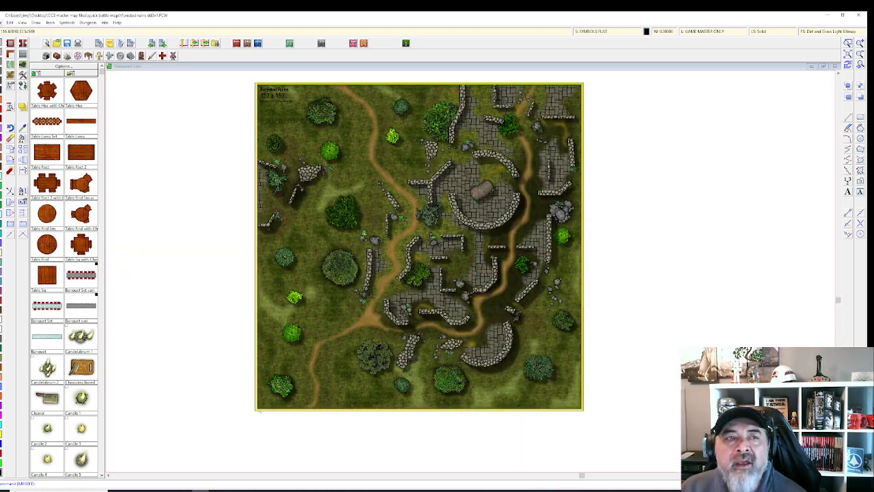
click(10, 22)
click(12, 37)
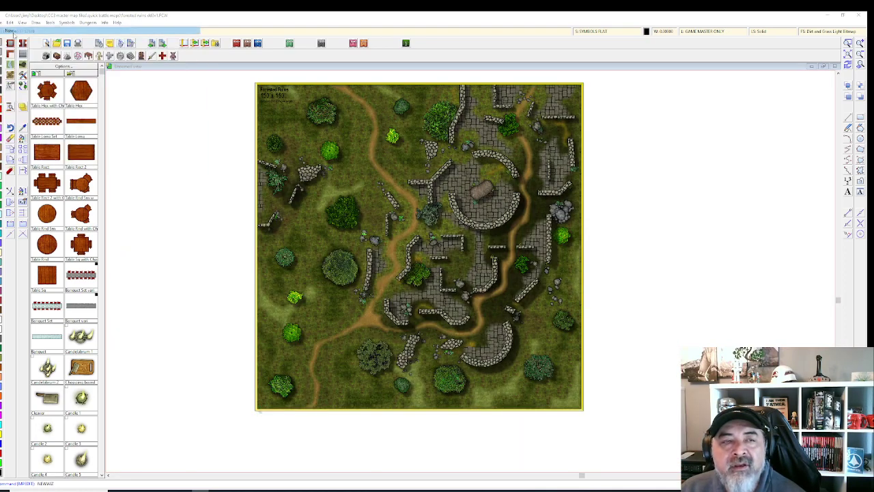
Step: Save the Forested Ruins changes, then cancel the New Drawing Wizard at its map style page
click(421, 277)
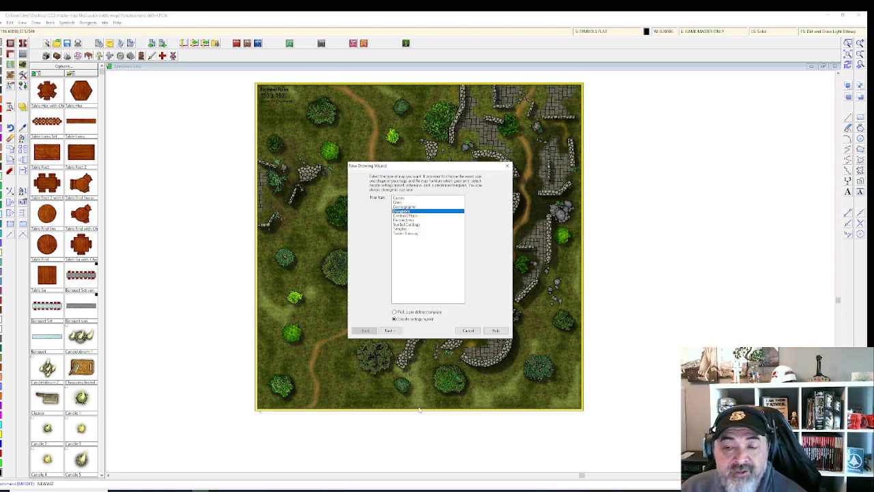
click(388, 330)
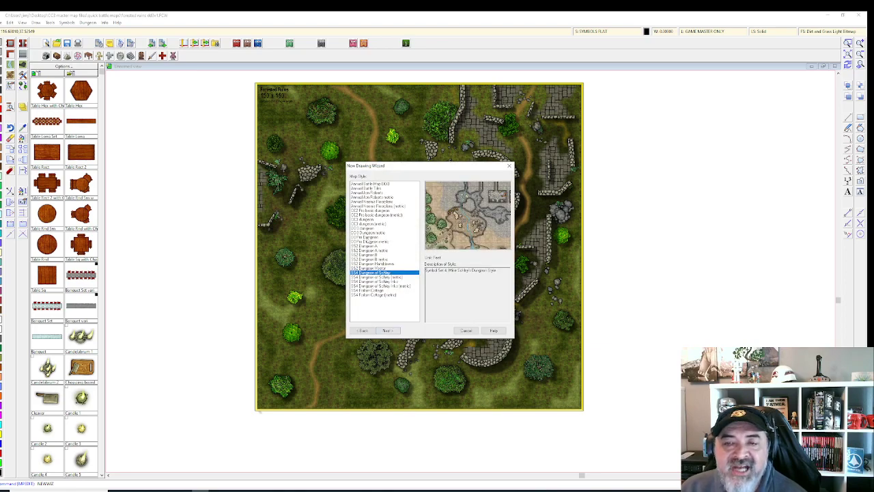
click(368, 228)
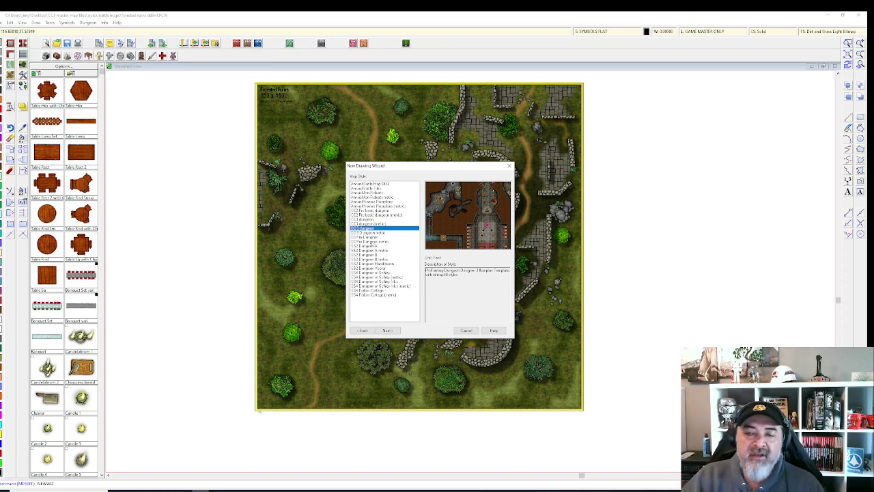
click(465, 330)
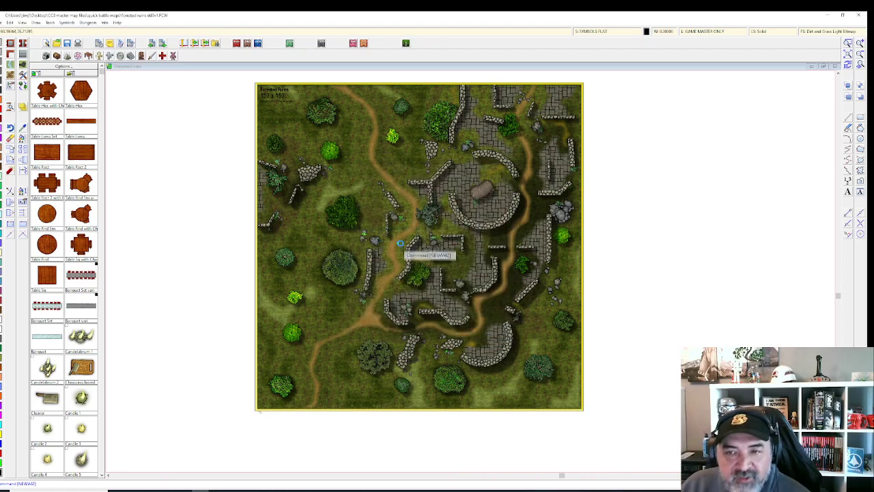
scroll(406, 255, up, 1)
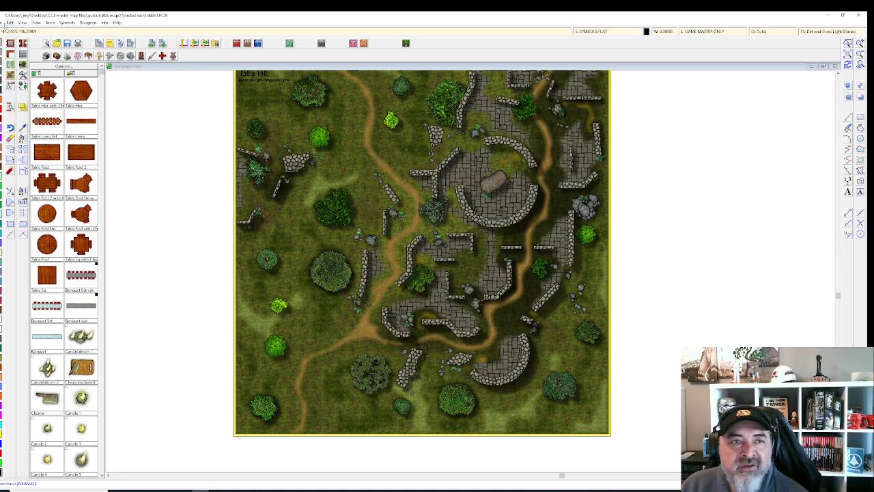
click(8, 22)
Step: Start a new map in the non-metric CC3 Dungeon style and change its width
click(21, 31)
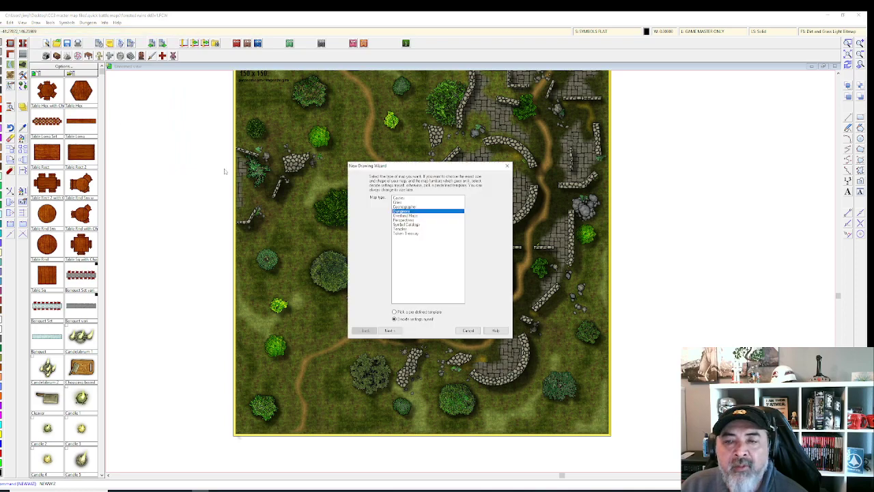
click(388, 329)
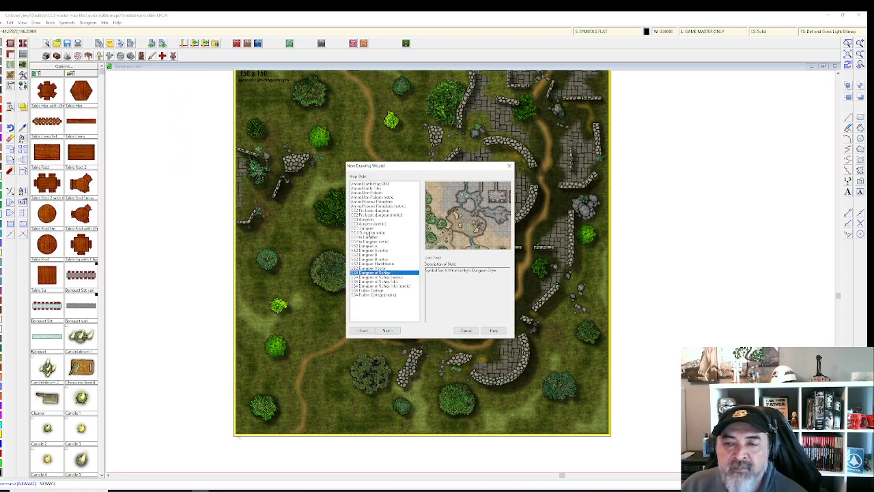
click(369, 232)
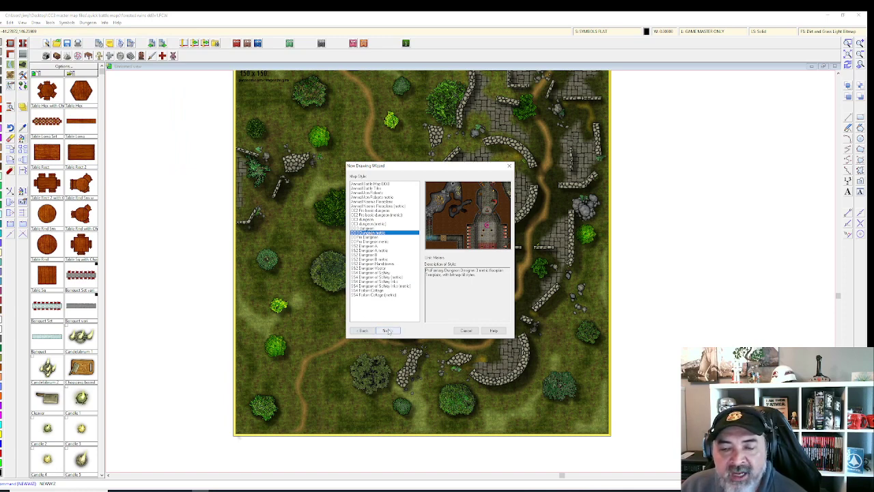
click(368, 228)
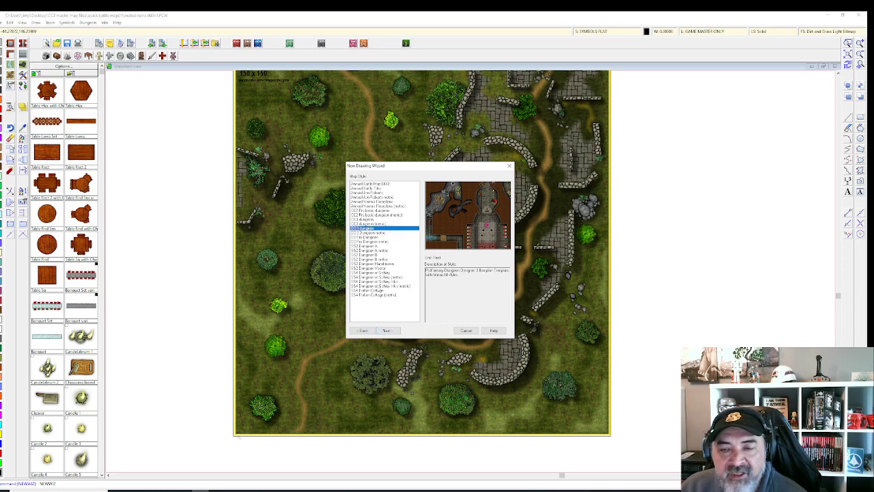
click(387, 330)
double_click(369, 296)
text(150)
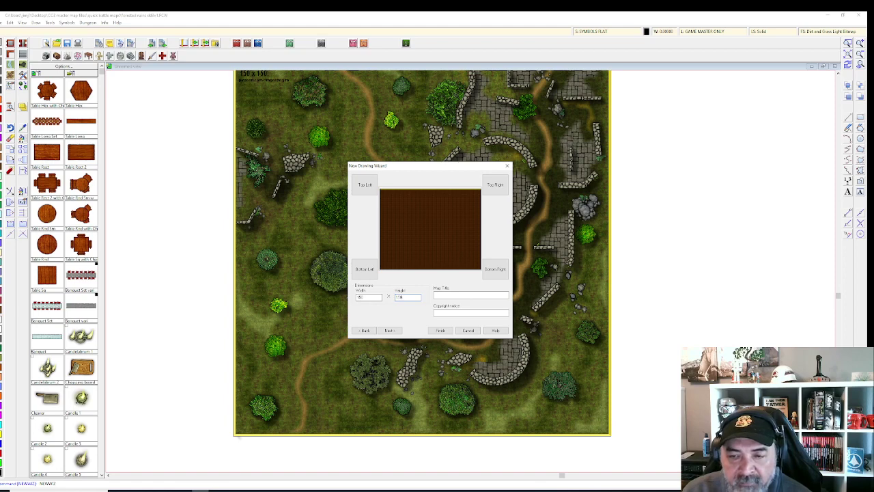
click(396, 332)
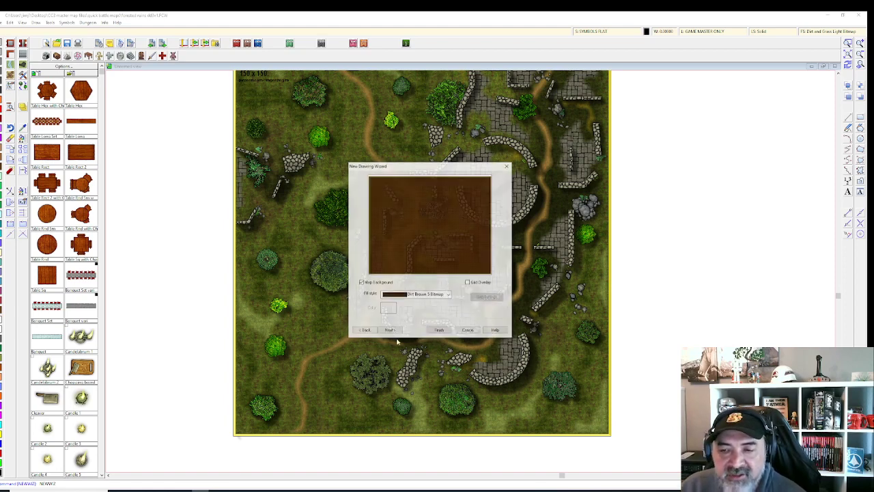
Step: Give the new map a Grass Green 1 Bitmap background and finish the wizard
click(448, 294)
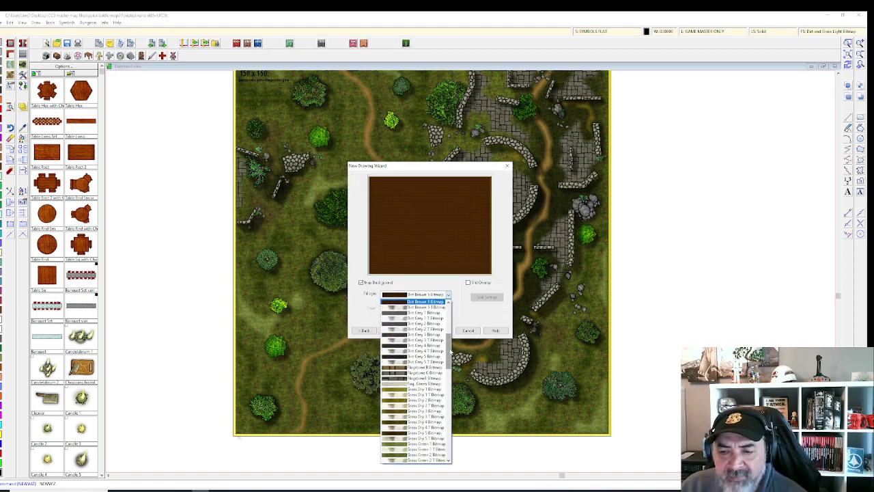
scroll(451, 369, down, 3)
click(425, 356)
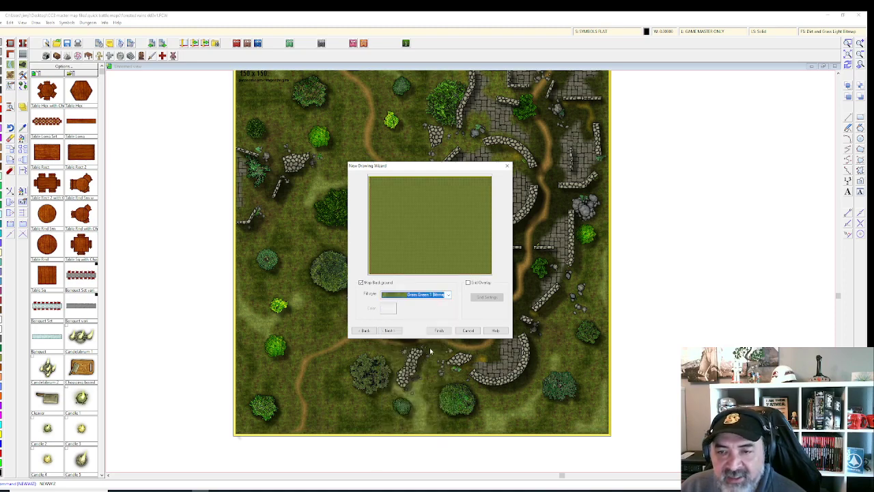
click(399, 331)
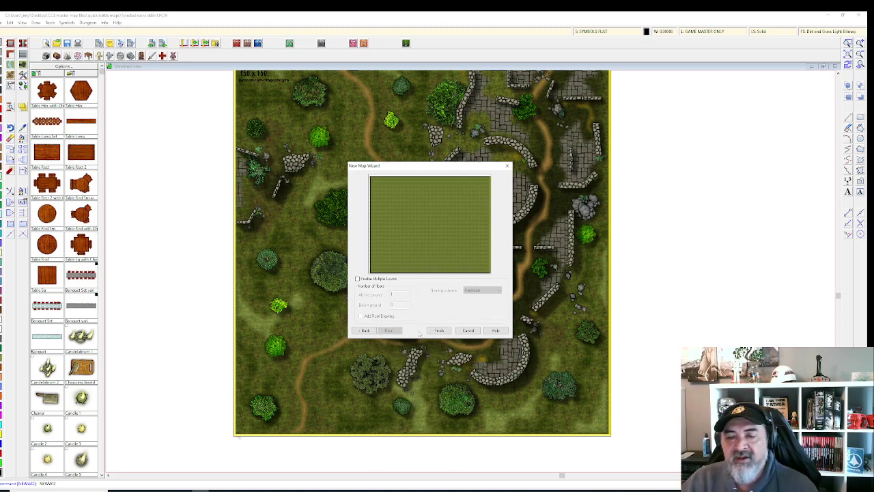
click(439, 330)
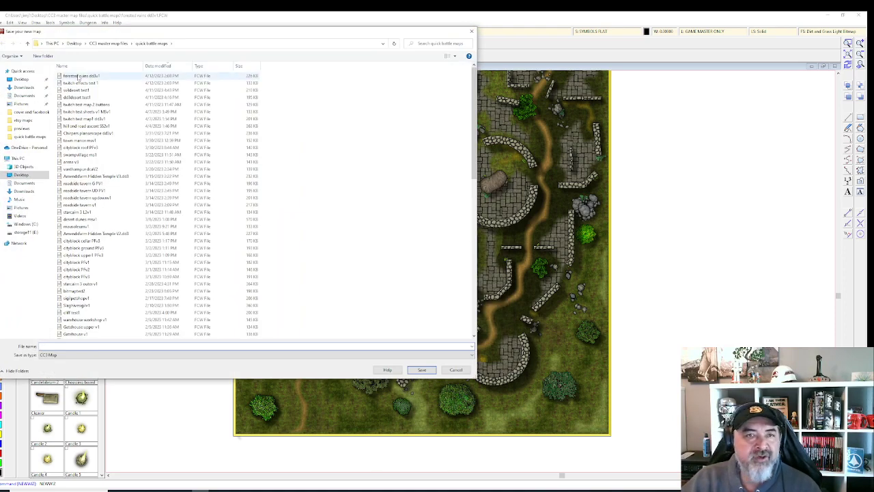
Step: Save the new map as 'twitch effects test 2'
click(90, 82)
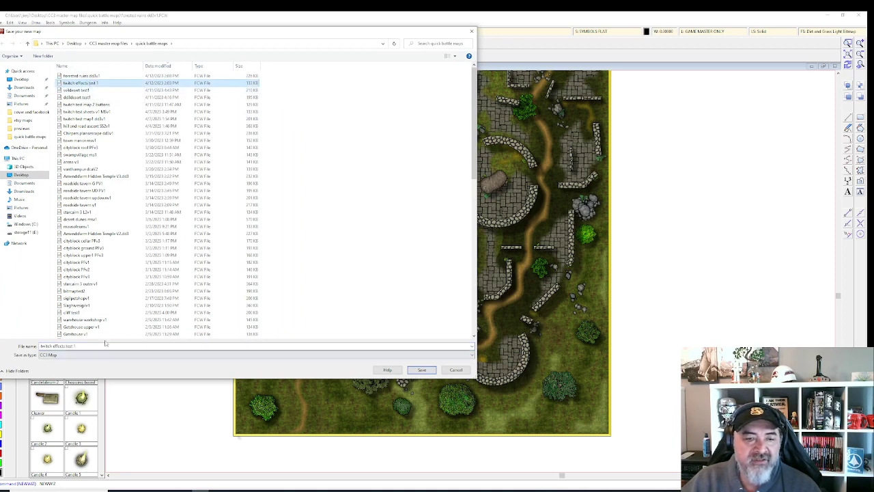
click(105, 346)
click(92, 346)
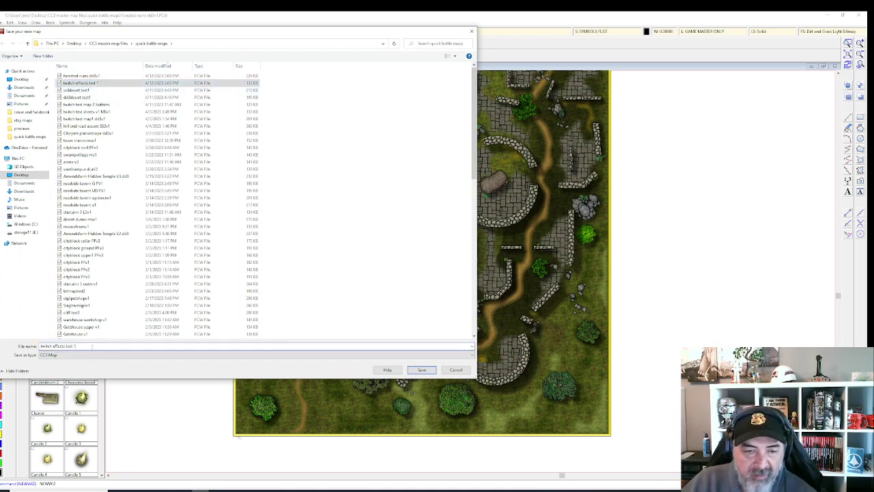
key(BackSpace)
text(2)
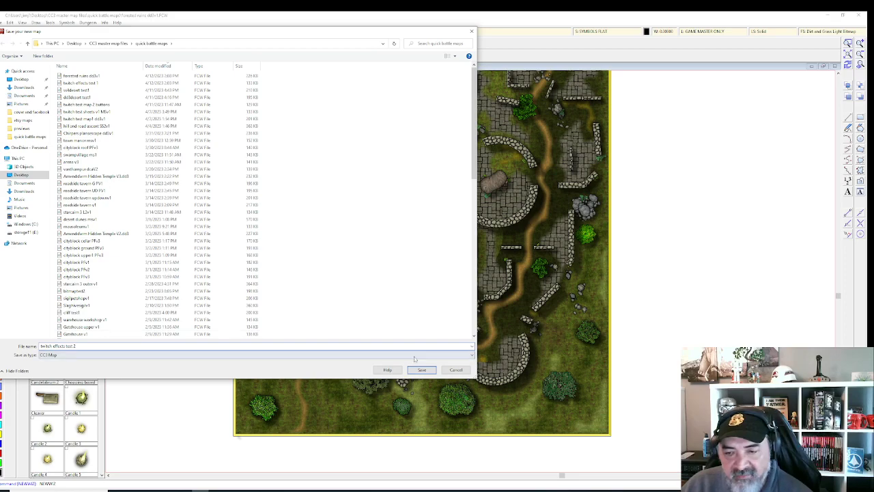
click(422, 369)
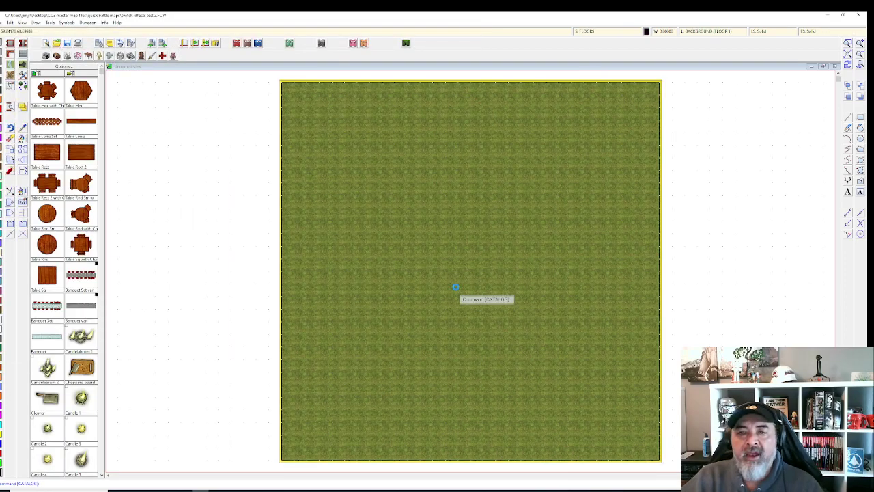
Step: Turn on sheet effects for the new map and apply them
scroll(456, 288, up, 1)
click(609, 32)
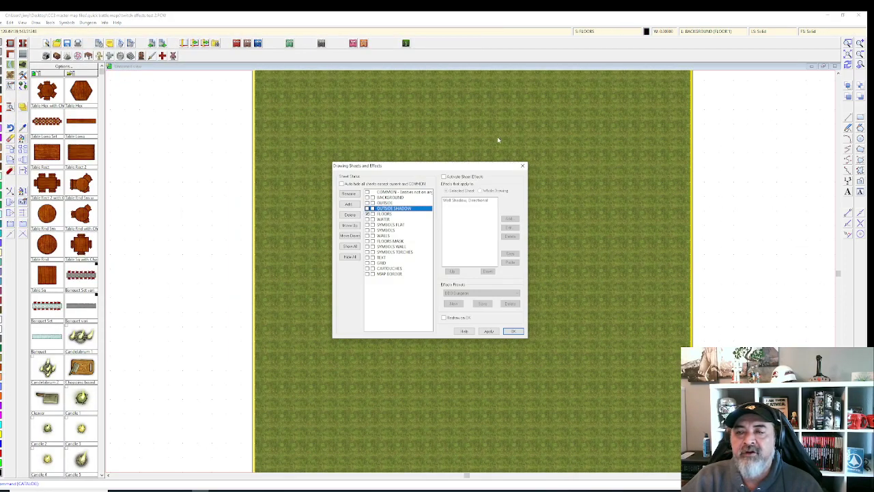
click(444, 176)
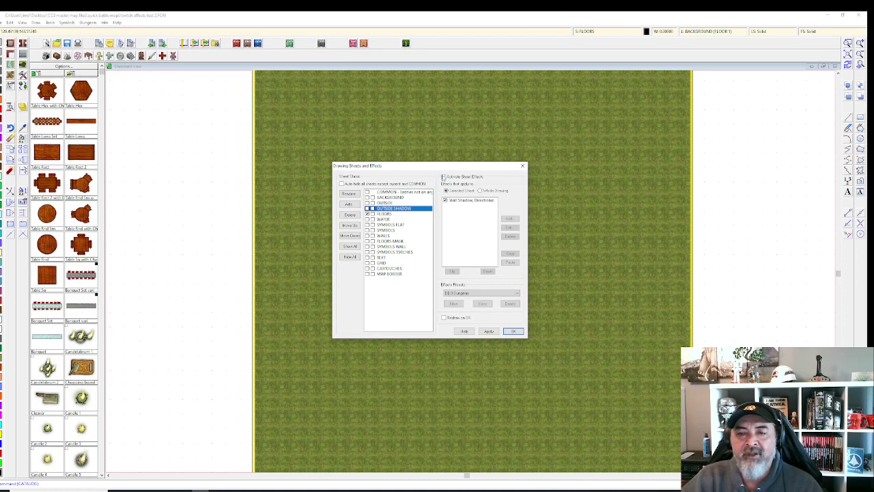
click(490, 330)
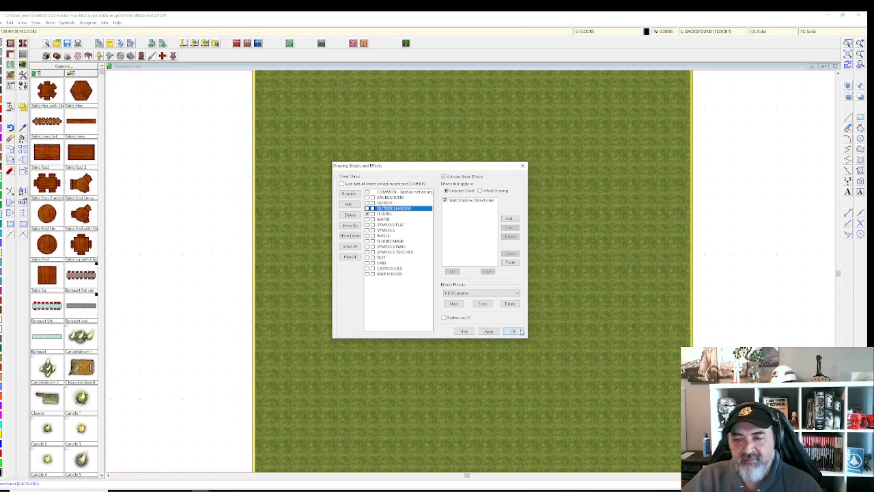
click(515, 330)
Step: Inspect the effects on the OUTSIDE, WATER, SYMBOLS FLAT, SYMBOLS and WALLS sheets
click(615, 31)
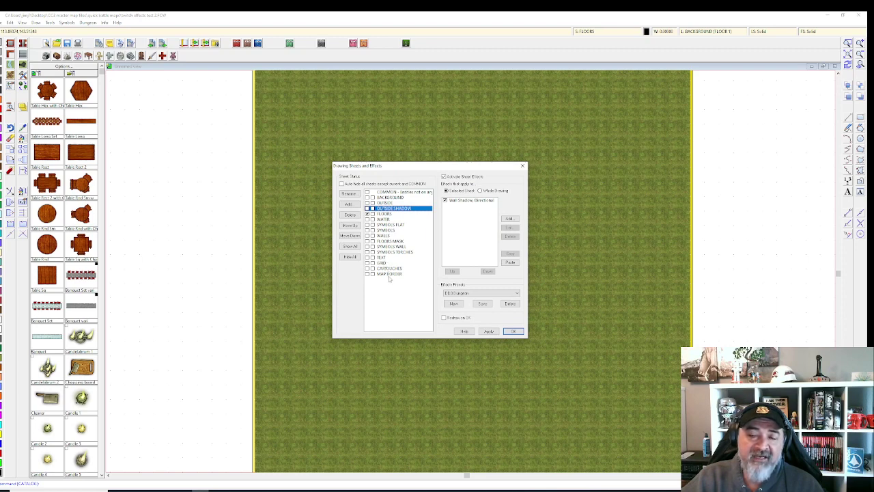
click(385, 202)
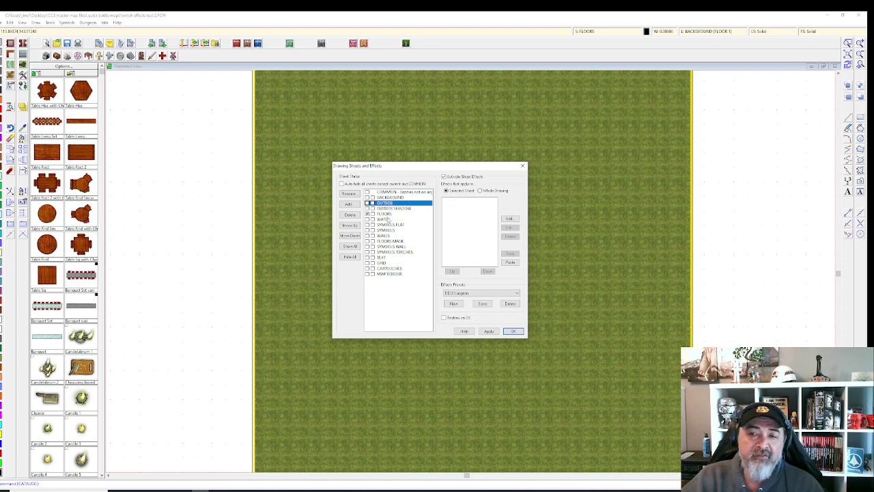
click(387, 220)
click(387, 226)
click(387, 235)
click(387, 226)
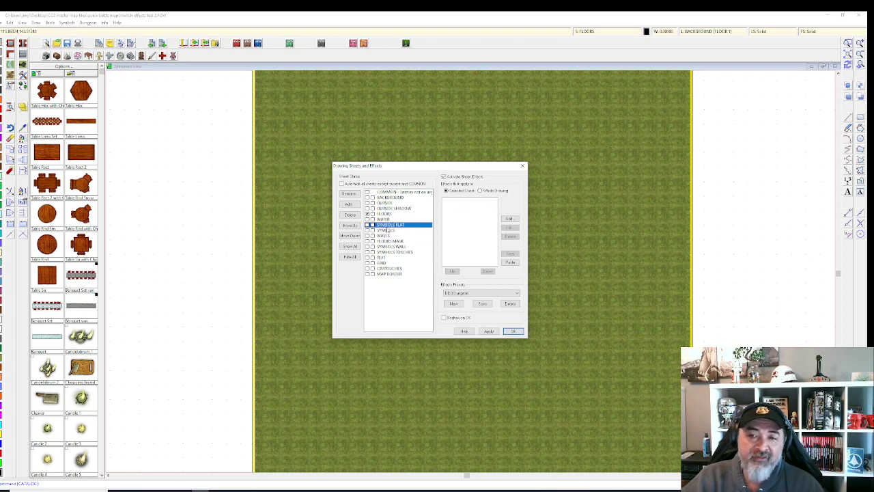
click(388, 230)
click(387, 236)
click(387, 231)
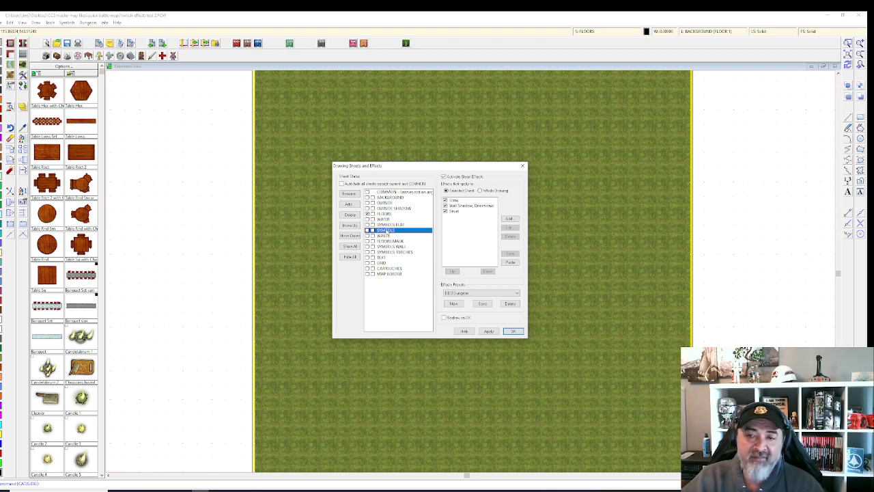
click(384, 235)
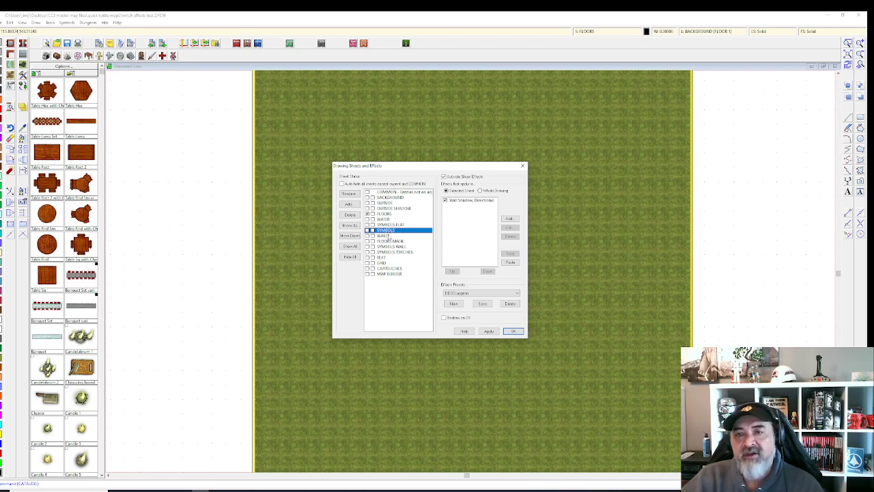
click(514, 331)
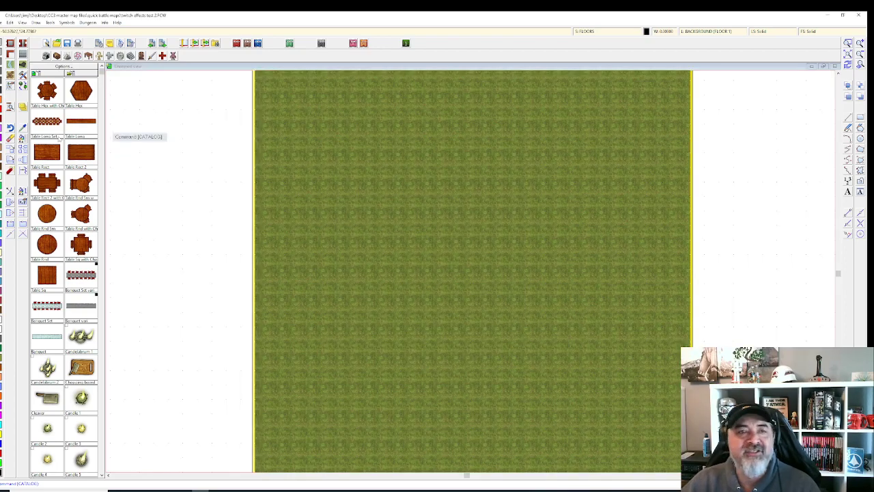
Step: Paint a Terrain Dirt and Grass Light patch on the map's left
click(10, 75)
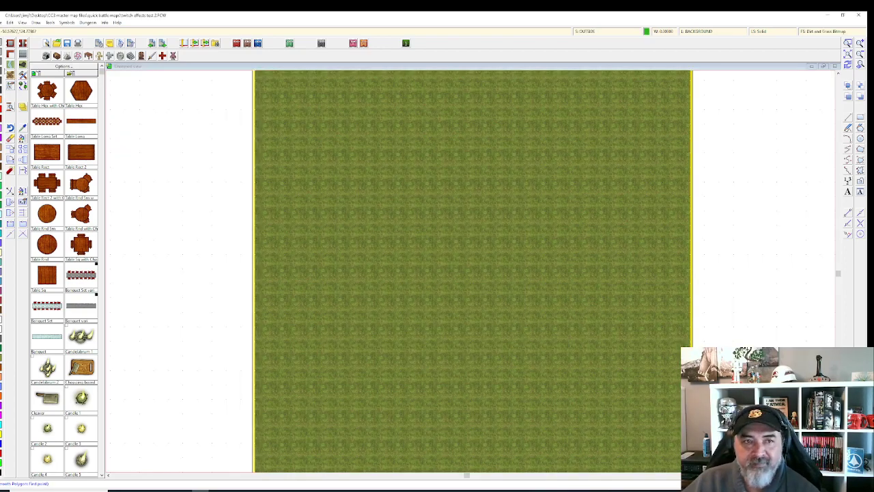
right_click(9, 68)
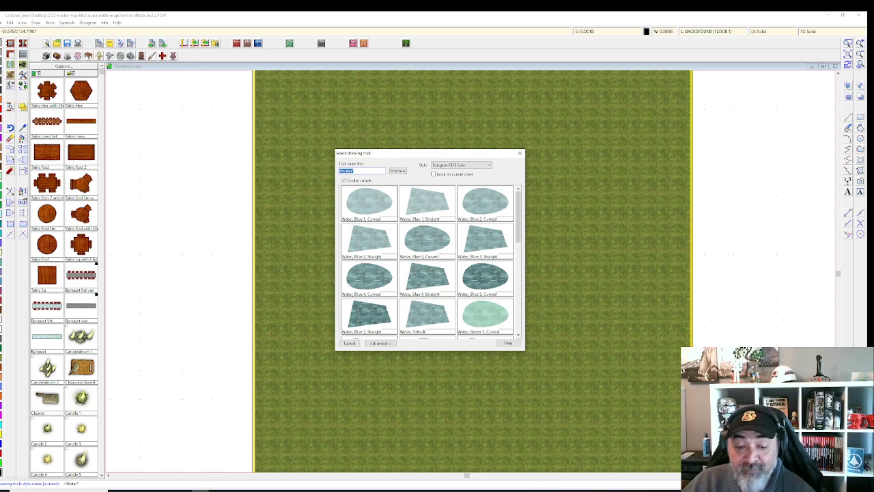
key(Escape)
right_click(12, 78)
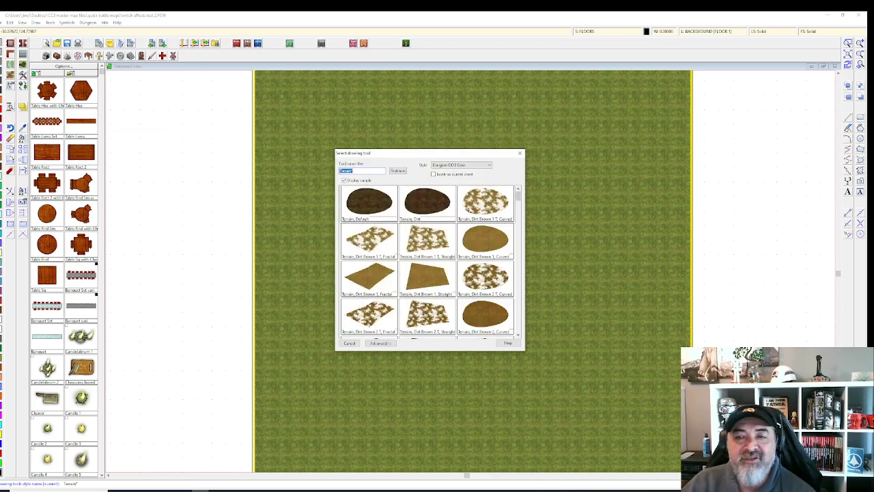
scroll(391, 210, down, 10)
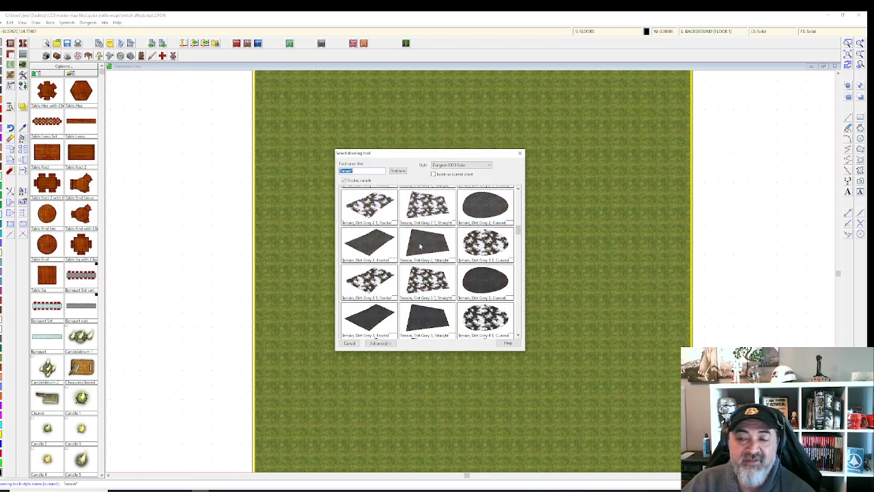
scroll(449, 271, up, 3)
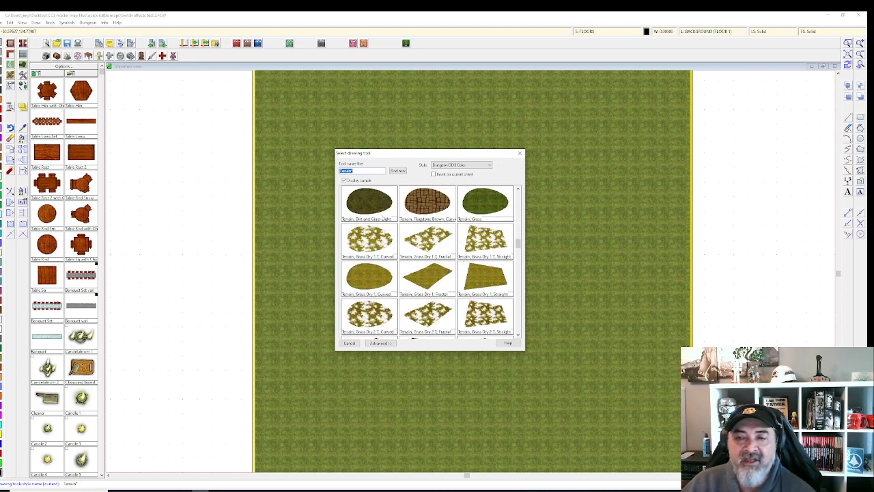
double_click(382, 217)
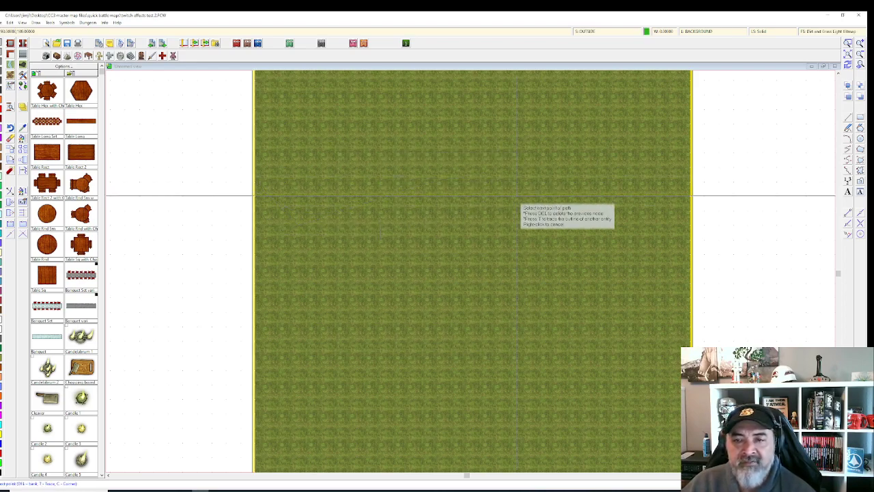
click(210, 347)
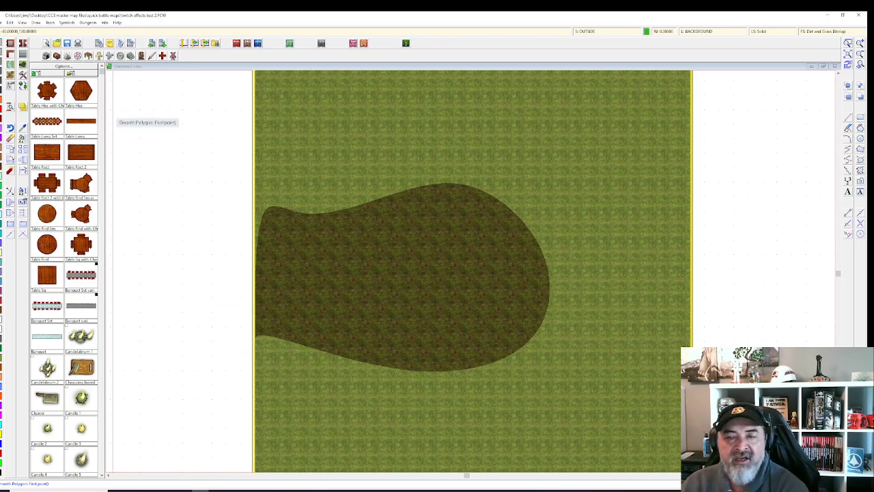
Step: Draw a curved Grass Green 5 band around the dirt patch's right side
click(9, 76)
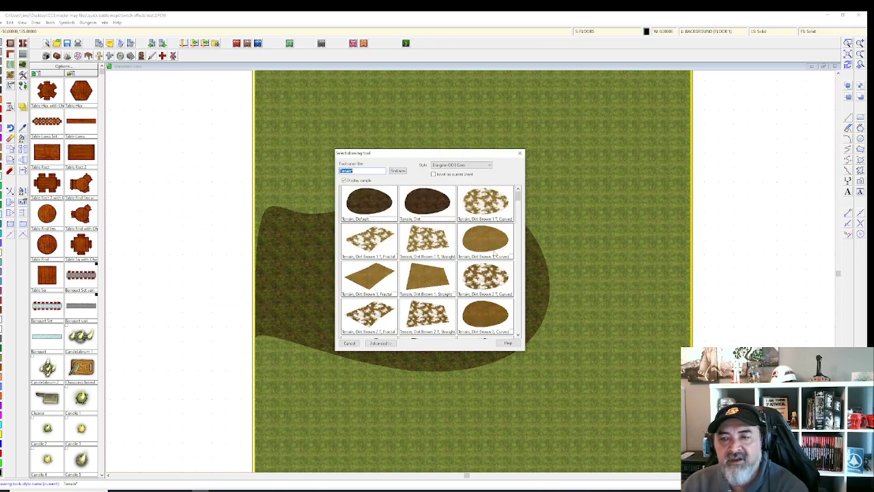
scroll(499, 254, down, 5)
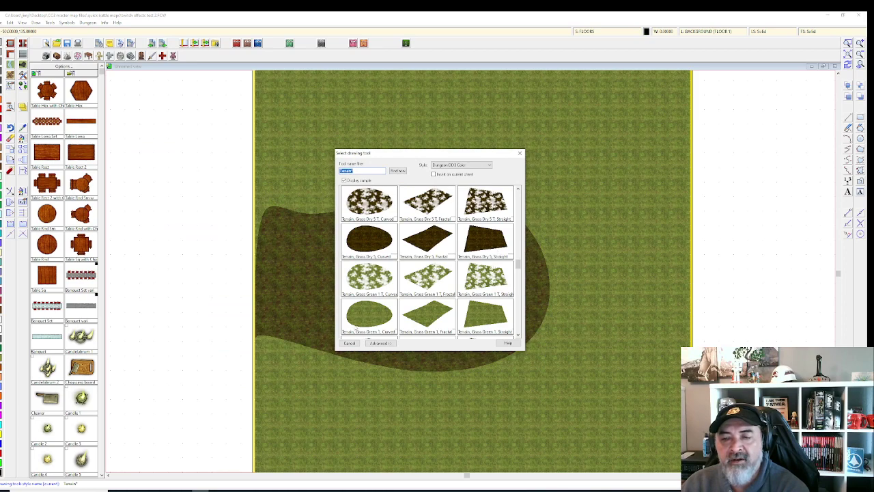
scroll(437, 293, down, 5)
double_click(376, 284)
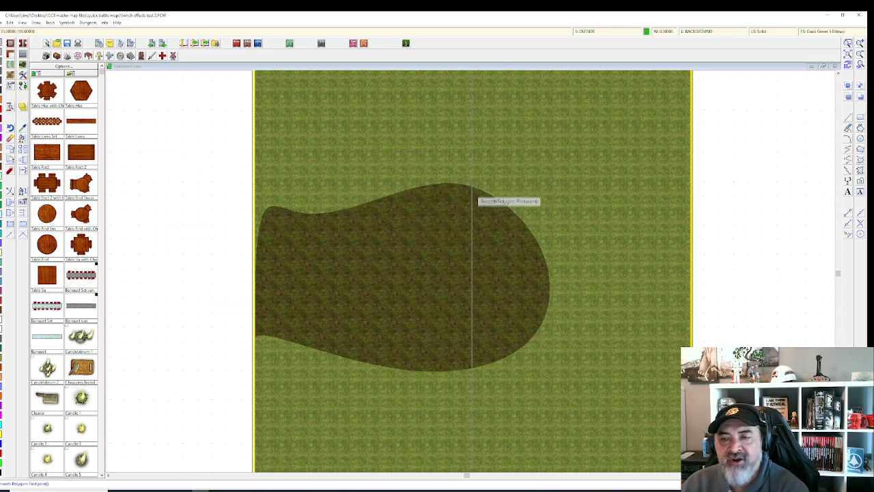
click(427, 188)
mouse_move(569, 305)
mouse_down()
mouse_move(531, 357)
mouse_move(499, 375)
mouse_move(405, 400)
mouse_move(443, 435)
mouse_move(510, 411)
mouse_move(554, 381)
mouse_move(585, 336)
mouse_move(584, 262)
mouse_move(547, 157)
mouse_move(480, 124)
mouse_move(414, 149)
mouse_move(409, 191)
mouse_up()
right_click(408, 194)
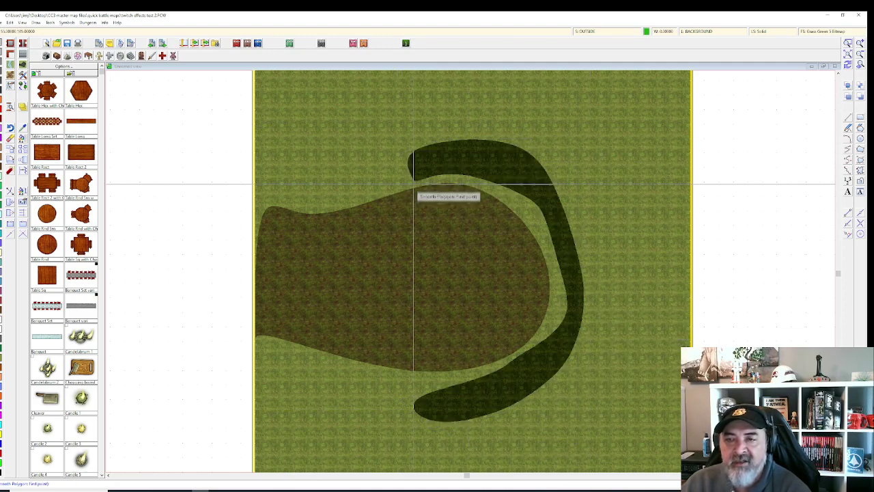
Step: Draw a Dirt Brown 5 strip across the patch and grass band
right_click(11, 75)
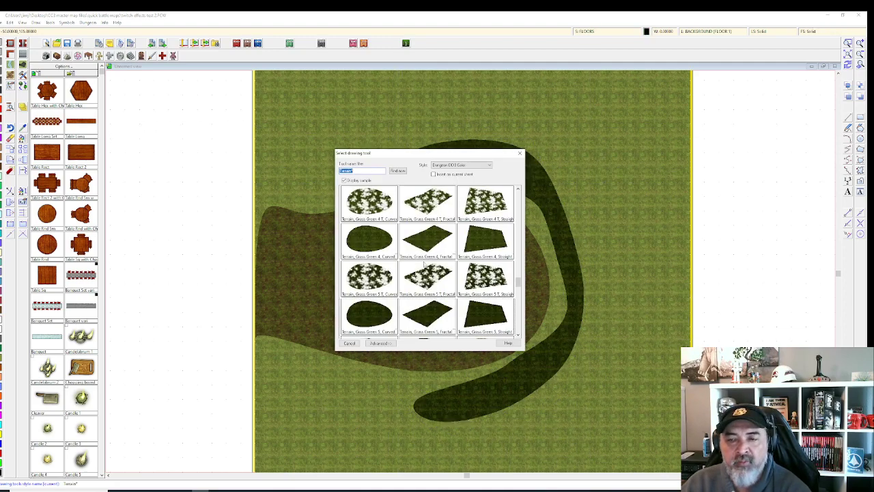
scroll(425, 264, down, 6)
scroll(421, 275, up, 7)
scroll(427, 260, down, 5)
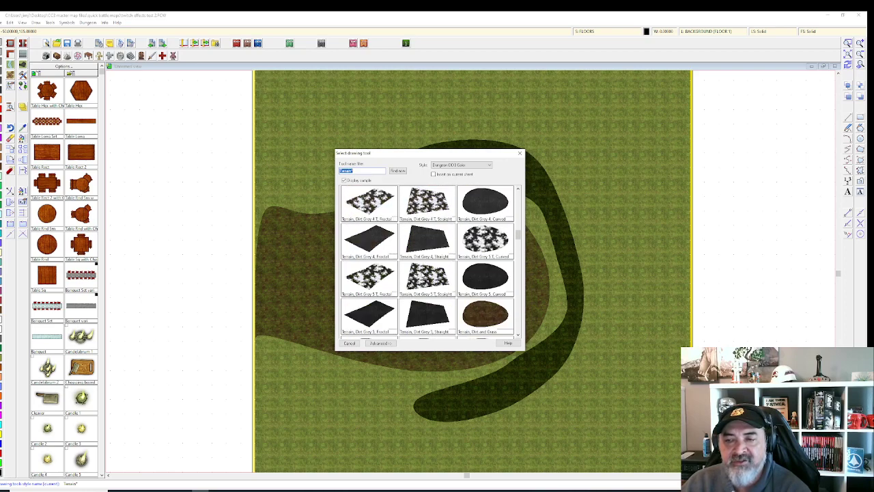
double_click(489, 245)
click(416, 282)
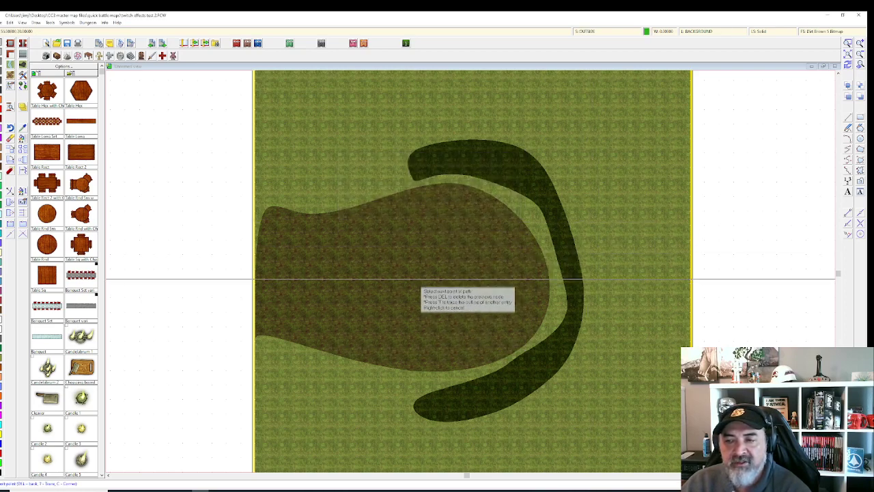
click(550, 295)
click(580, 274)
right_click(593, 219)
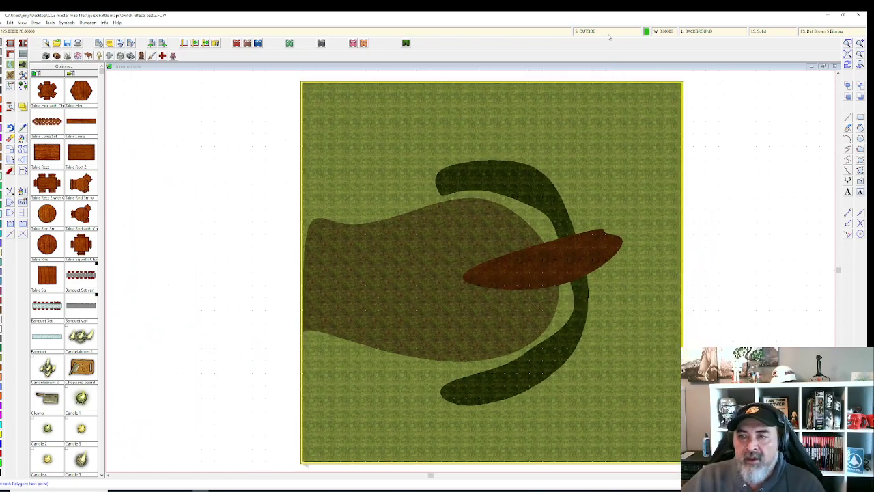
Step: Toggle Activate Sheet Effects off and on and apply to redraw the map
click(609, 33)
click(444, 177)
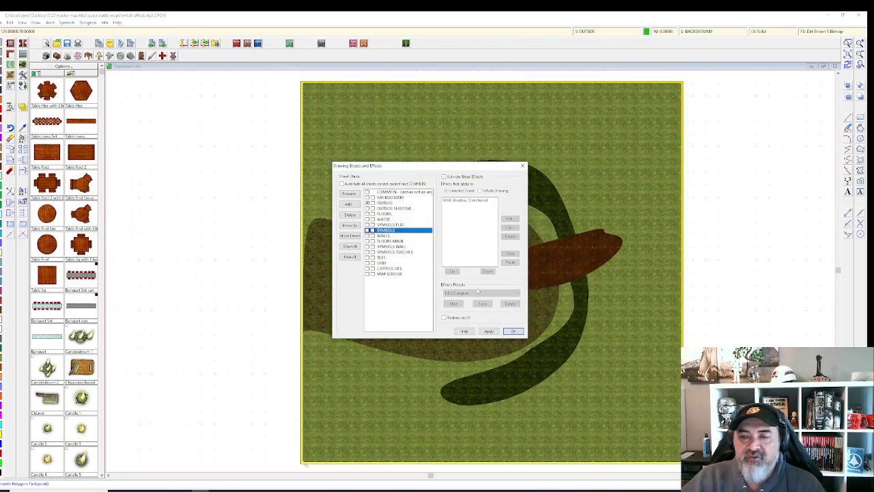
click(444, 177)
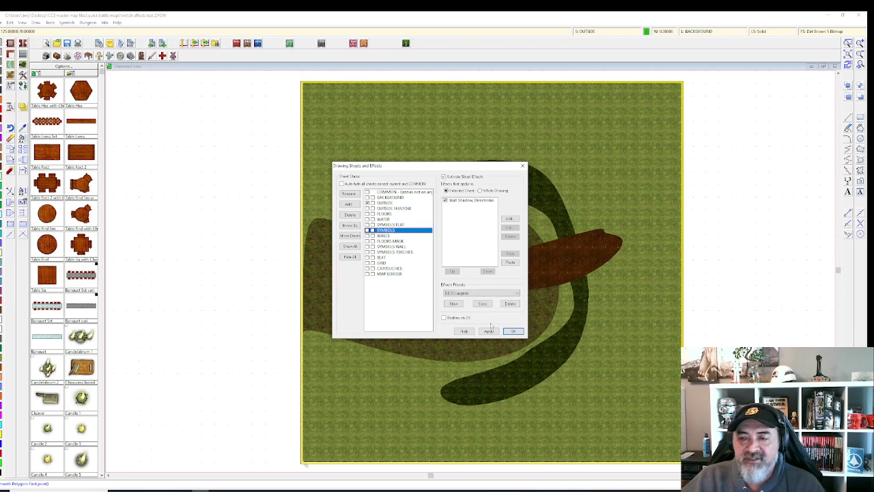
click(489, 331)
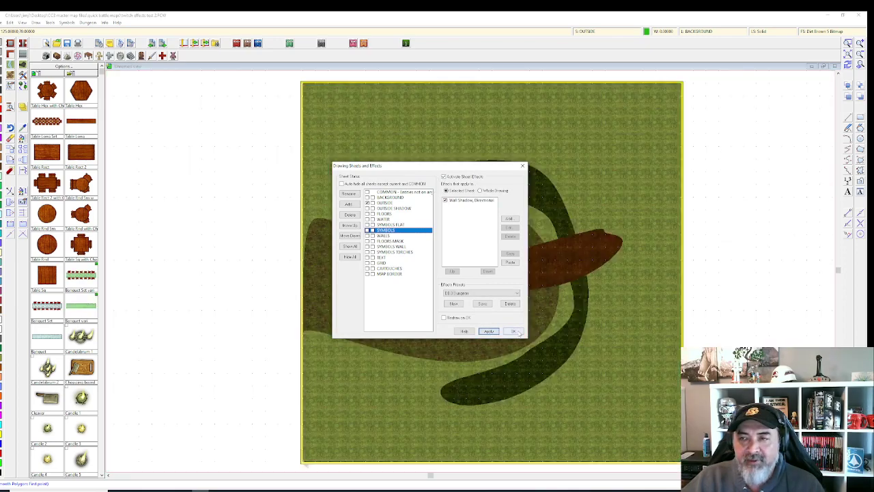
click(514, 331)
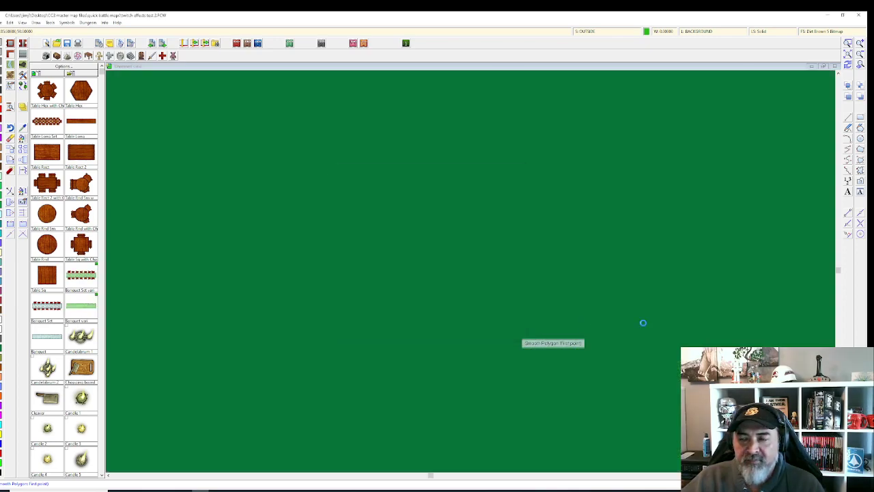
Step: Add an Edge Fade, Inner effect to the OUTSIDE sheet
click(610, 30)
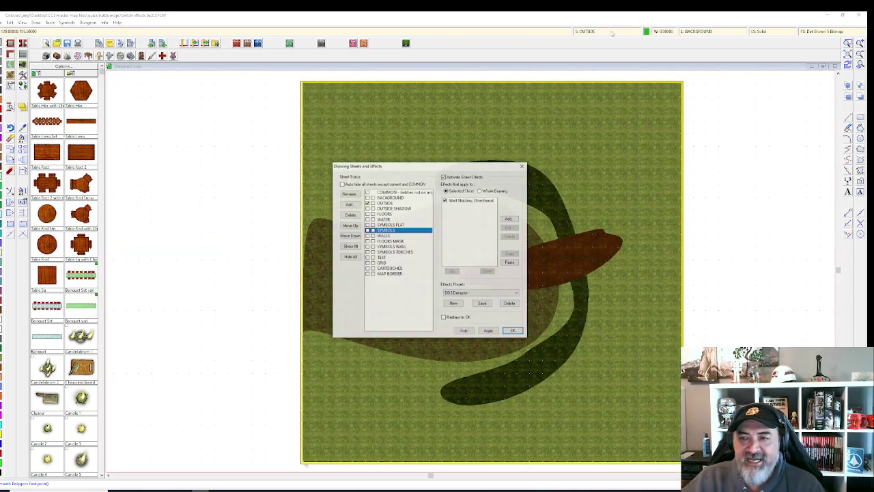
click(384, 203)
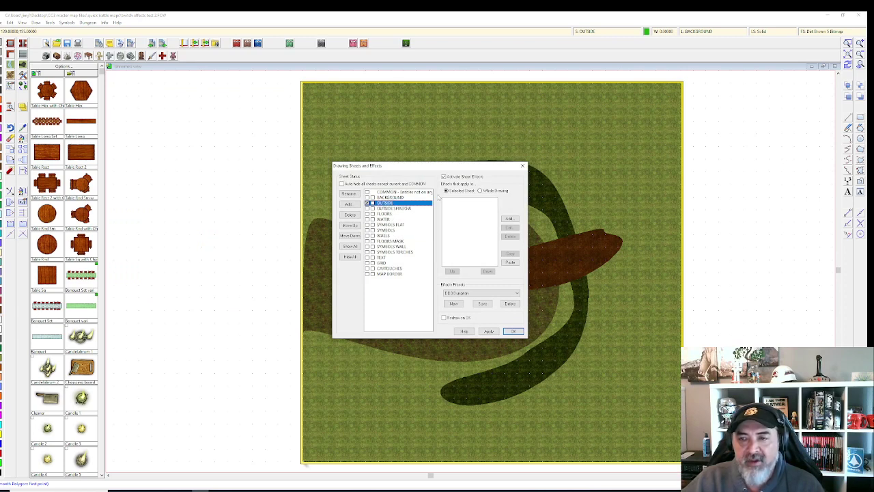
click(510, 218)
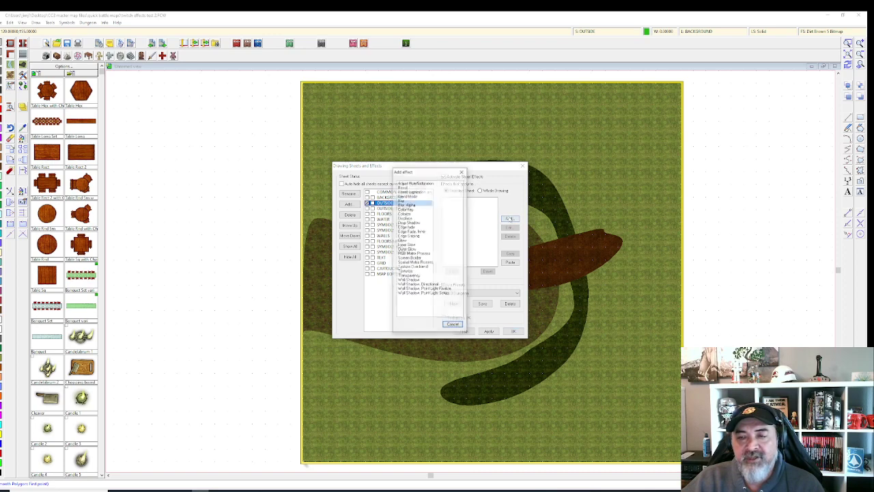
double_click(420, 231)
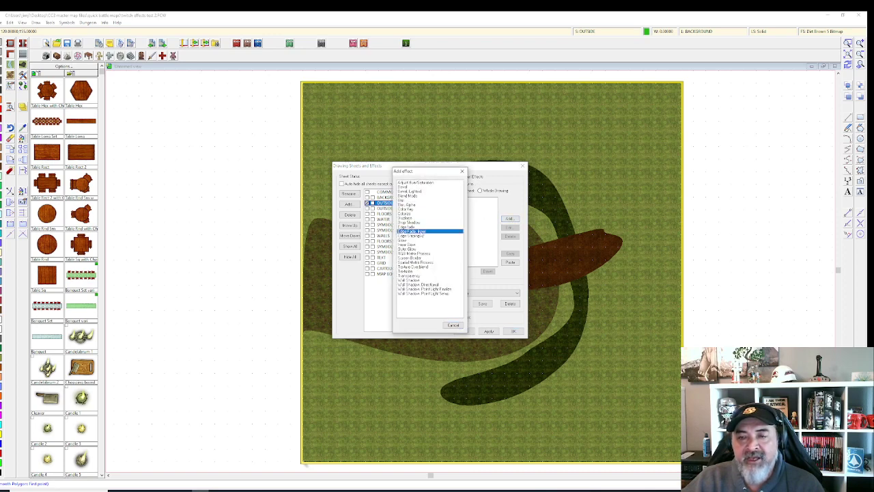
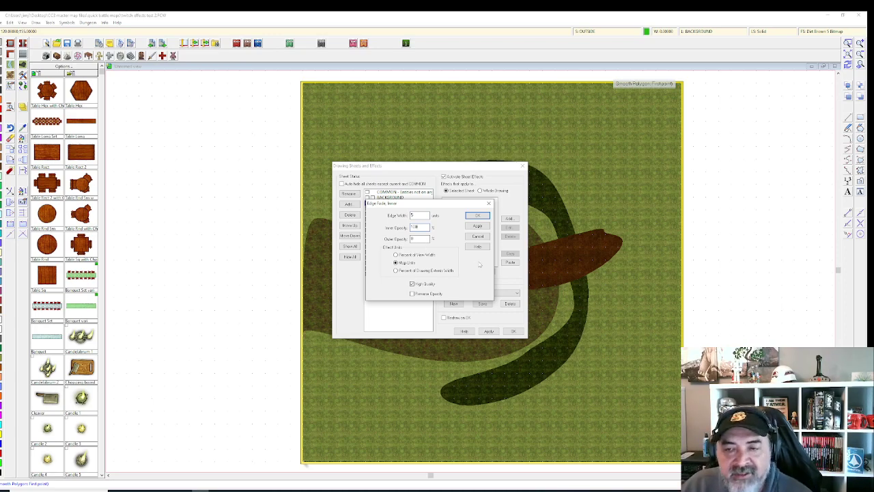
Step: Apply and confirm the Edge Fade, Inner effect on the OUTSIDE sheet, with edge width 5
click(478, 226)
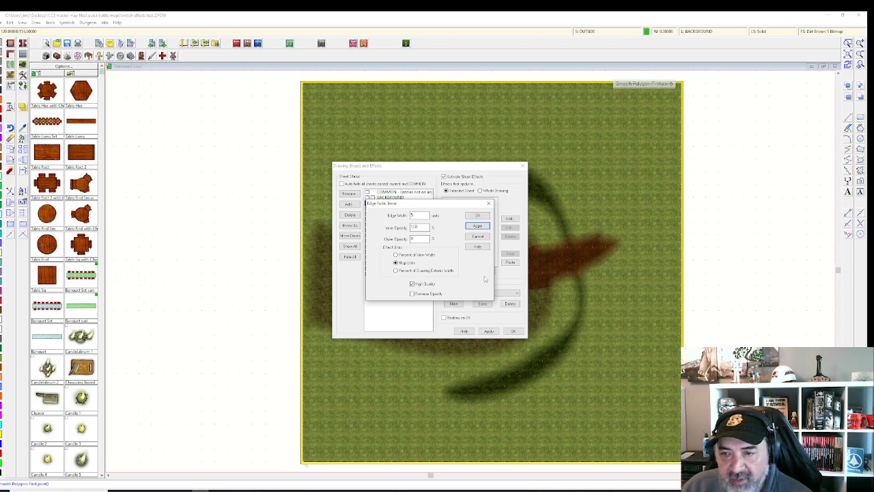
click(478, 215)
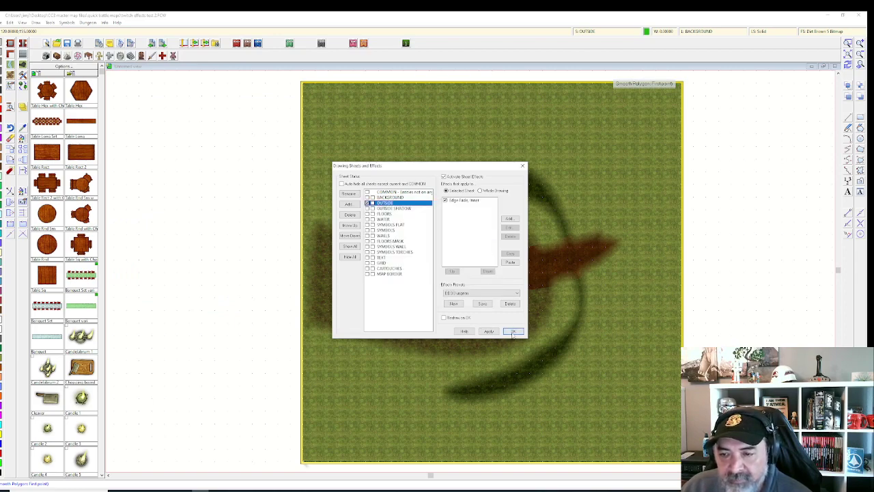
click(513, 331)
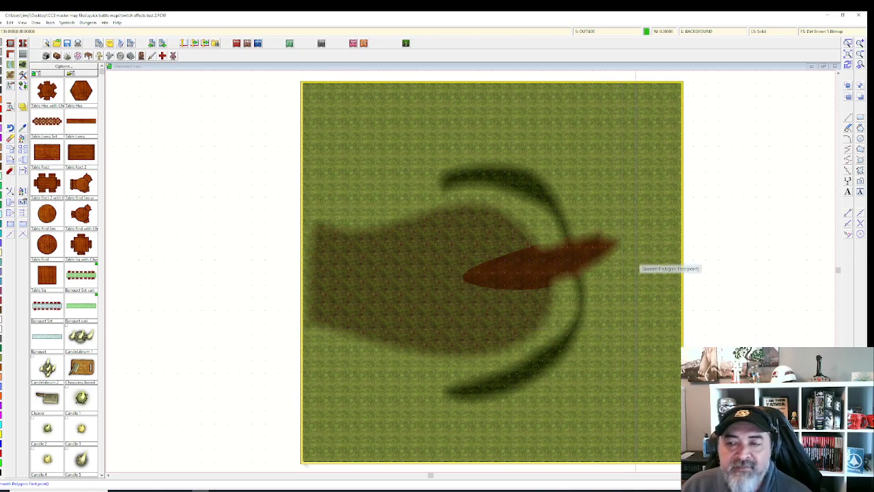
Step: Add a new drawing sheet named 'OUTSIDE 2'
click(589, 32)
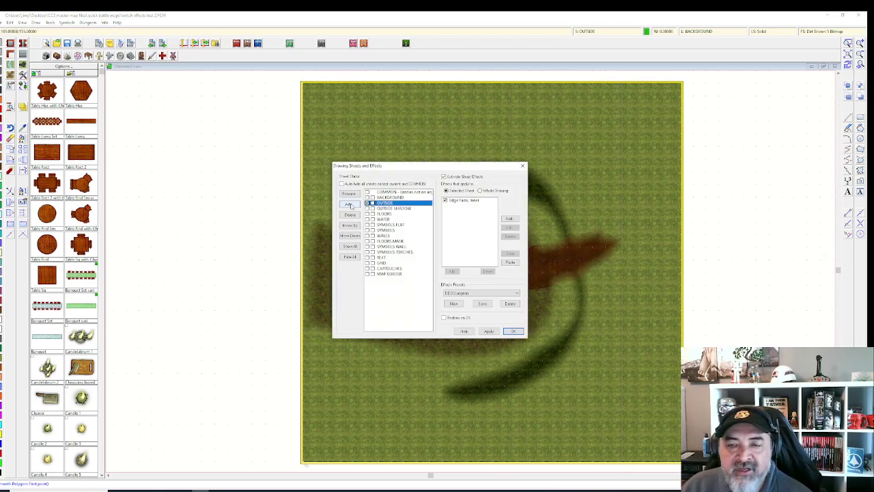
click(348, 204)
text(OUT)
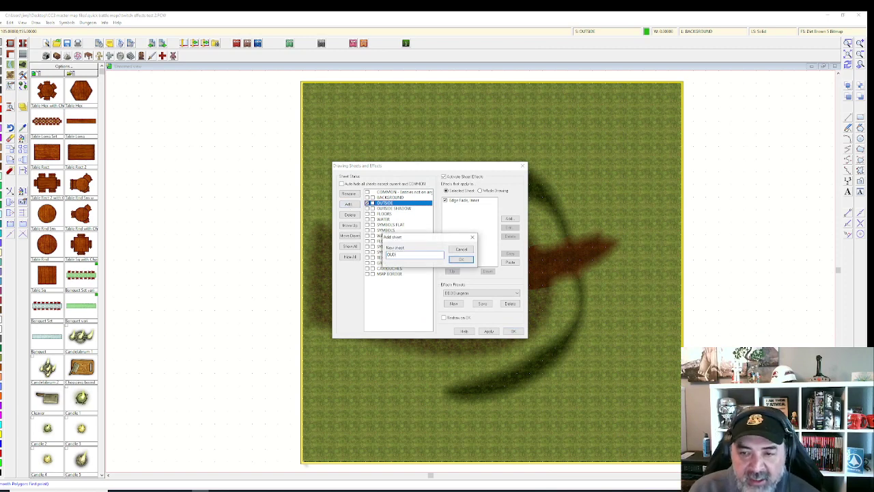
text(SIDE 2)
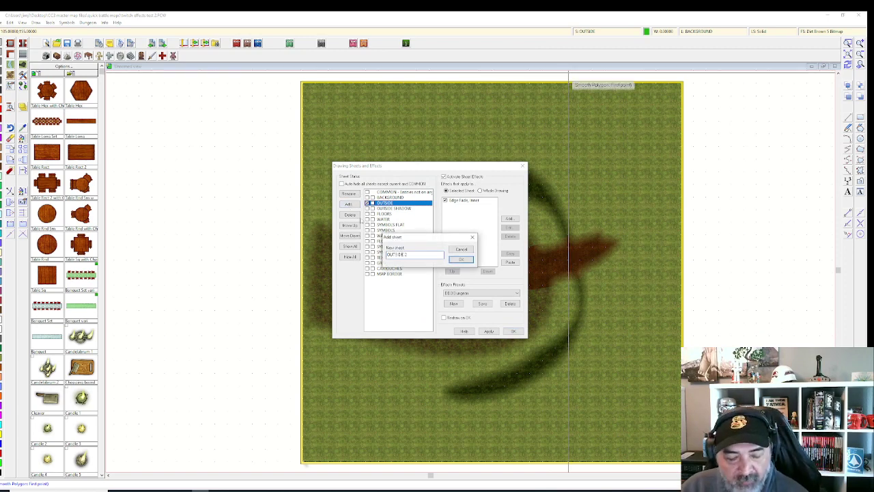
key(Return)
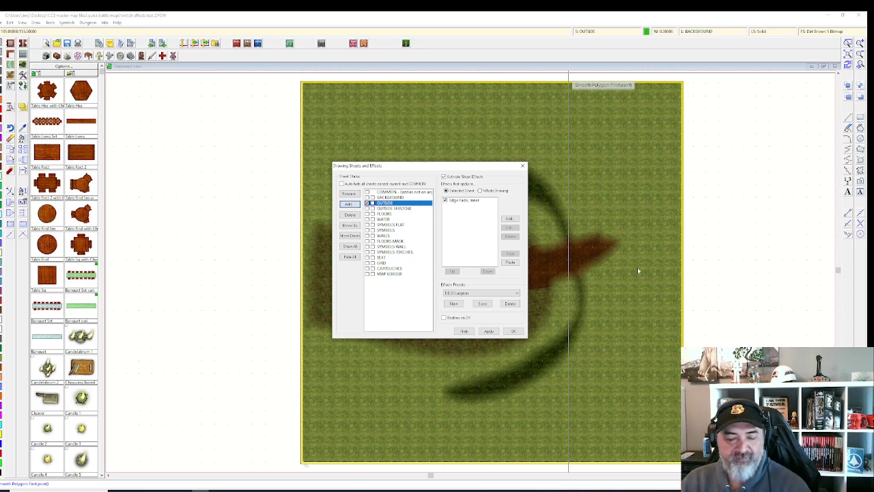
key(Return)
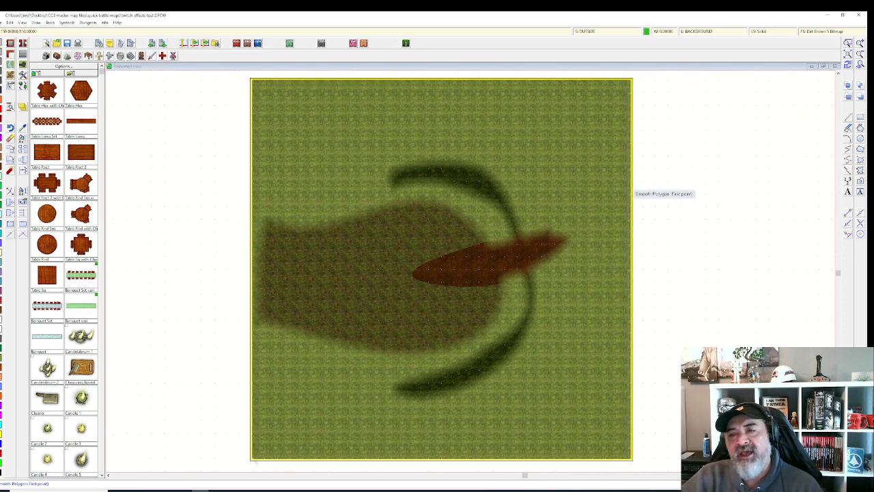
Step: Toggle sheet effects off and back on, then select the OUTSIDE SHADOW sheet
click(597, 33)
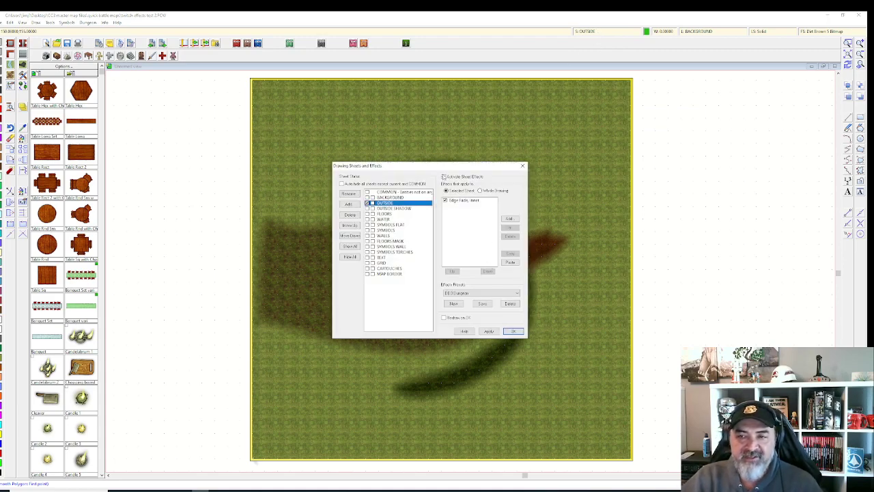
click(444, 177)
click(443, 177)
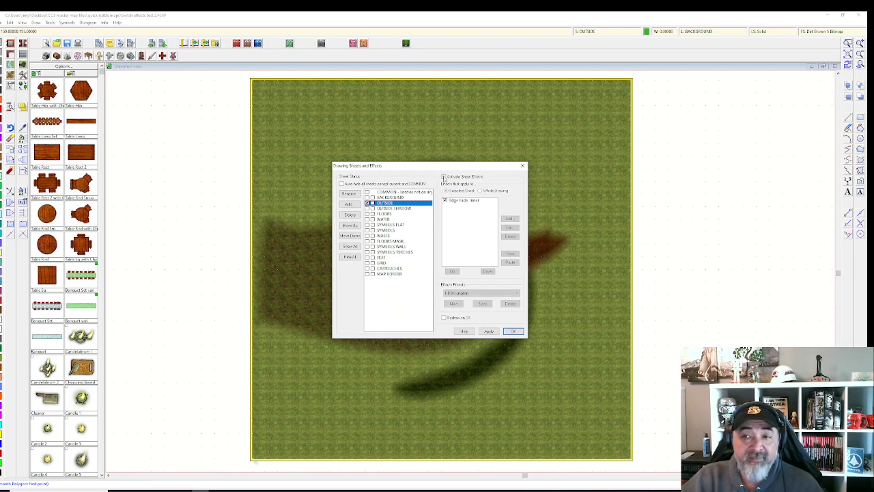
click(408, 208)
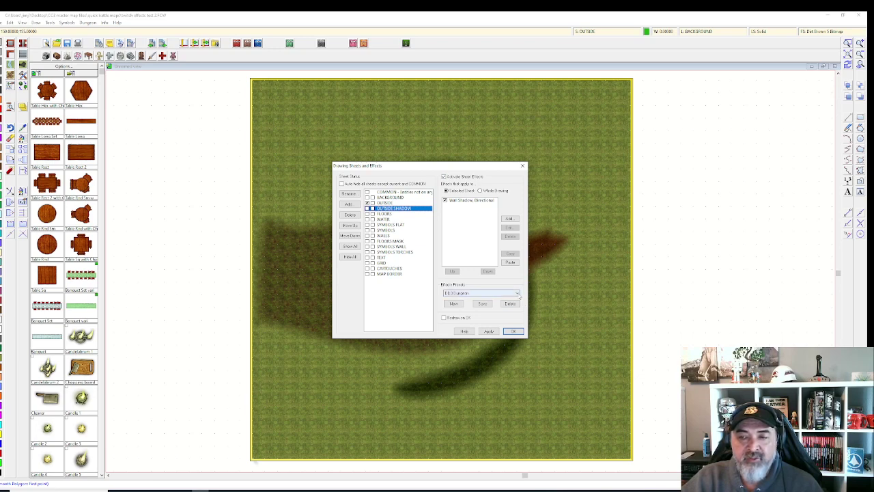
Step: Load the 'outdoor custom 11' effects preset, saving current settings and adding its missing sheets
click(517, 292)
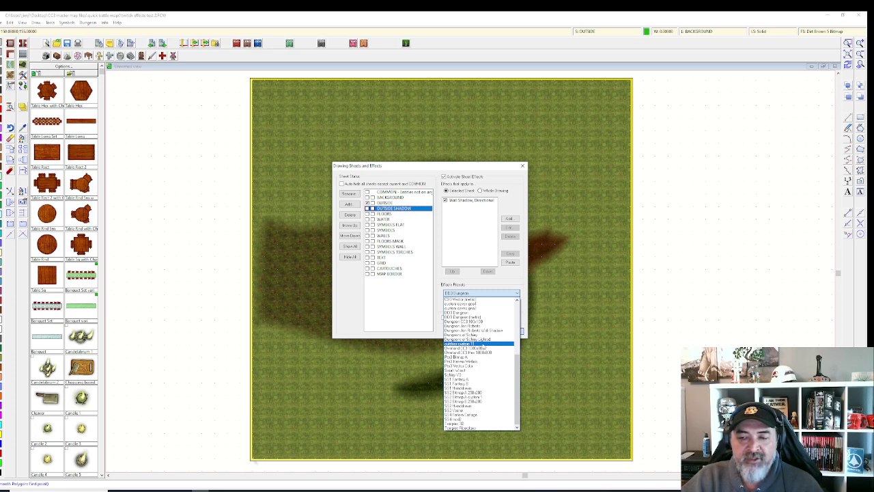
click(481, 343)
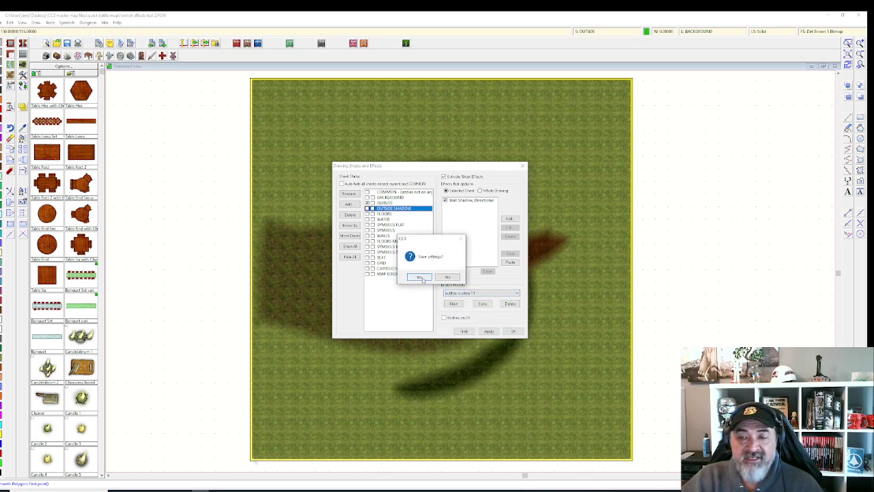
click(420, 277)
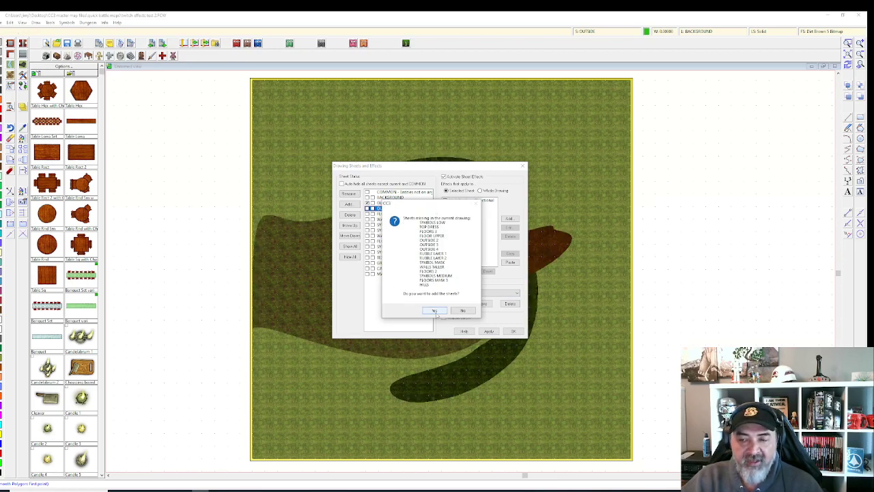
click(435, 311)
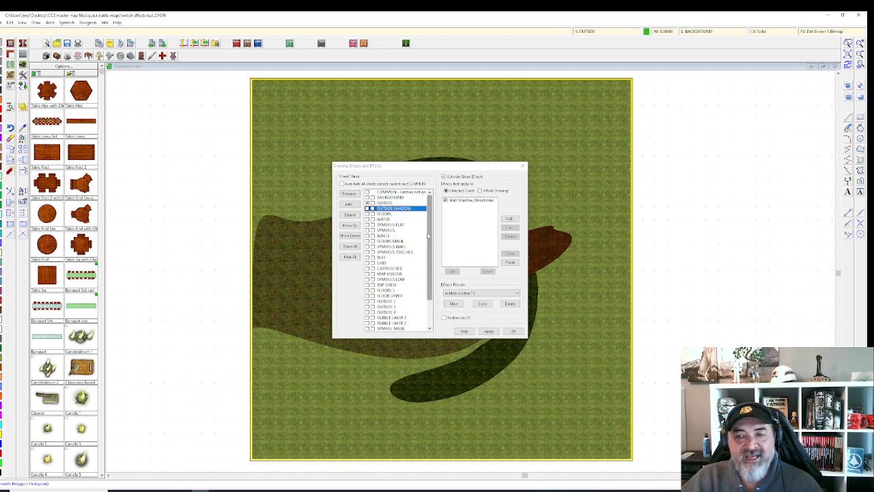
drag(430, 254, 427, 279)
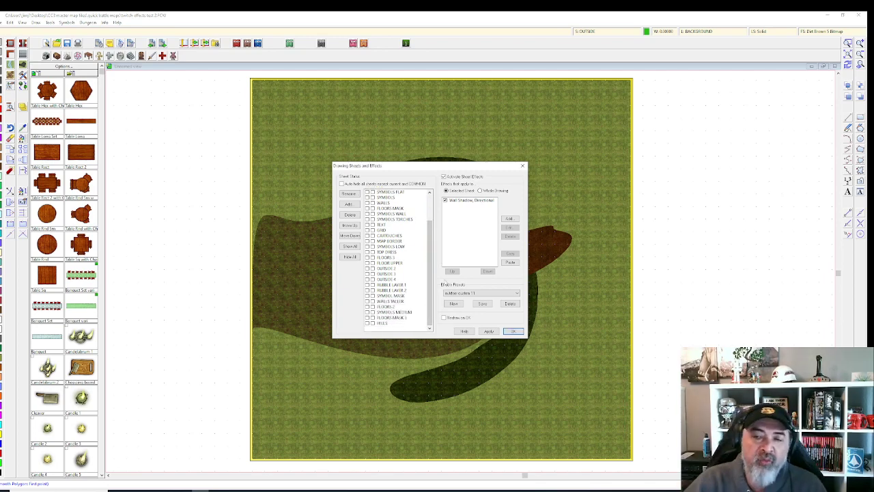
Step: Select the OUTSIDE 2, OUTSIDE 3 and OUTSIDE 4 sheets together
click(387, 268)
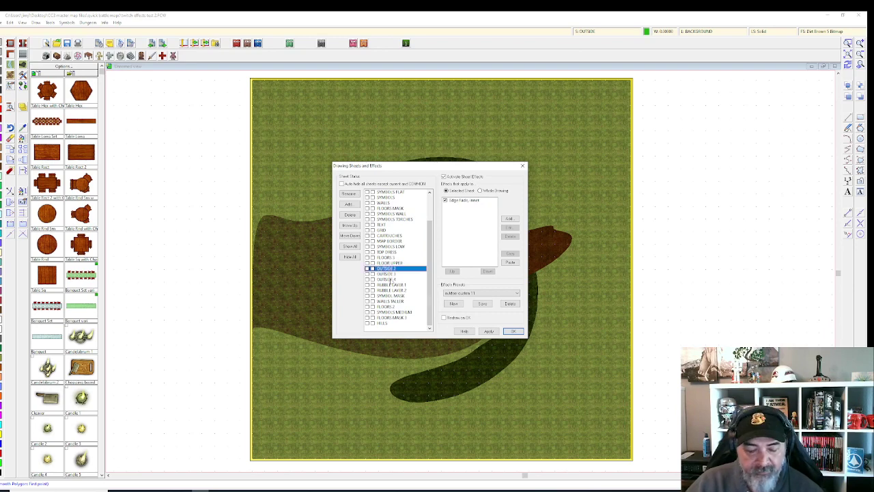
shift+click(387, 279)
click(348, 204)
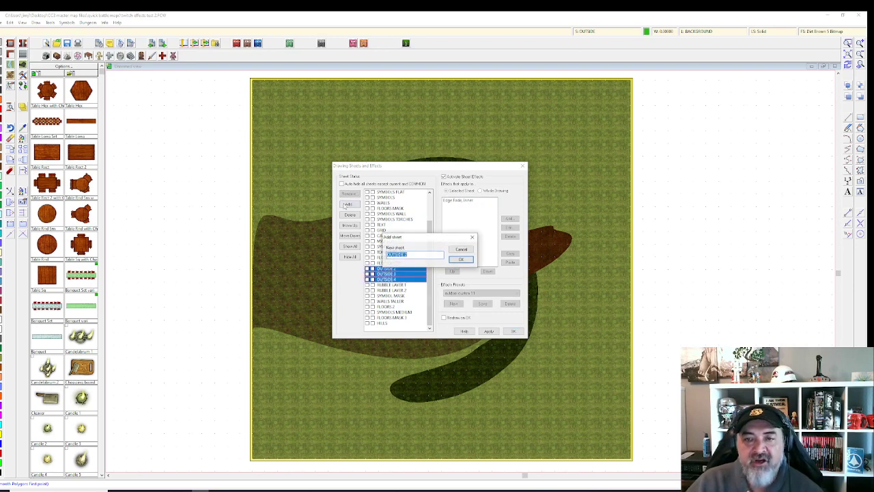
click(459, 249)
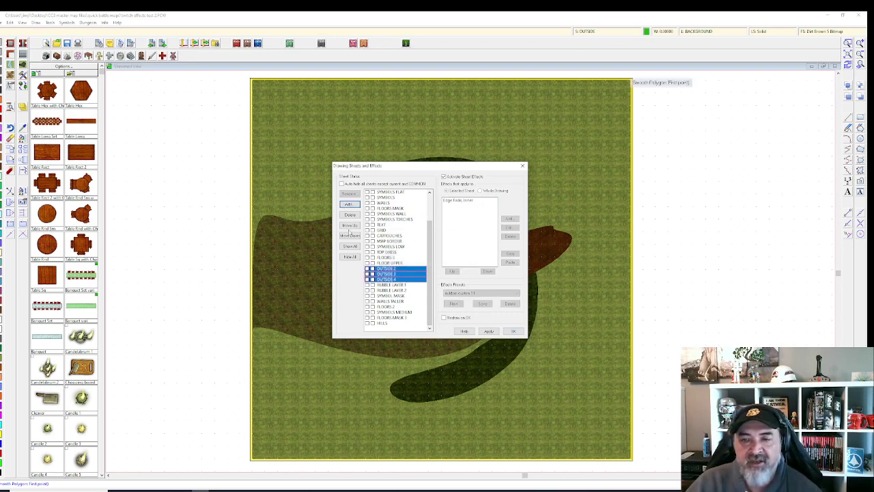
Step: Raise OUTSIDE 2–4 in the sheet order until they sit just below OUTSIDE
click(349, 224)
click(349, 225)
click(349, 225)
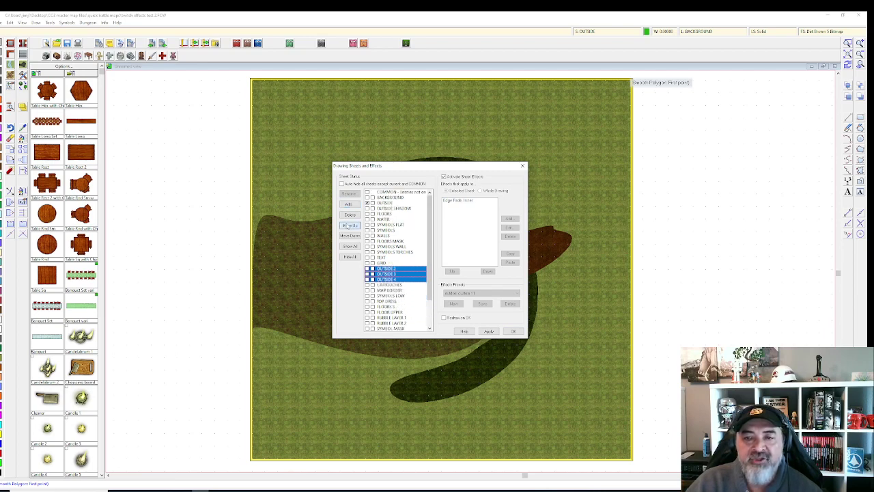
click(348, 224)
click(349, 224)
click(349, 225)
click(348, 225)
click(349, 224)
click(348, 225)
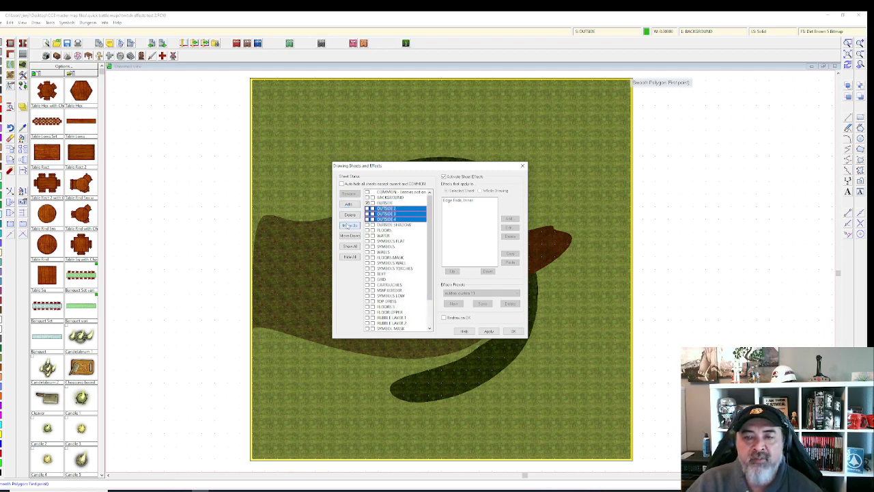
drag(393, 235, 413, 268)
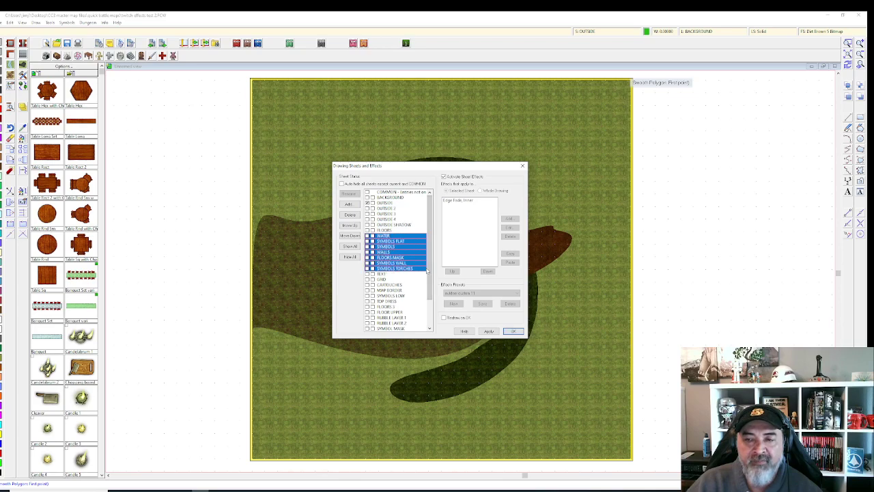
key(Return)
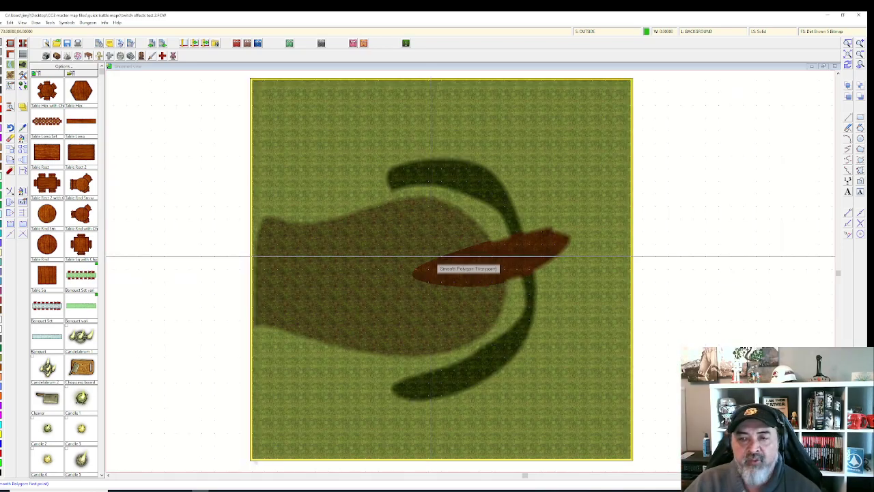
Step: Verify OUTSIDE through OUTSIDE 4 each carry the Edge Fade, Inner effect
click(591, 32)
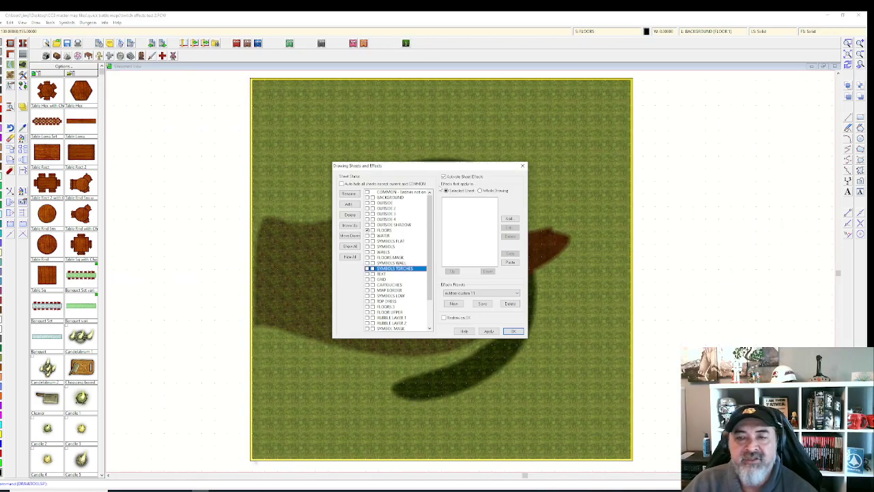
click(386, 203)
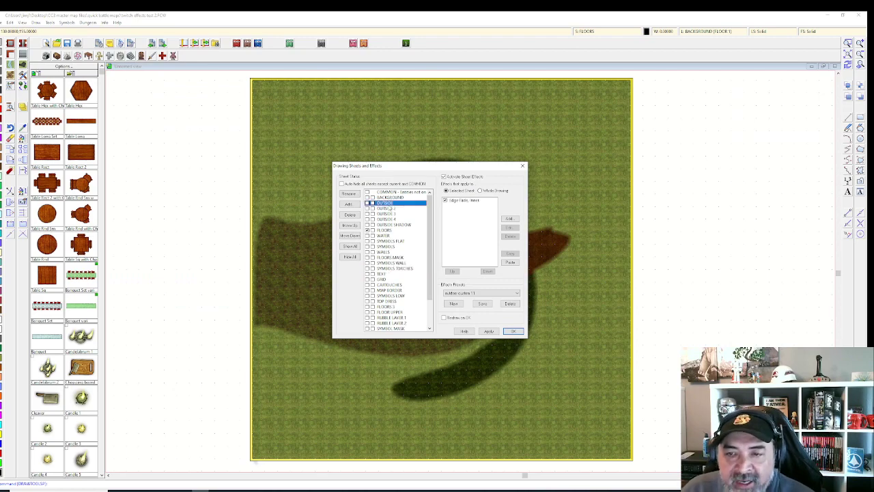
click(388, 208)
click(387, 214)
click(400, 220)
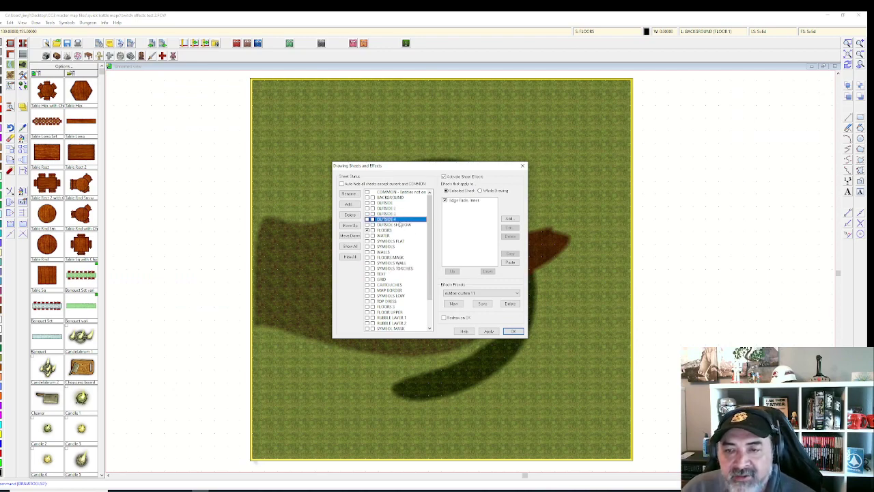
click(512, 332)
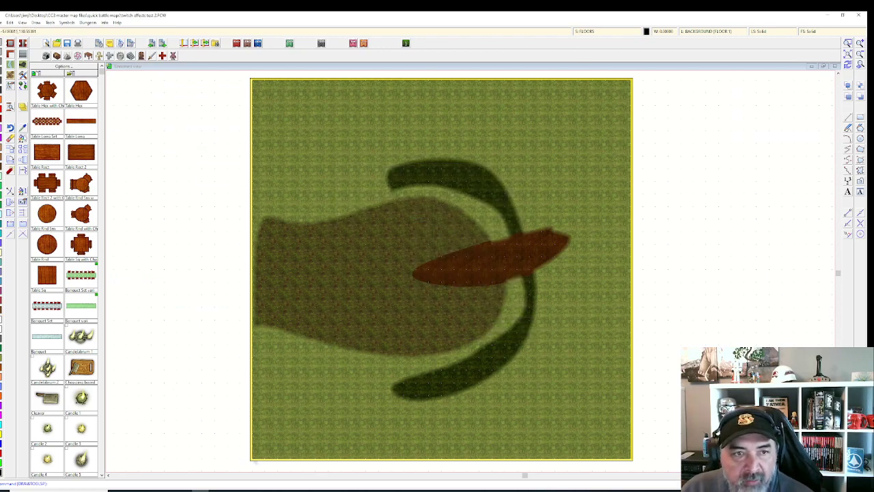
click(433, 248)
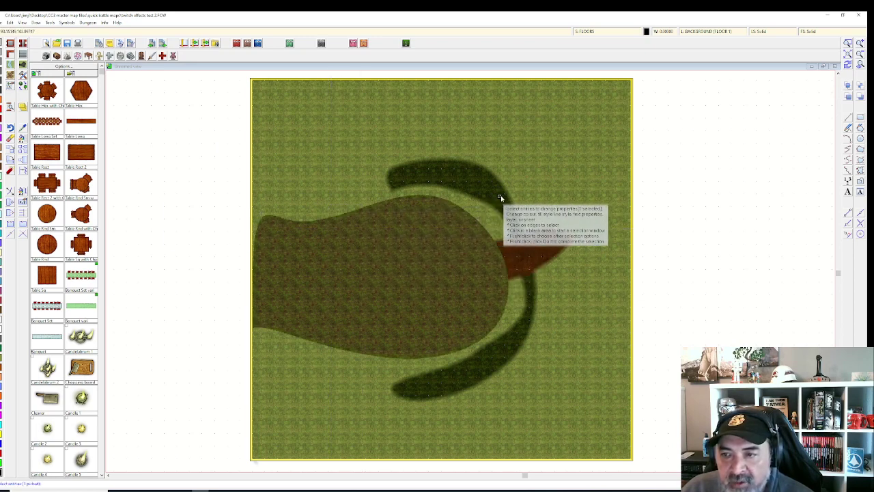
Step: Move the large dirt patch onto the OUTSIDE sheet
right_click(439, 214)
click(452, 219)
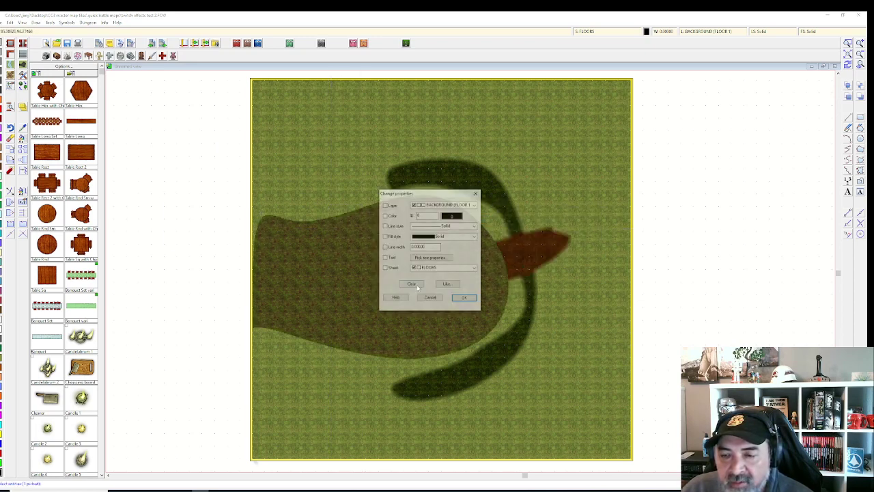
click(460, 269)
click(442, 280)
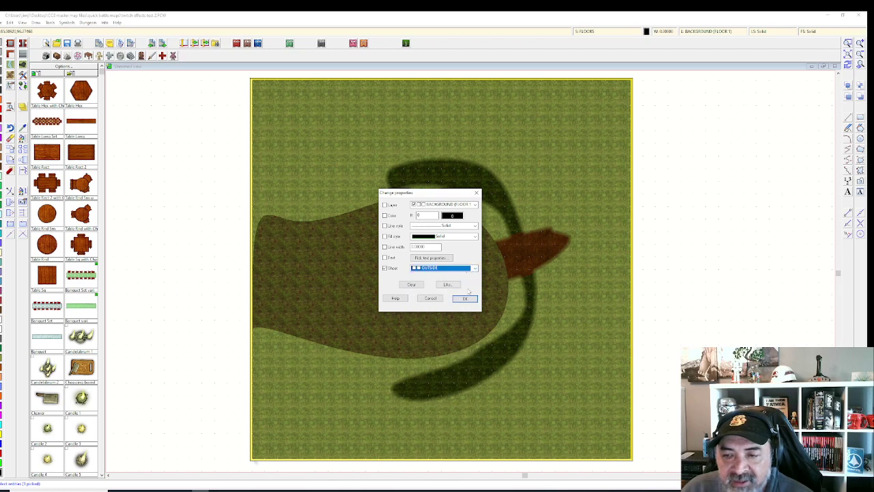
click(465, 299)
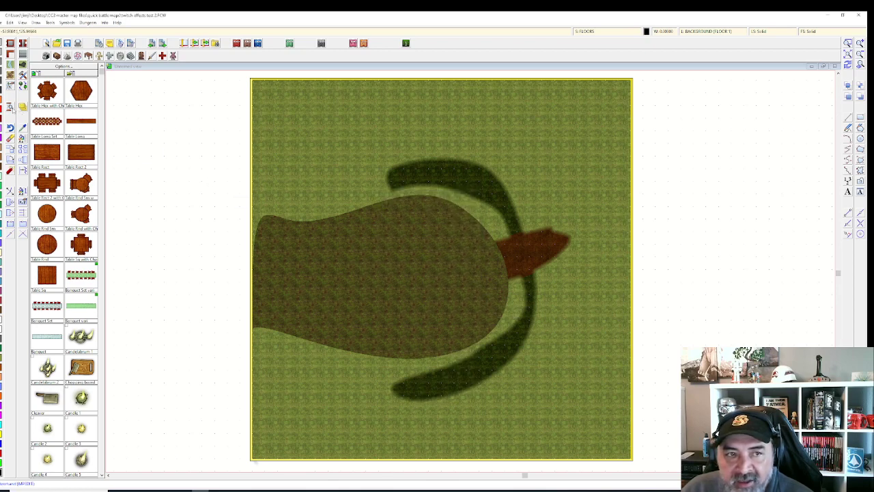
Step: Move the red-brown shape onto the OUTSIDE 2 sheet
click(24, 138)
click(569, 240)
right_click(556, 247)
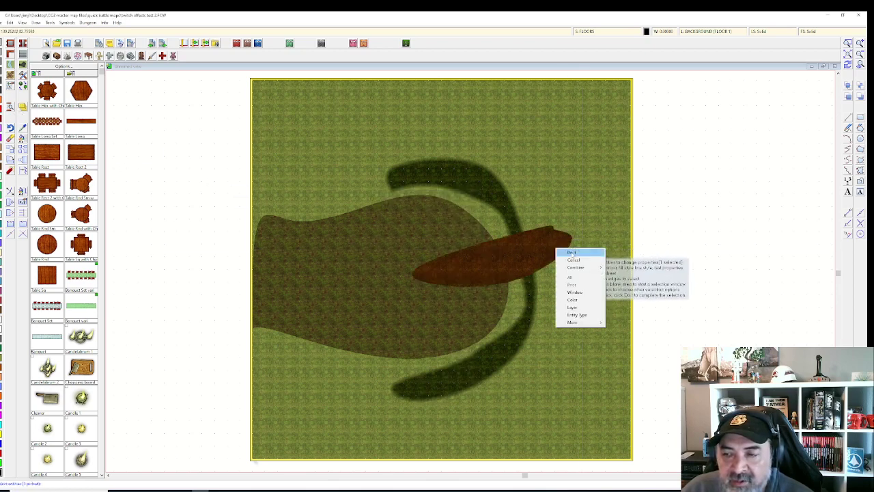
click(568, 251)
click(456, 269)
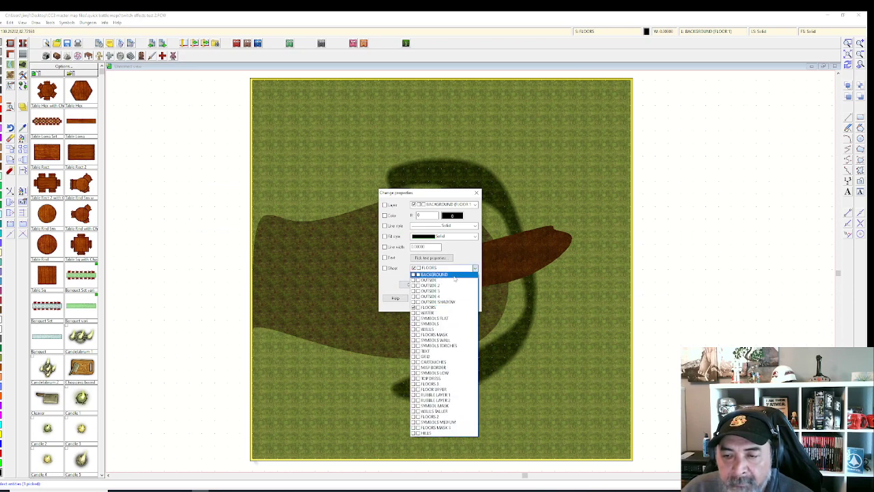
click(449, 286)
click(465, 299)
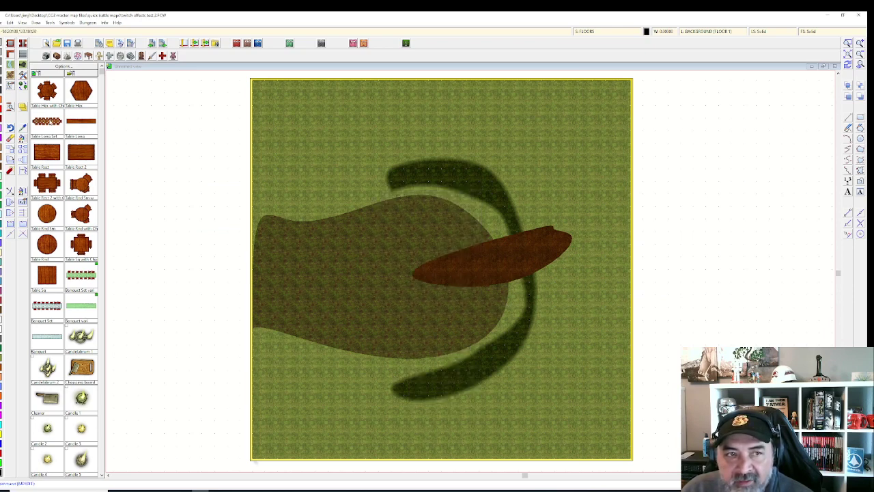
Step: Move the dark green arc onto the OUTSIDE 3 sheet
click(22, 139)
click(517, 150)
click(478, 177)
right_click(477, 177)
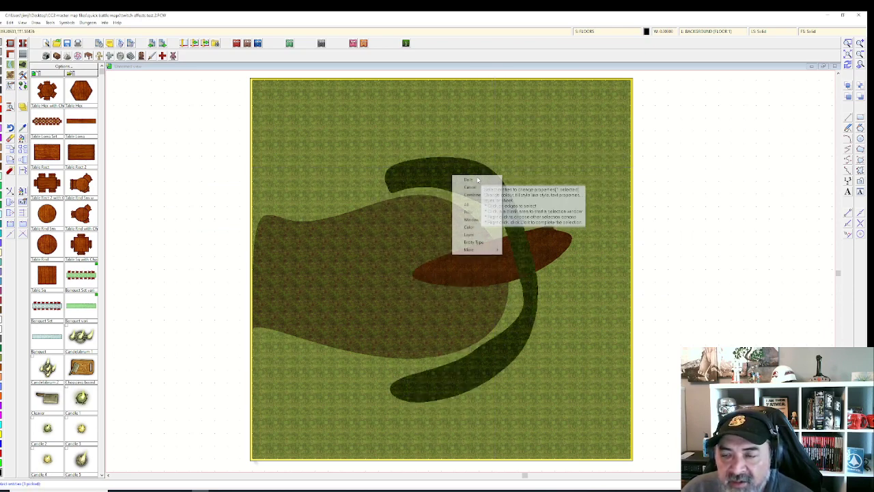
click(478, 180)
click(456, 269)
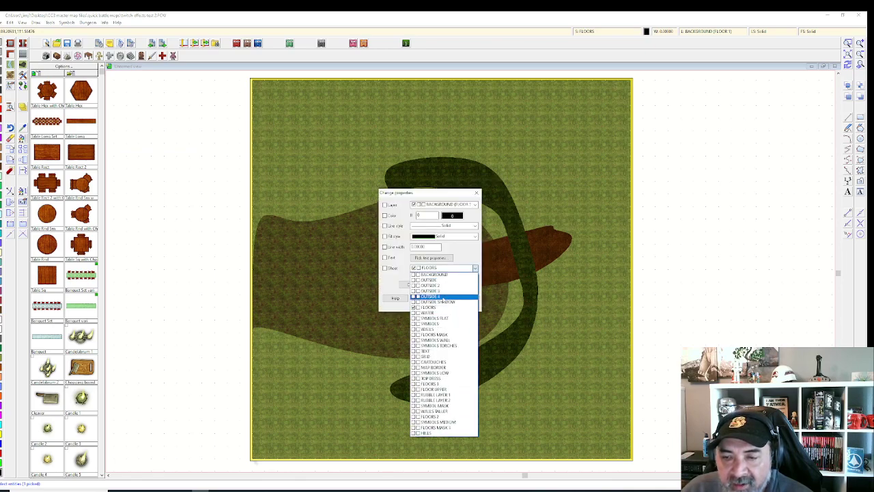
click(460, 295)
click(464, 298)
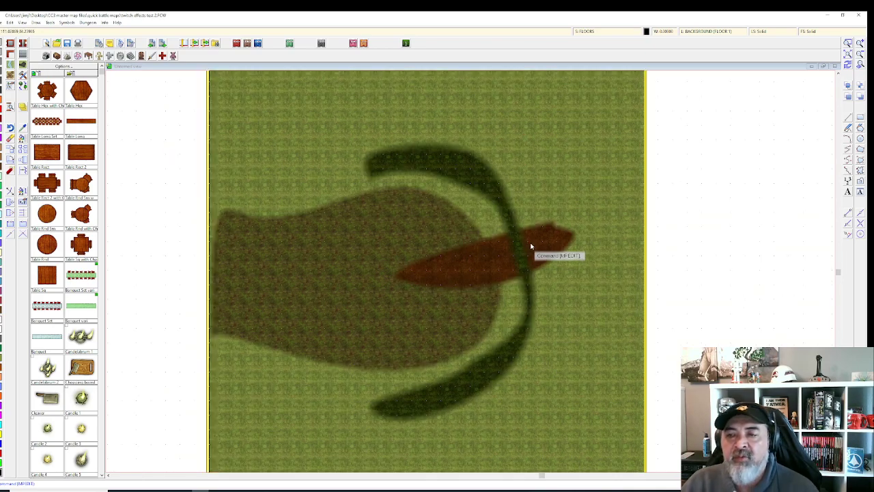
scroll(533, 233, up, 3)
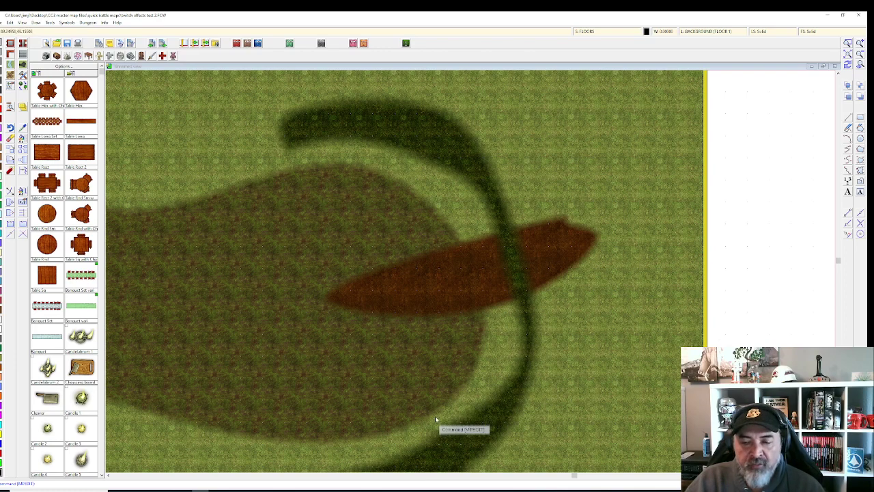
scroll(434, 382, down, 5)
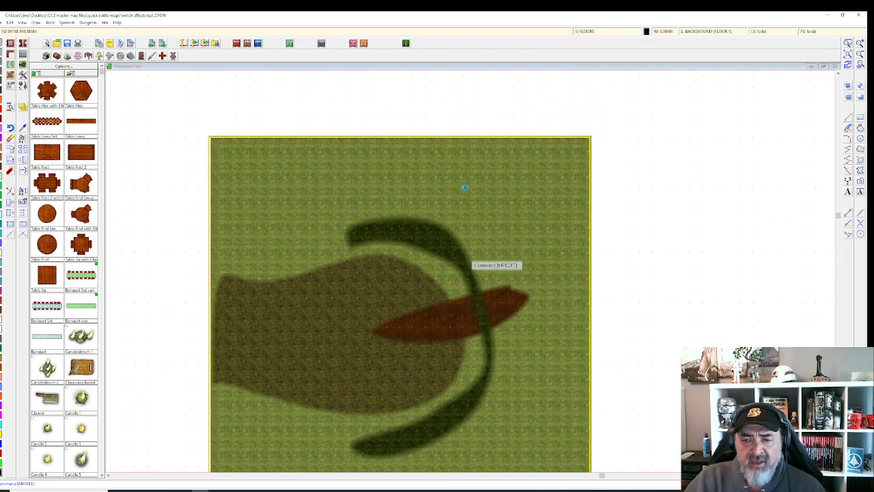